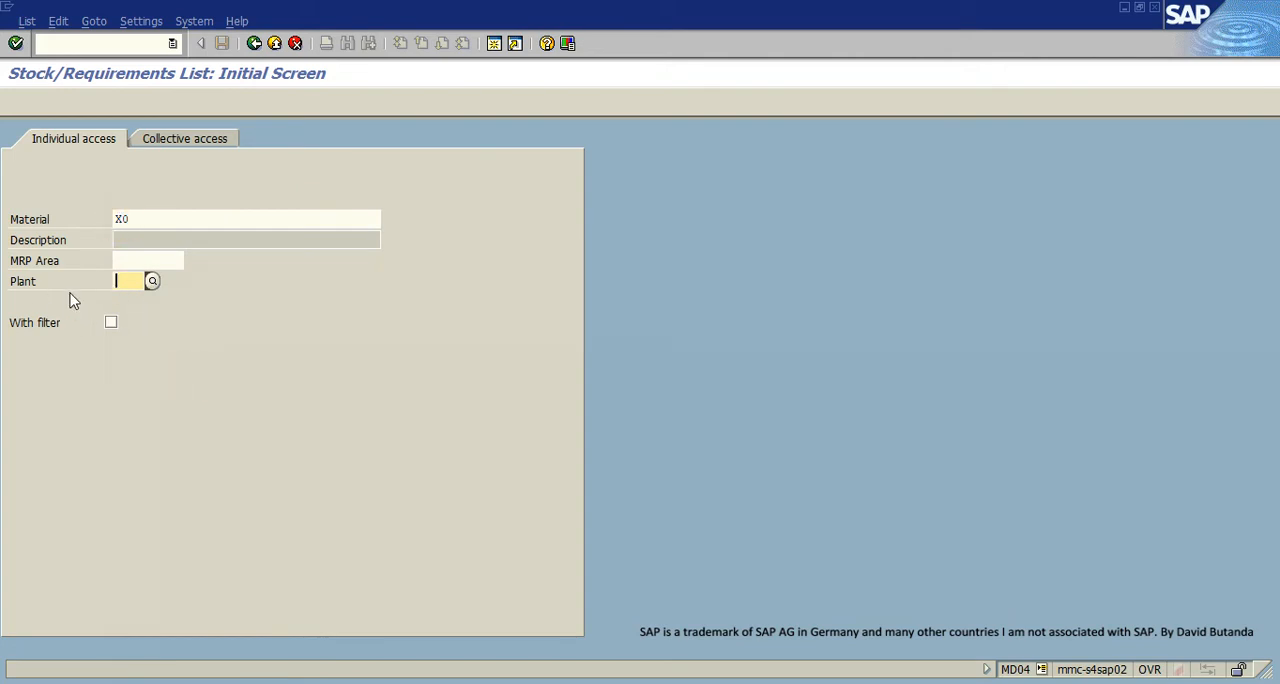
- Display the stock/requirements list for material X0 in plant ZDI1
click(229, 373)
text(ZDI1)
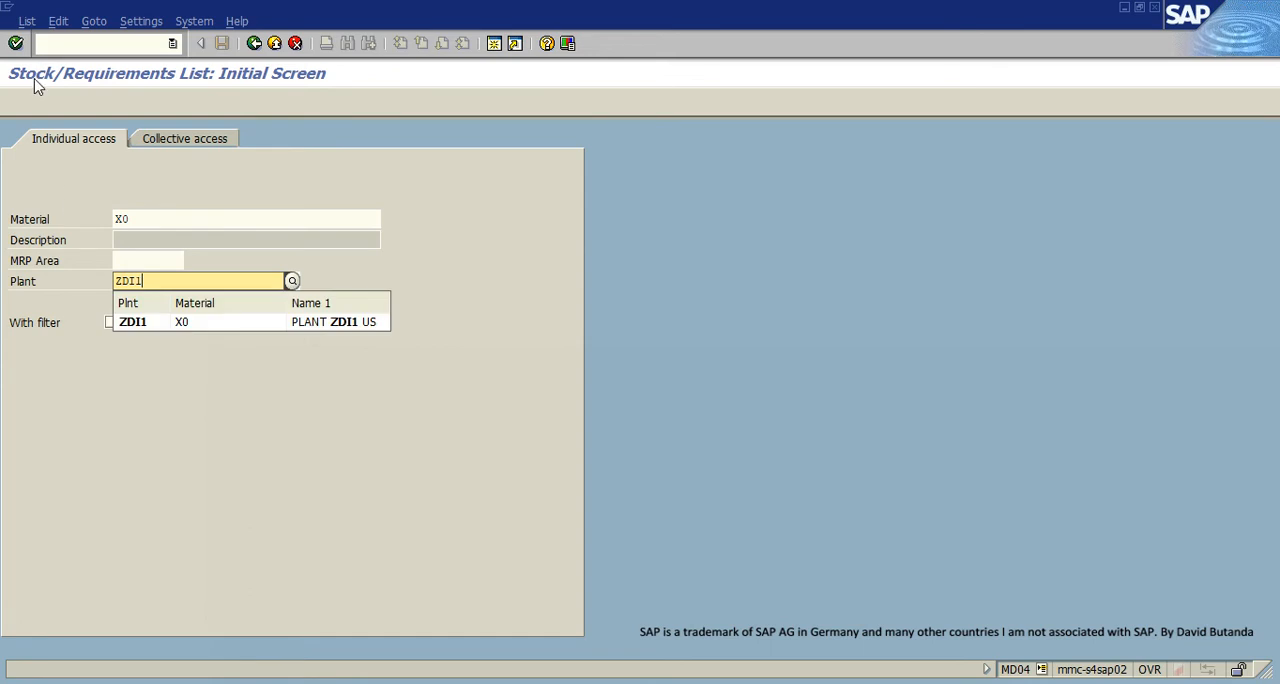
click(17, 44)
click(263, 320)
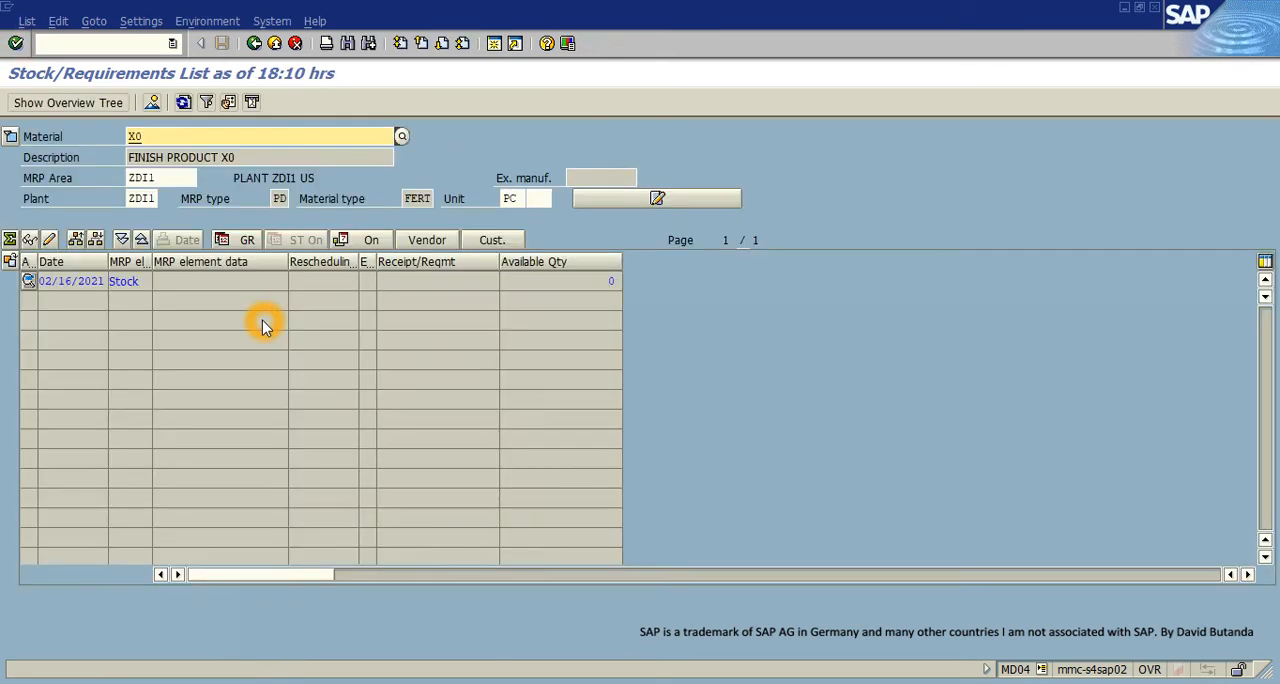
- Compare the date of the stock line in the list with today's date in the system calendar
click(613, 281)
click(99, 278)
drag(105, 281, 30, 285)
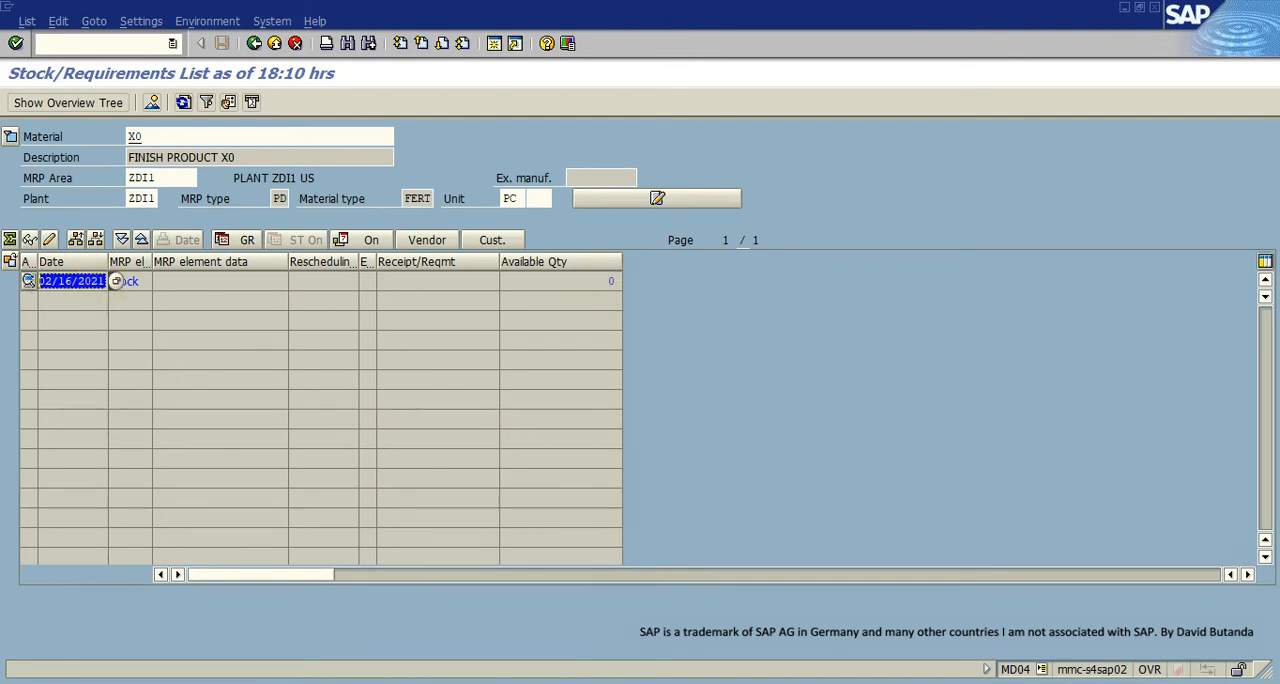
key(super+alt+d)
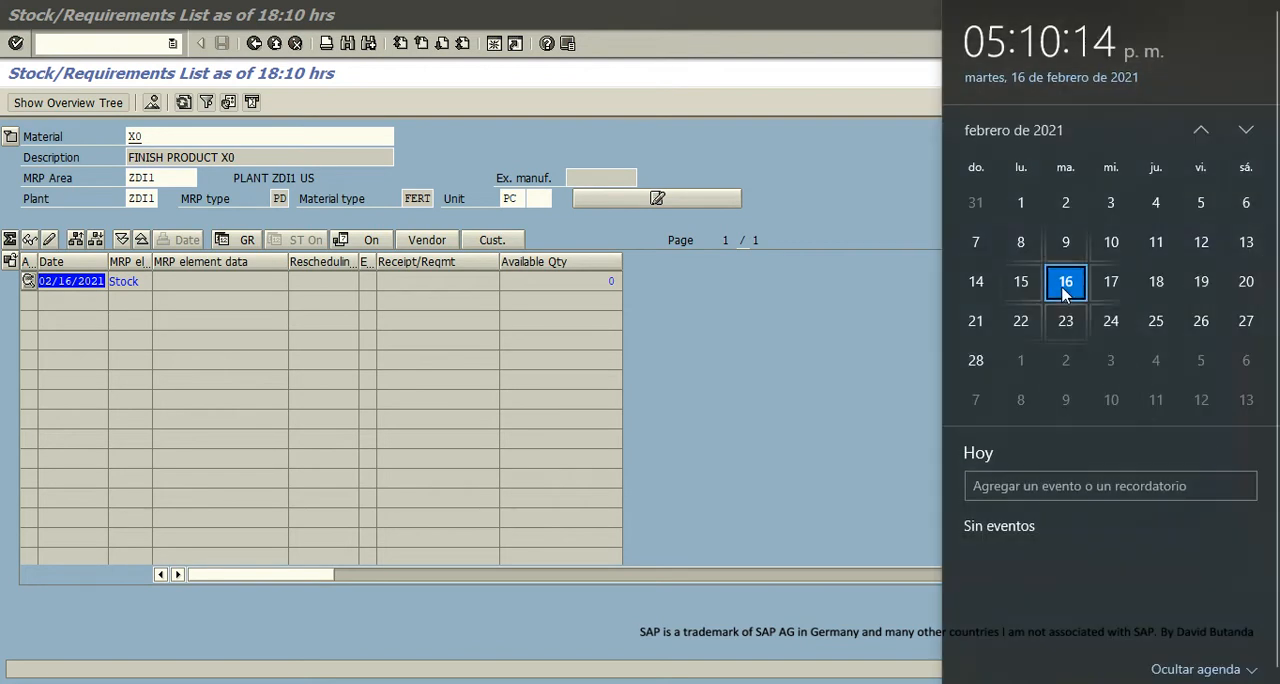
click(238, 283)
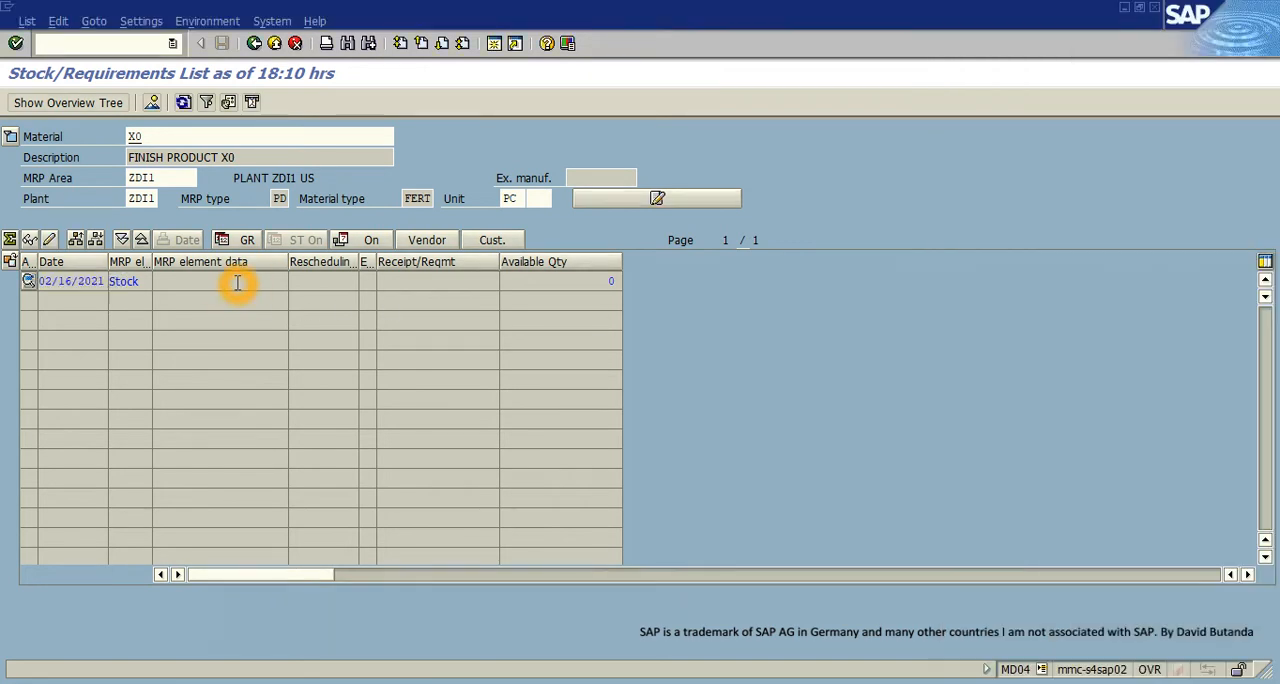
- Expand the header details and examine material X0's low-level code in the explosion data
click(134, 140)
click(10, 136)
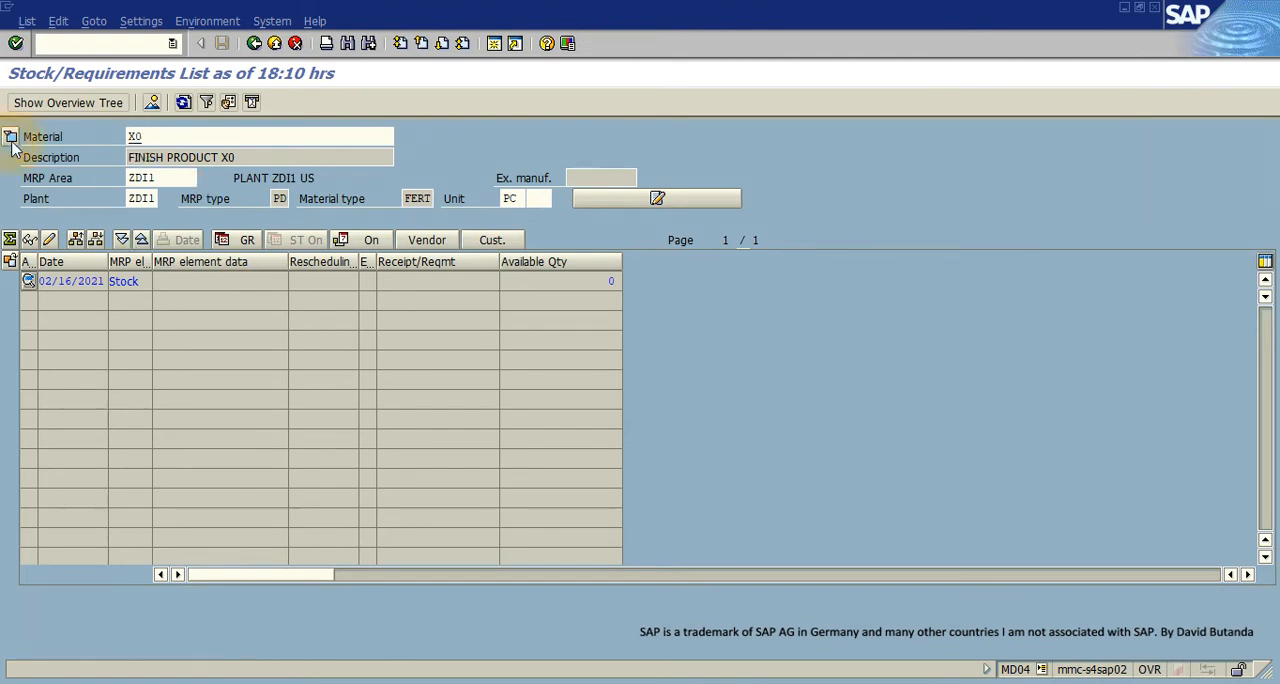
click(857, 221)
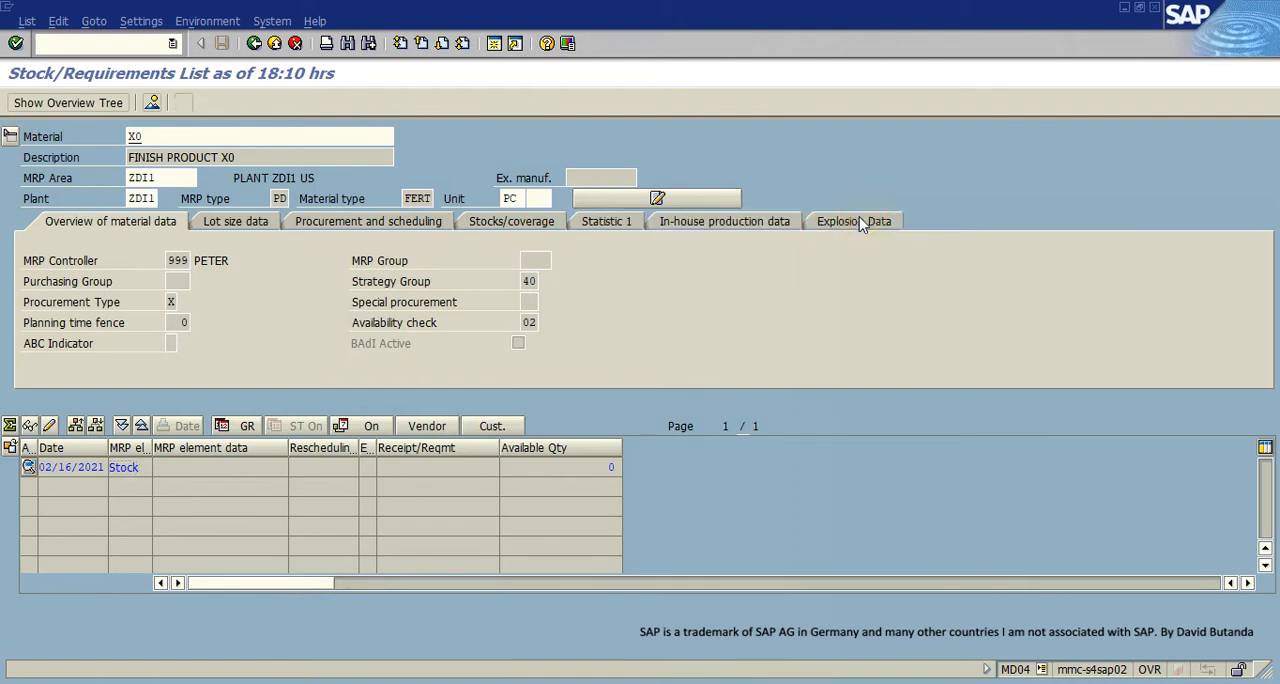
double_click(628, 280)
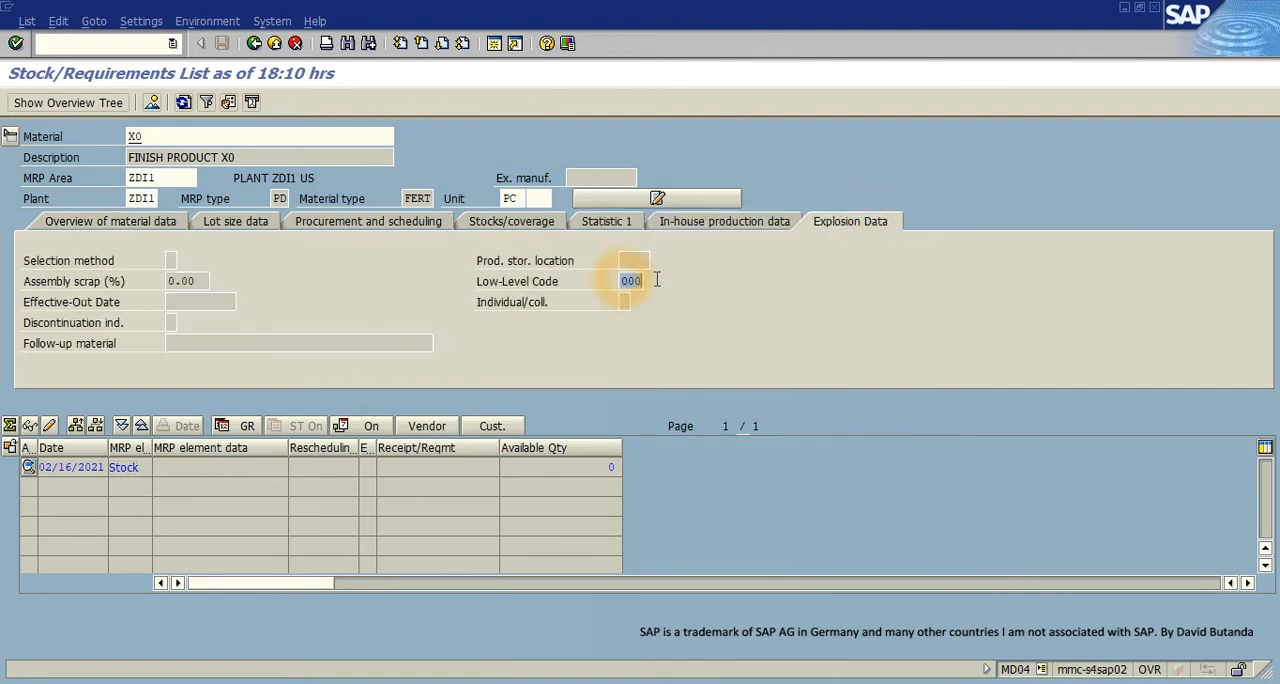
- Consult the Phantom Assembly slide in the browser and display material X9 in the stock/requirements list to examine its low-level code
click(131, 140)
click(151, 139)
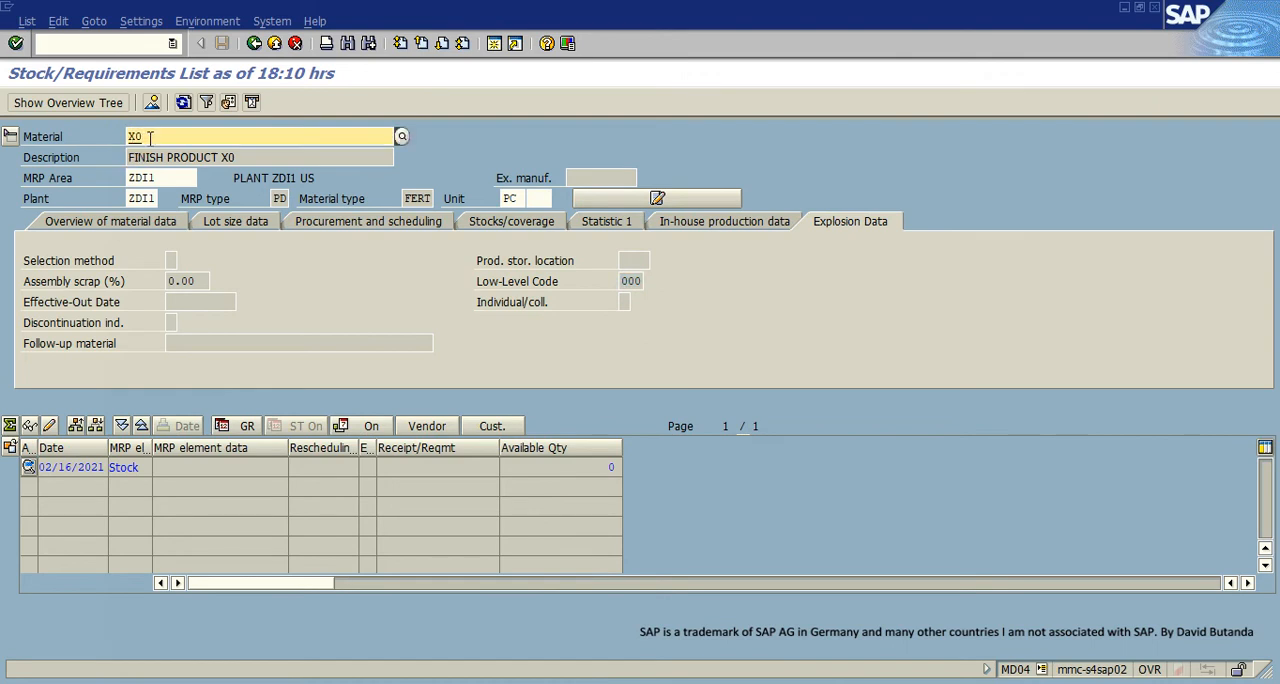
click(141, 140)
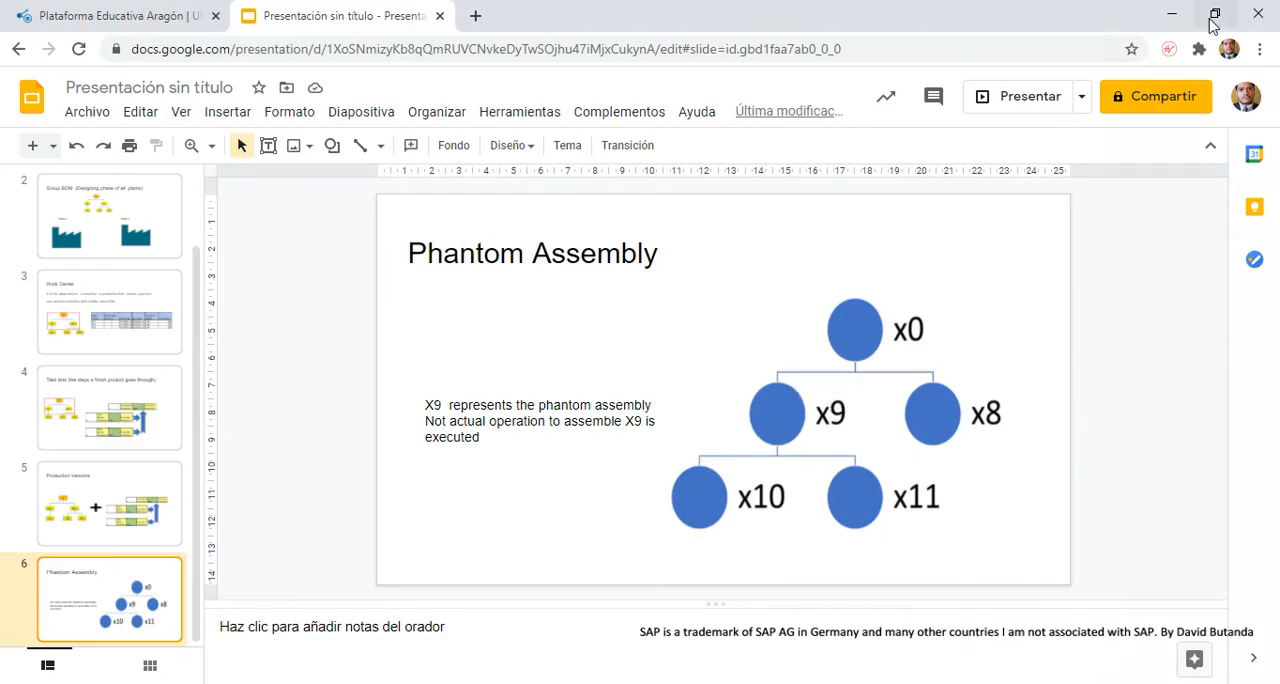
click(1170, 16)
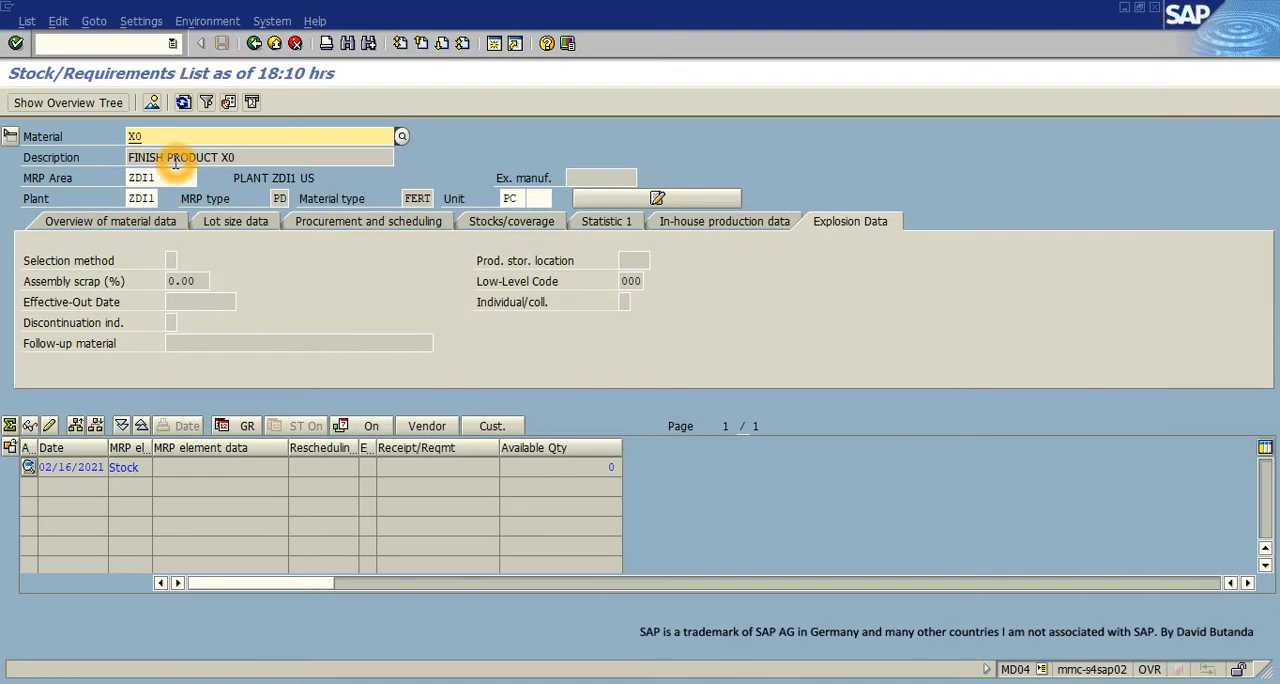
key(BackSpace)
text(9)
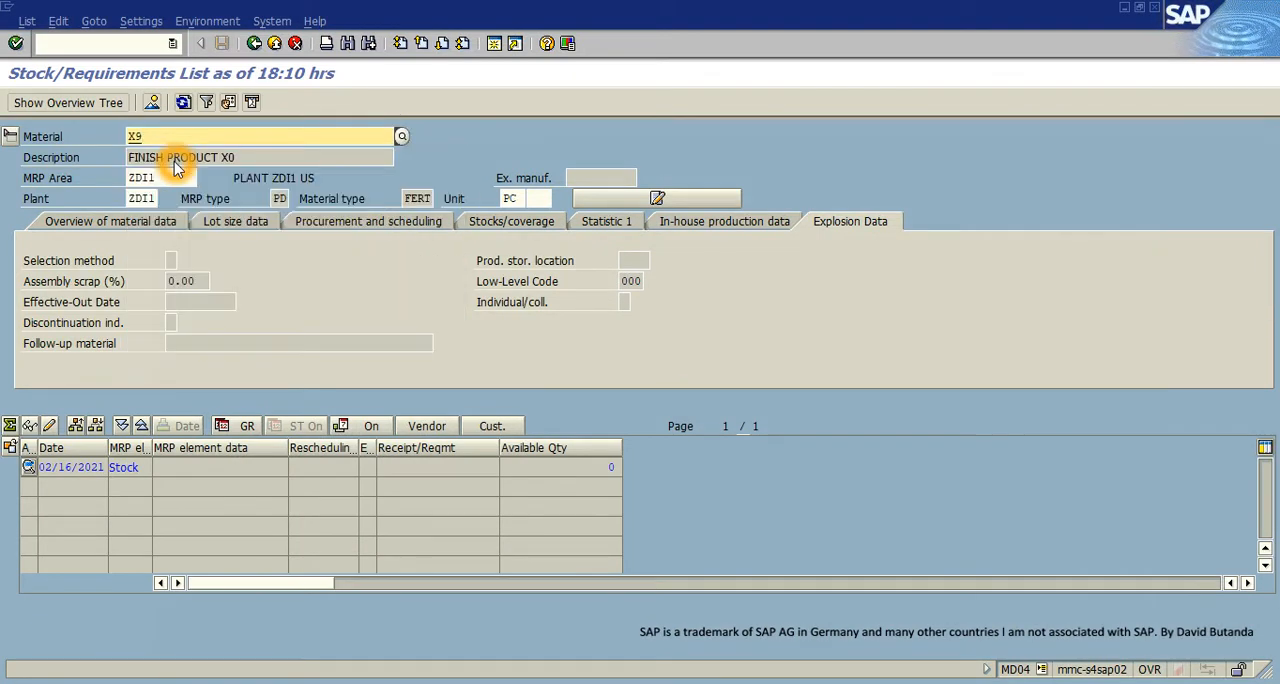
key(Return)
click(653, 295)
- Display material X10 in the stock/requirements list to check its low-level code
click(146, 141)
click(213, 184)
key(BackSpace)
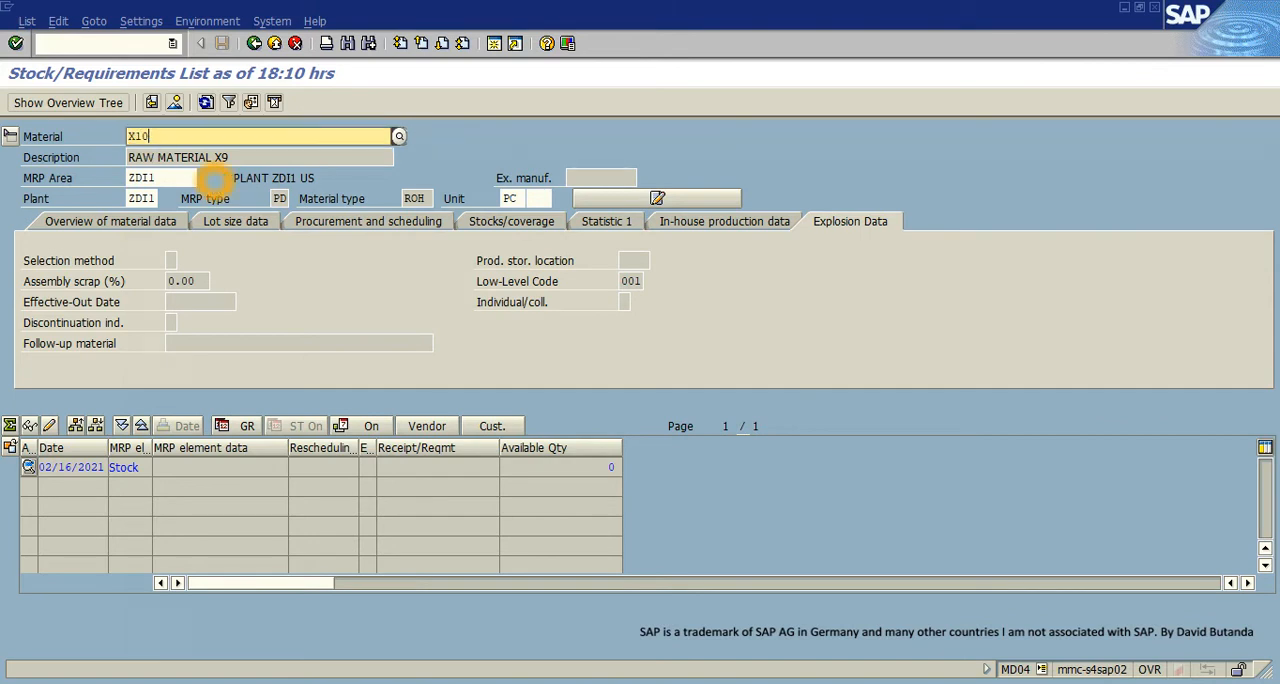
key(Return)
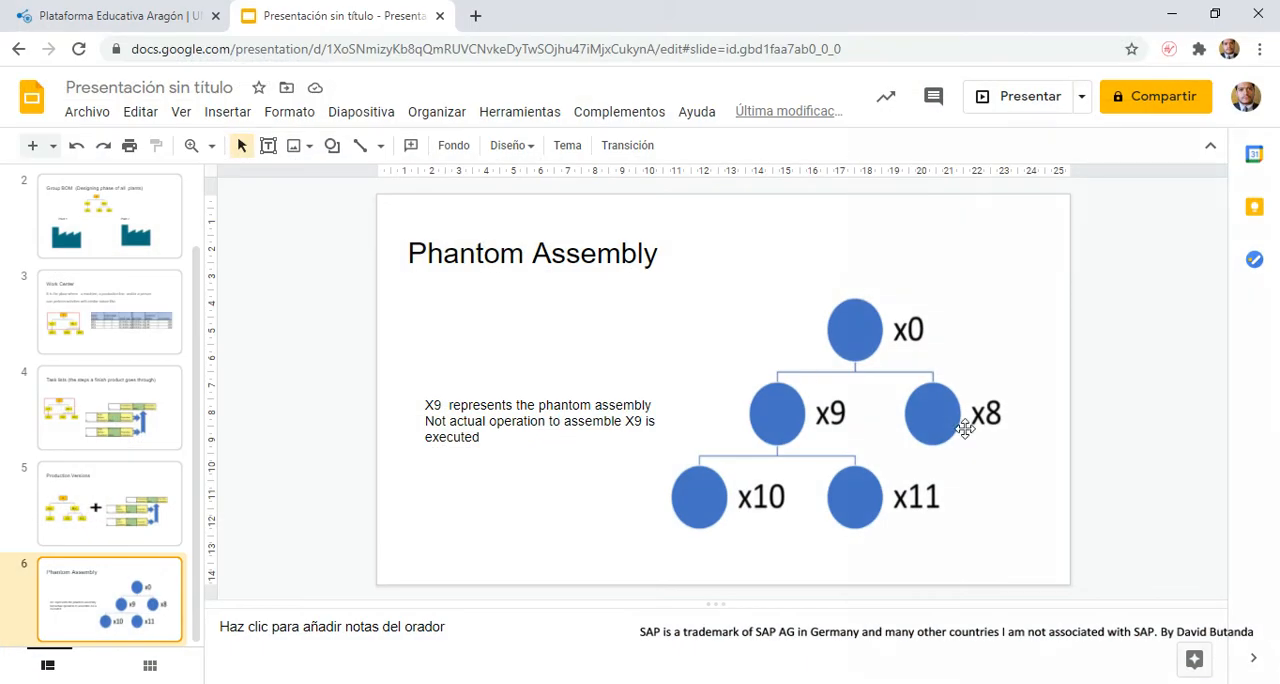
- Return from the presentation to SAP and display material X8 to check its low-level code
click(1172, 14)
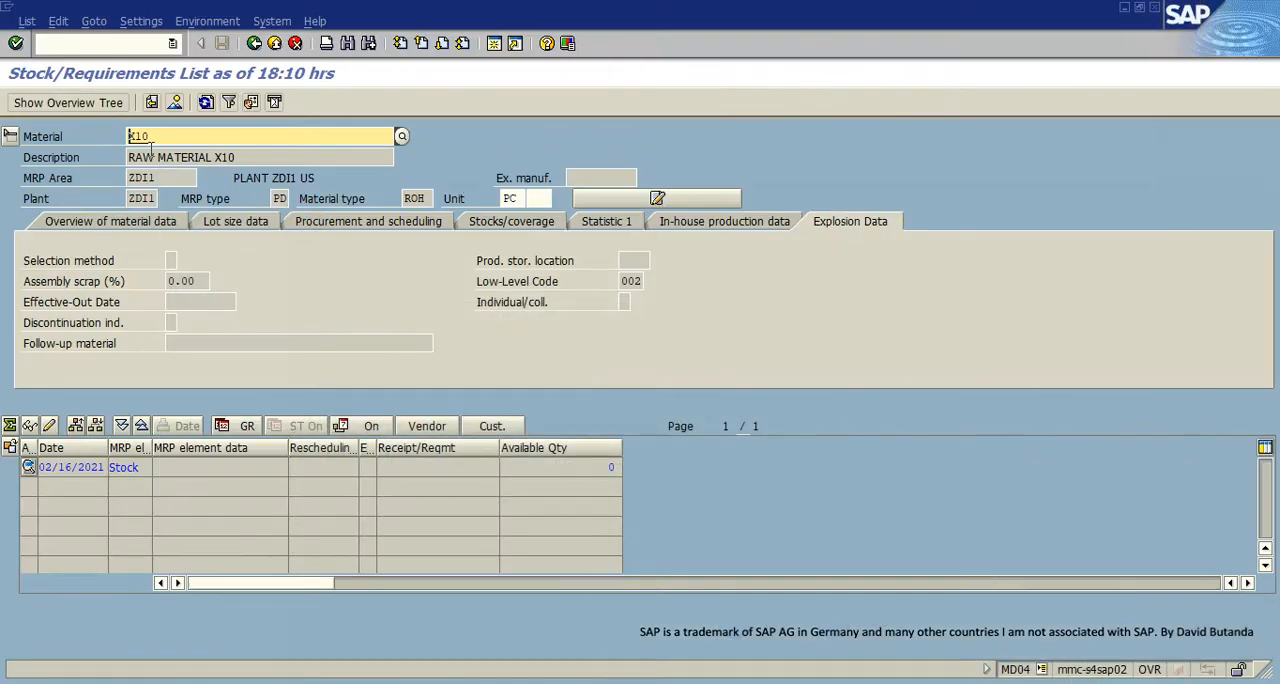
key(BackSpace)
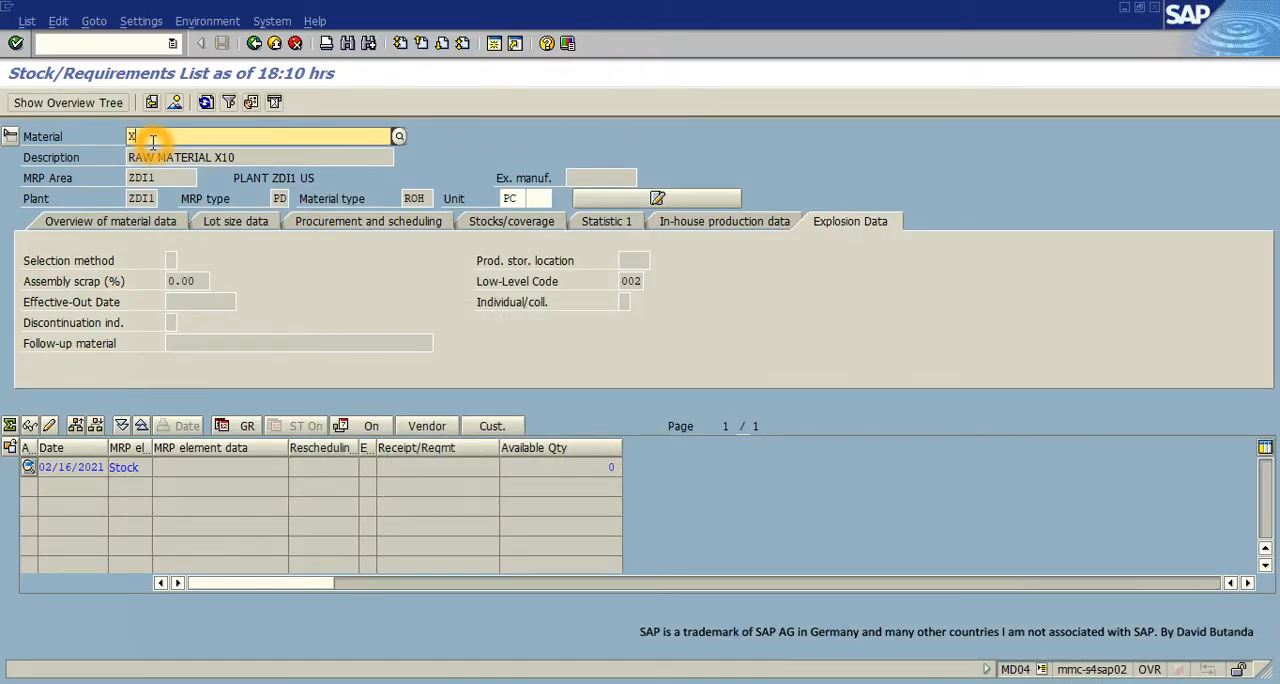
text(8)
key(Return)
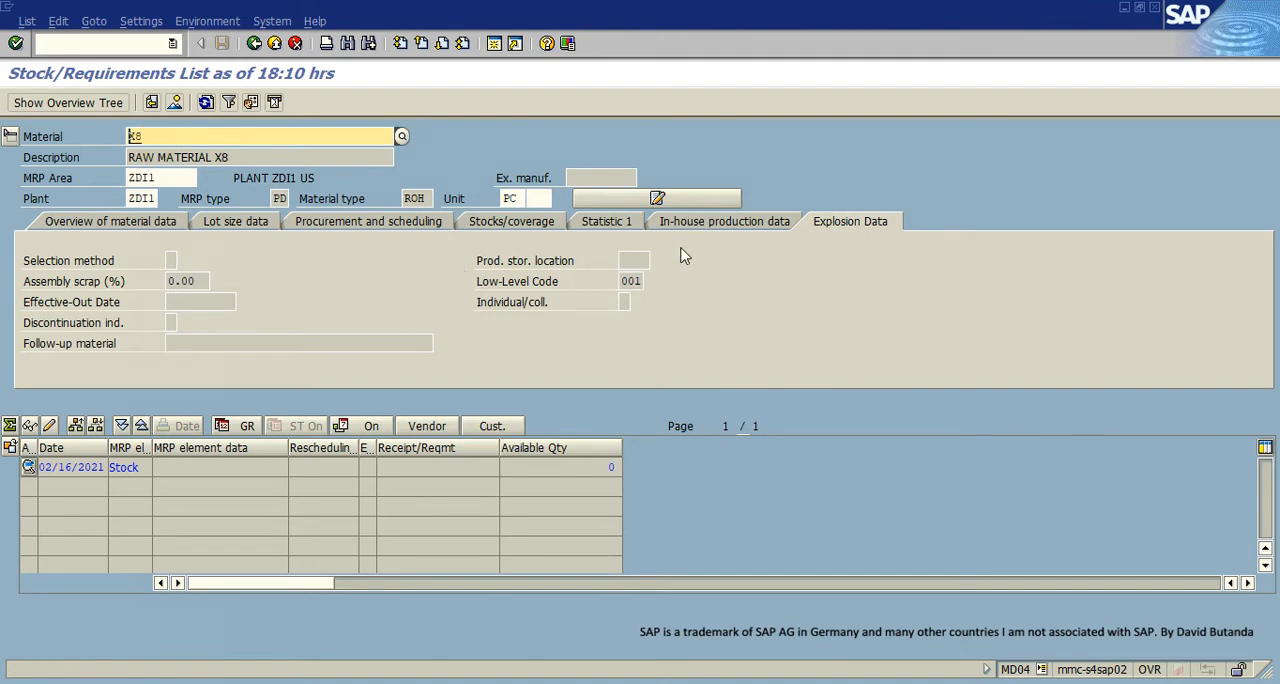
- Display material X9 again and compare its low-level code with that of X8
click(150, 142)
key(BackSpace)
text(9)
key(Return)
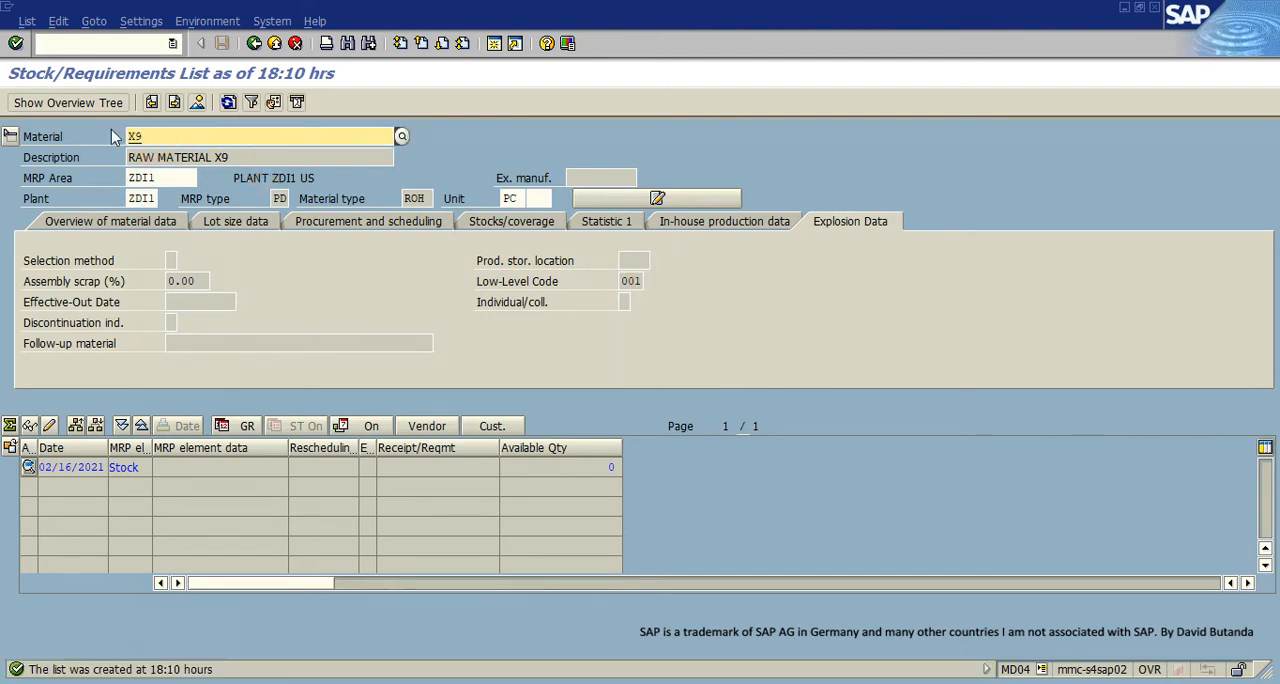
click(16, 44)
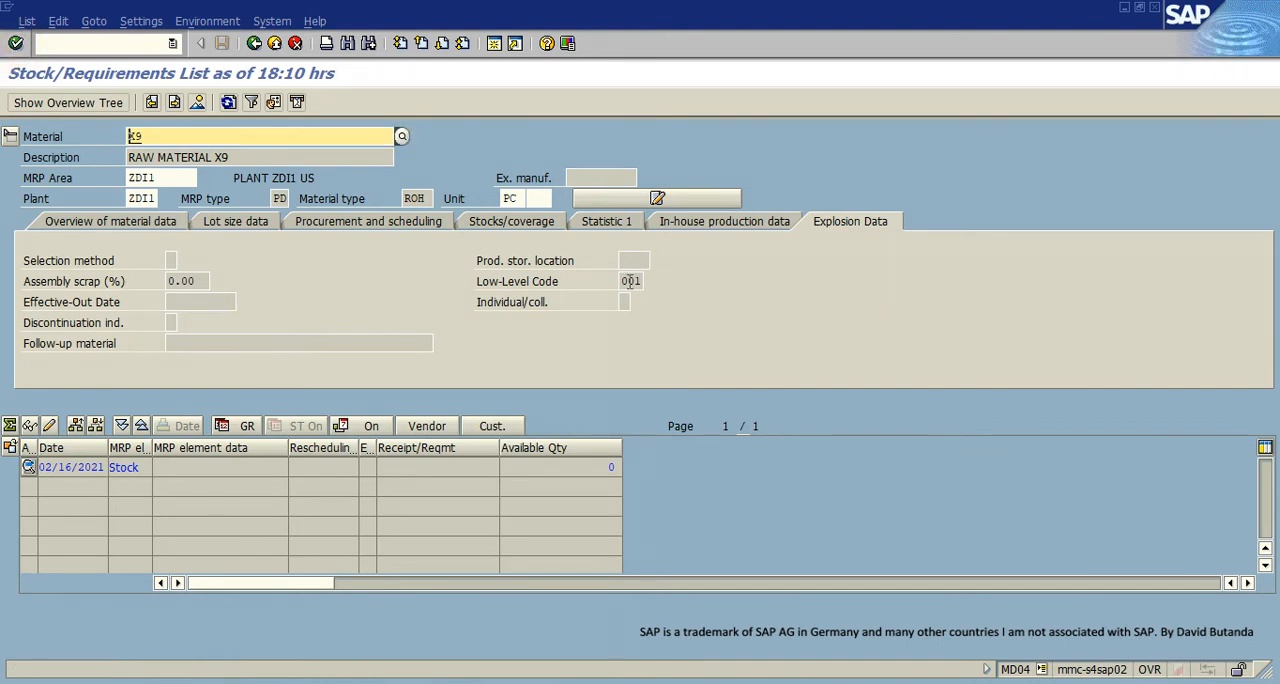
- Review the product structure on the Phantom Assembly slide and display material X10 again in SAP
click(625, 682)
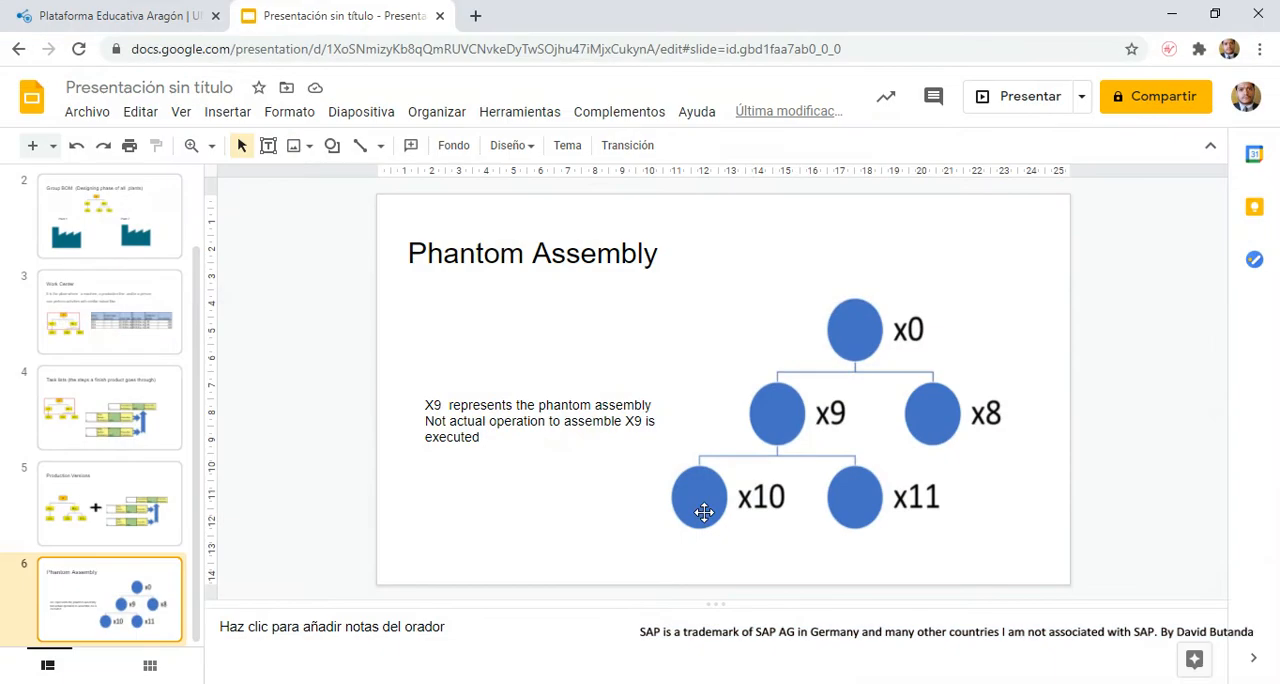
click(1171, 14)
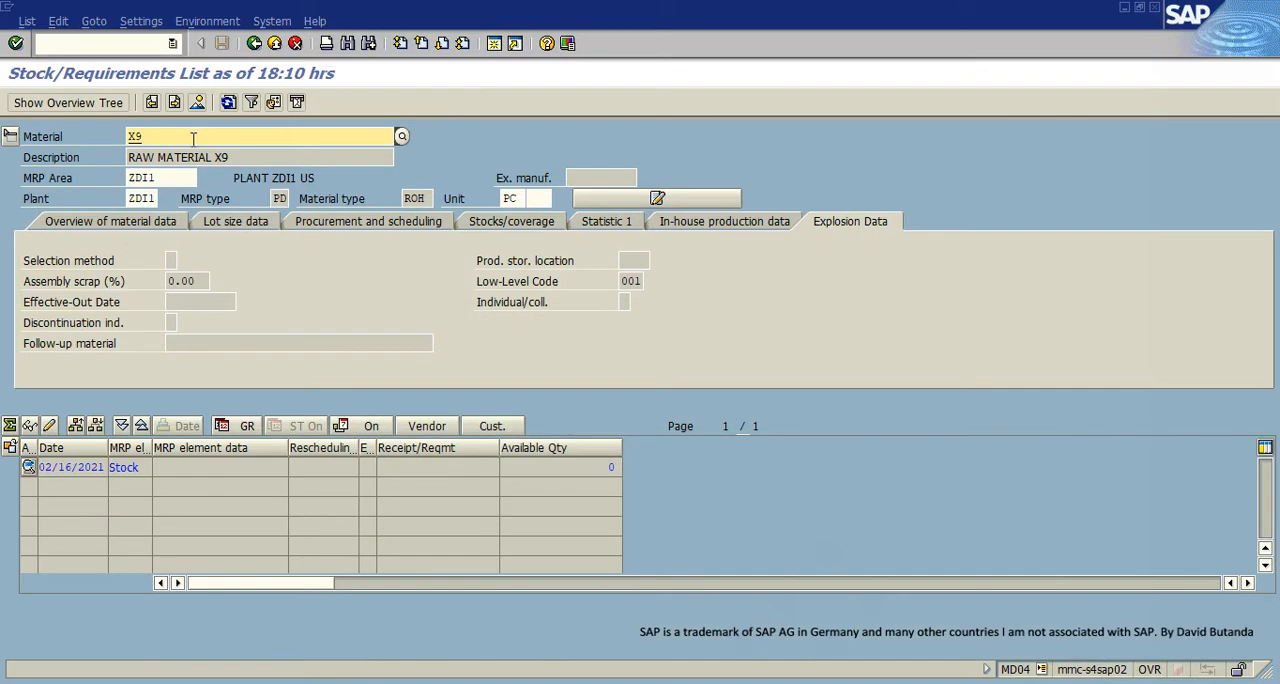
click(193, 140)
key(BackSpace)
text(10)
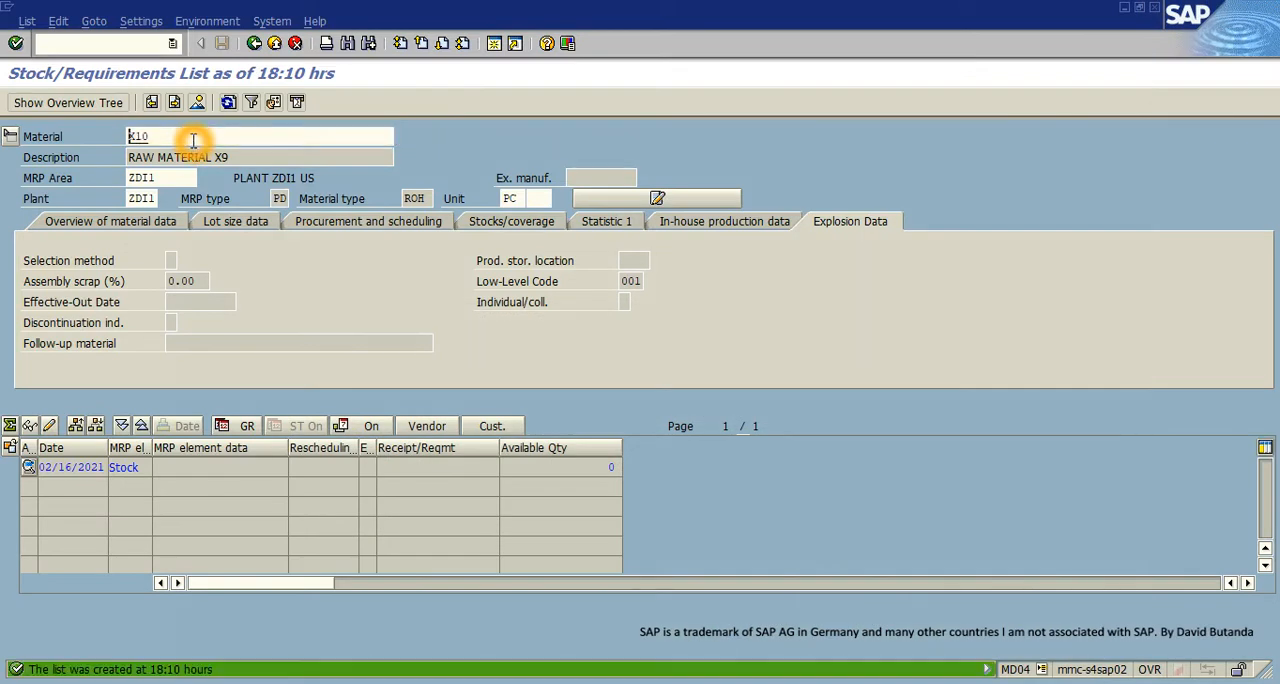
key(Return)
- Display material X11 in the stock/requirements list and examine its low-level code
click(163, 137)
key(BackSpace)
text(1)
key(Return)
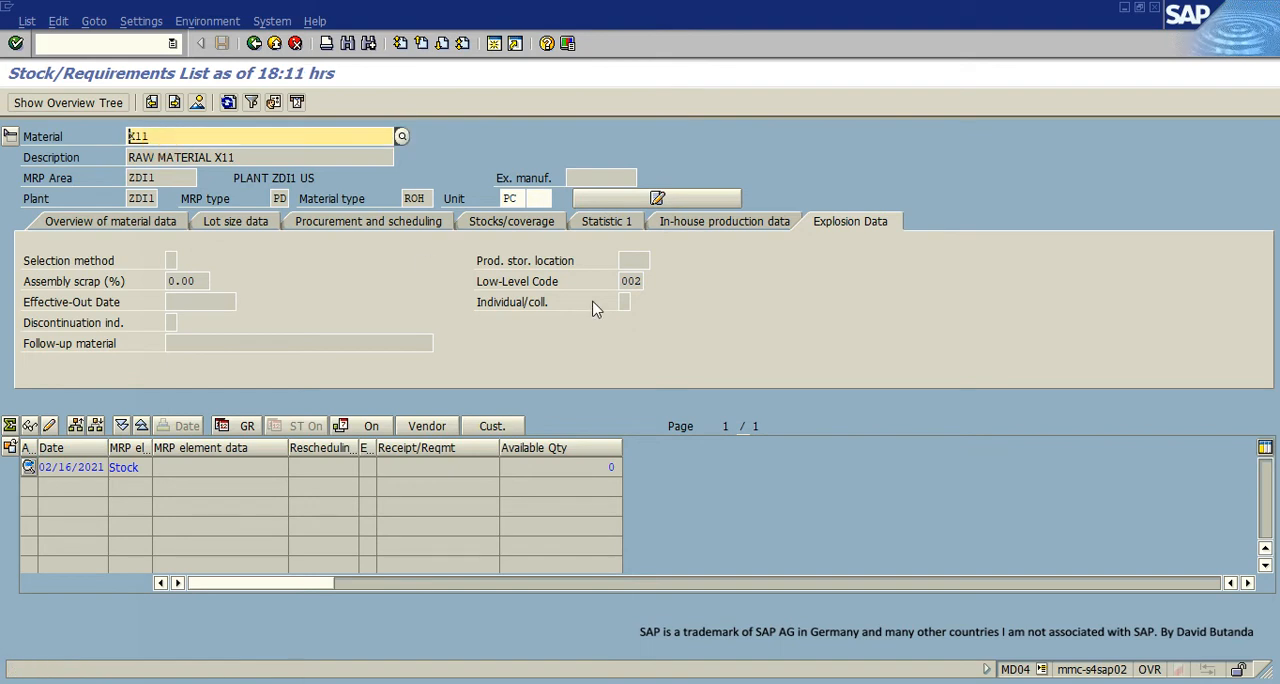
click(631, 280)
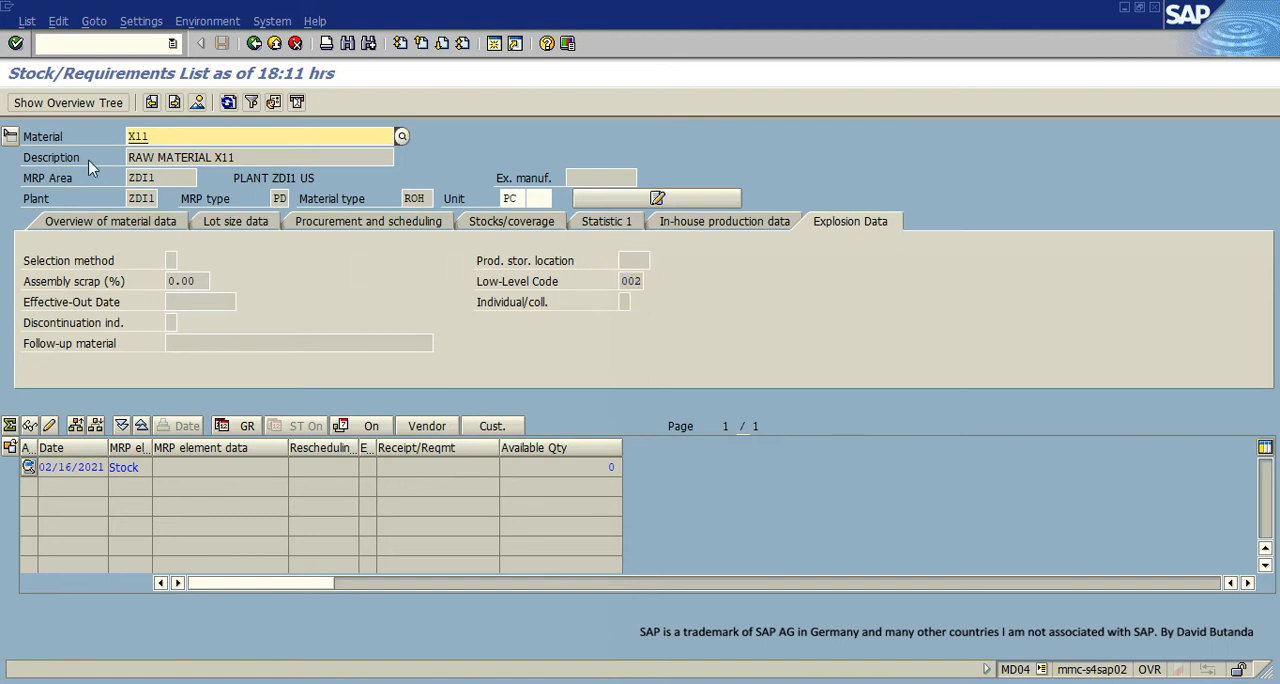
- Reset the header details to the material data overview, collapse them, and display material X0's list to examine its stock line
click(67, 221)
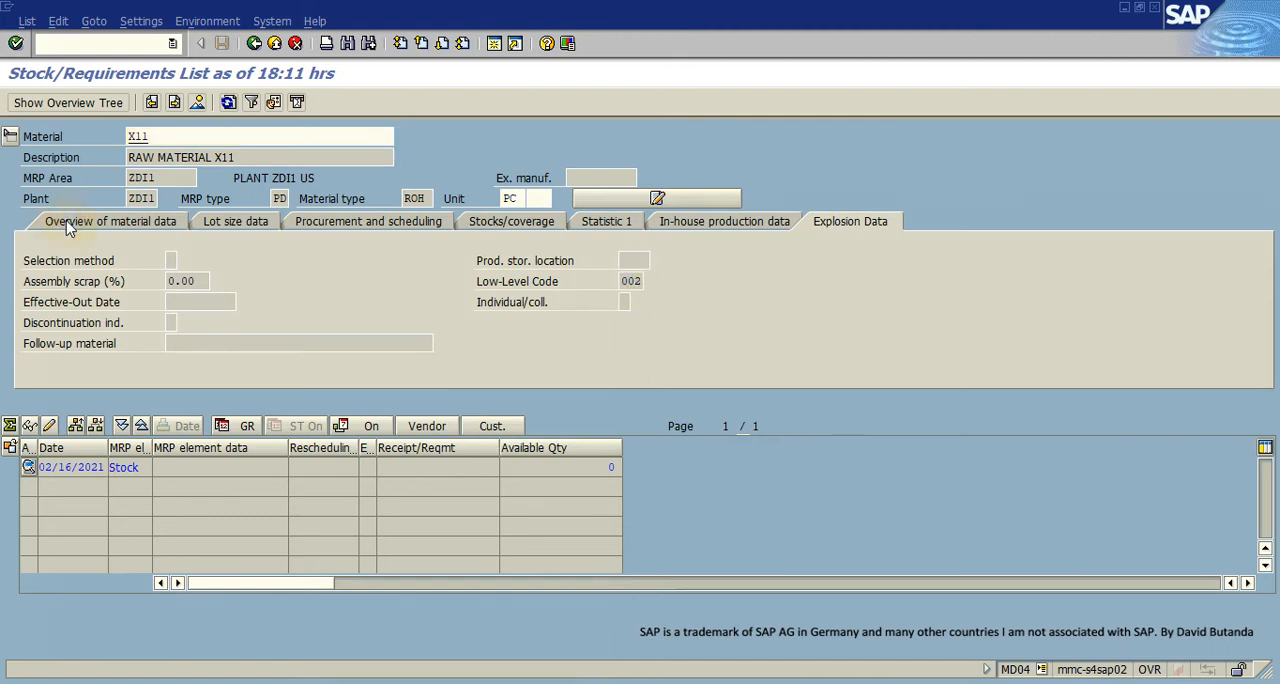
click(10, 138)
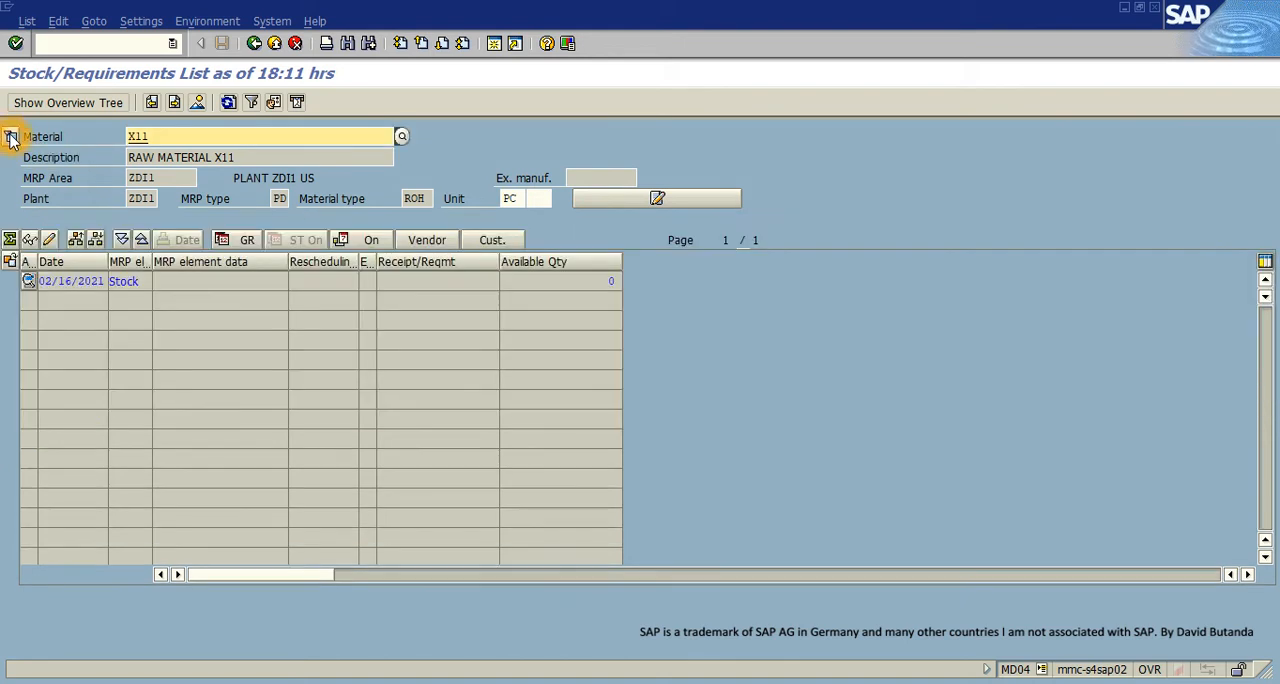
double_click(157, 137)
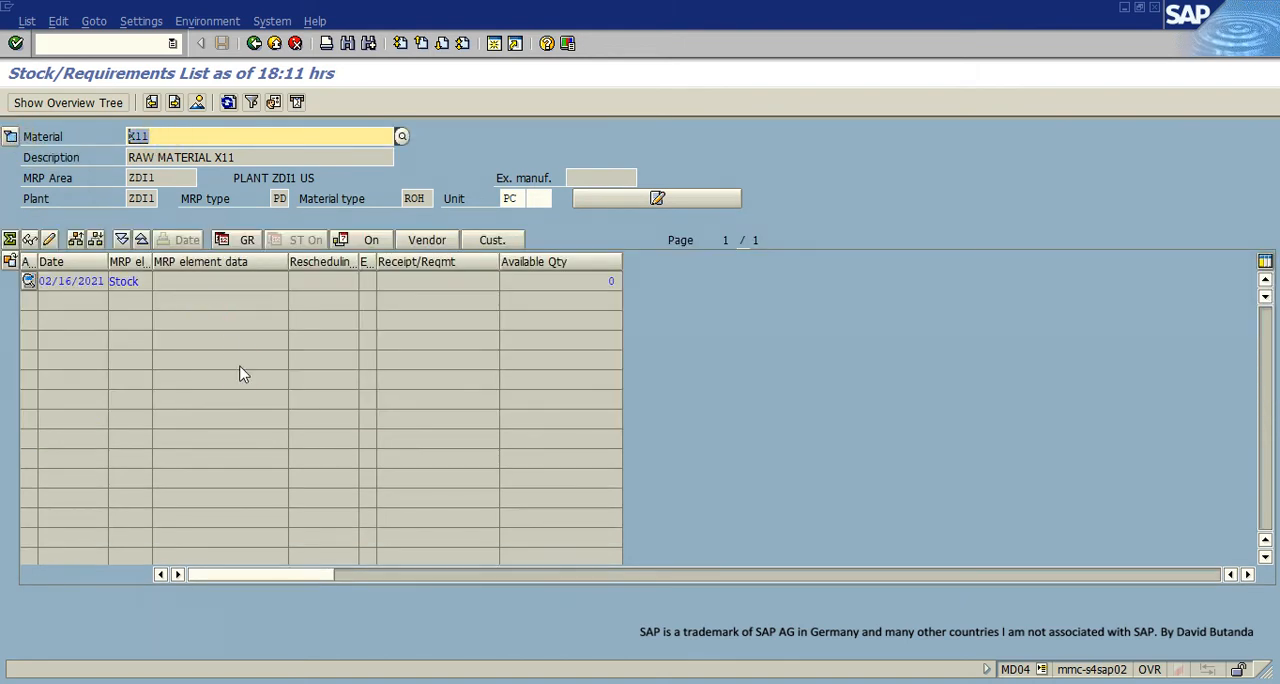
text(X0)
key(Return)
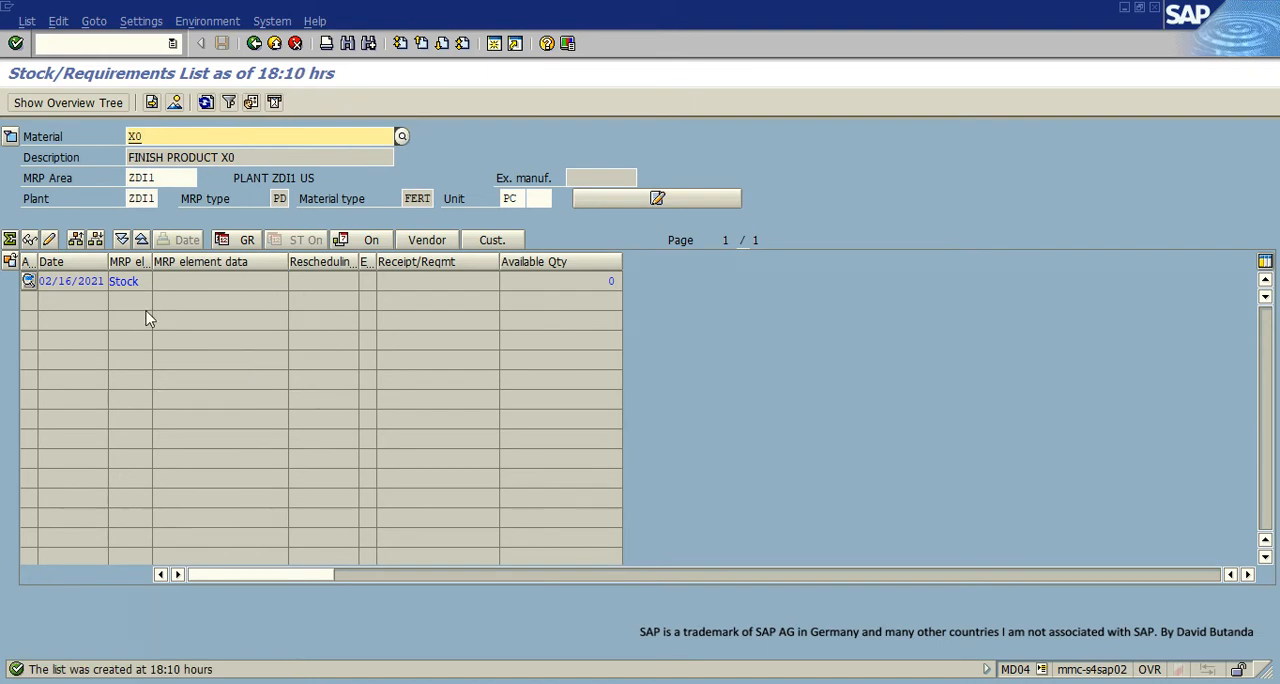
click(172, 288)
click(140, 284)
drag(140, 283, 112, 281)
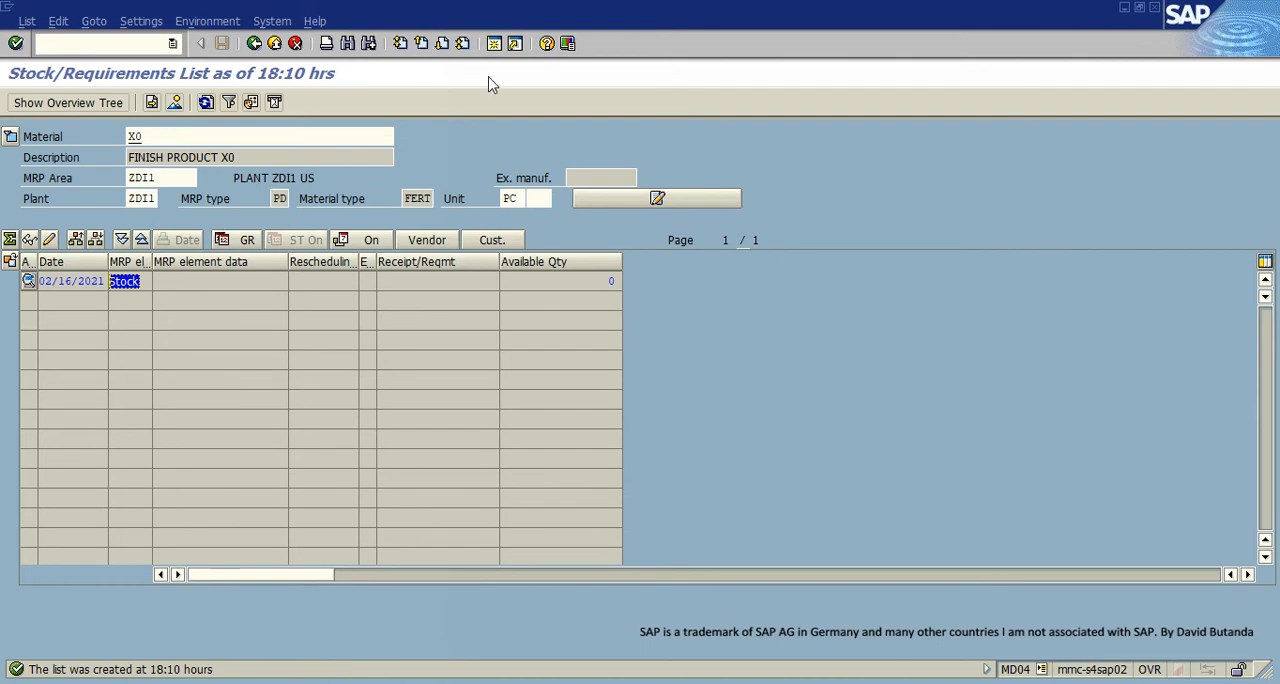
- Open transaction MD61 for creating planned independent requirements in a new session
click(495, 44)
click(390, 266)
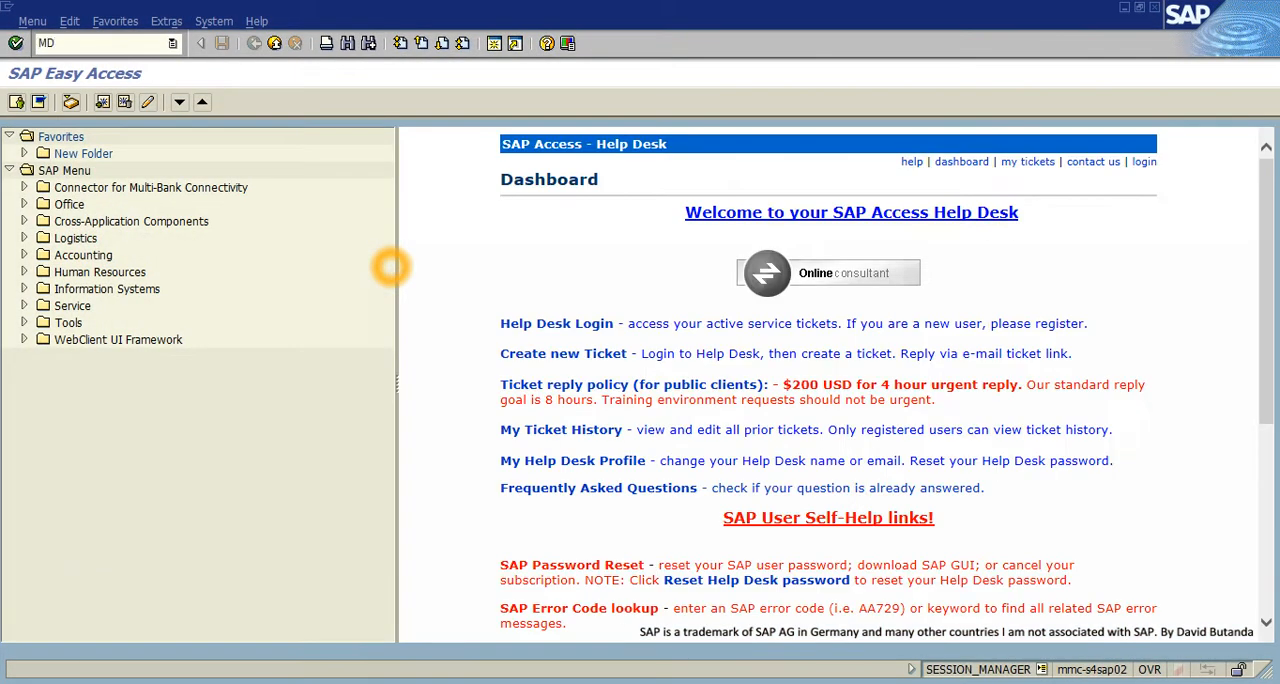
key(Return)
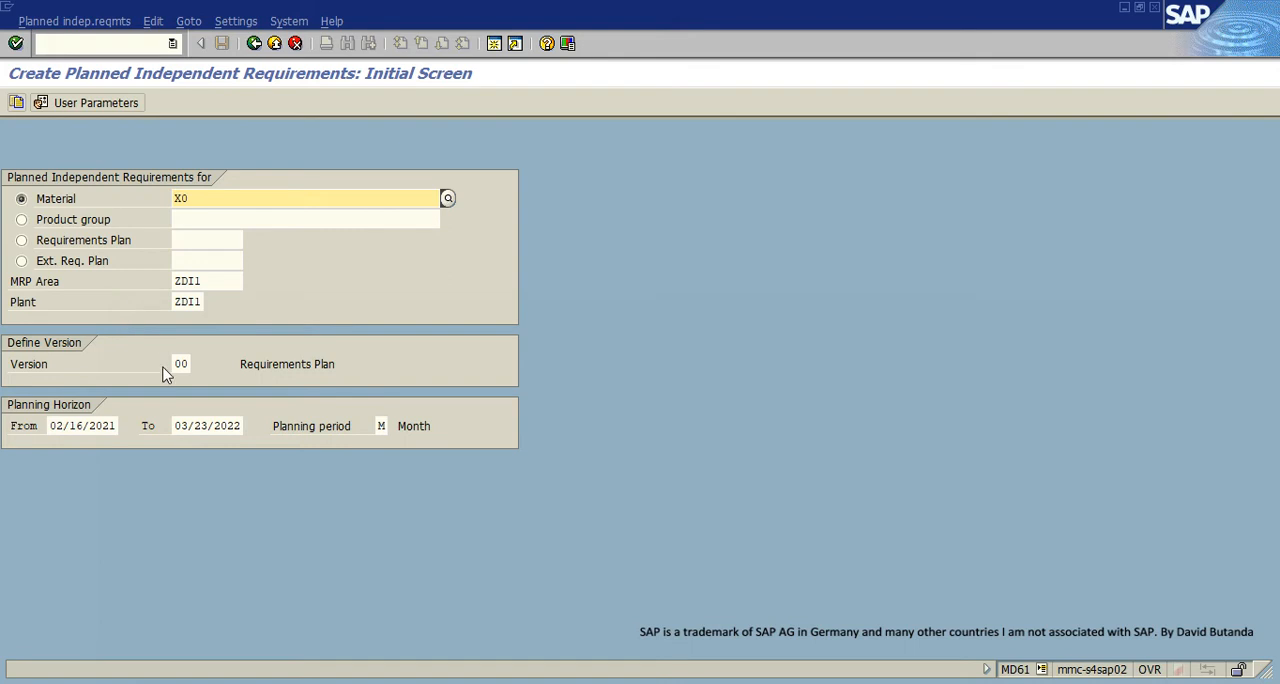
- Clear the MRP area and open the monthly planning table for material X0 in plant ZDI1, from 02/16/2021 to 03/23/2022
double_click(186, 199)
double_click(205, 281)
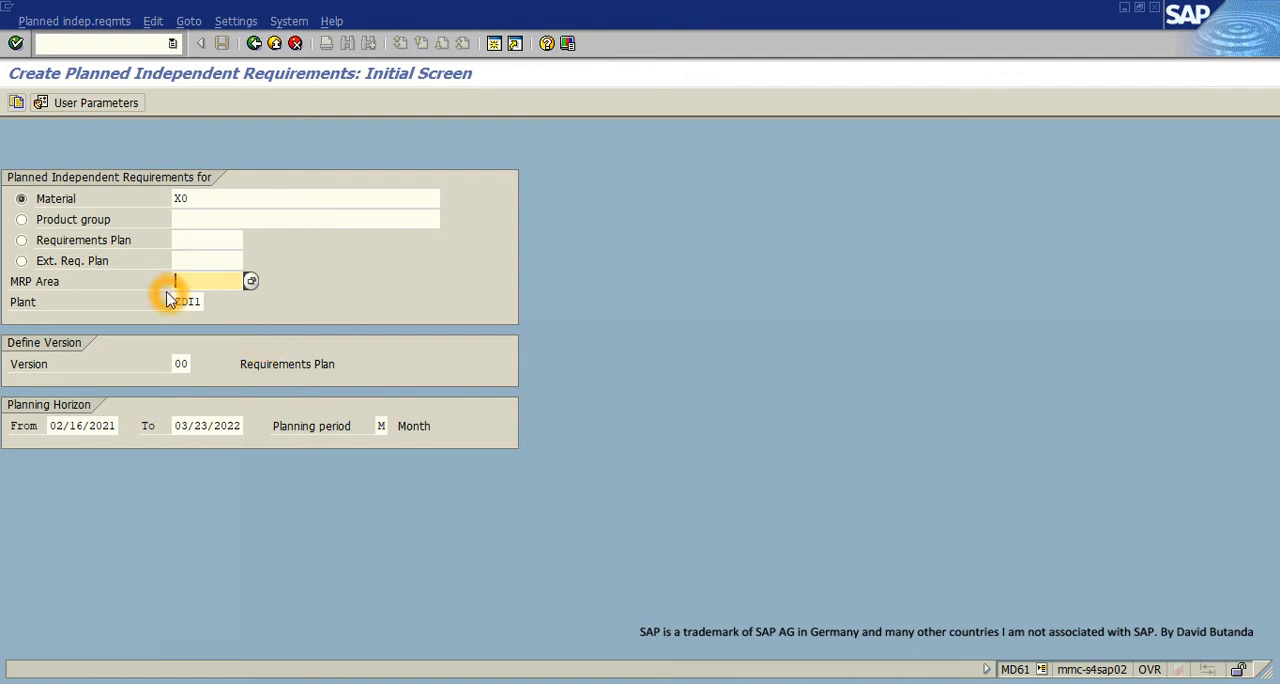
drag(176, 302, 201, 301)
click(98, 430)
click(200, 425)
click(382, 428)
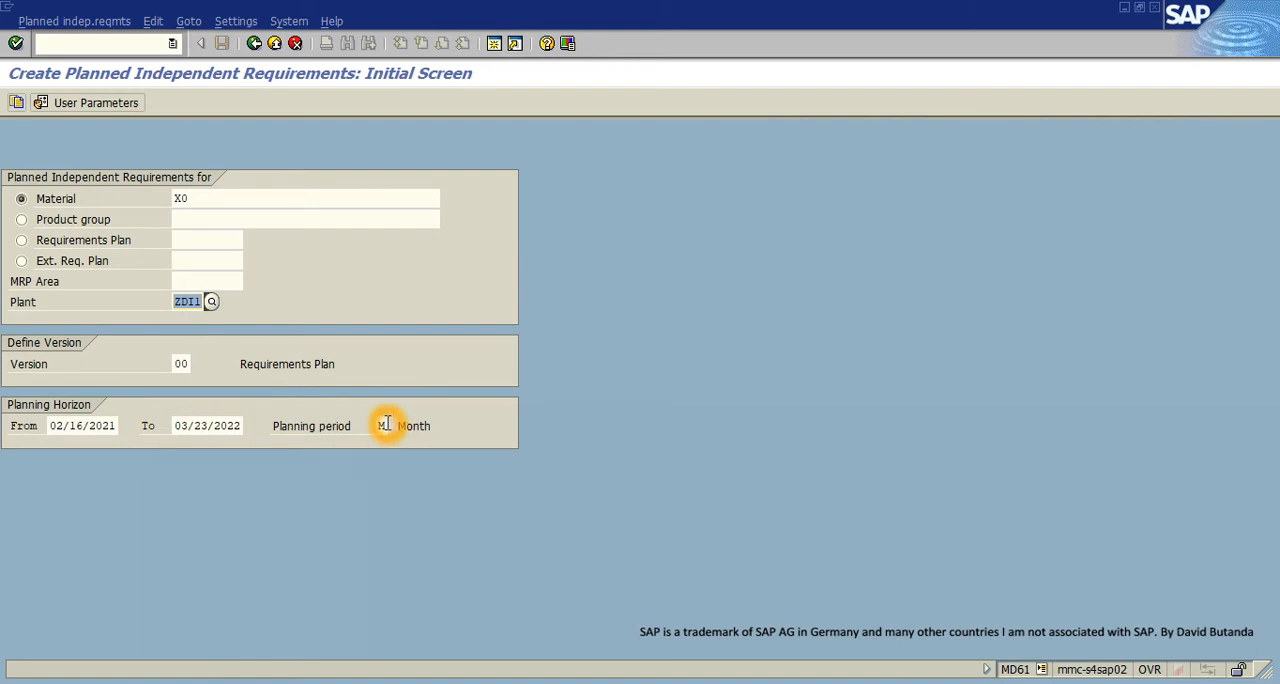
click(417, 427)
drag(430, 425, 399, 428)
click(16, 43)
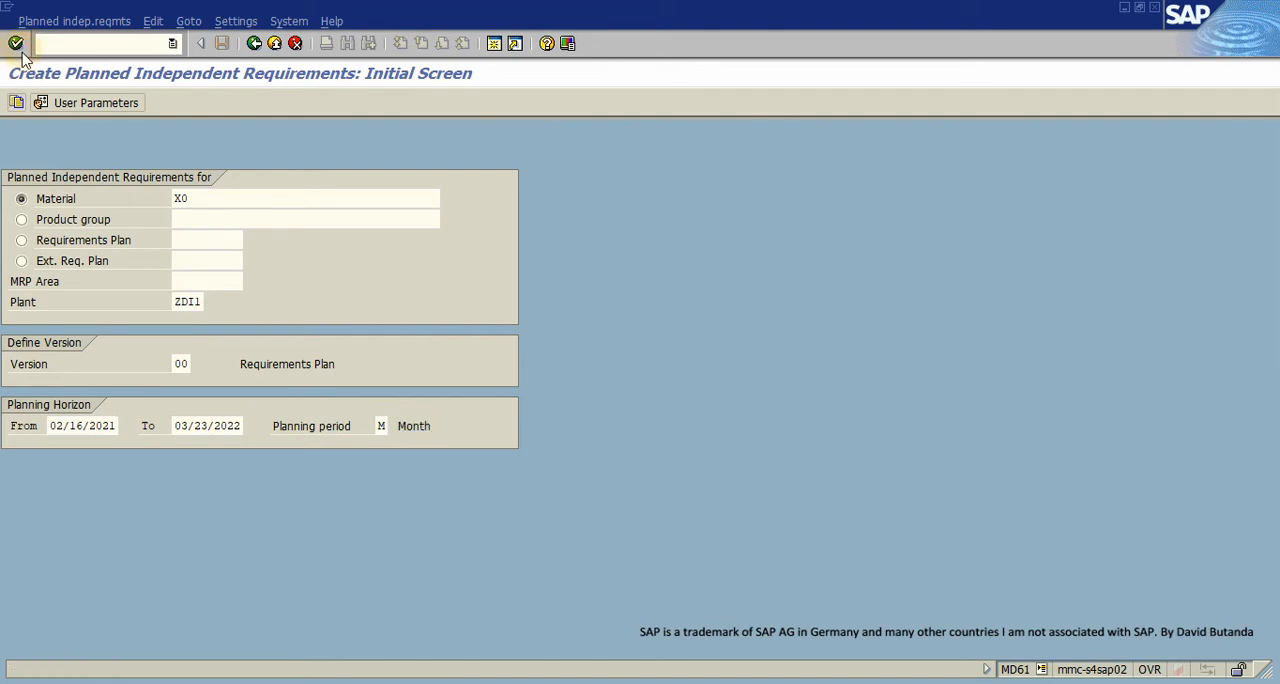
- Enter a planned independent requirement of 1 for material X0 in month 03/2021, save it, and leave the transaction
click(383, 260)
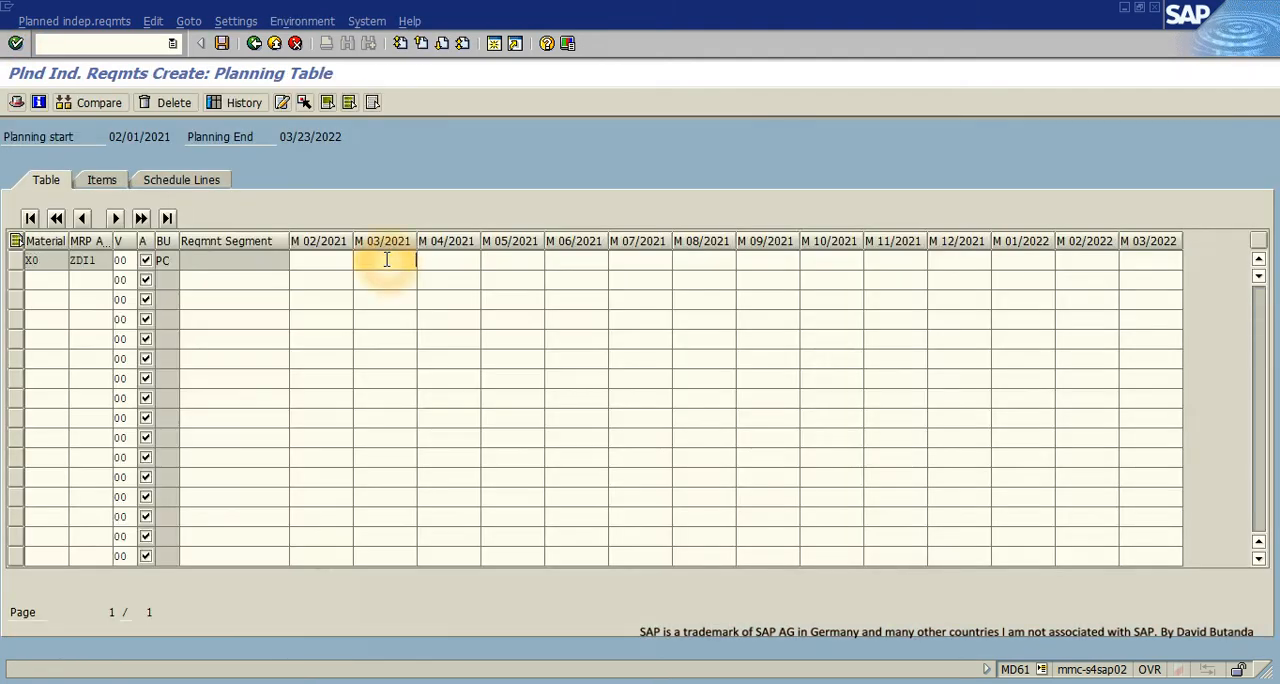
text(1)
click(407, 262)
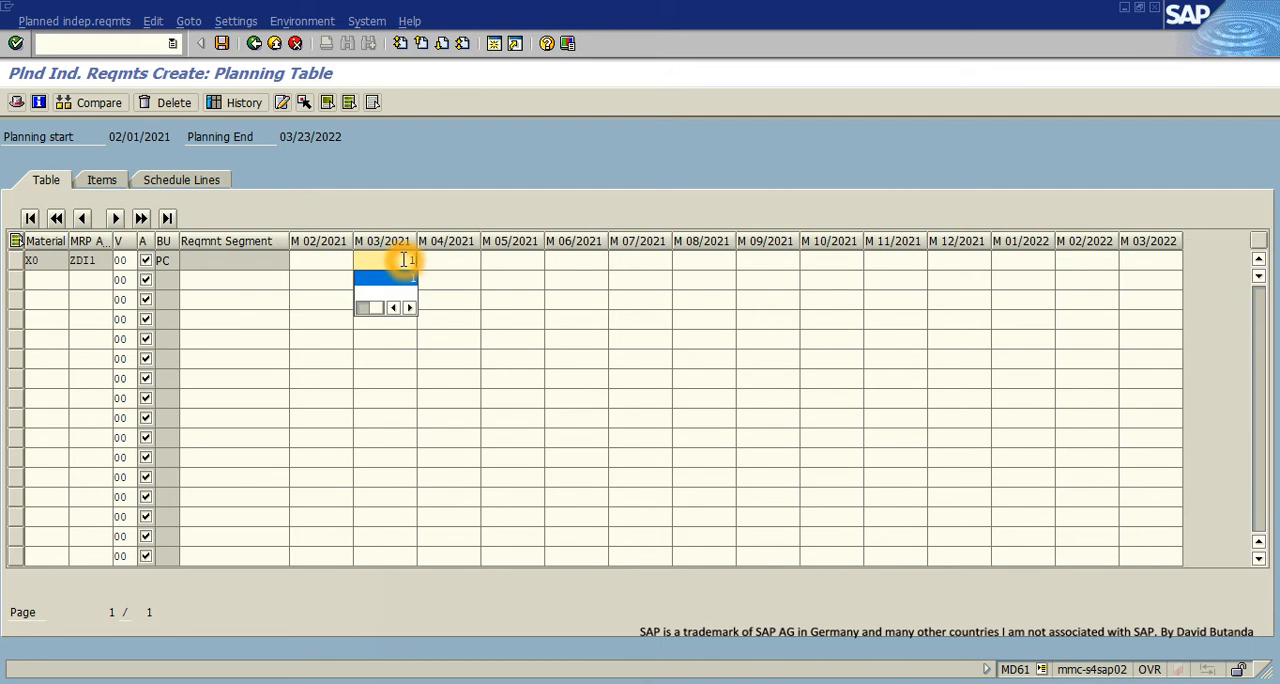
click(221, 47)
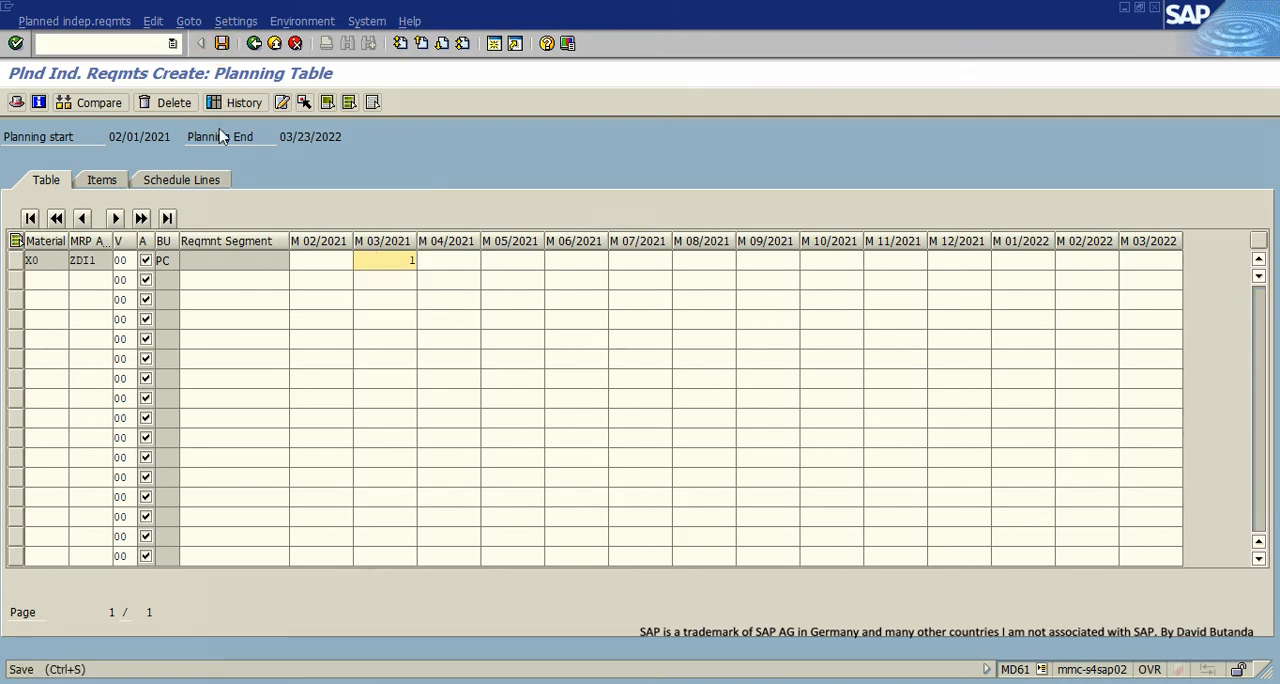
click(255, 44)
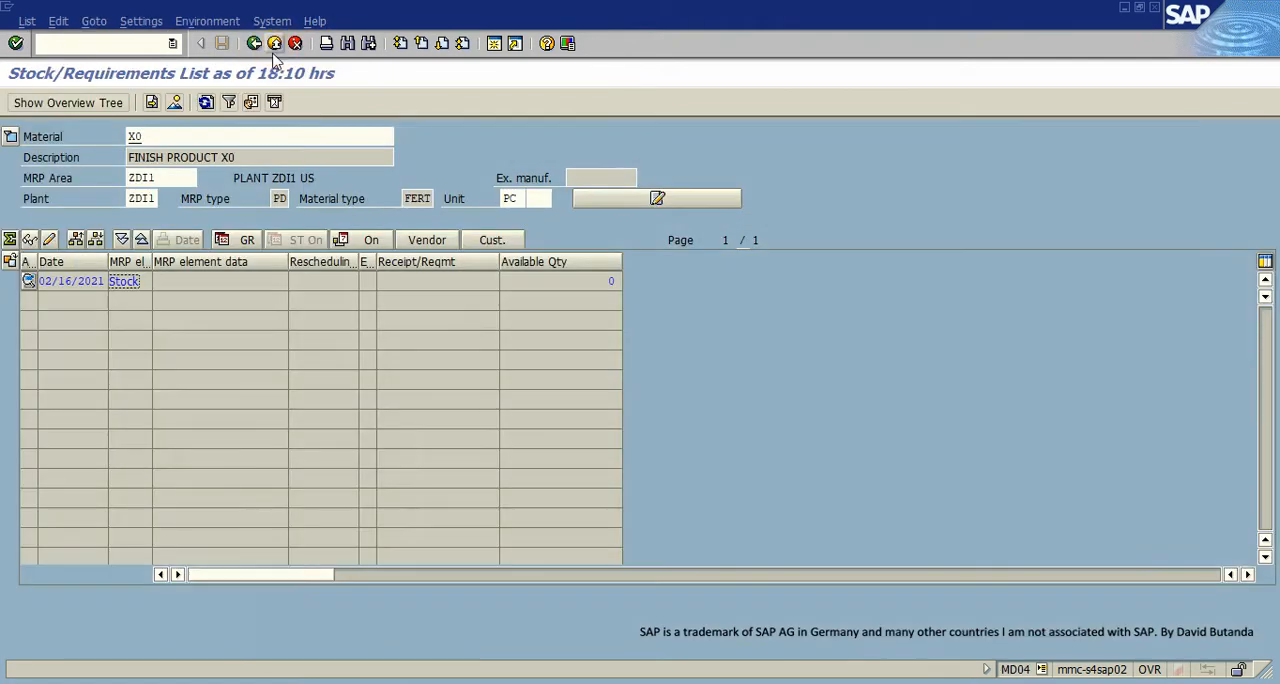
- Refresh material X0's stock/requirements list and examine the quantity of its independent requirement
click(206, 102)
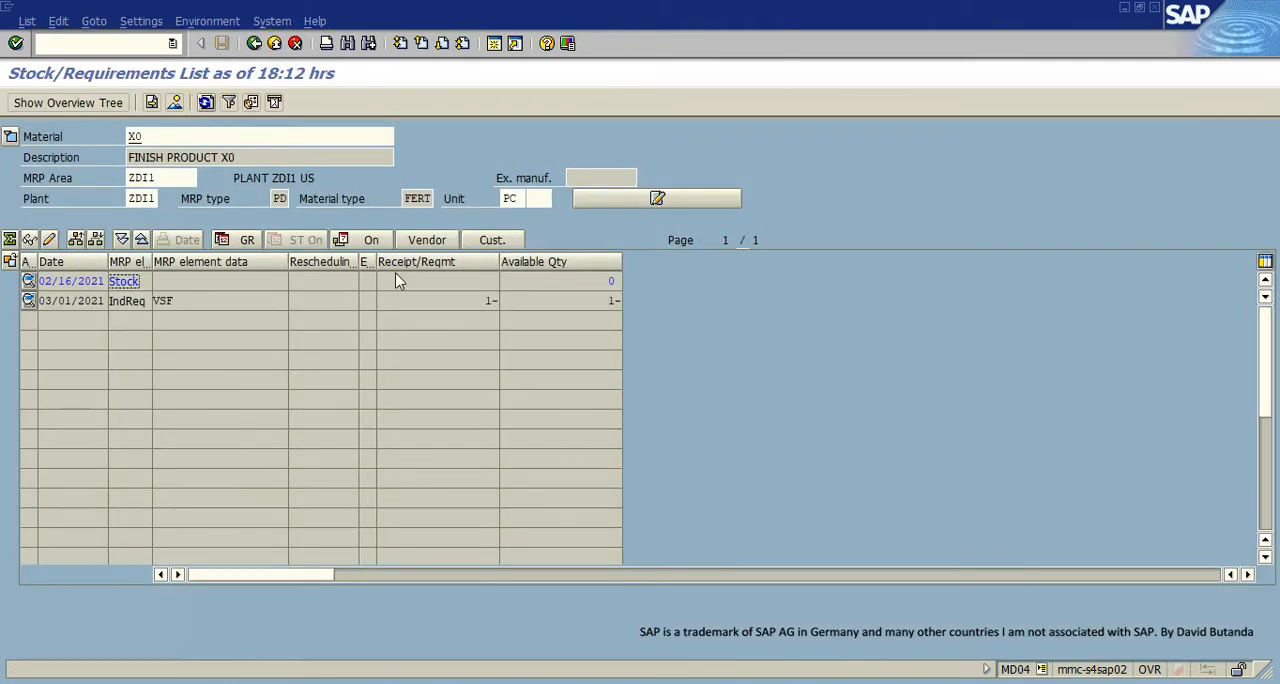
click(486, 300)
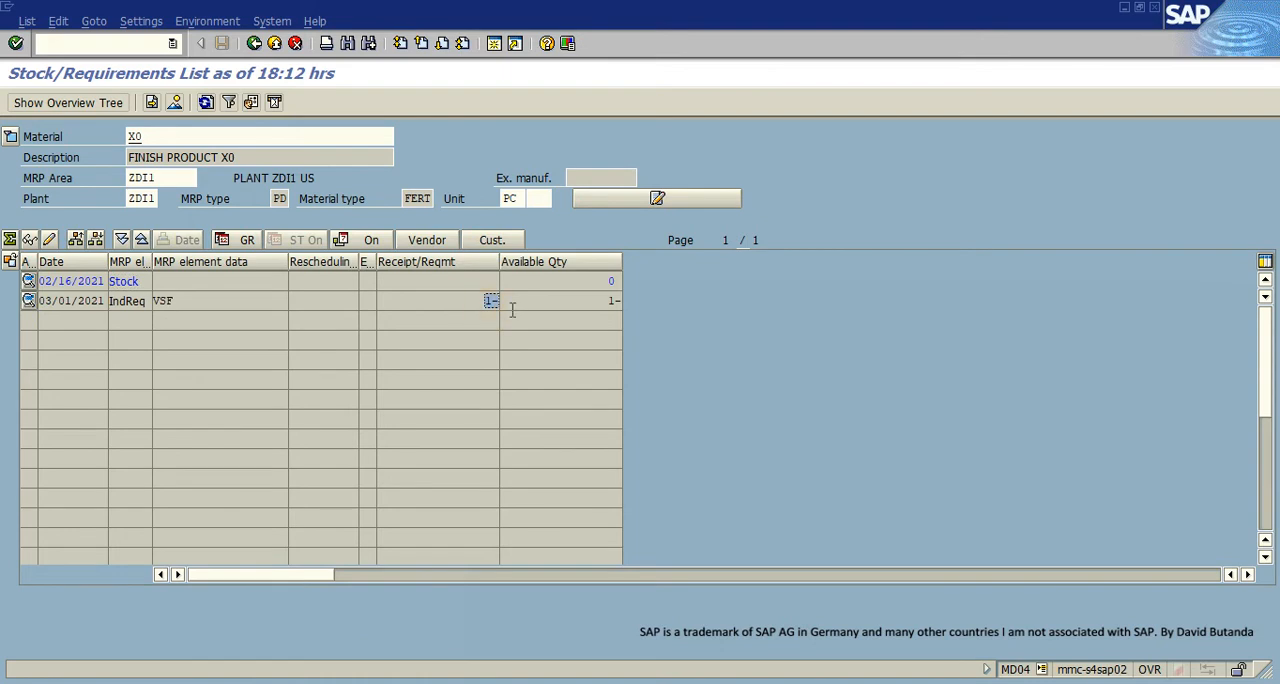
click(480, 296)
- Display the stock/requirements list of raw material X8 and refresh it to check for requirements
click(161, 140)
key(BackSpace)
click(370, 405)
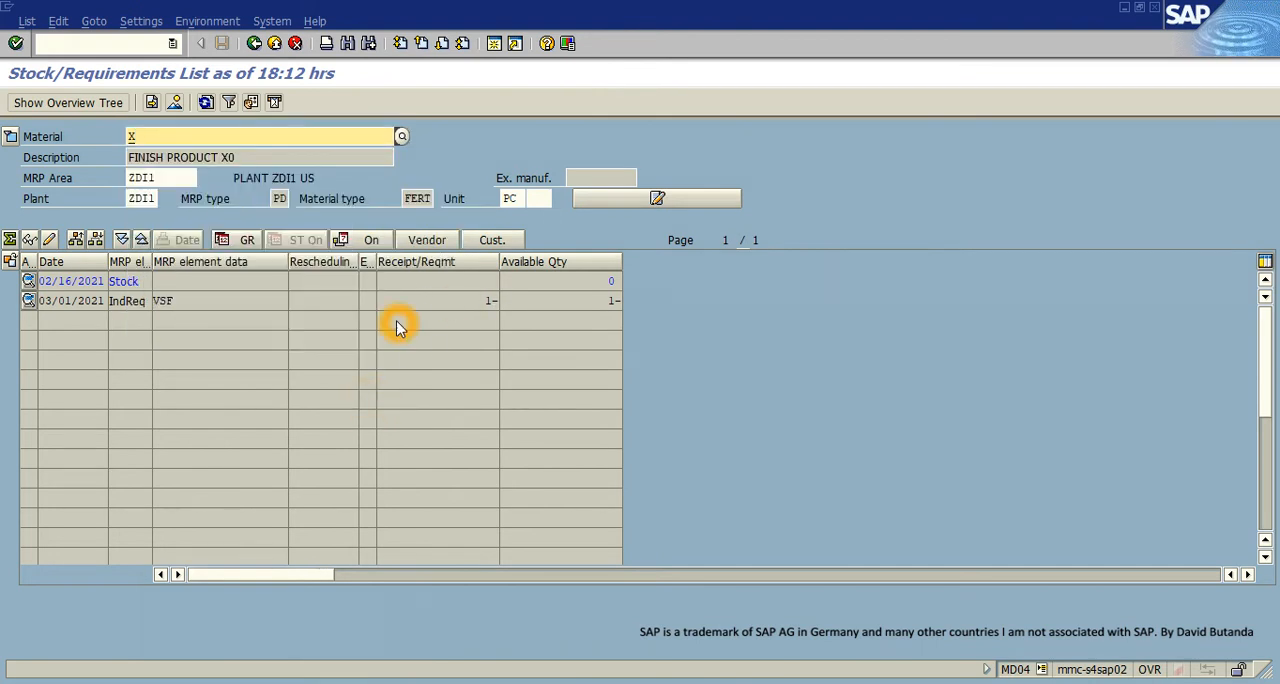
click(483, 302)
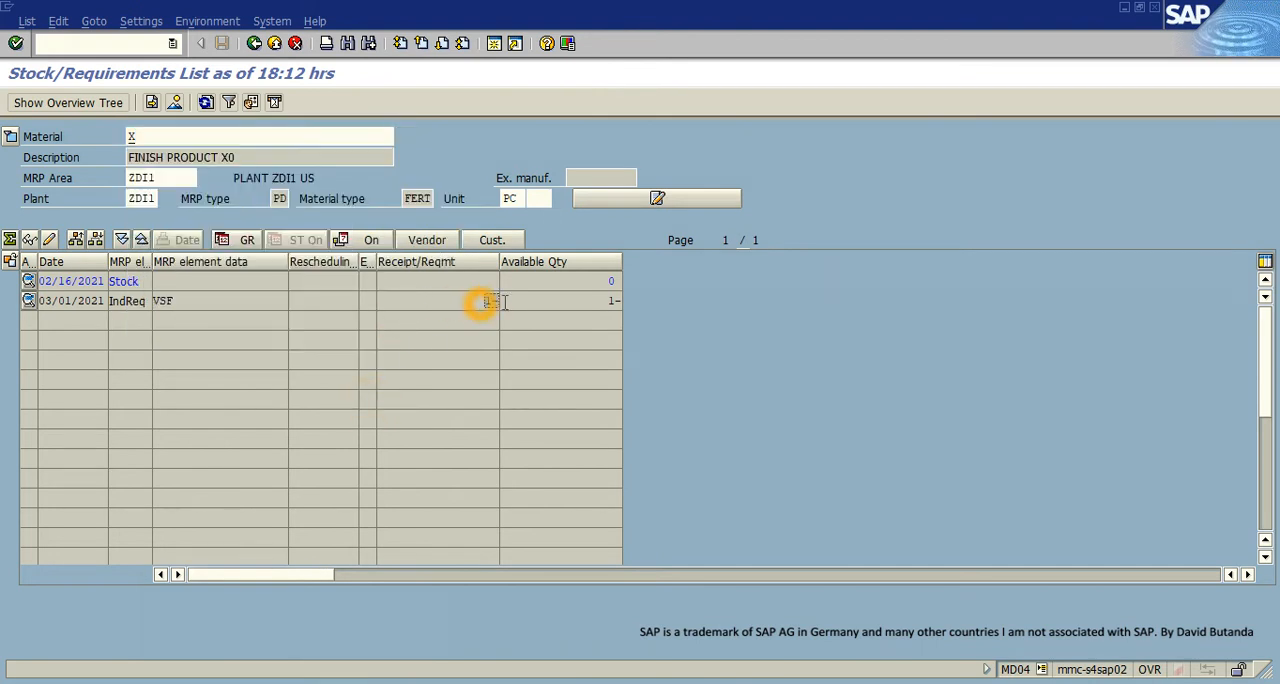
click(145, 137)
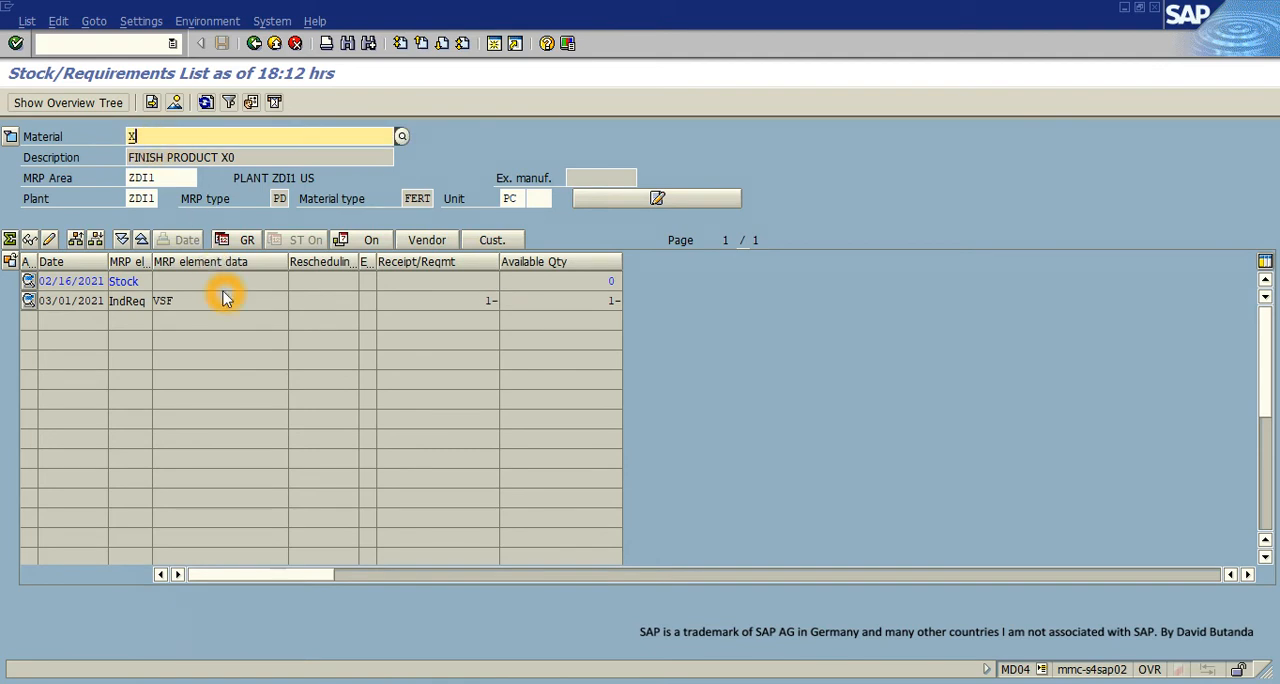
text(8)
key(Return)
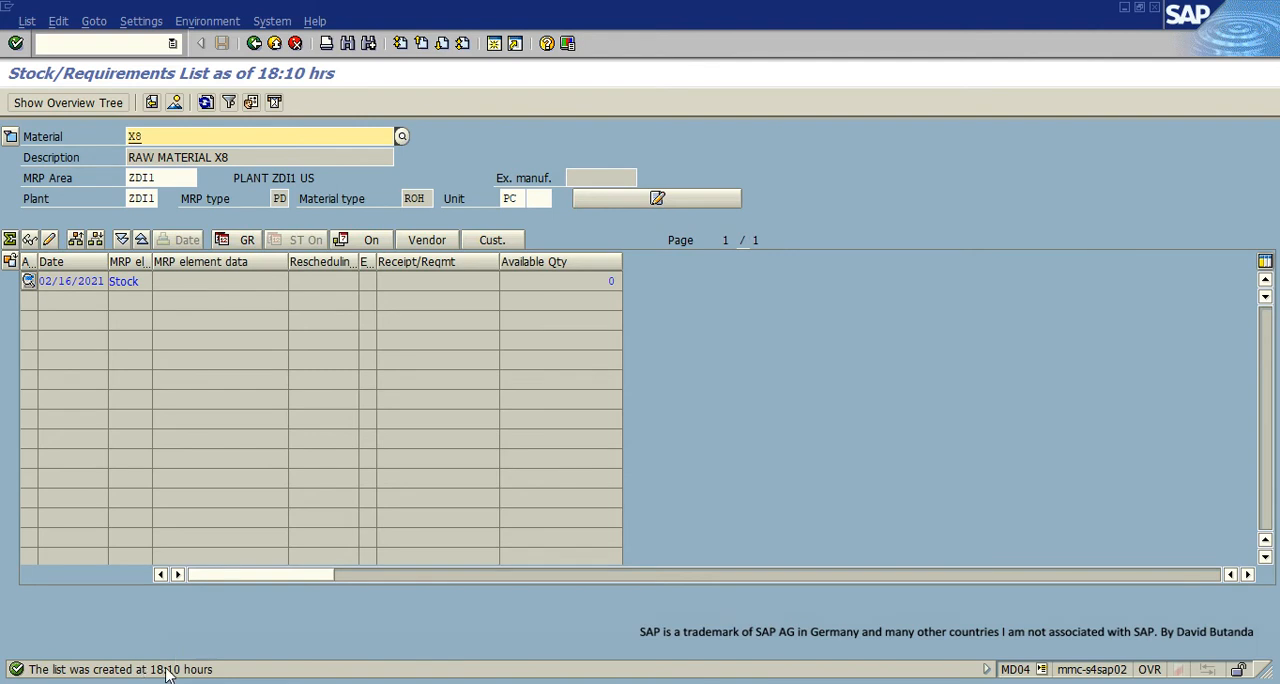
click(205, 102)
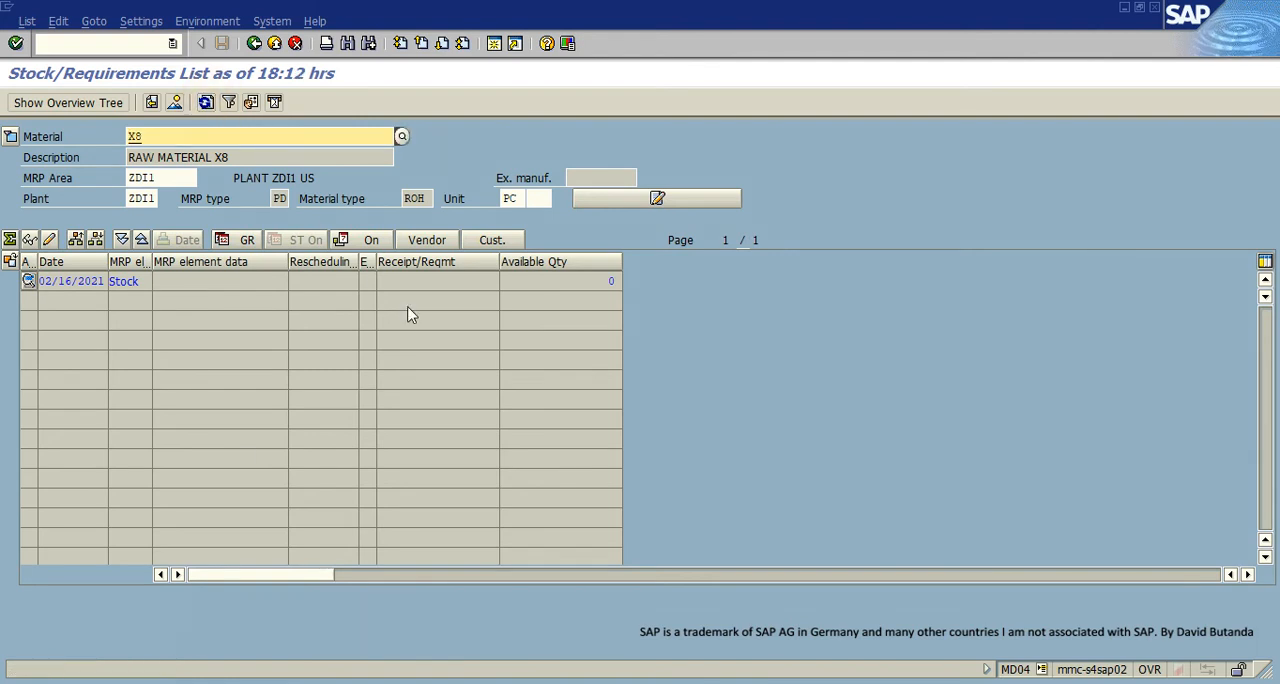
- Display the stock/requirements list of raw material X9 and check it for requirements
click(184, 138)
key(BackSpace)
text(9)
key(Return)
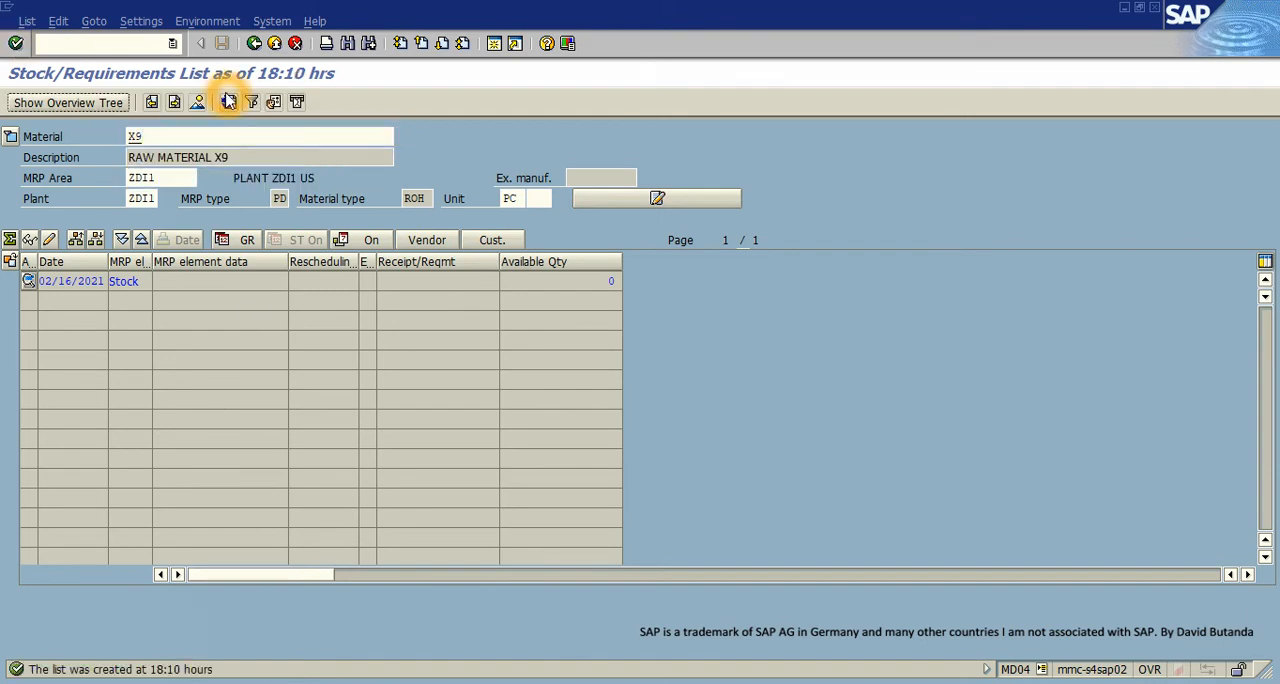
click(152, 135)
double_click(152, 135)
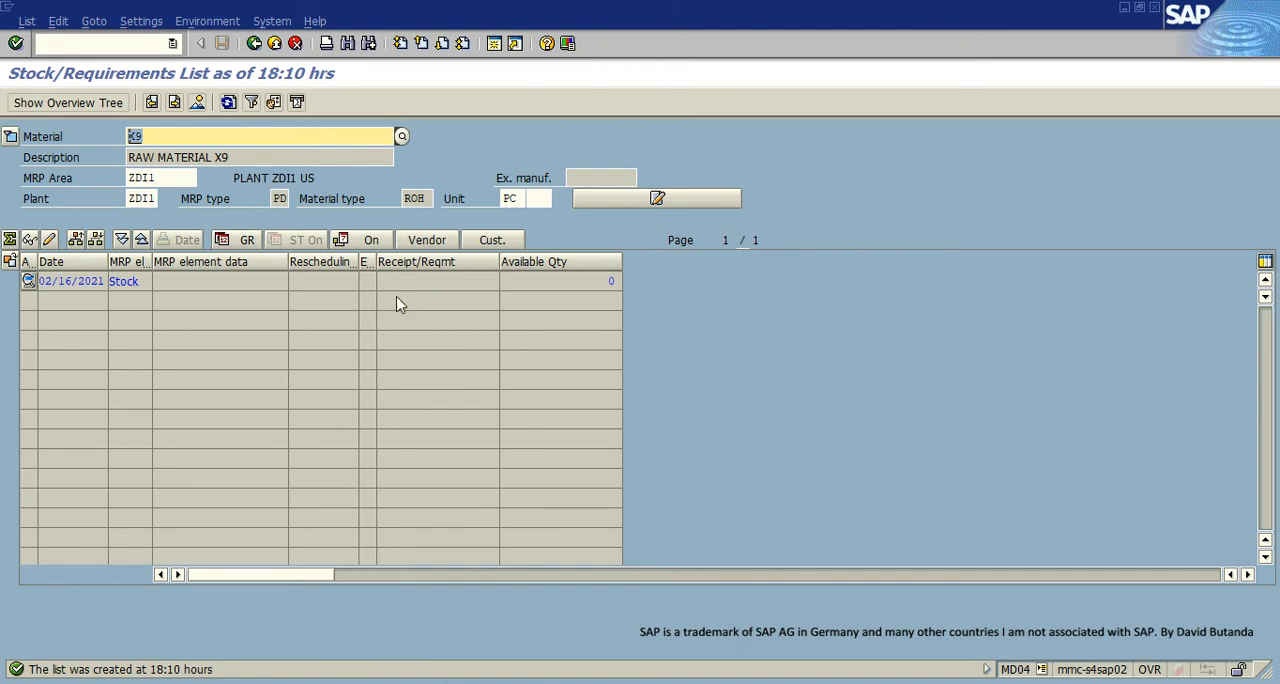
- Display the stock/requirements list of finished product X0 again and examine its independent requirement line dated 03/01/2021
click(147, 136)
key(BackSpace)
text(0)
key(Return)
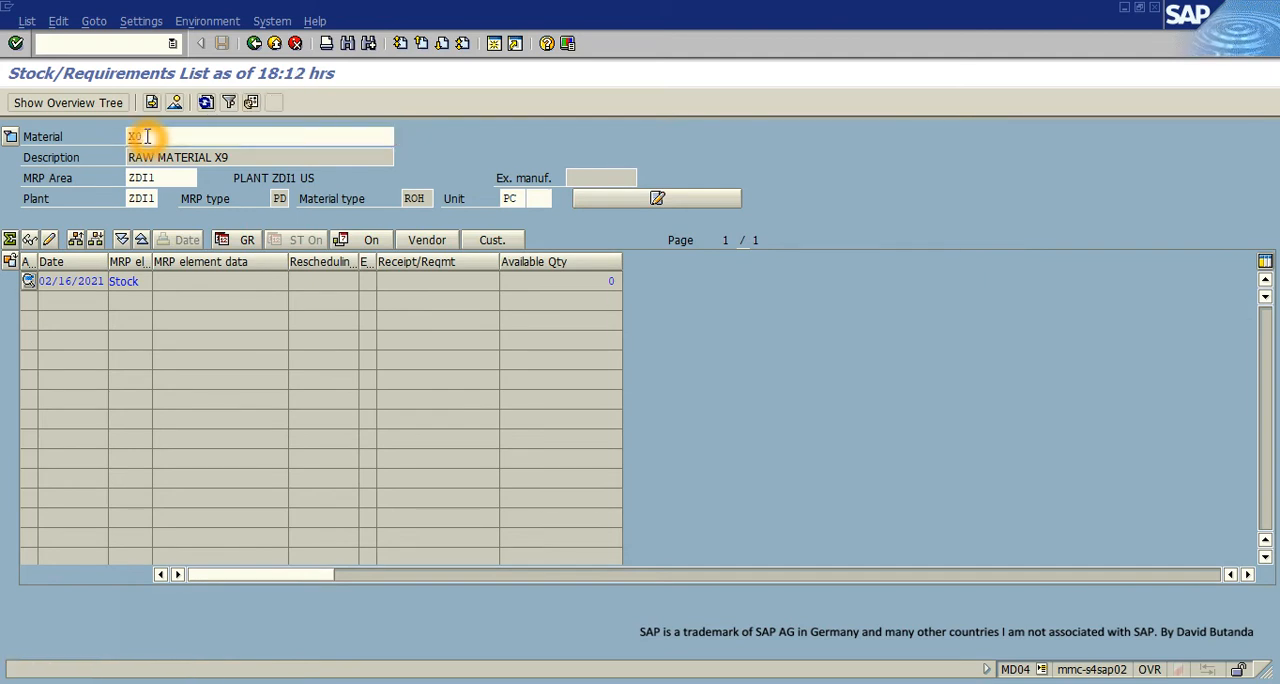
drag(147, 136, 125, 137)
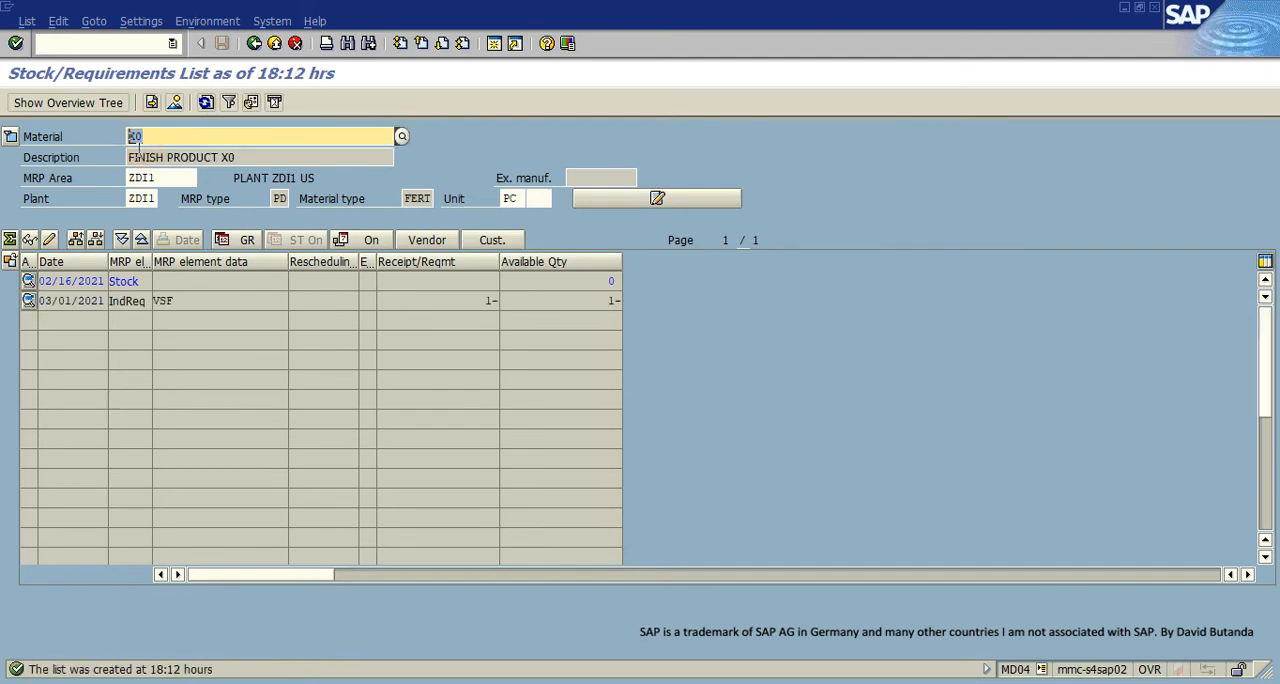
click(128, 302)
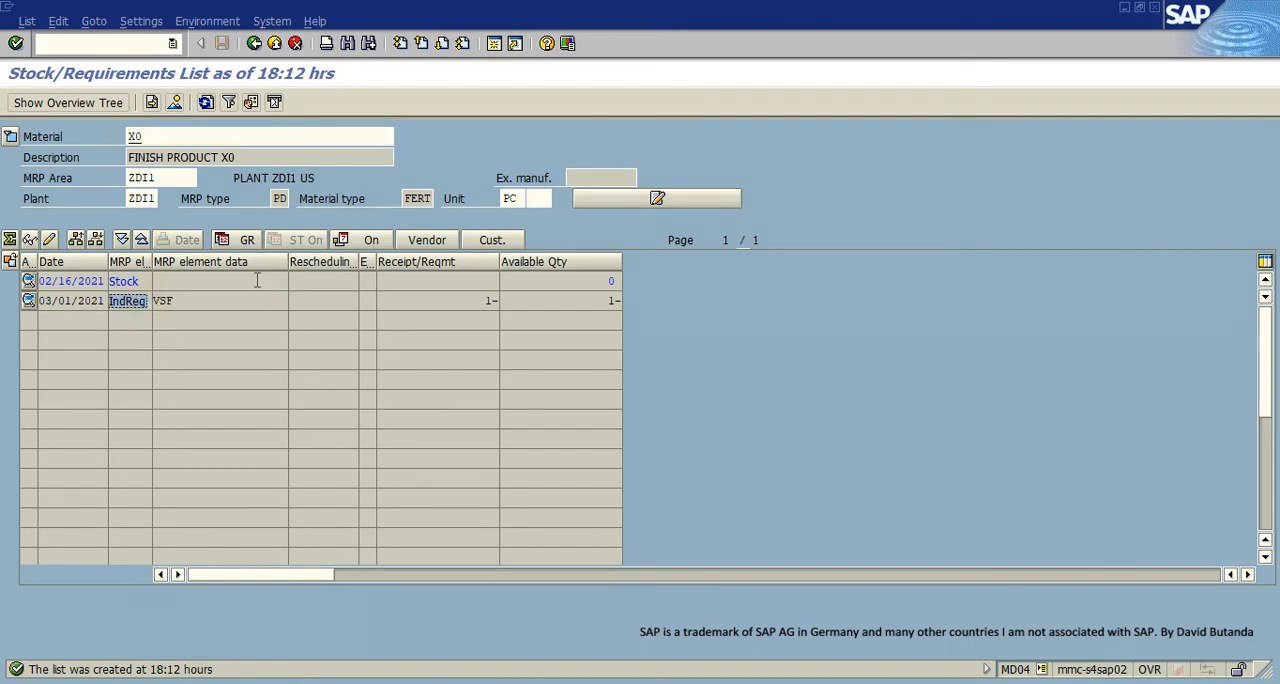
click(190, 317)
click(154, 303)
click(137, 303)
click(115, 307)
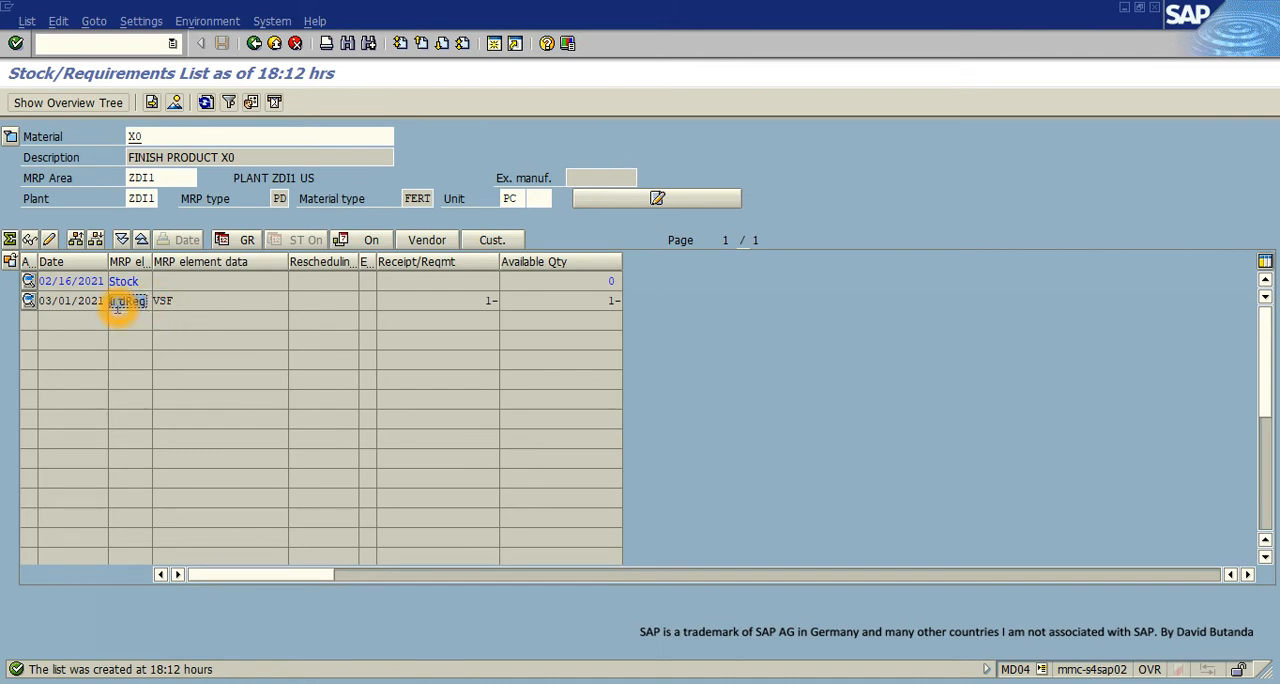
- Open transaction MD01N for MRP Live in a new session
click(494, 43)
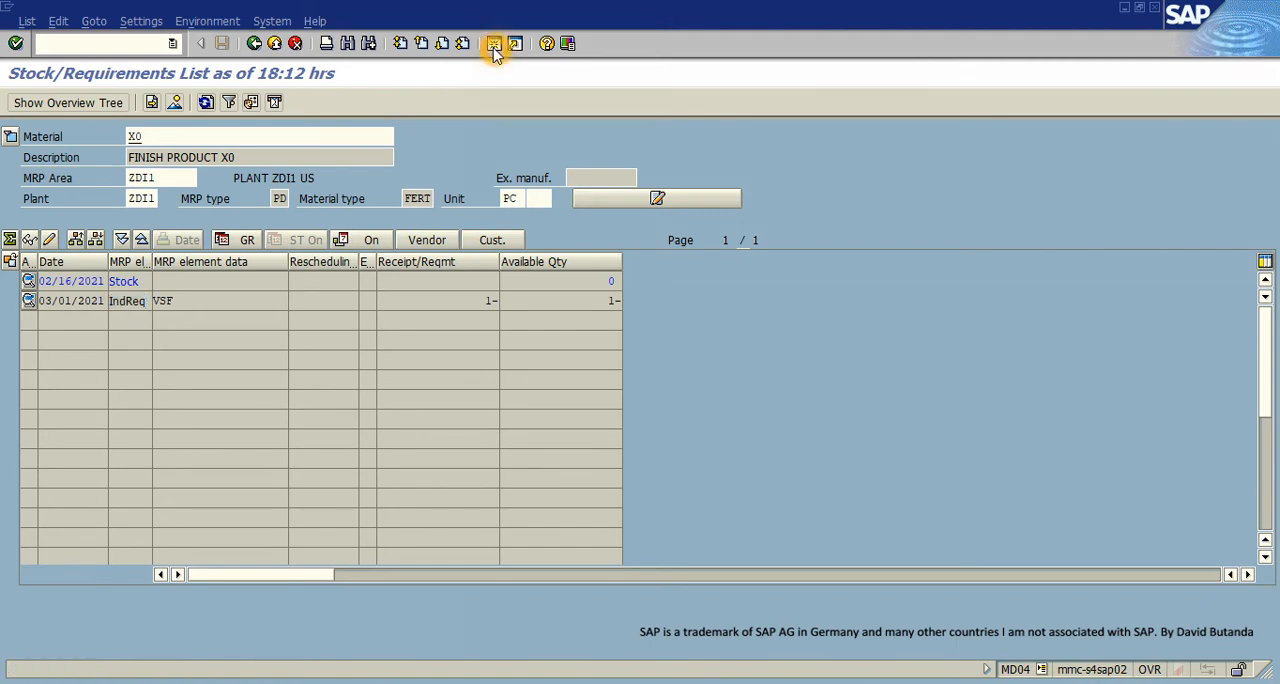
click(420, 284)
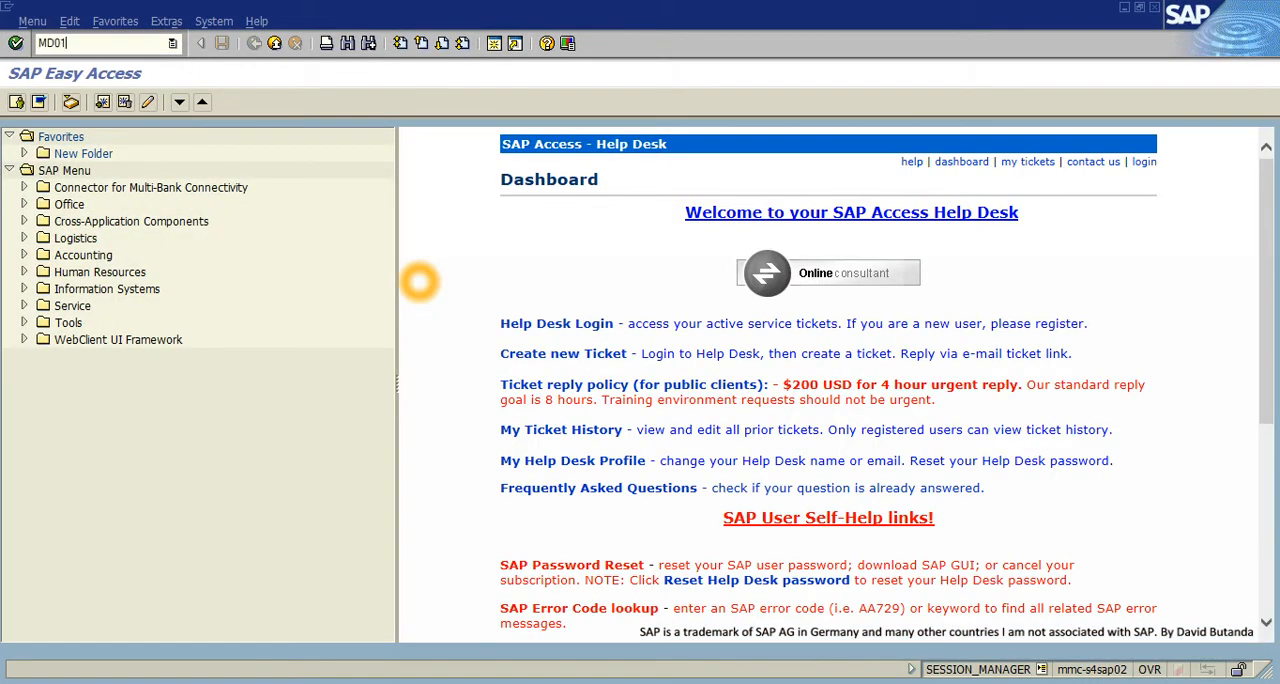
key(Return)
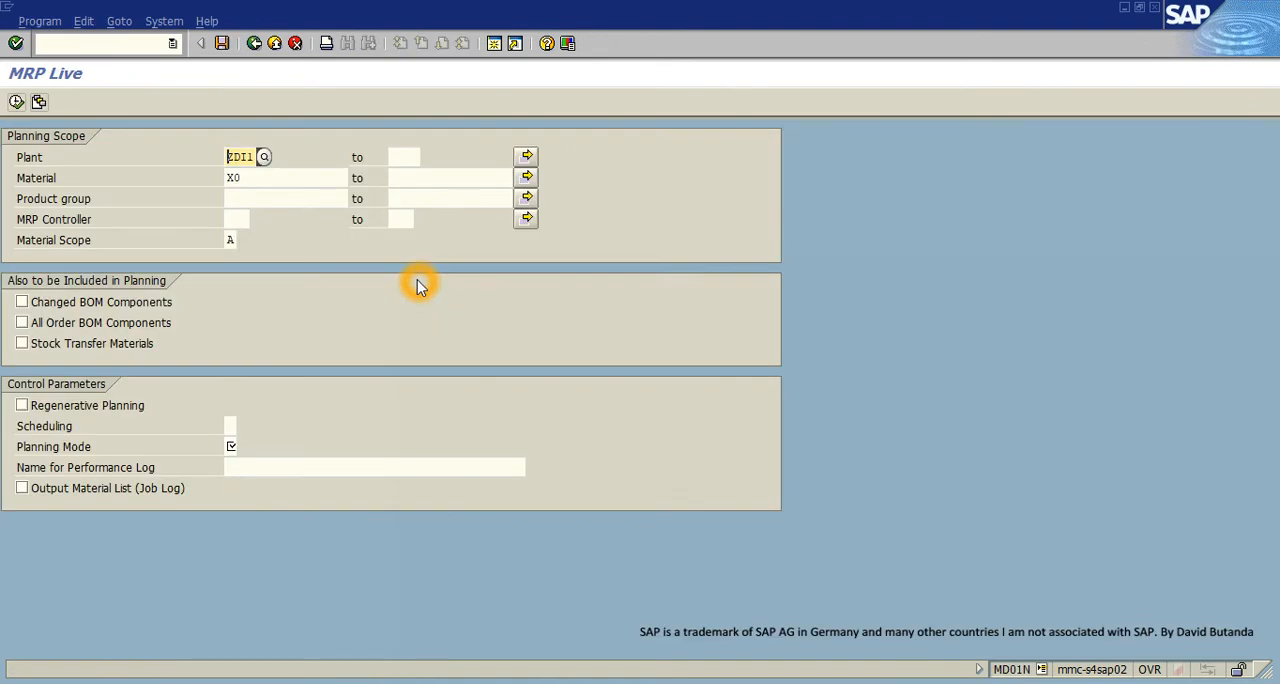
- Clear the material from the planning scope, keeping plant ZDI1, and review the material scope options without changing the selection
drag(246, 180, 217, 192)
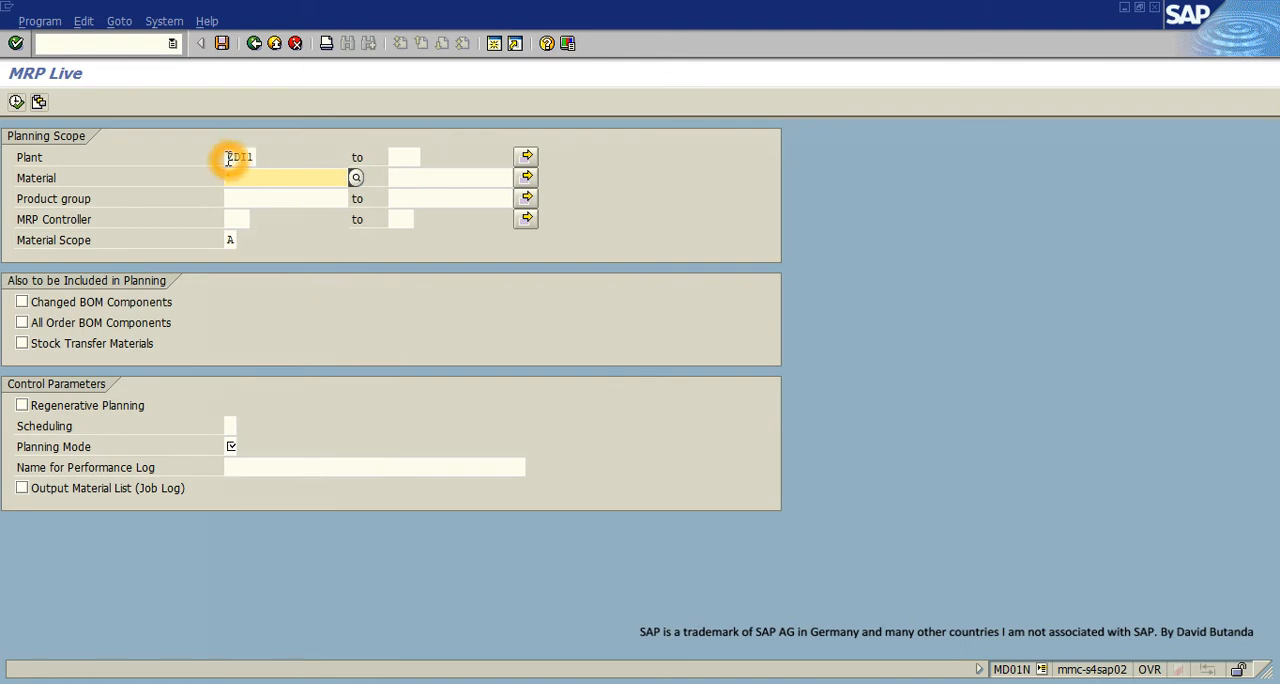
drag(224, 157, 263, 158)
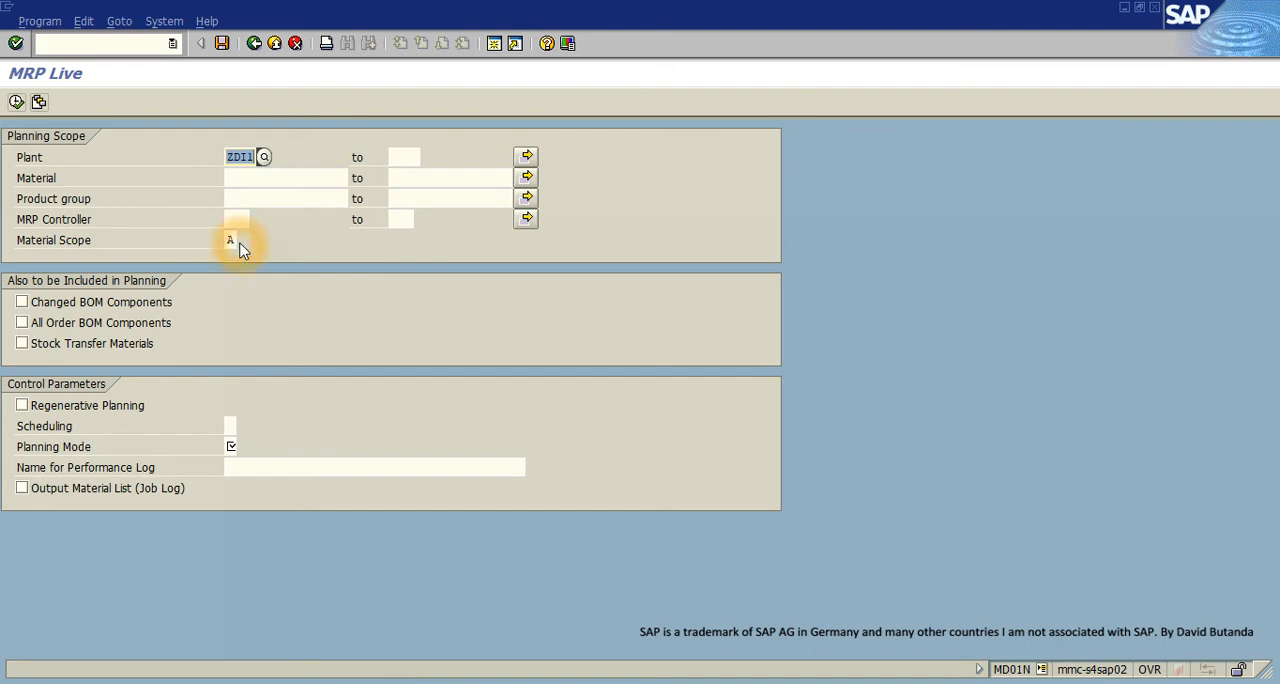
click(240, 245)
click(243, 241)
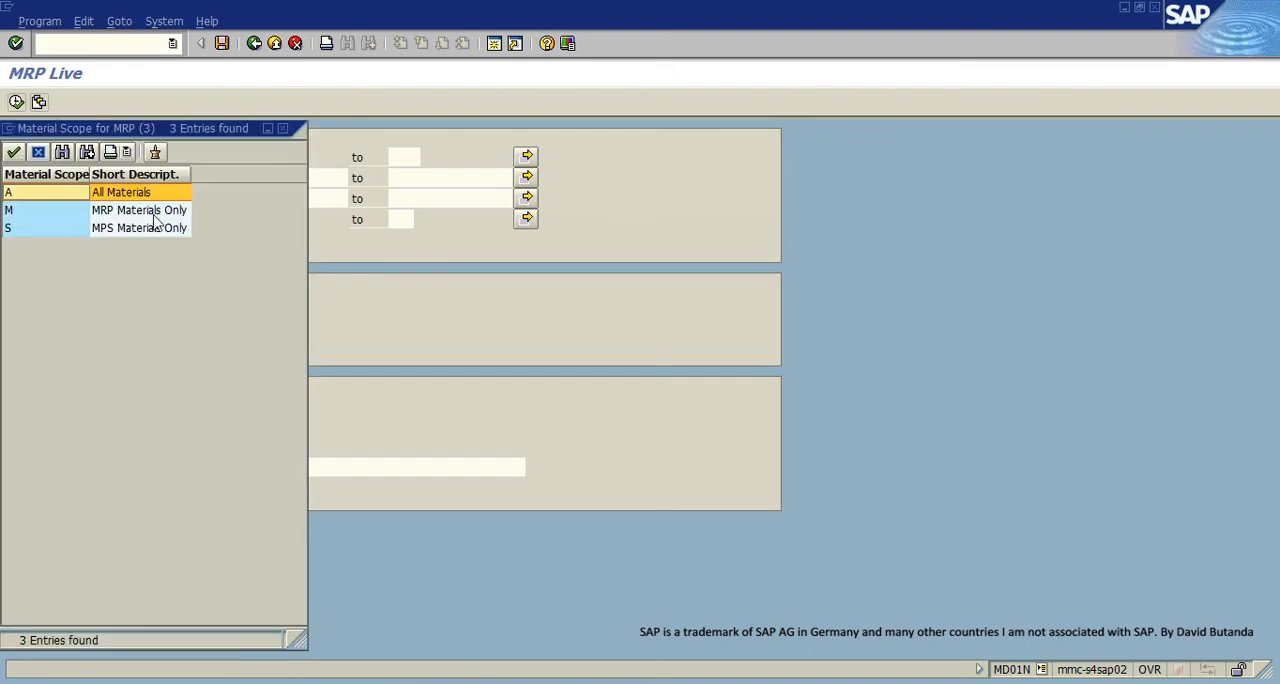
click(283, 128)
- Include changed BOM components in planning and set scheduling to 1, Determination of Basic Dates for Planned Orders
click(38, 305)
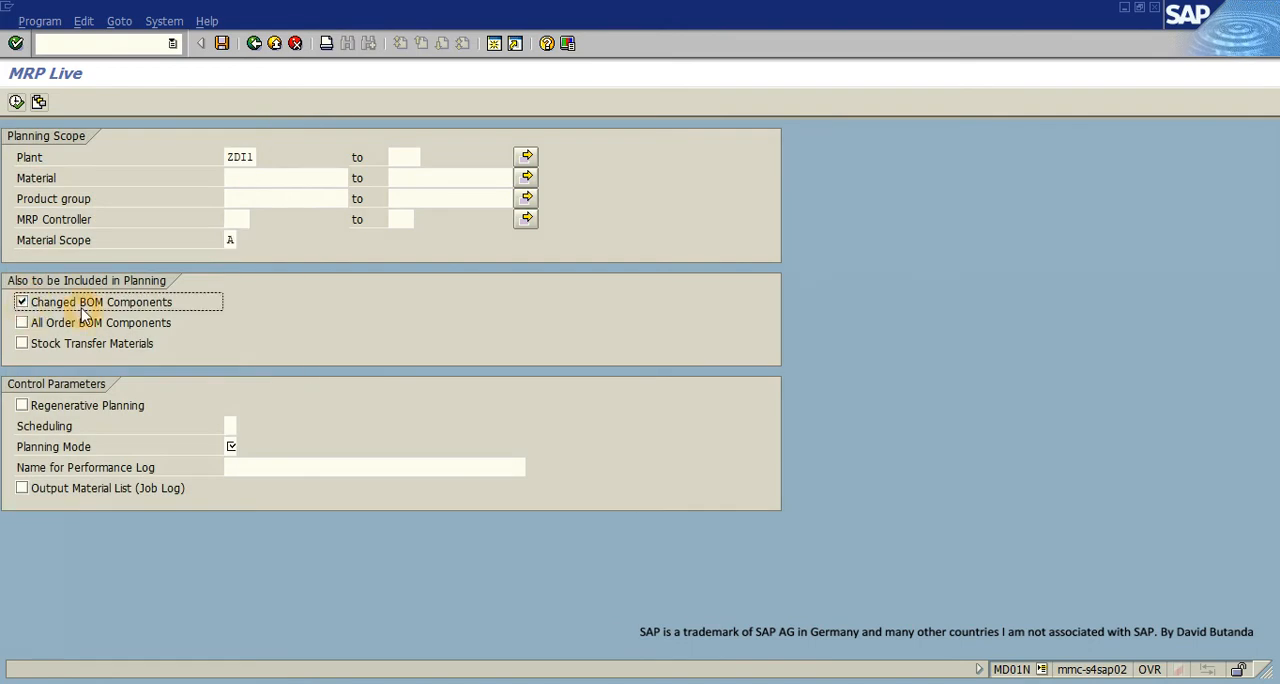
click(229, 426)
click(246, 424)
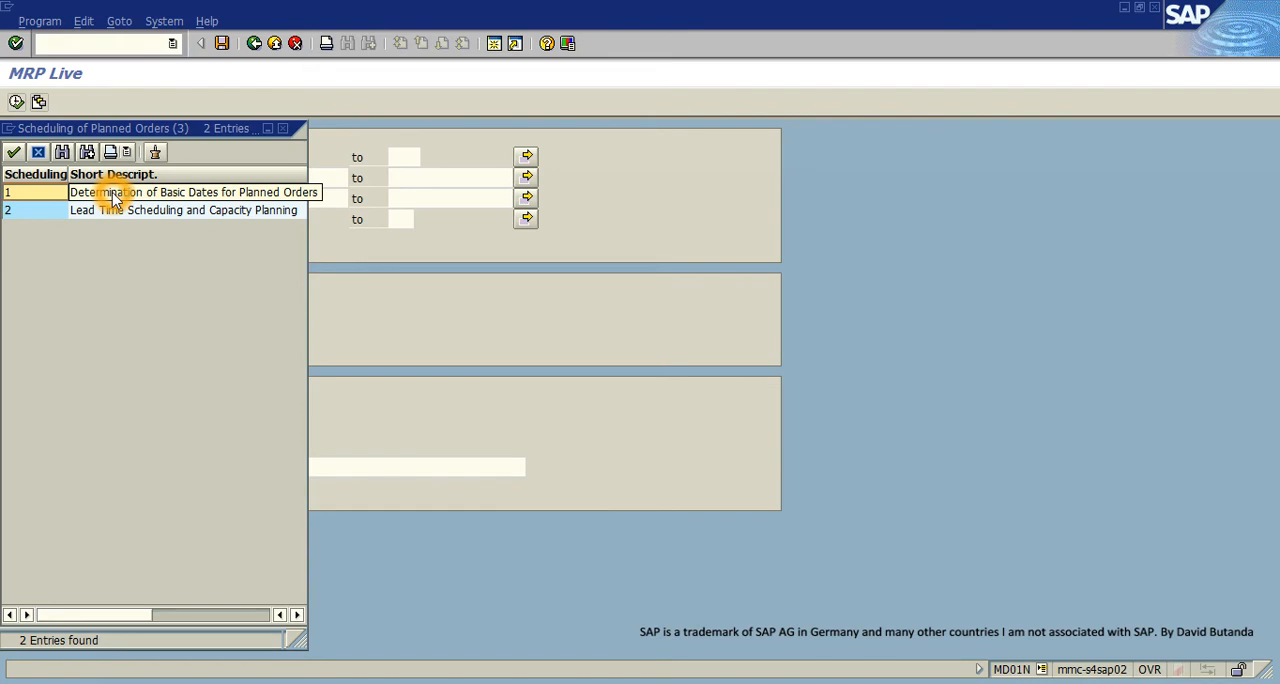
click(185, 208)
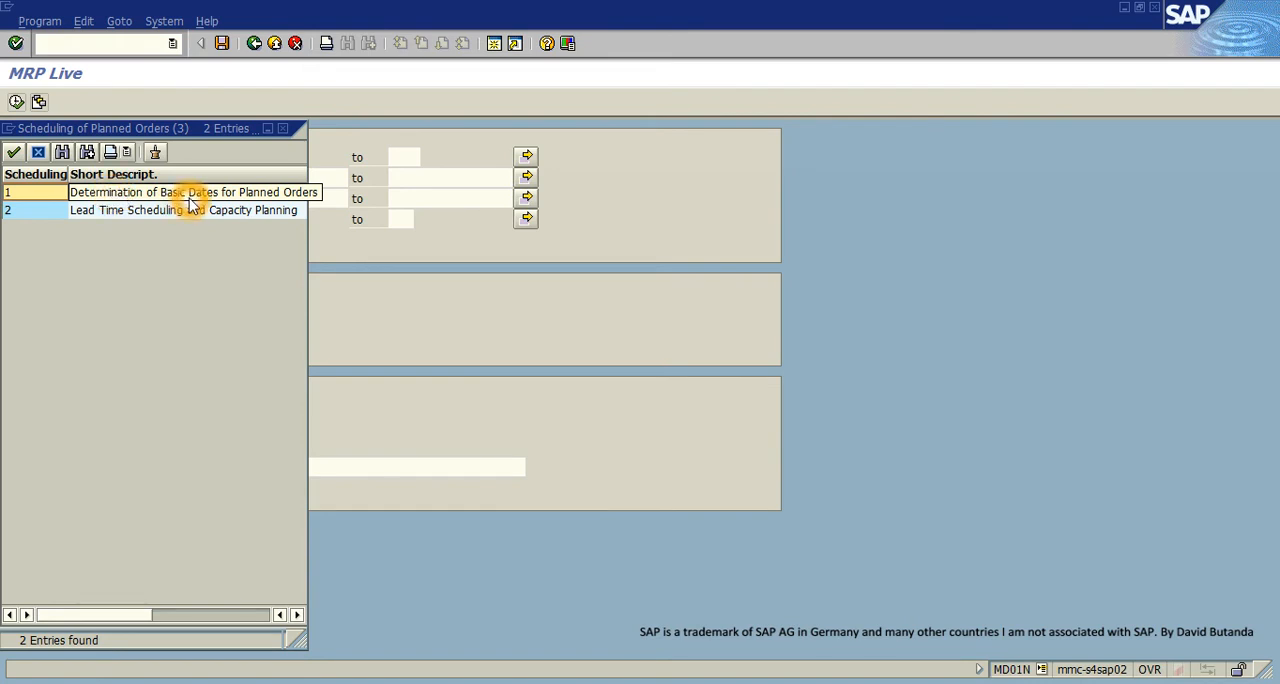
double_click(196, 194)
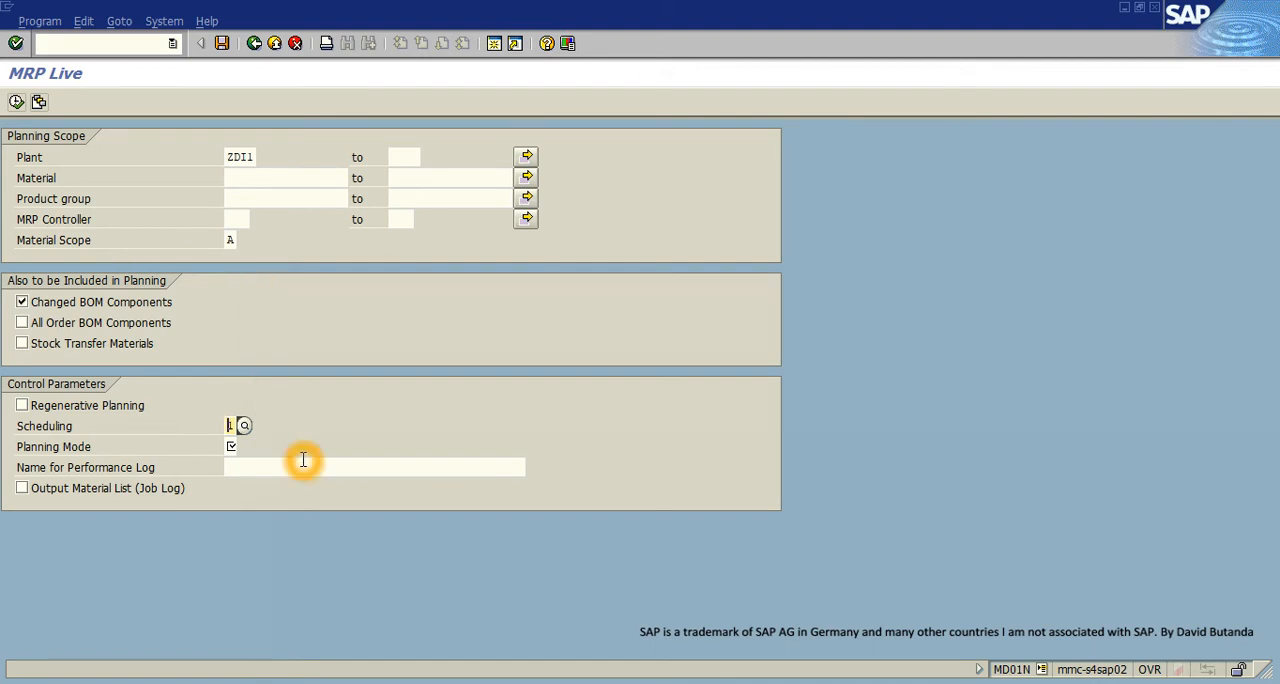
- Set the planning mode to 1, Adapt Planning Data, execute the MRP run, and leave MRP Live
click(224, 445)
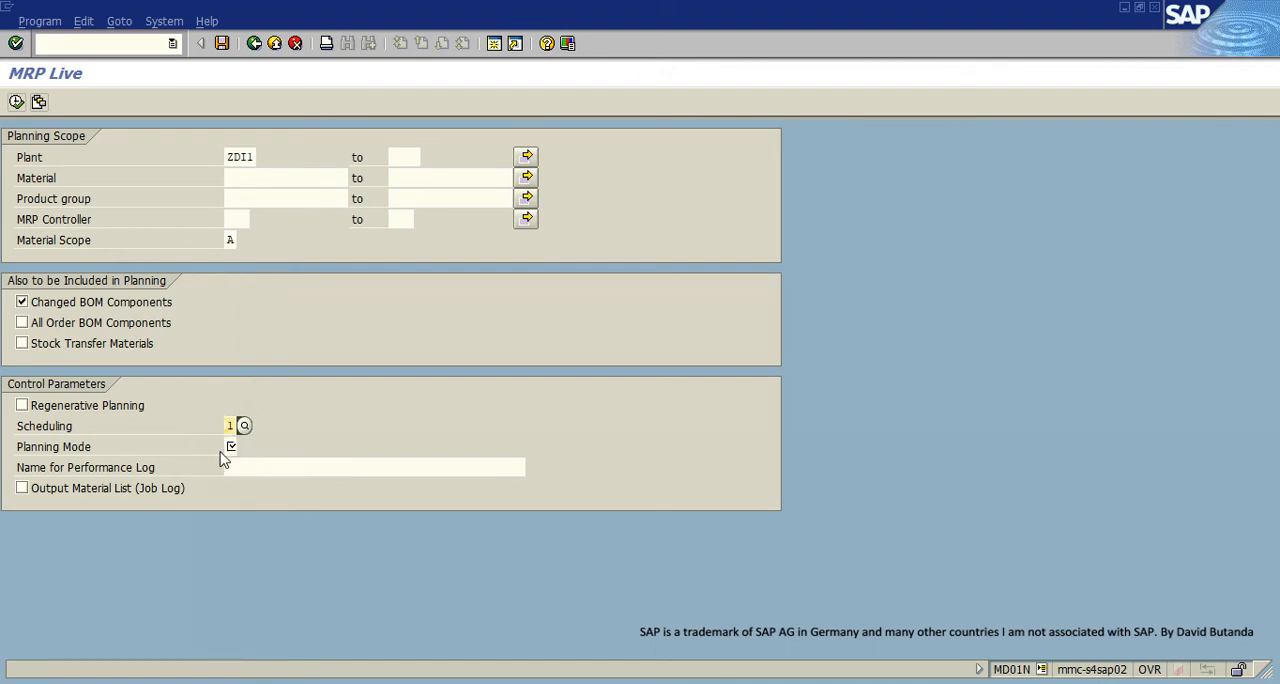
click(242, 449)
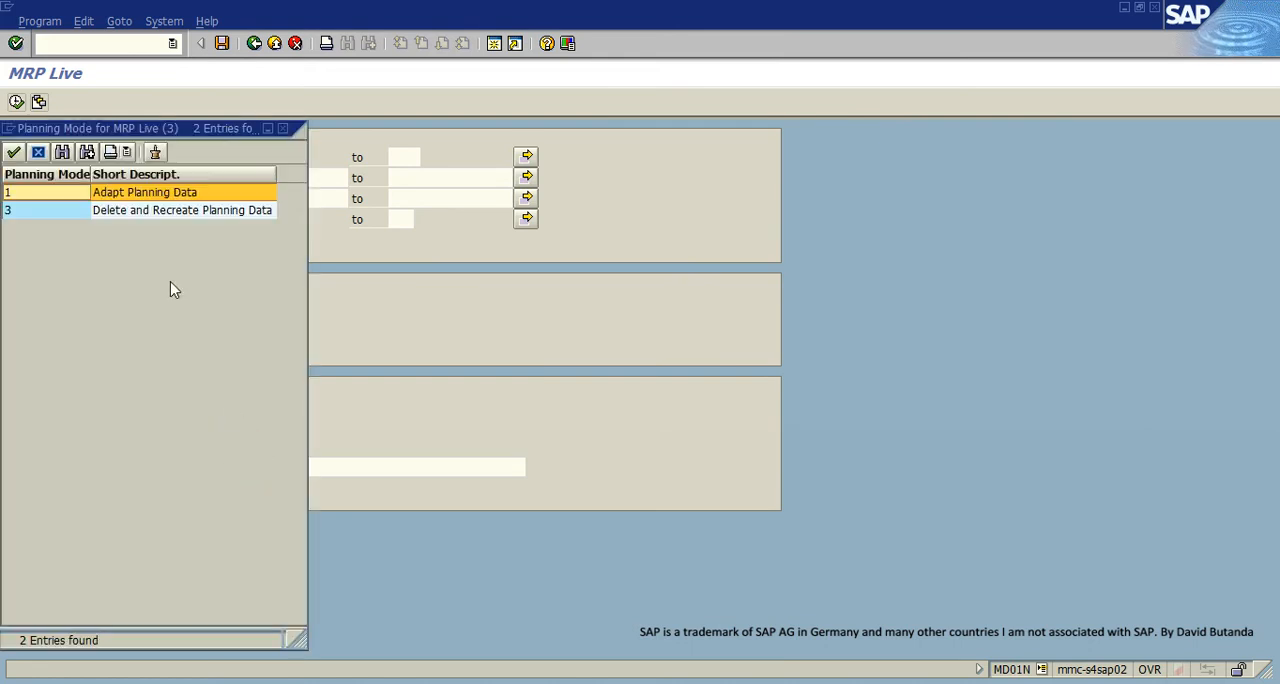
click(138, 196)
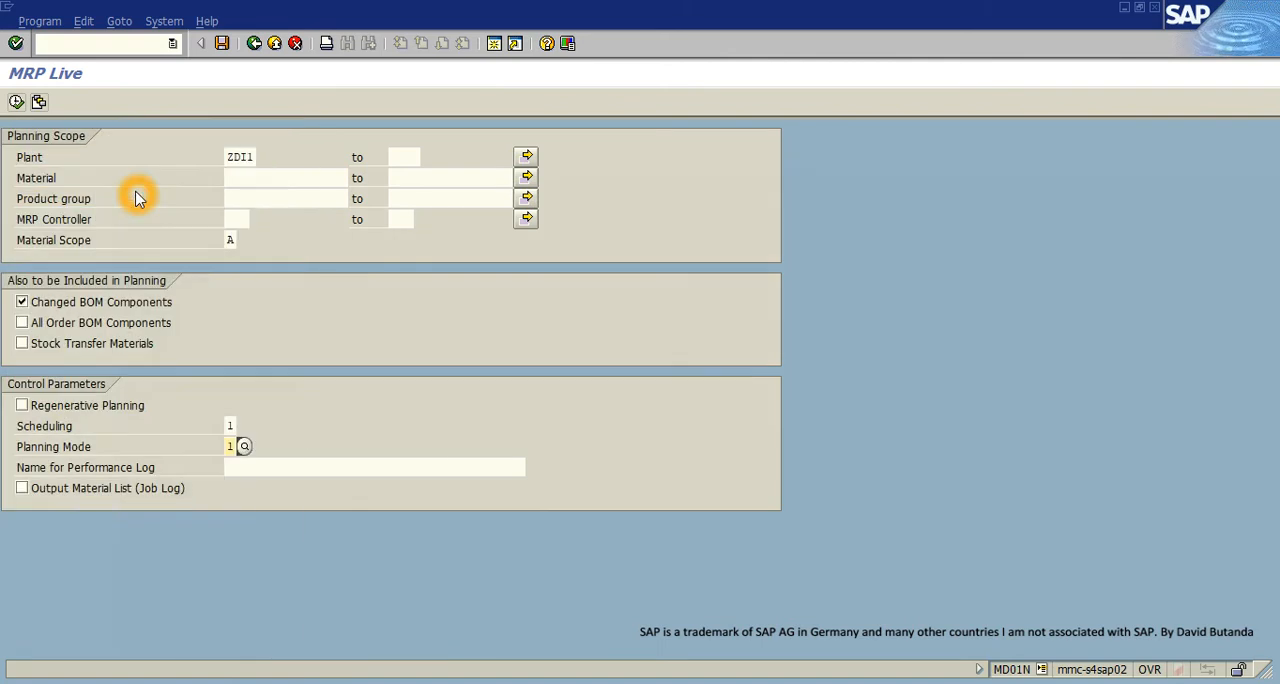
click(39, 102)
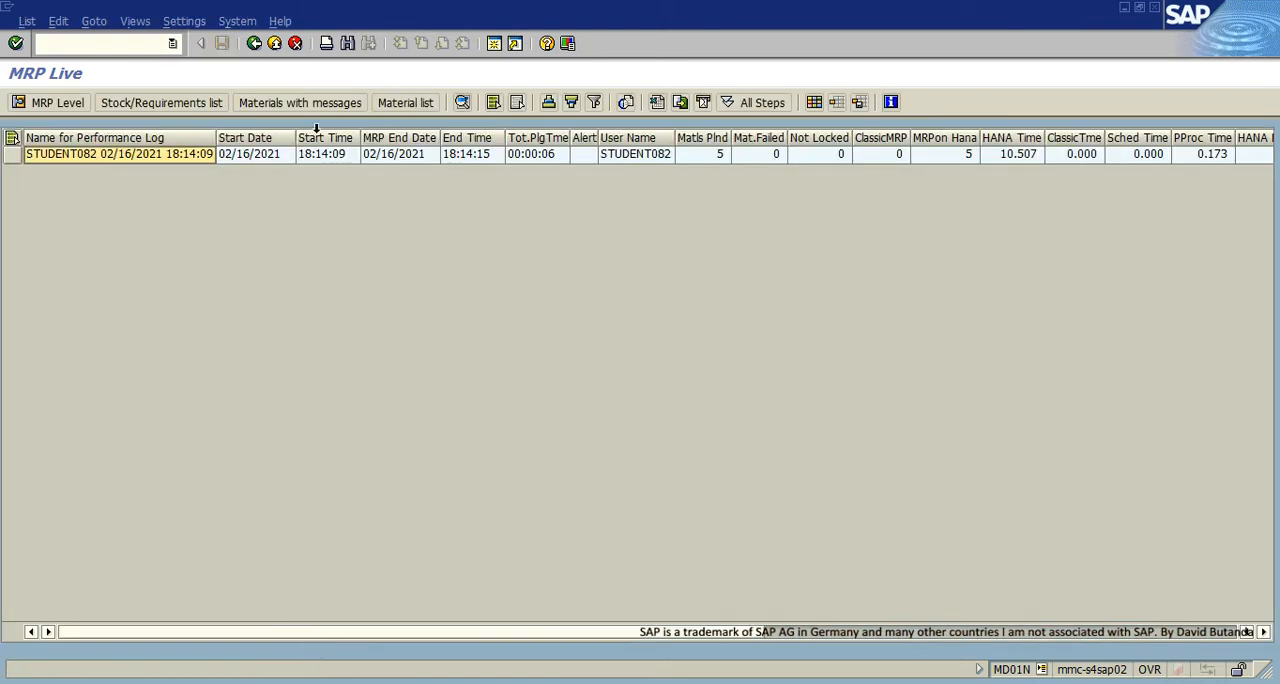
click(275, 44)
click(275, 44)
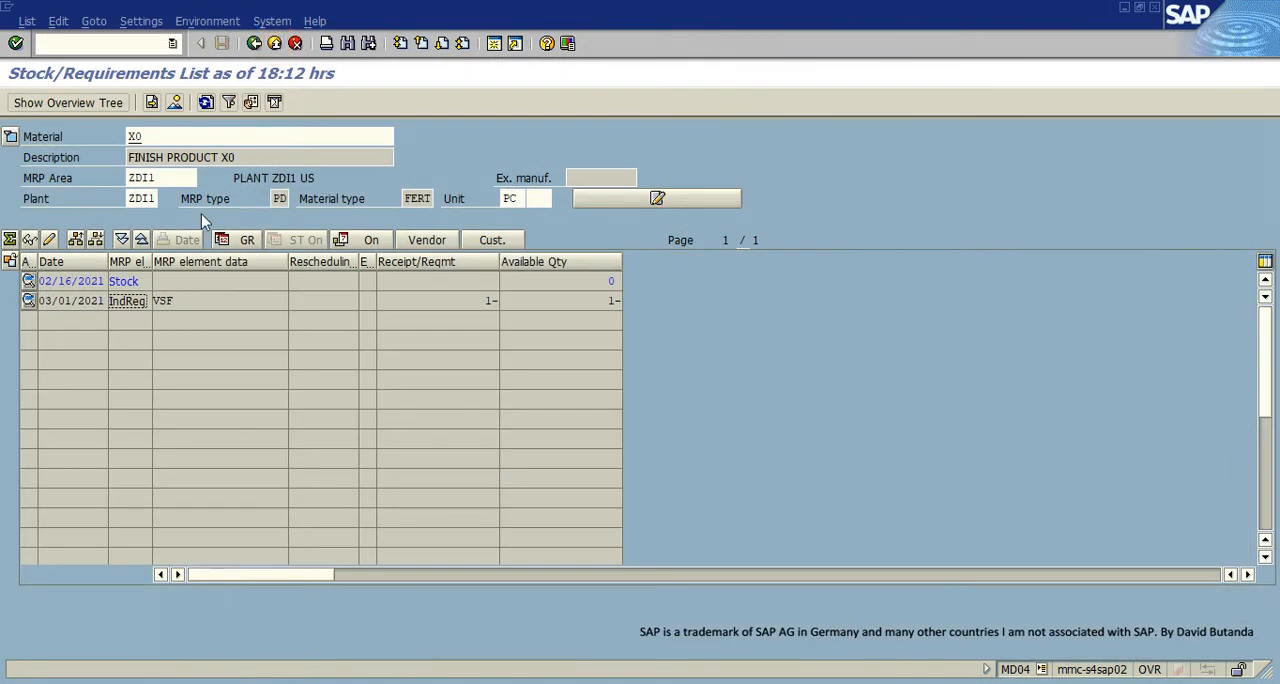
- Refresh material X0's stock/requirements list and widen the production version column to examine the planned order's version
double_click(144, 136)
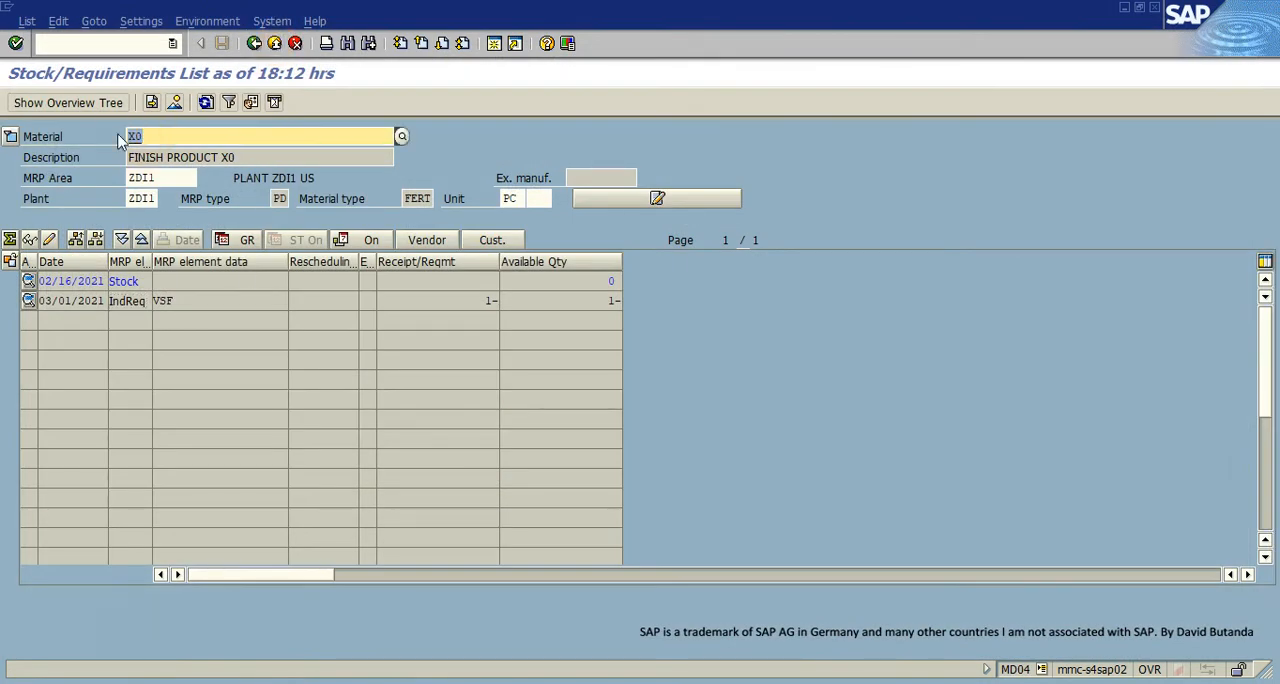
click(206, 103)
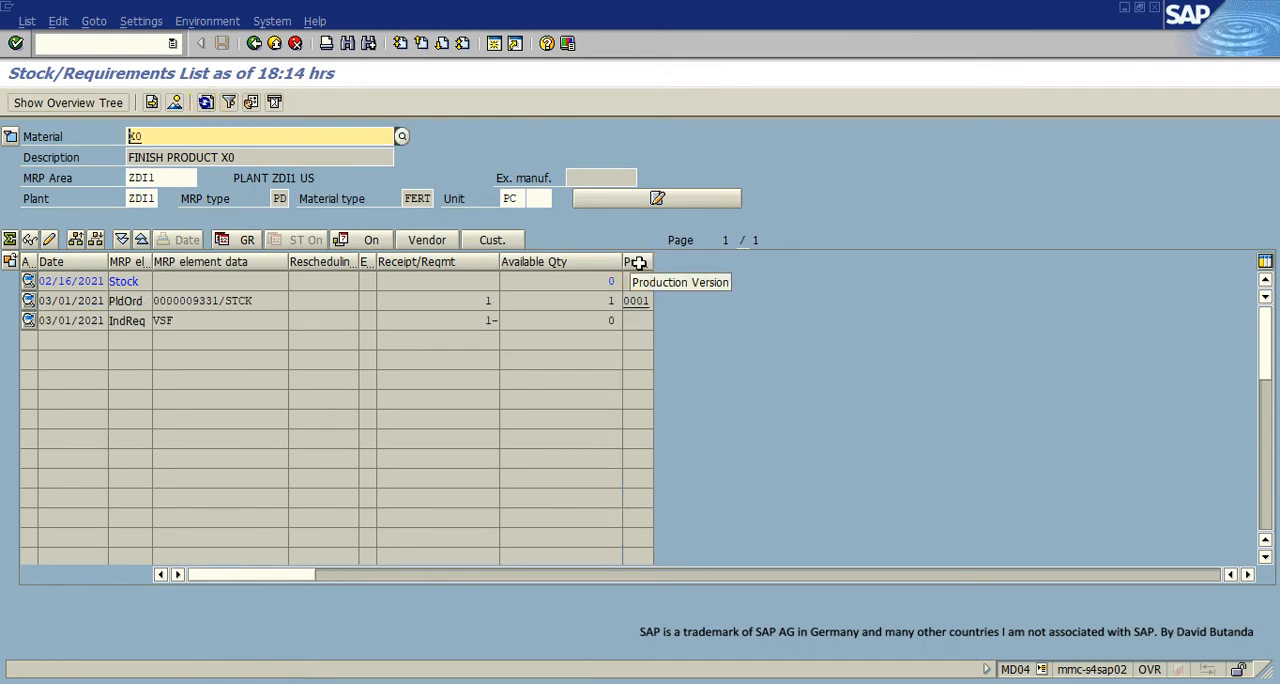
drag(653, 263, 686, 266)
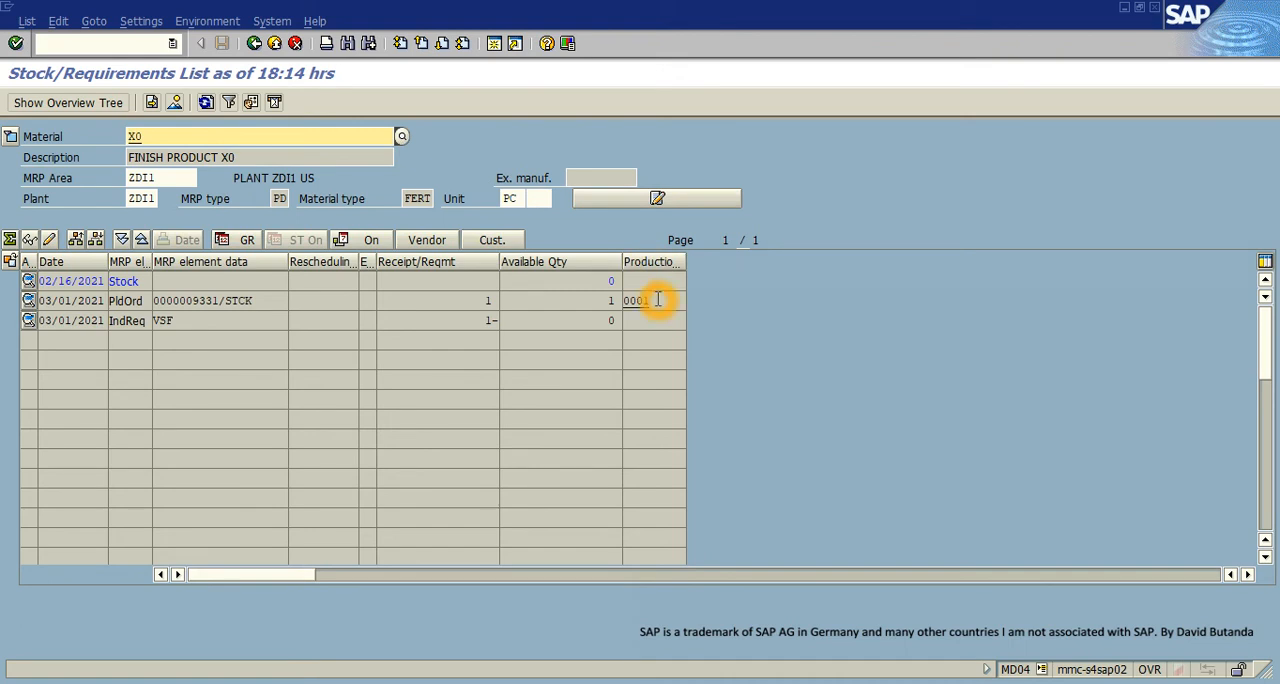
- Examine the production version, date and MRP elements of the planned order and independent requirement in X0's list
click(636, 300)
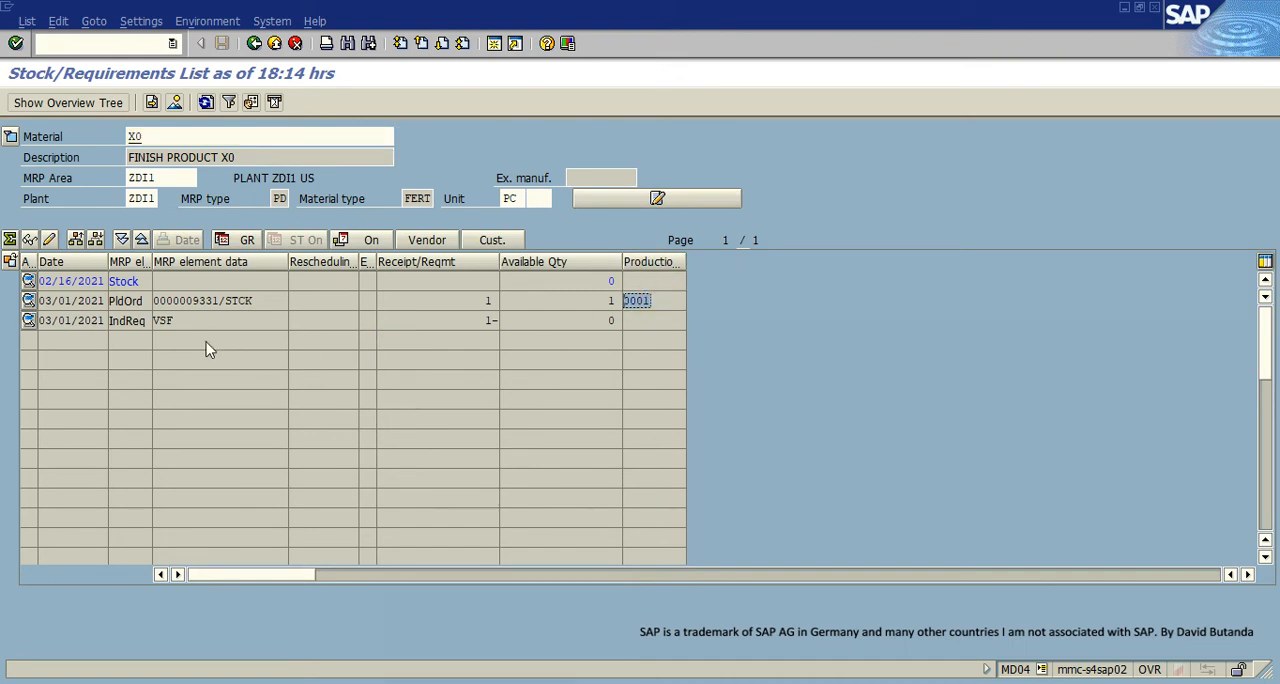
click(178, 320)
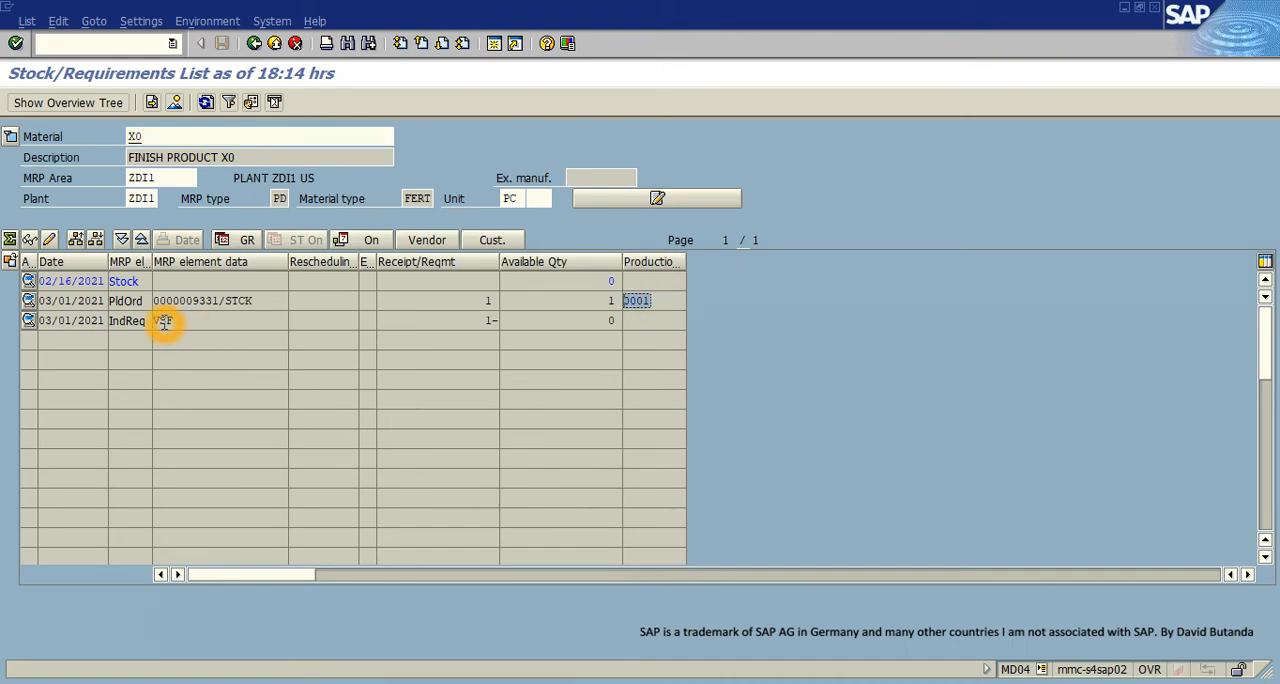
click(156, 304)
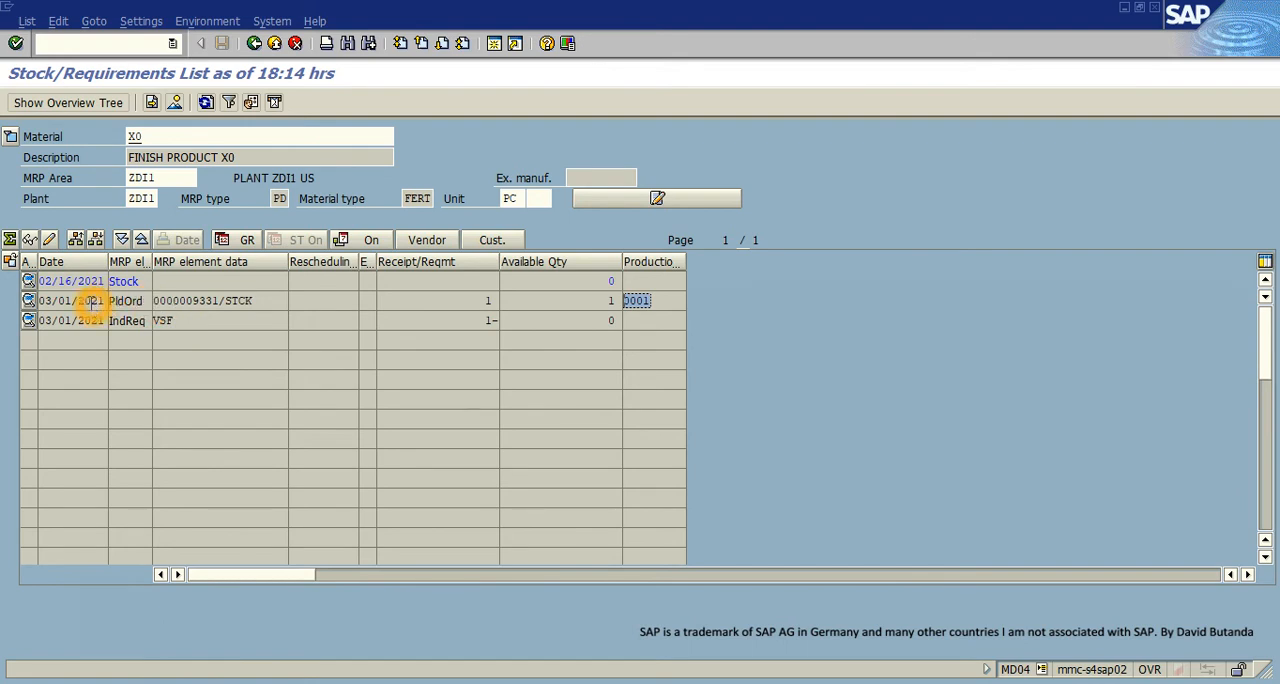
click(50, 302)
click(112, 312)
click(146, 320)
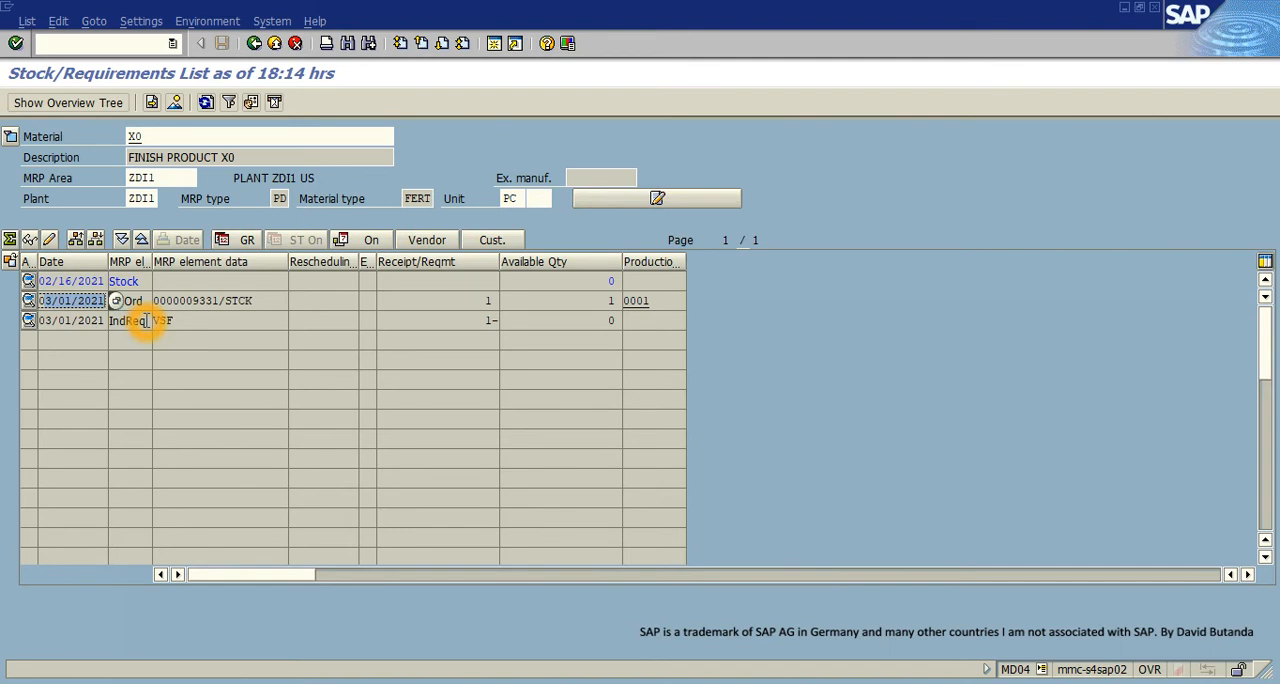
click(147, 322)
drag(147, 322, 109, 323)
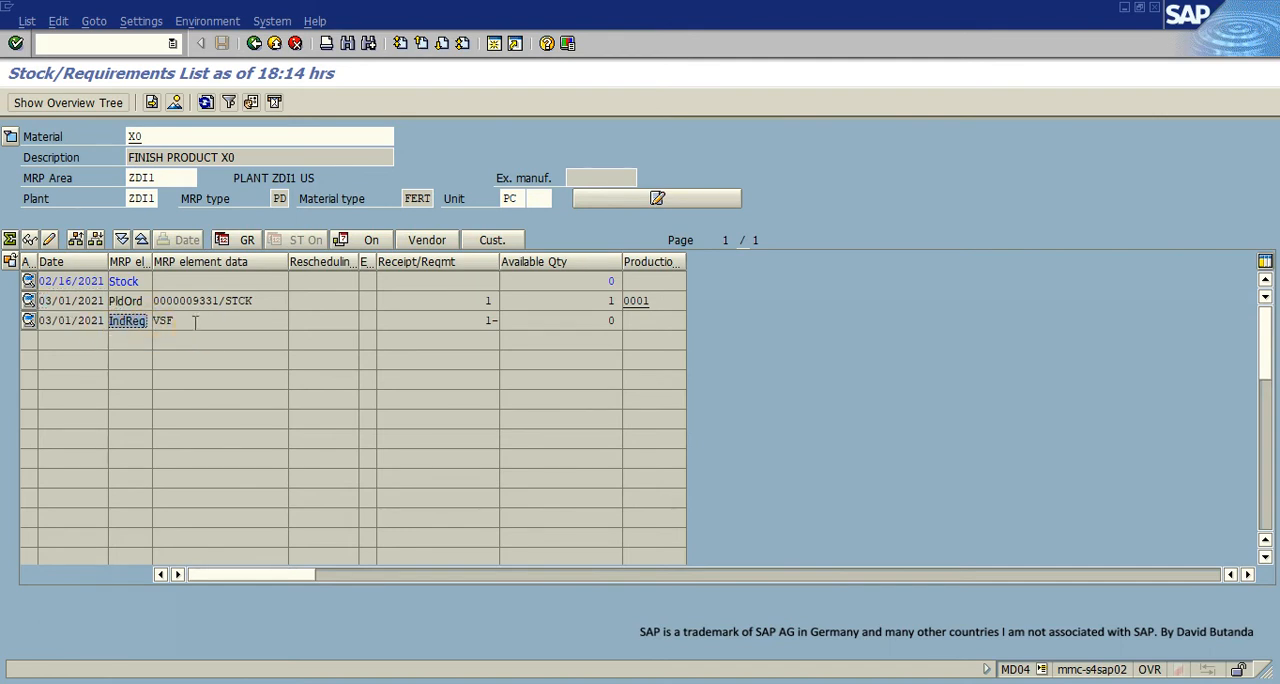
click(153, 320)
- Display the stock/requirements list for material X8 and refresh it
click(152, 138)
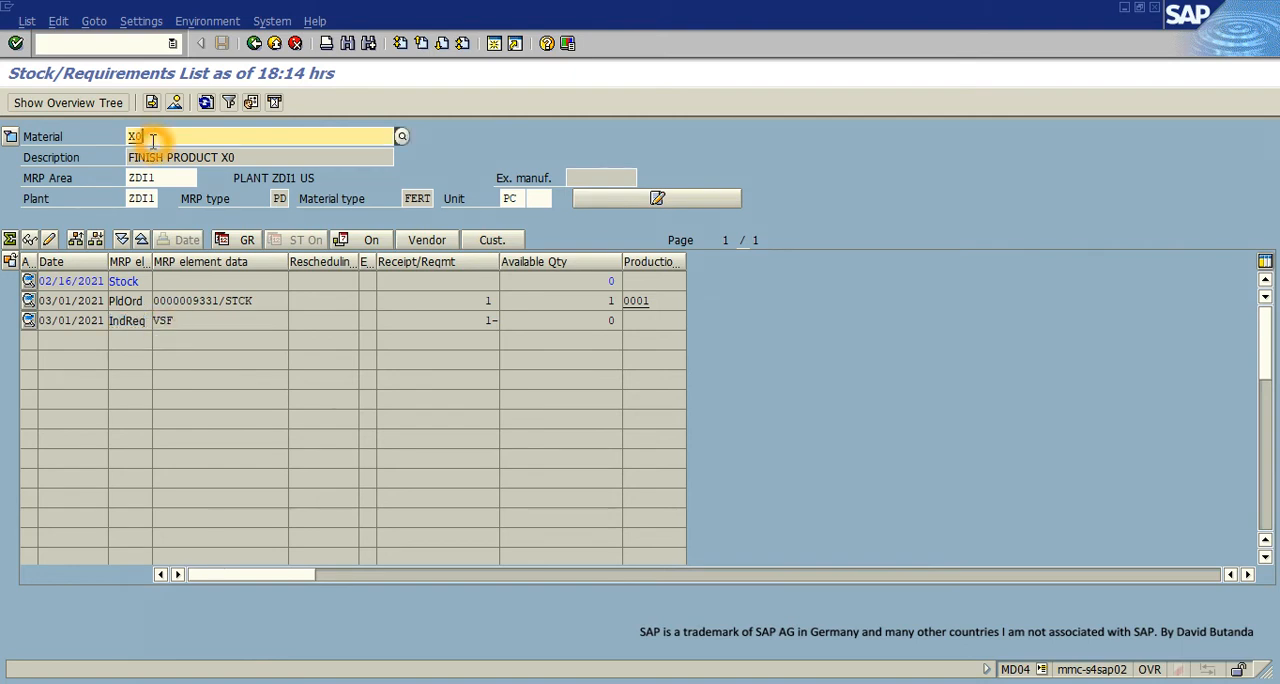
key(BackSpace)
text(8)
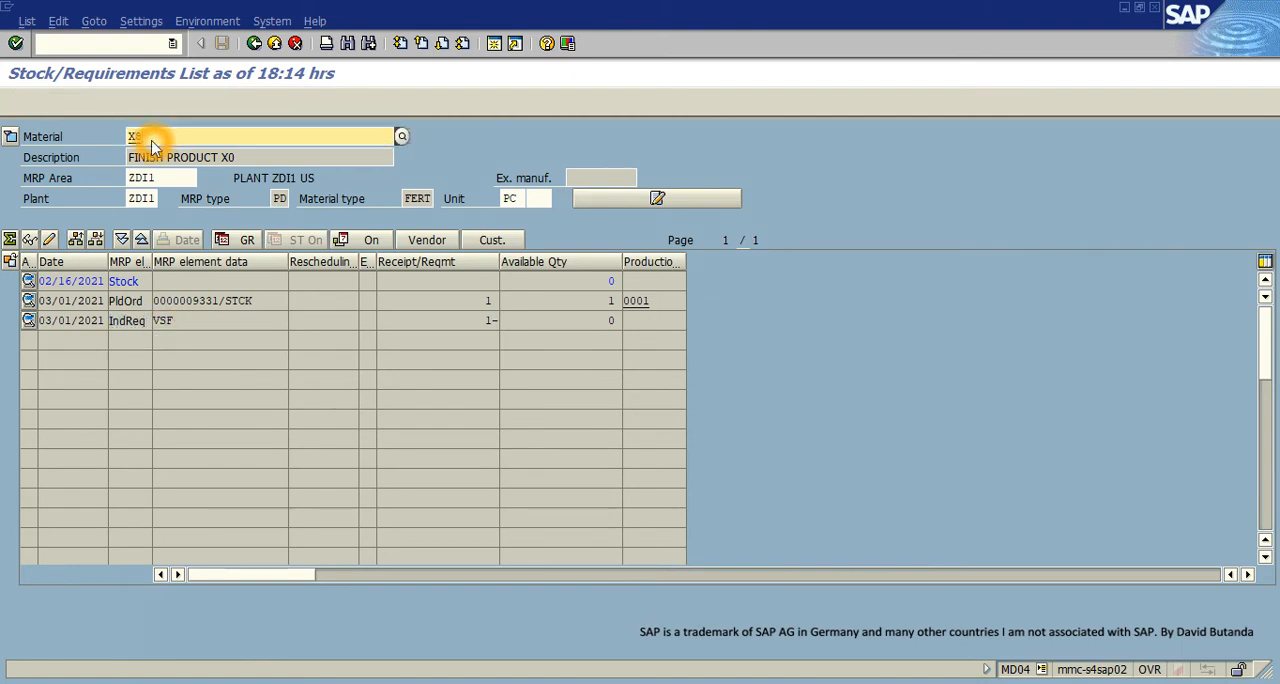
key(Return)
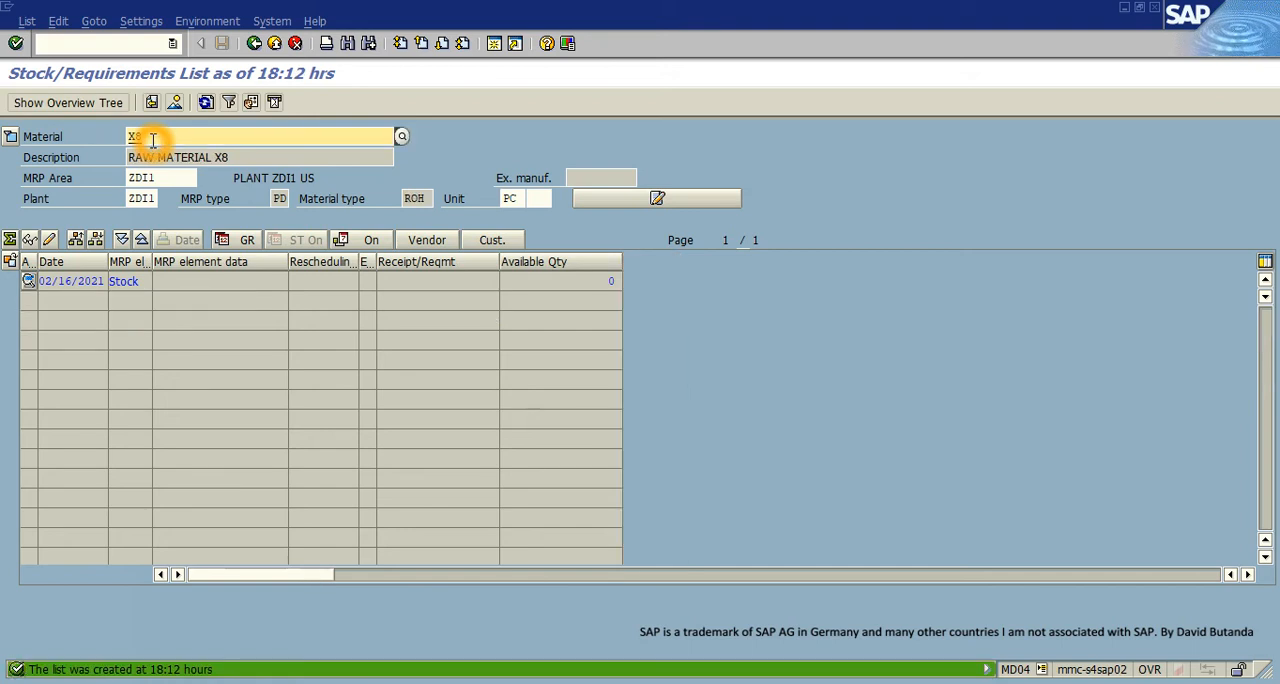
click(206, 102)
- Examine X8's dependent requirement, its source material and quantity, the purchase requisition, and the material type
click(157, 324)
click(146, 321)
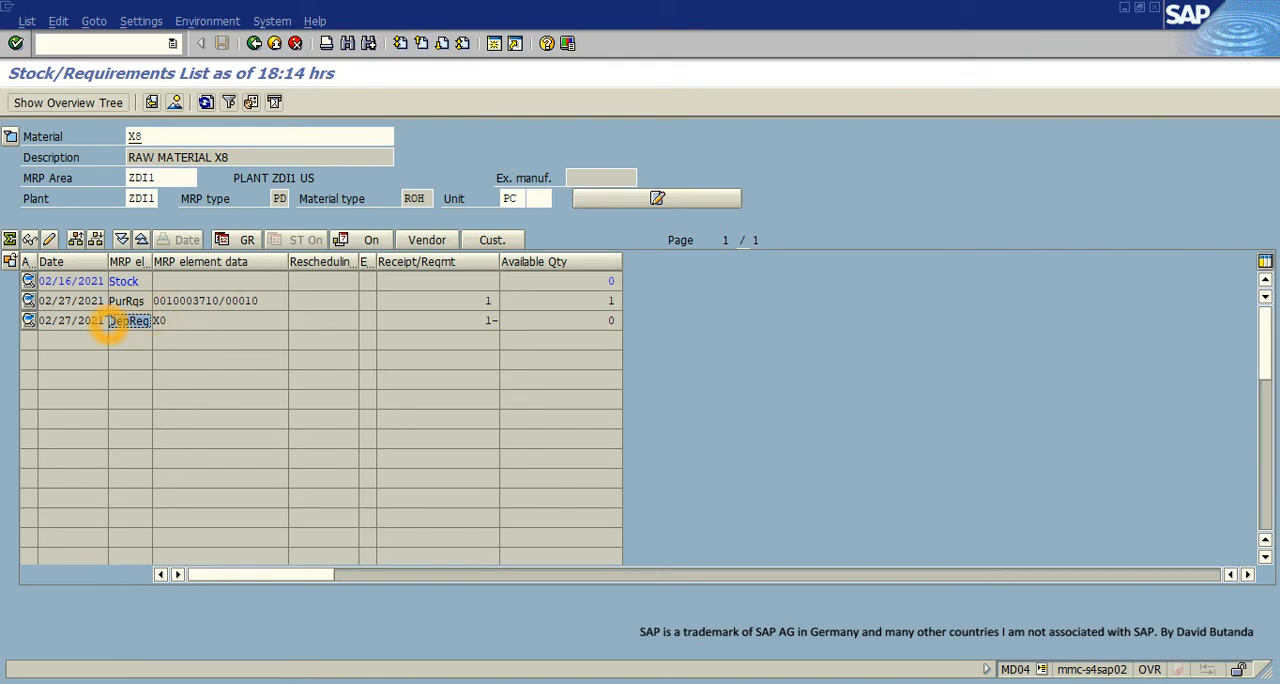
click(161, 321)
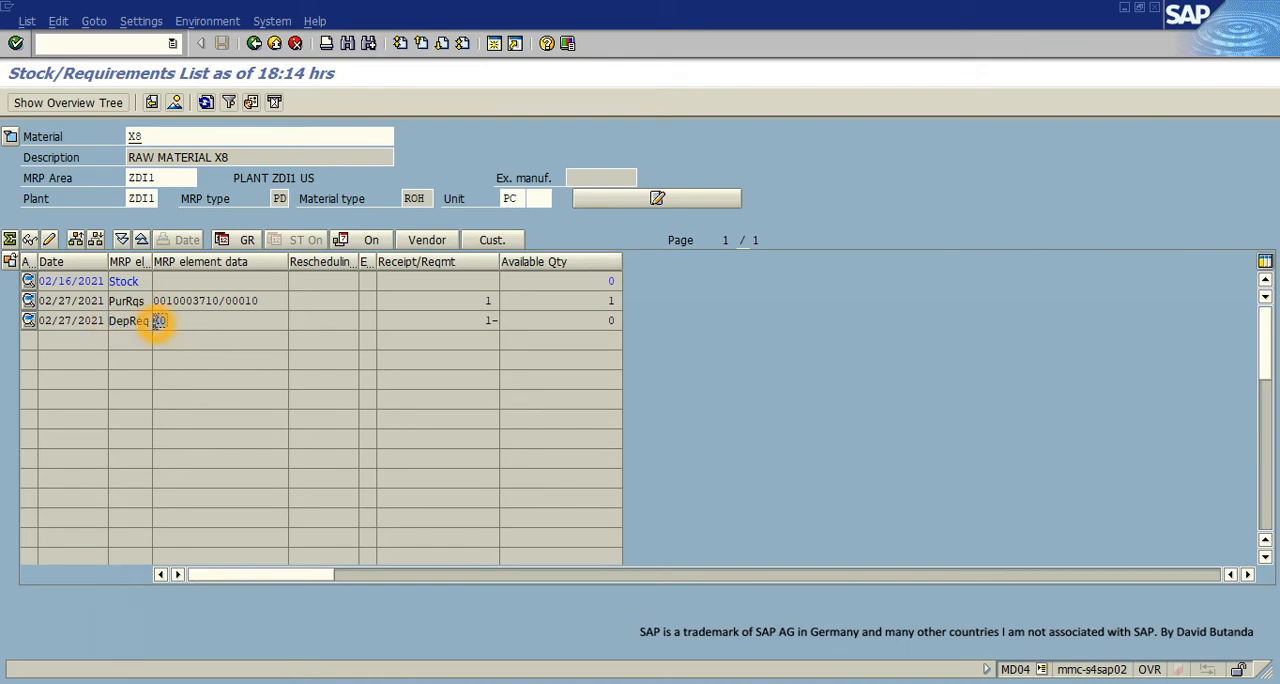
click(486, 314)
click(484, 318)
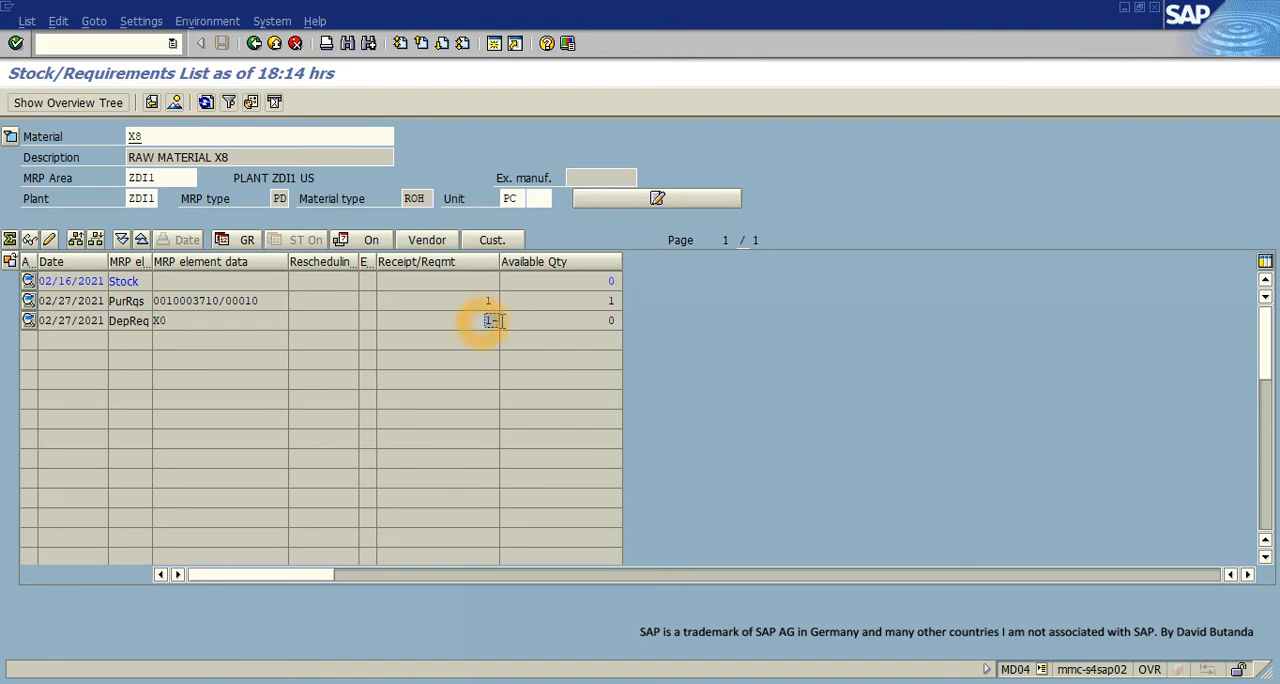
click(491, 301)
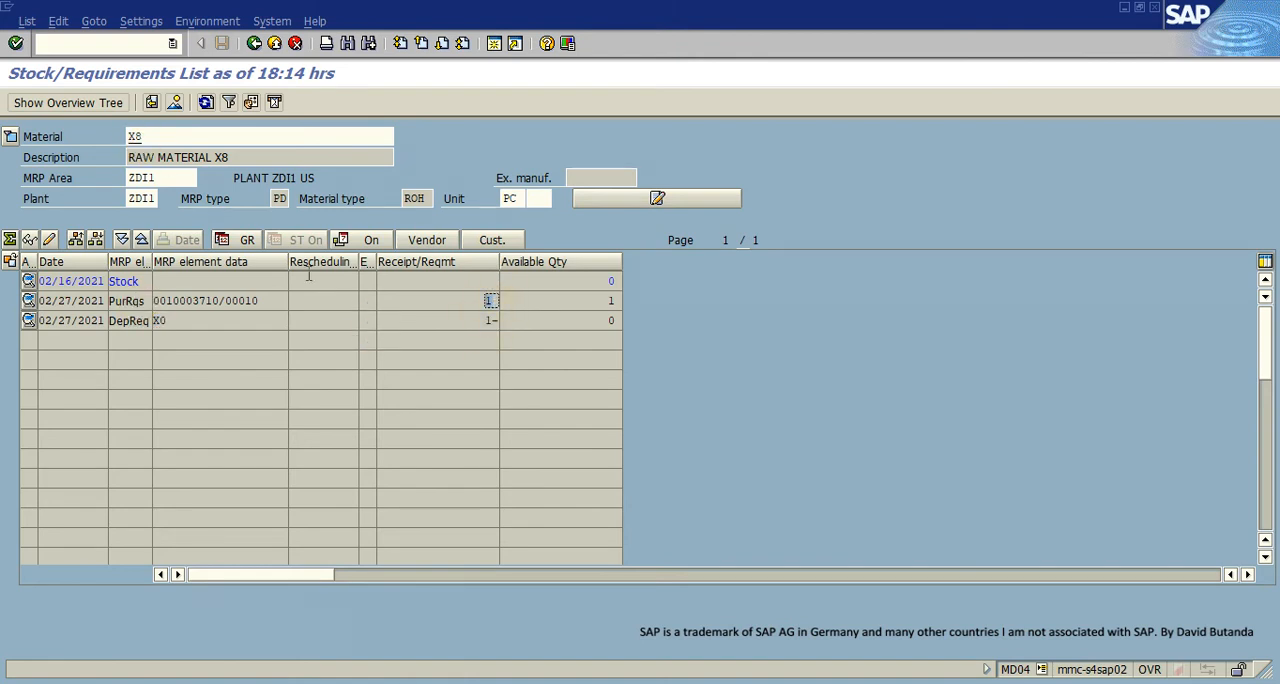
click(430, 198)
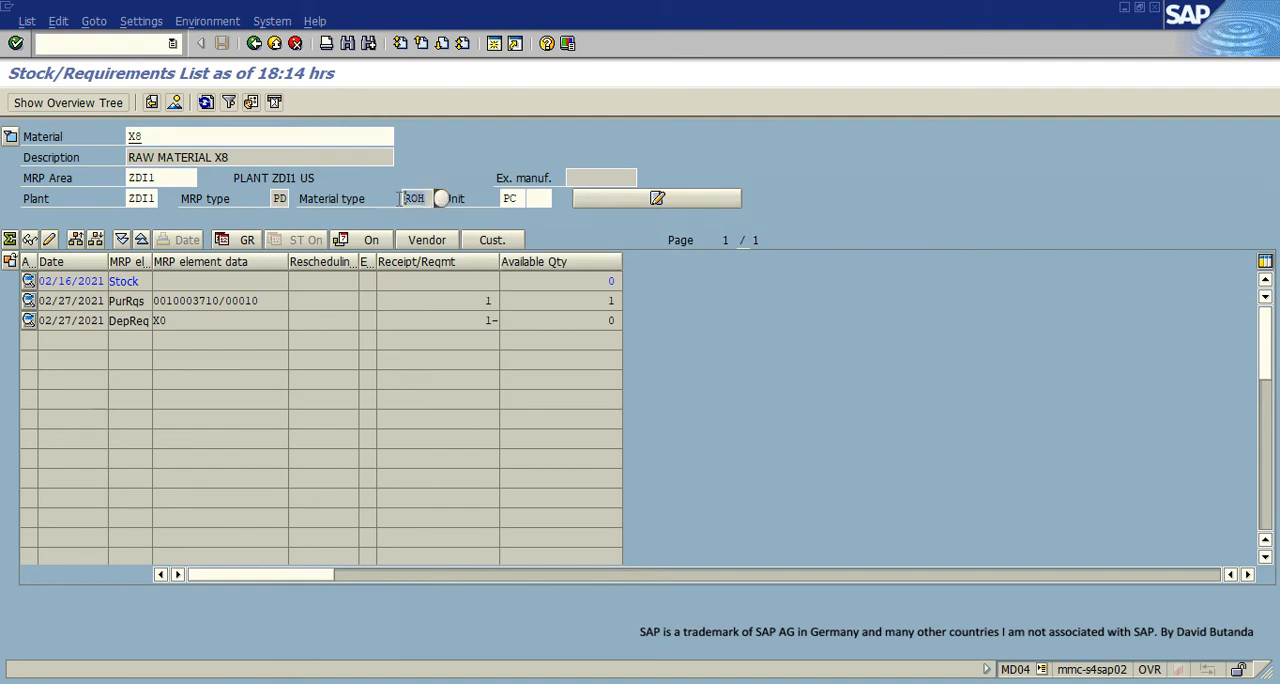
click(313, 337)
click(148, 300)
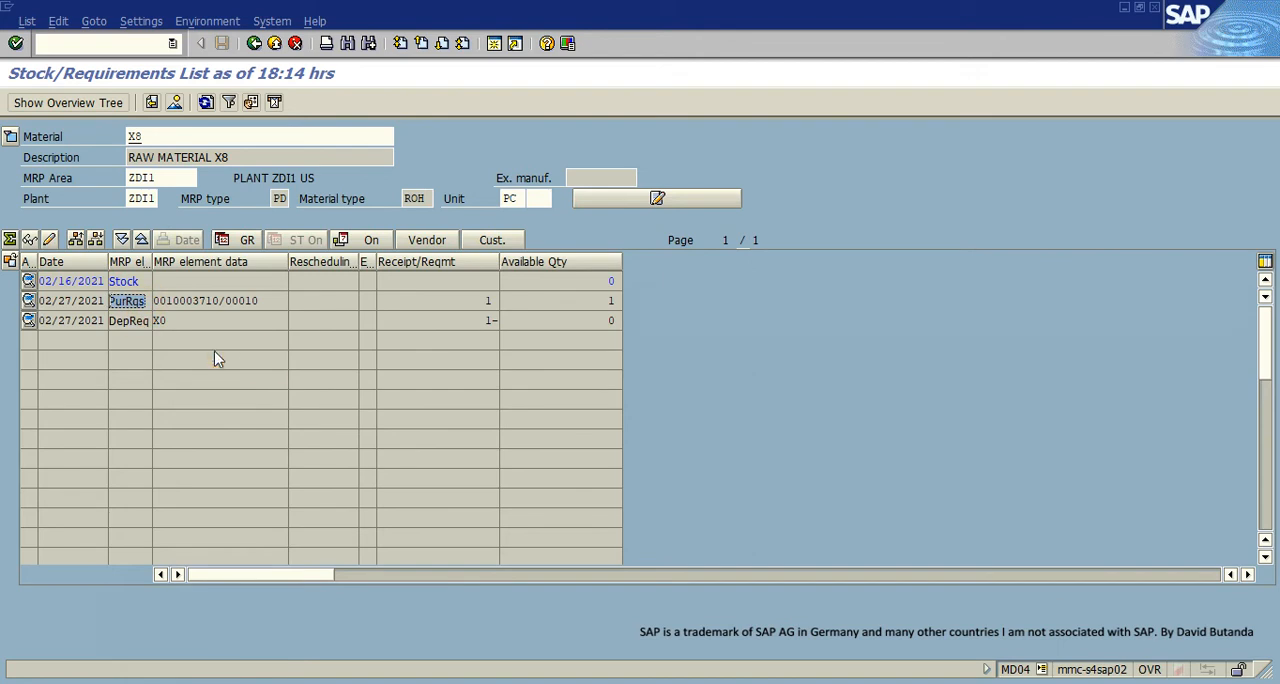
- Display the stock/requirements list for material X9, check its material type, and refresh the list
click(164, 137)
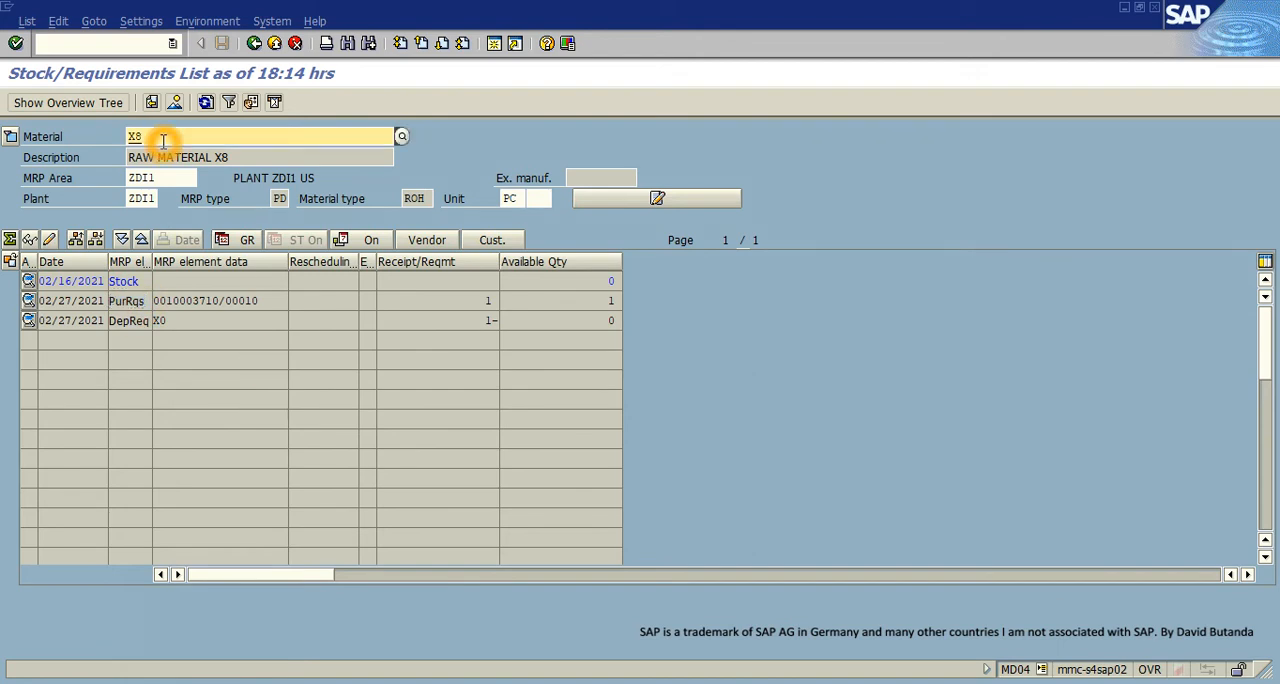
key(BackSpace)
text(9)
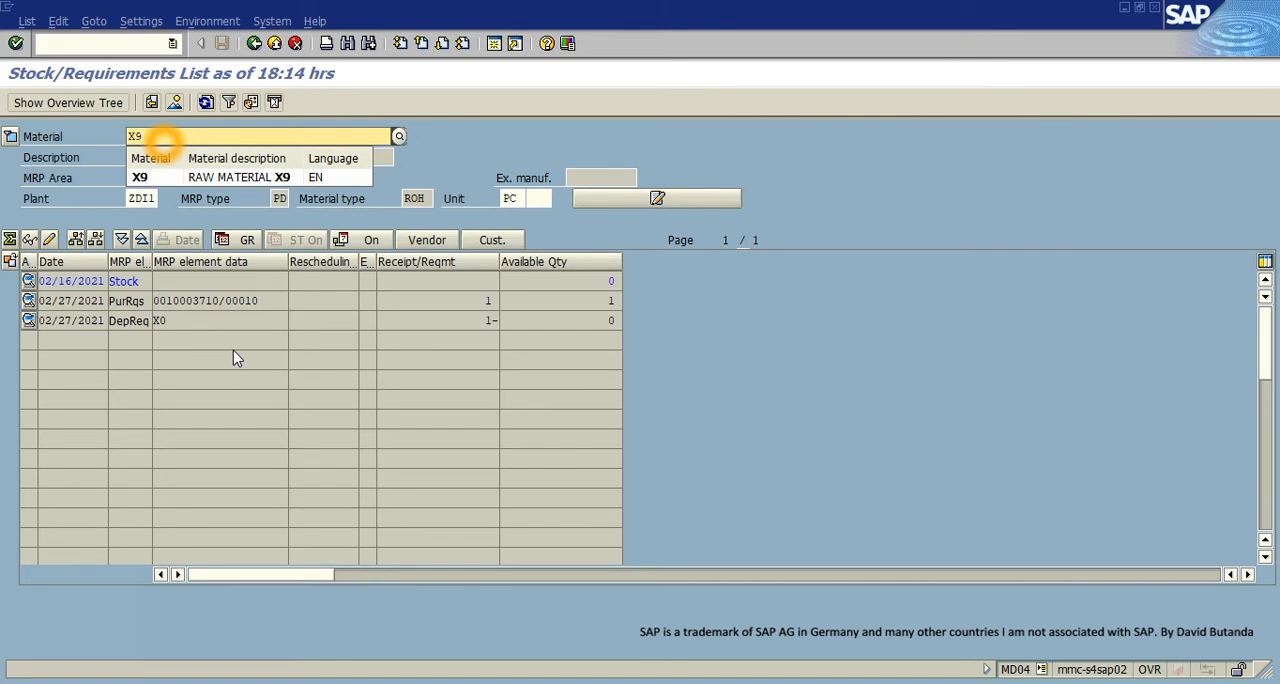
key(Return)
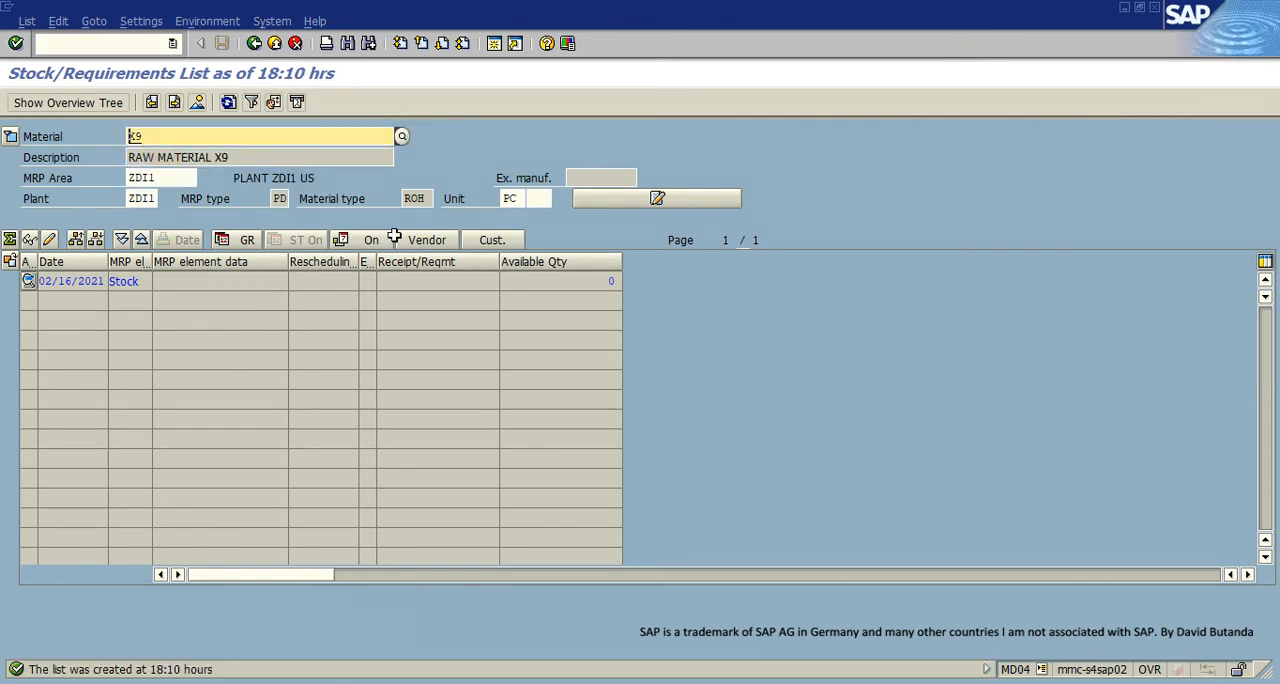
click(408, 198)
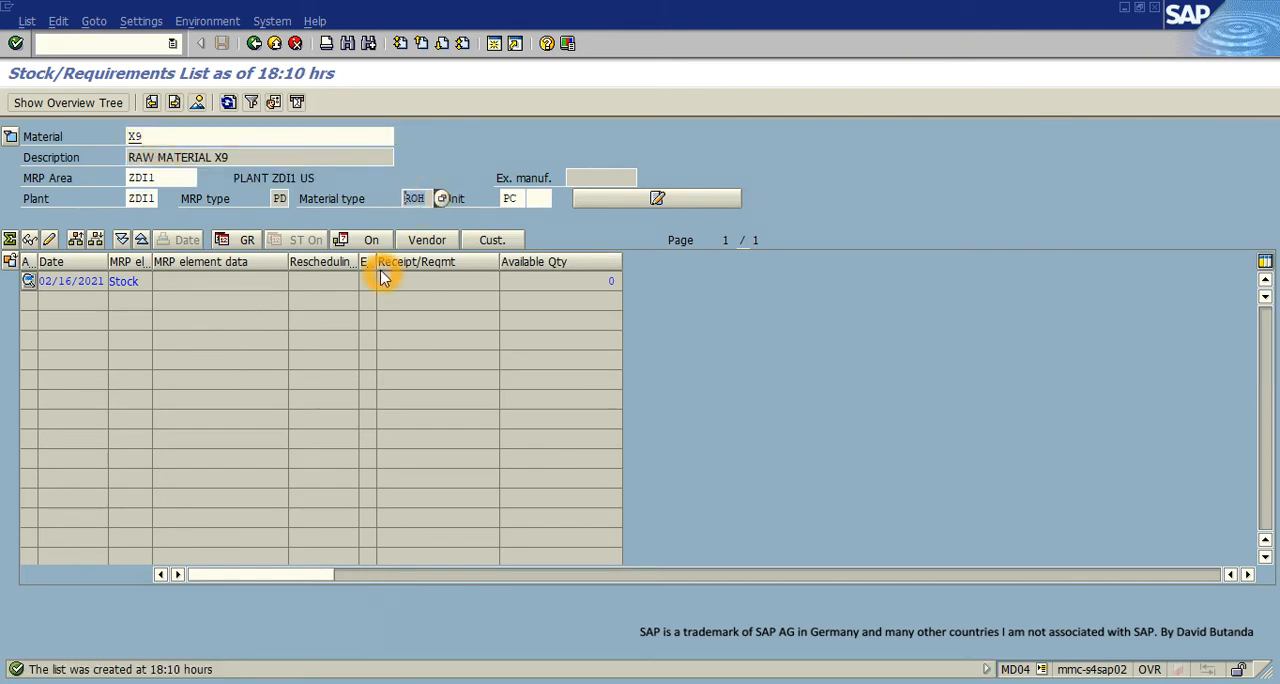
click(229, 102)
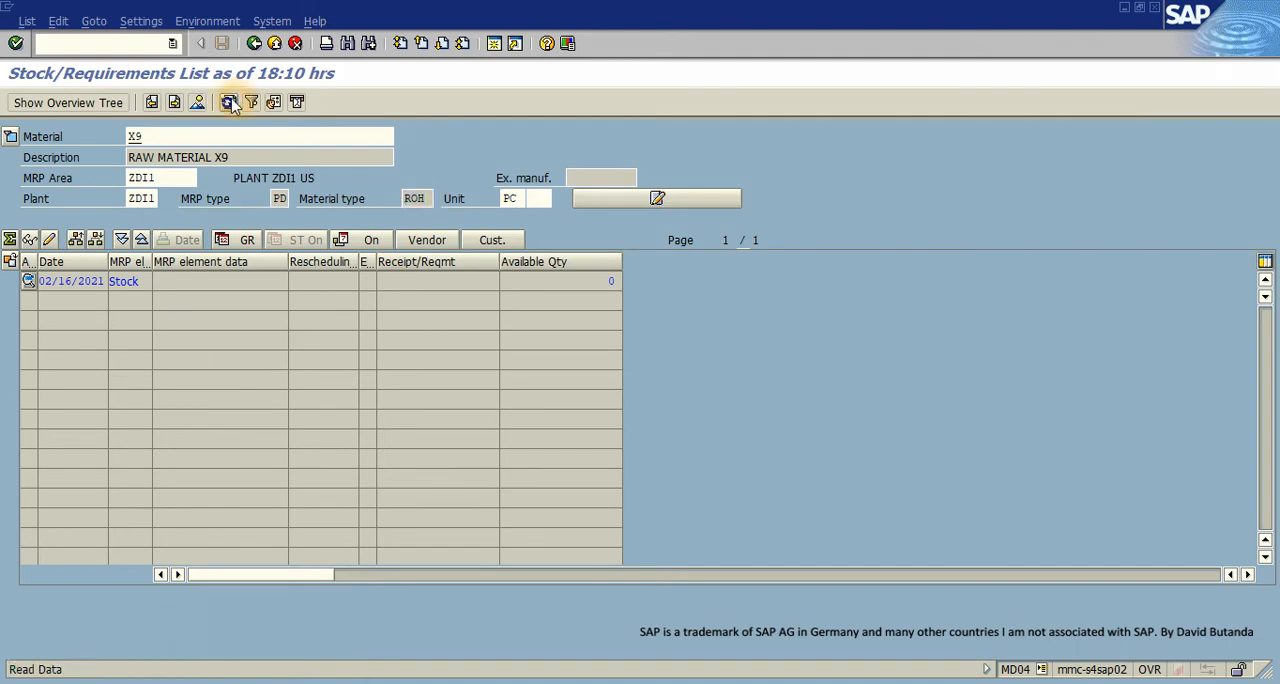
- Compare X9's planned order with its material type in the refreshed list
click(128, 301)
click(421, 198)
click(145, 301)
click(106, 301)
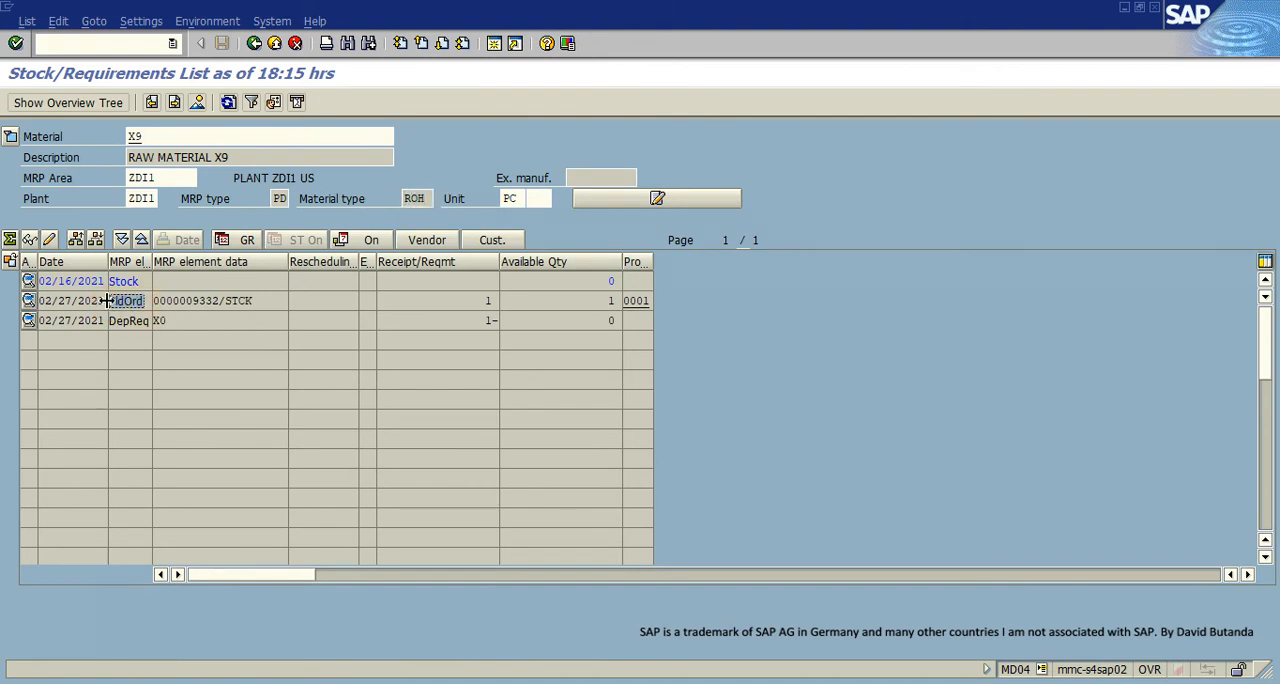
click(224, 286)
click(338, 253)
- Review the additional data of X9's dependent requirement, close it, and check the requirement's source material in the list
click(180, 318)
click(149, 323)
double_click(148, 323)
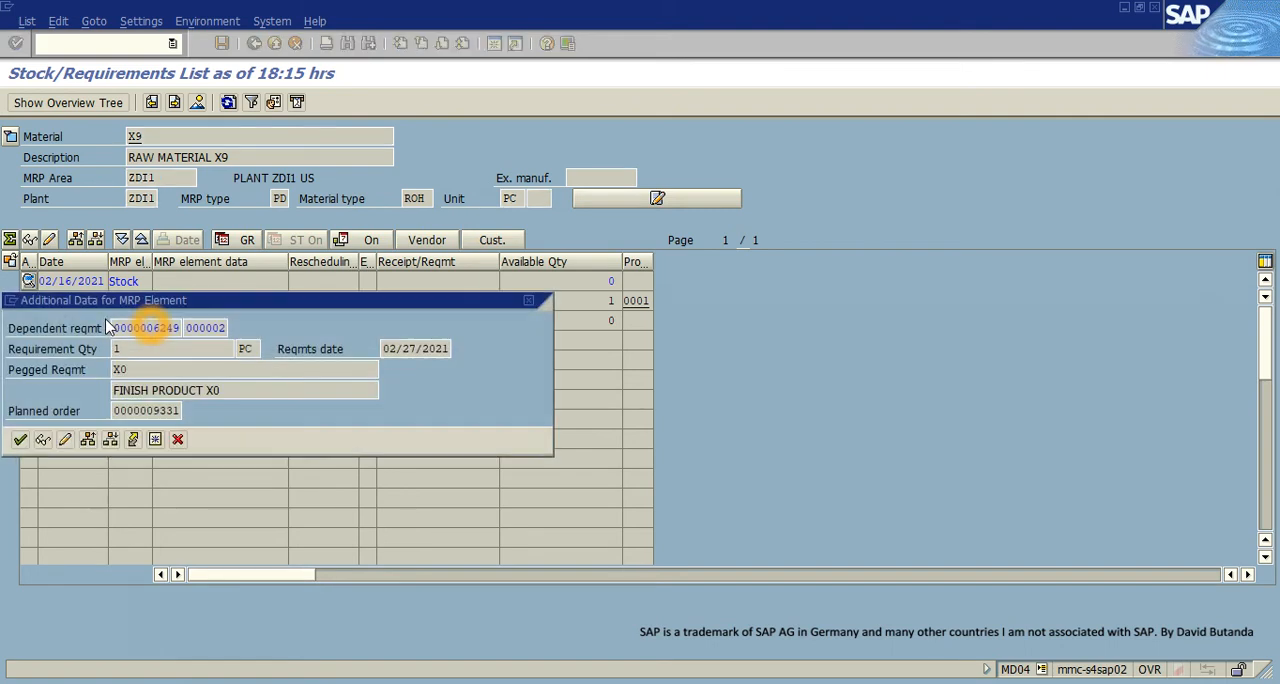
click(529, 301)
click(162, 321)
drag(153, 321, 197, 348)
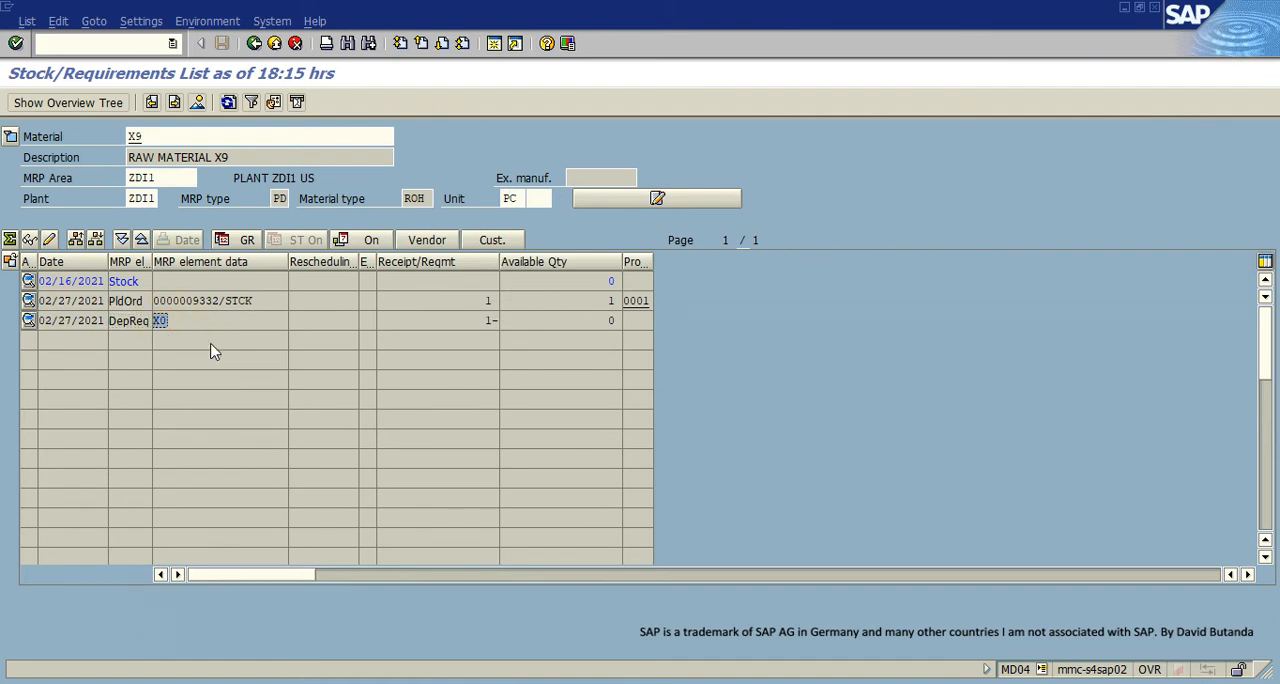
- Check the dependent requirement's quantity and recheck X9's planned order against the material type
click(484, 321)
mouse_move(406, 198)
mouse_down()
mouse_move(441, 198)
mouse_move(428, 201)
mouse_up()
click(149, 305)
click(136, 307)
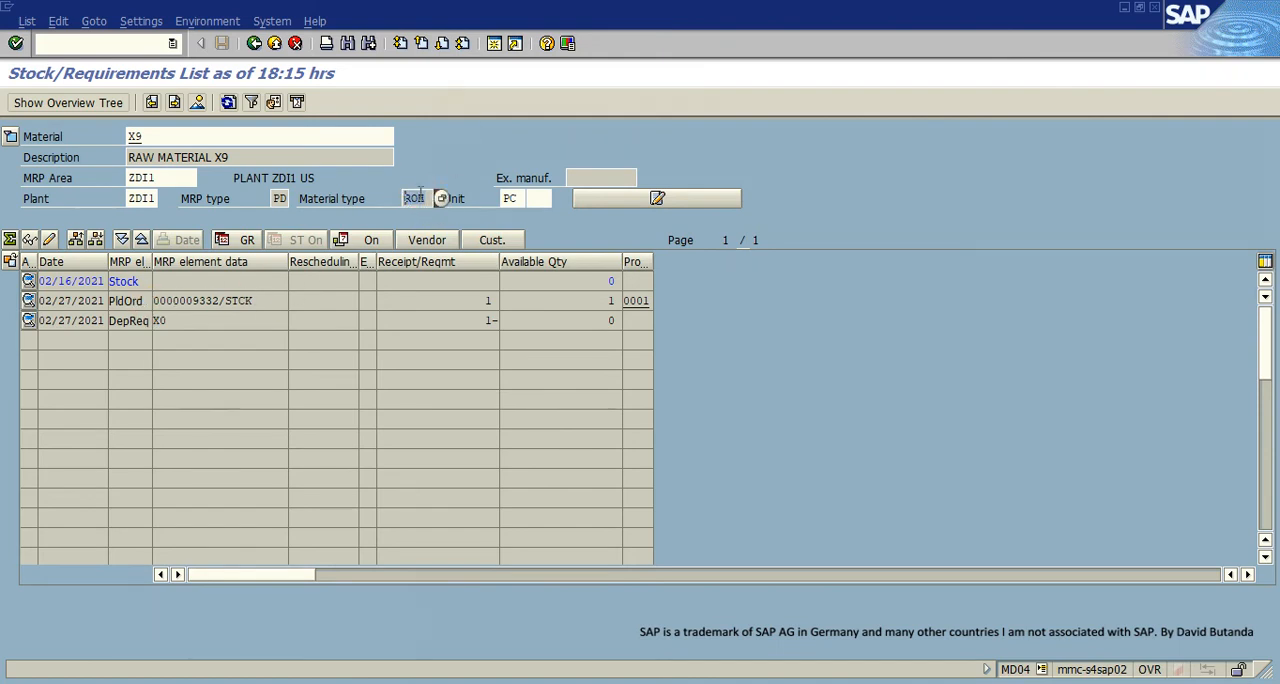
drag(419, 196, 408, 199)
click(408, 199)
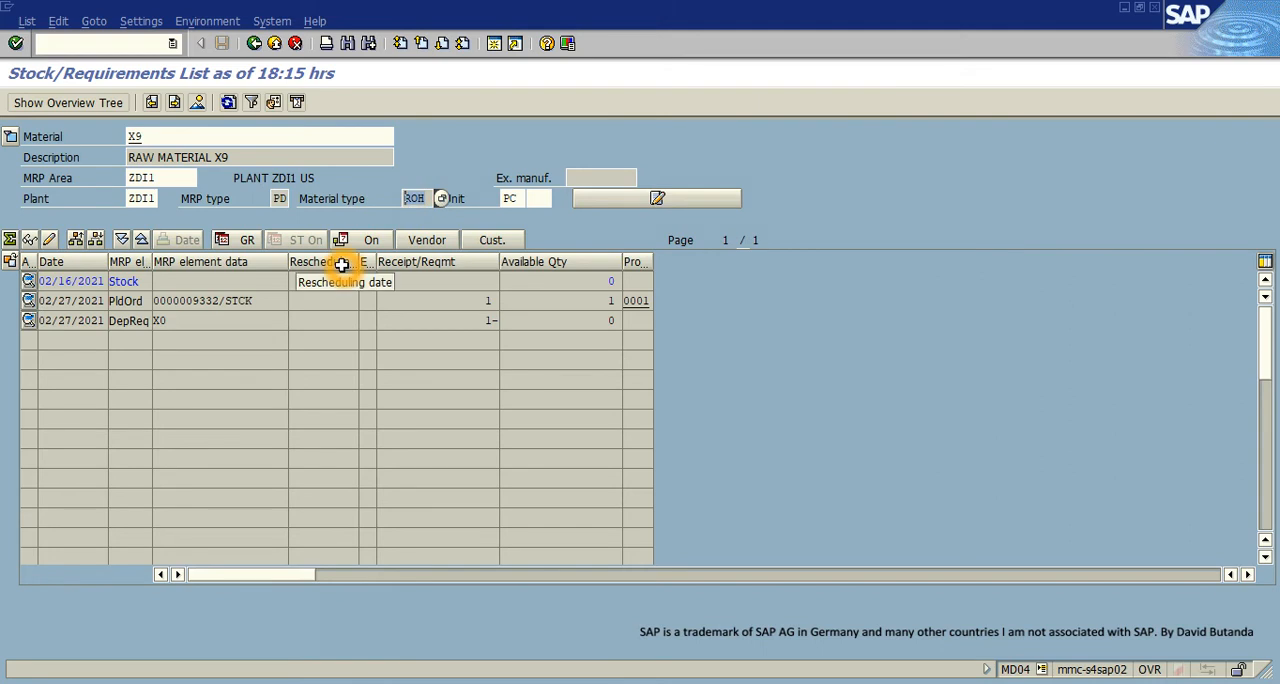
- Open a new session with transaction MM02 for material X9 and keep its window maximized
click(494, 43)
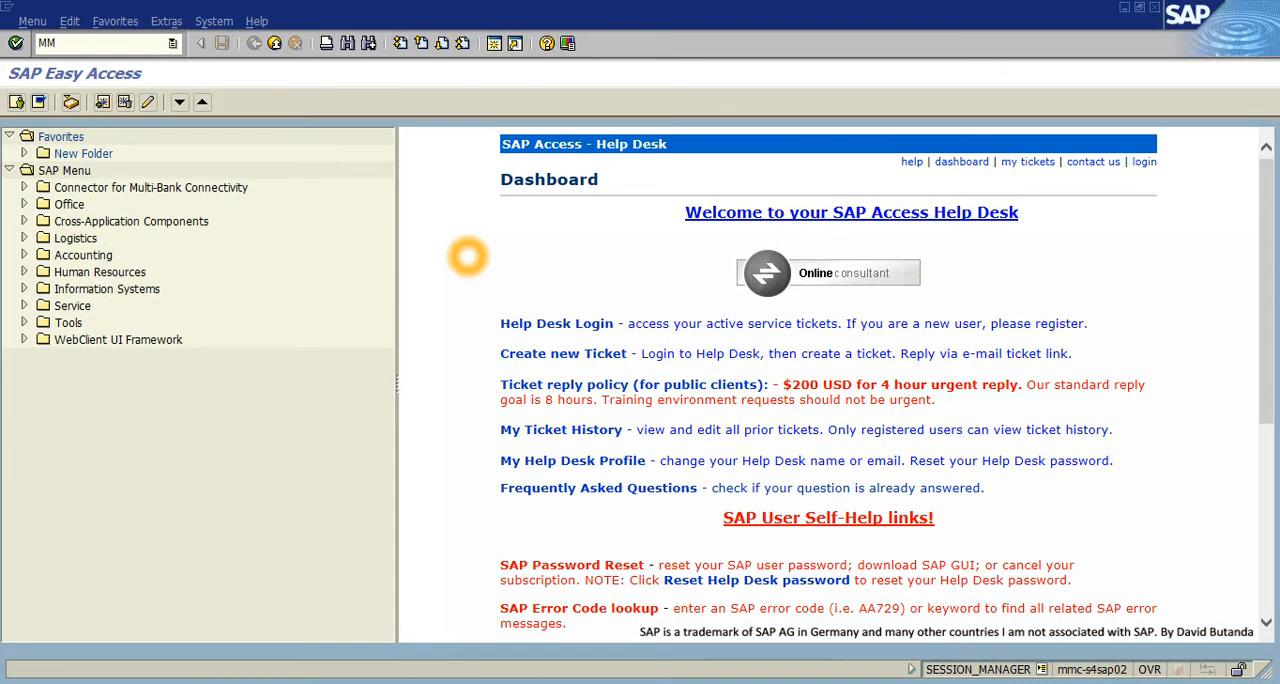
text(MM02)
key(Return)
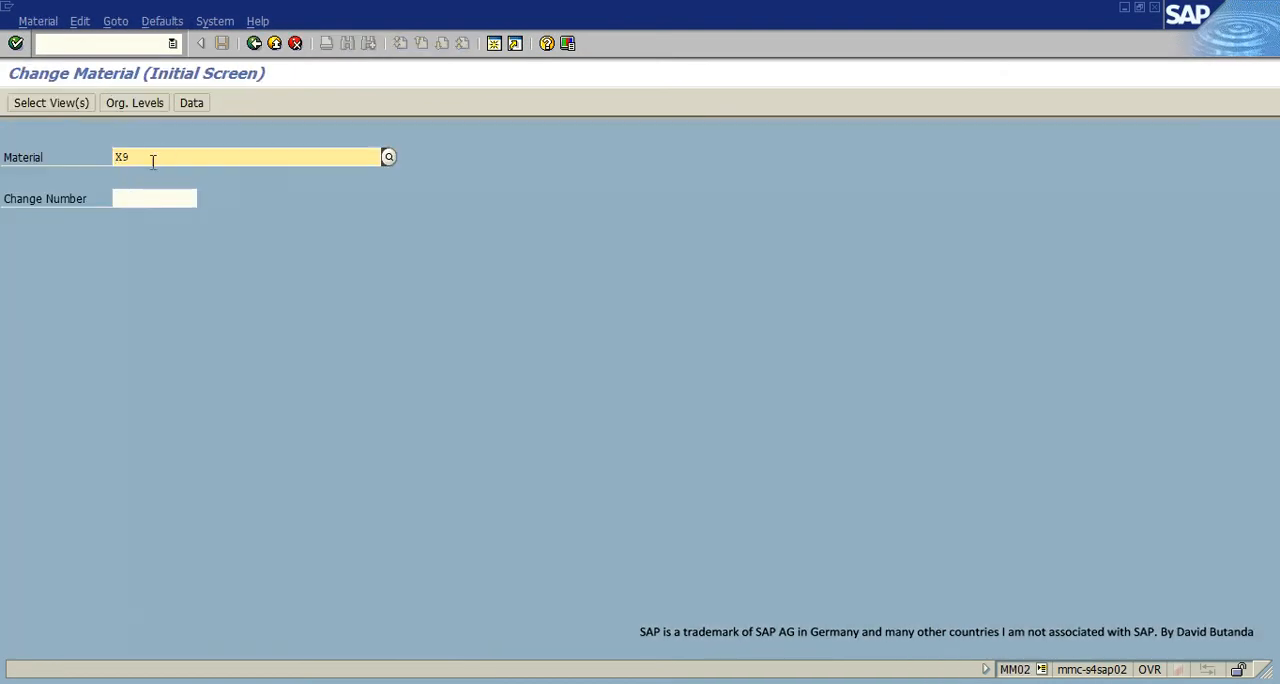
drag(323, 20, 370, 168)
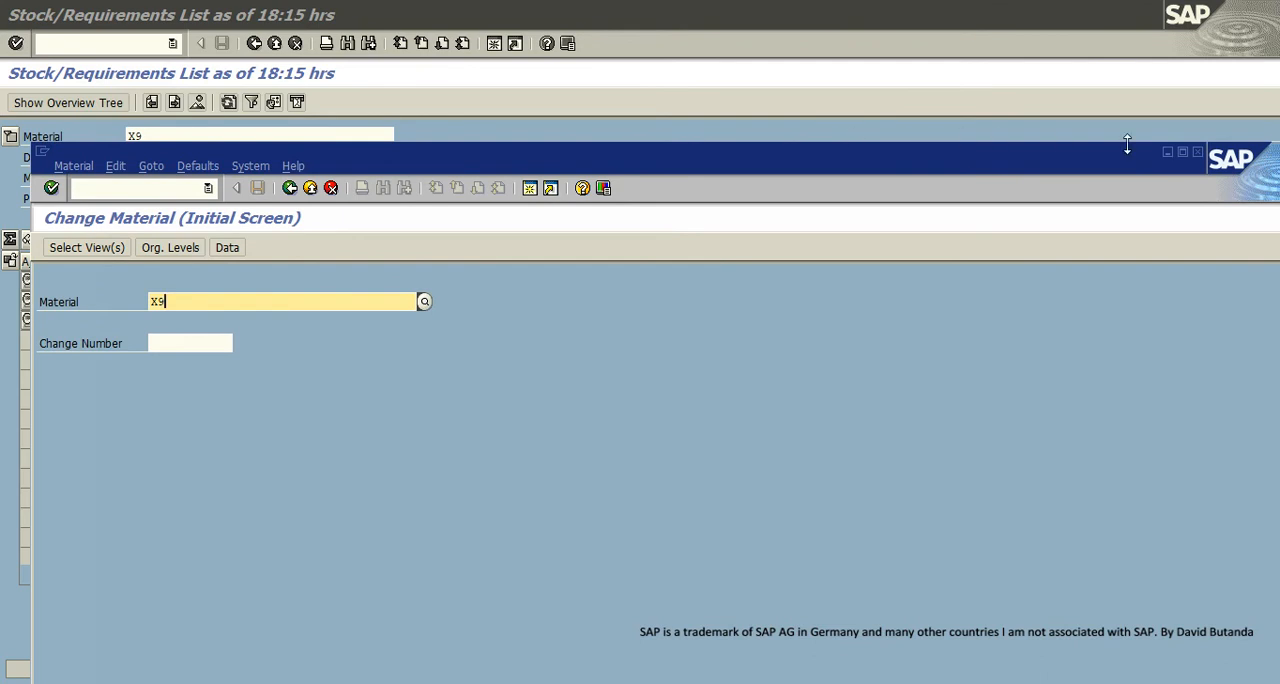
click(1182, 151)
- Choose only the MRP 2 view for material X9 and continue to the organizational levels
click(15, 43)
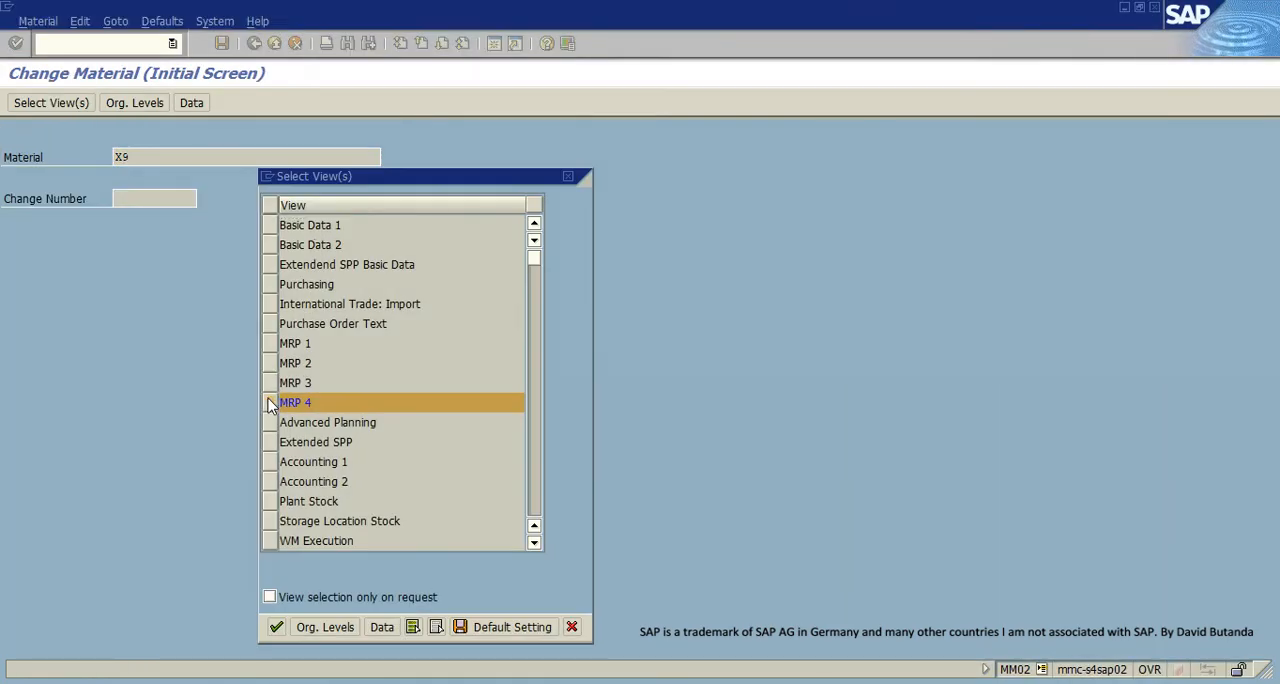
click(270, 404)
click(270, 363)
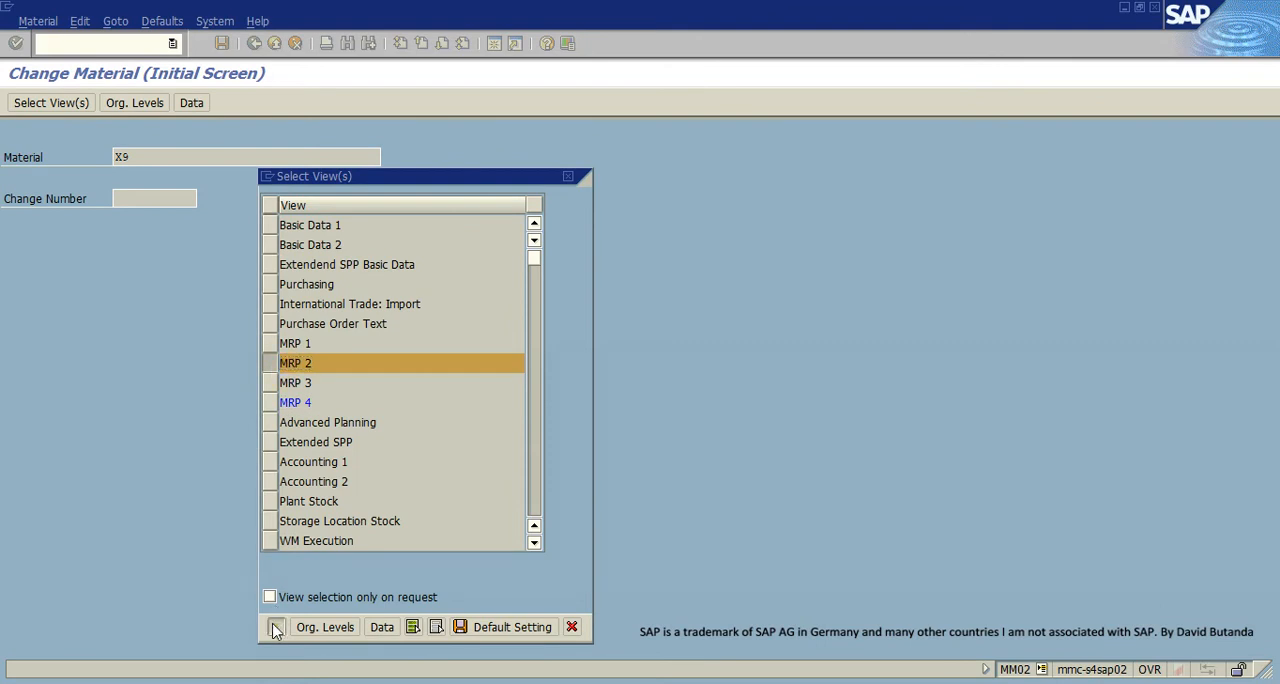
click(276, 627)
- Set the plant to ZDI1, clear the storage location, and open X9's MRP 2 view
click(304, 204)
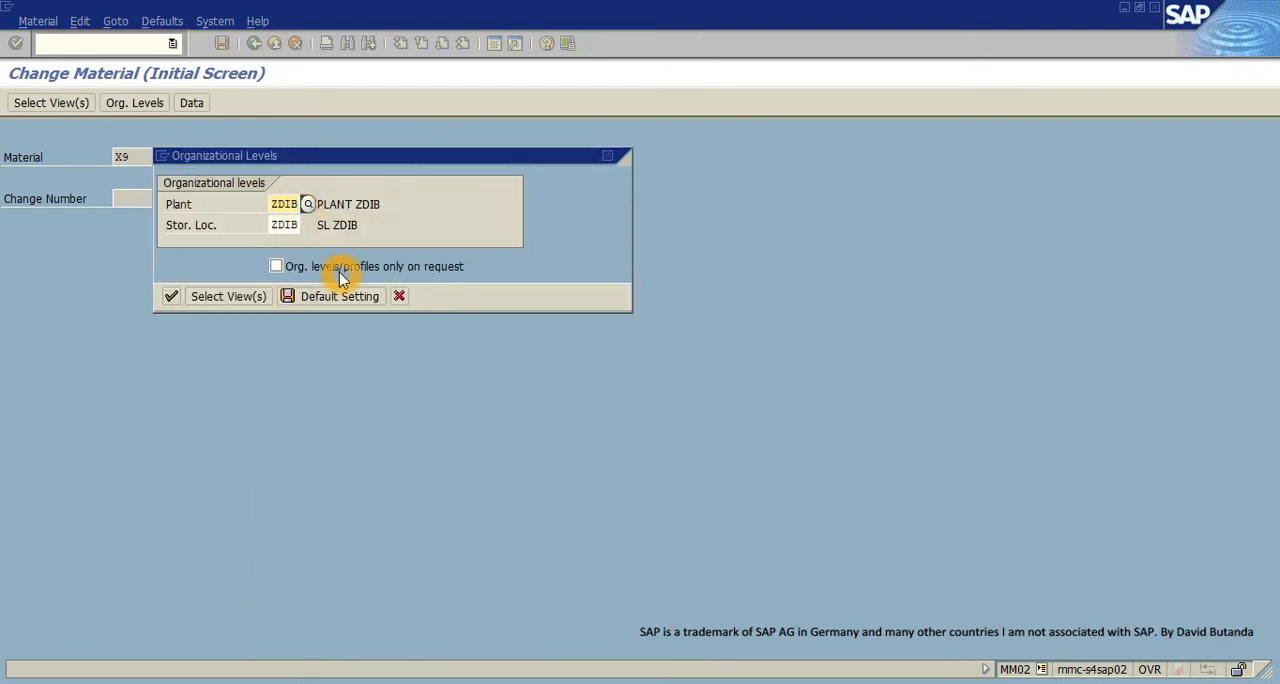
key(F4)
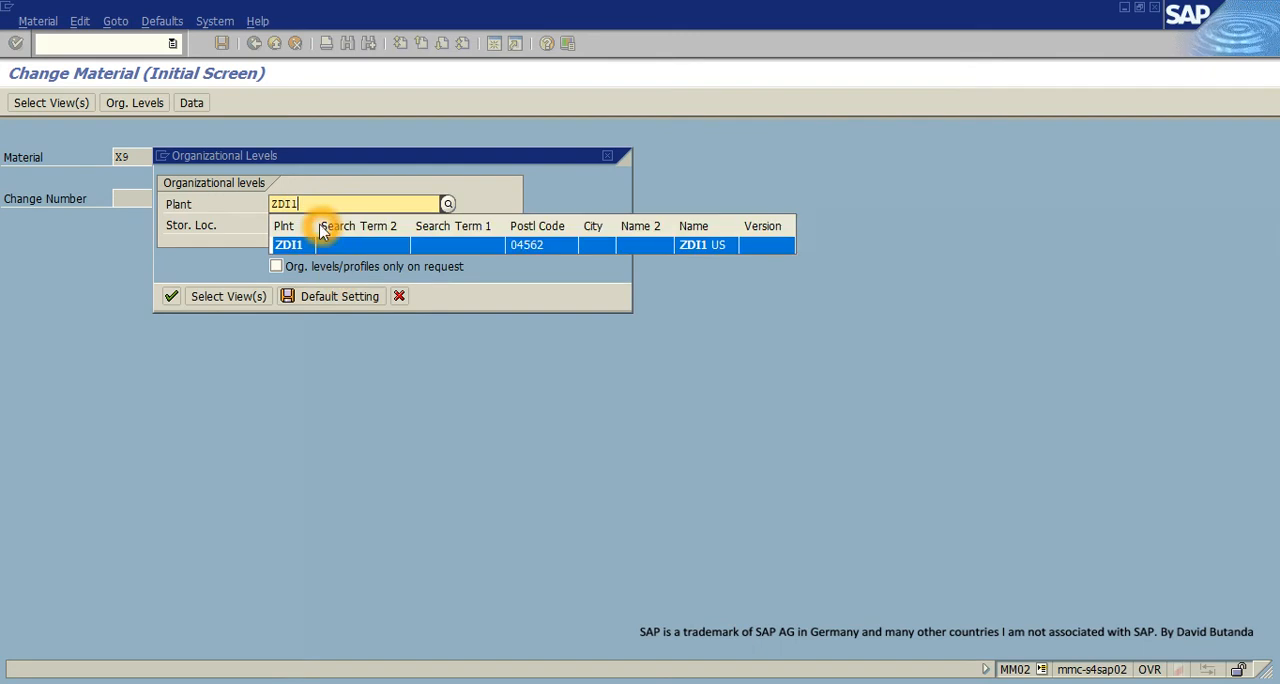
click(290, 246)
click(296, 225)
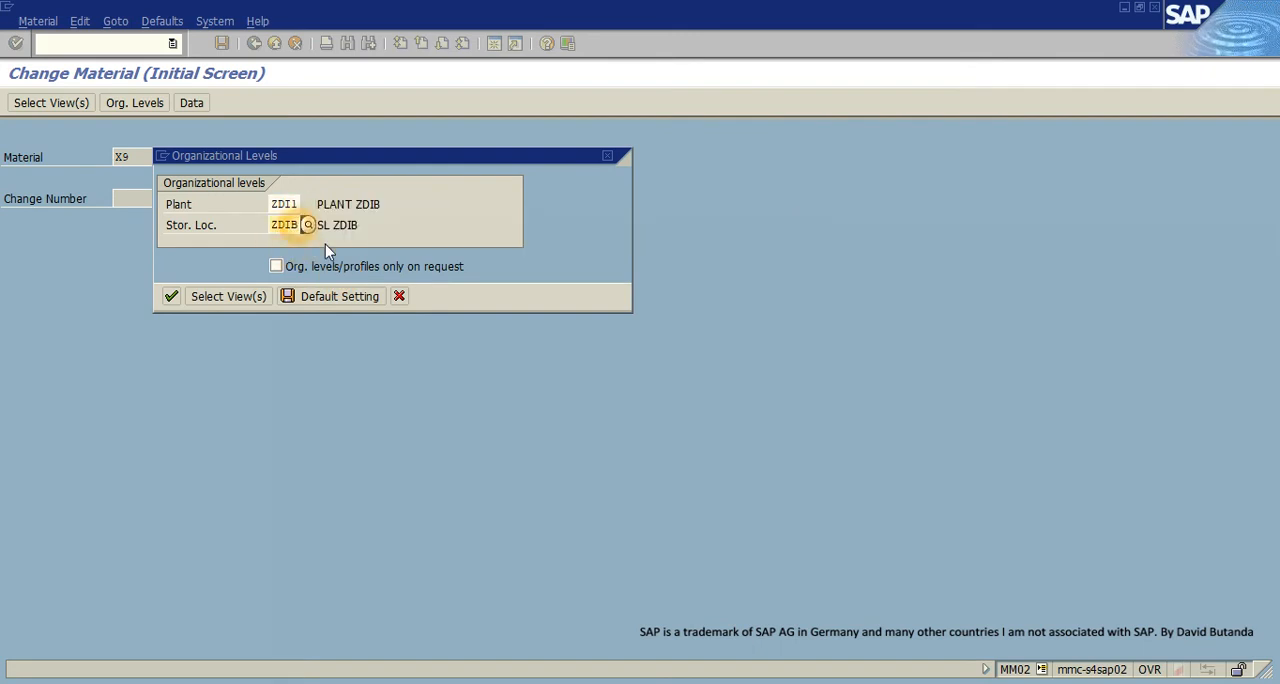
key(BackSpace)
click(171, 296)
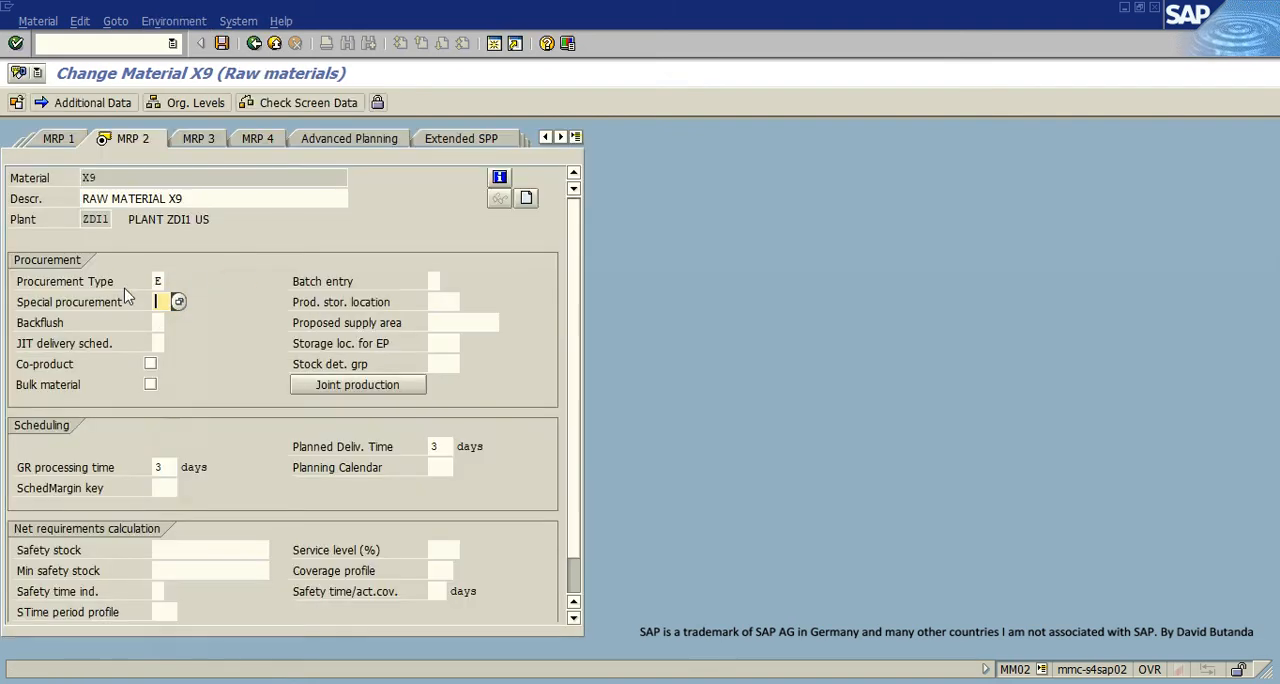
- Review the procurement type options for material X9 without changing the value, and exit the material master
click(160, 281)
click(167, 282)
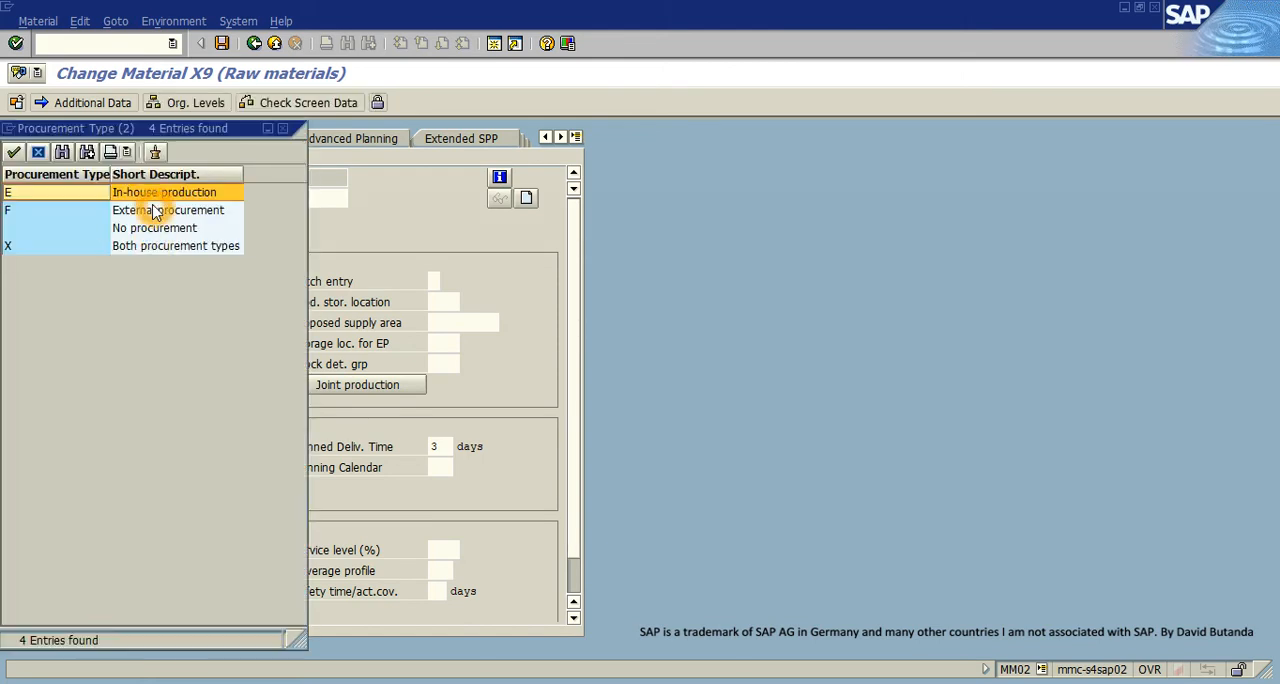
click(116, 192)
drag(203, 131, 273, 321)
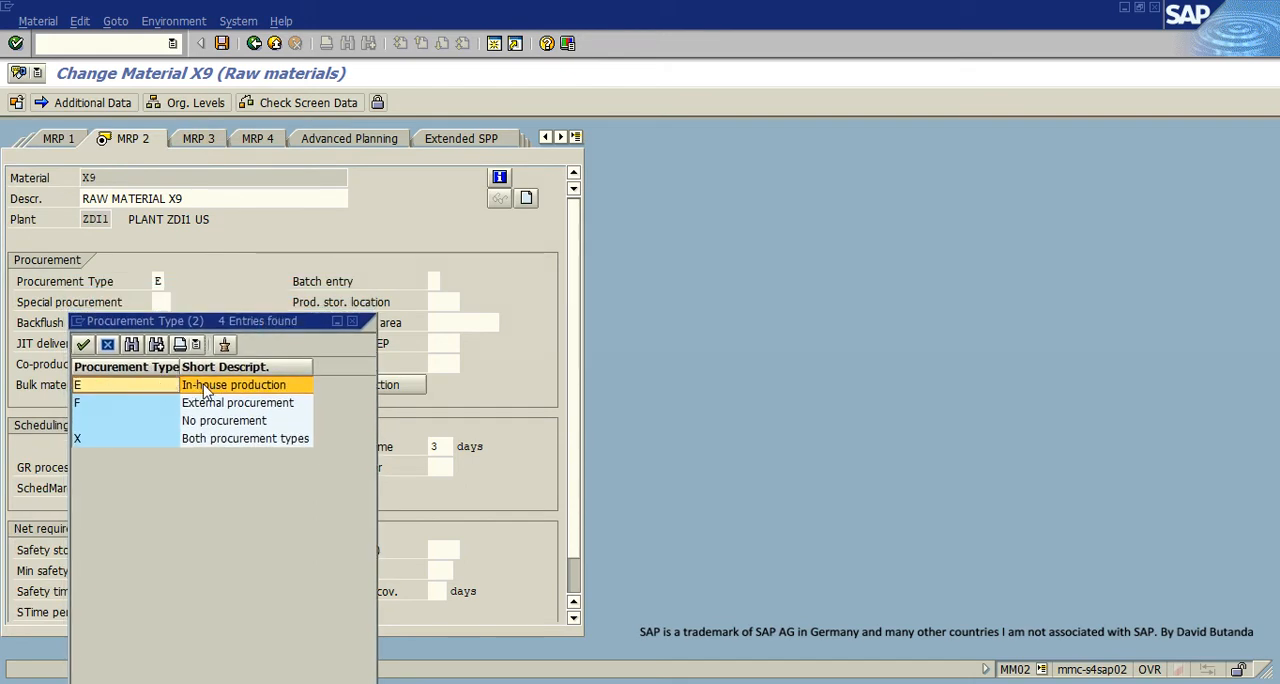
click(352, 321)
click(274, 43)
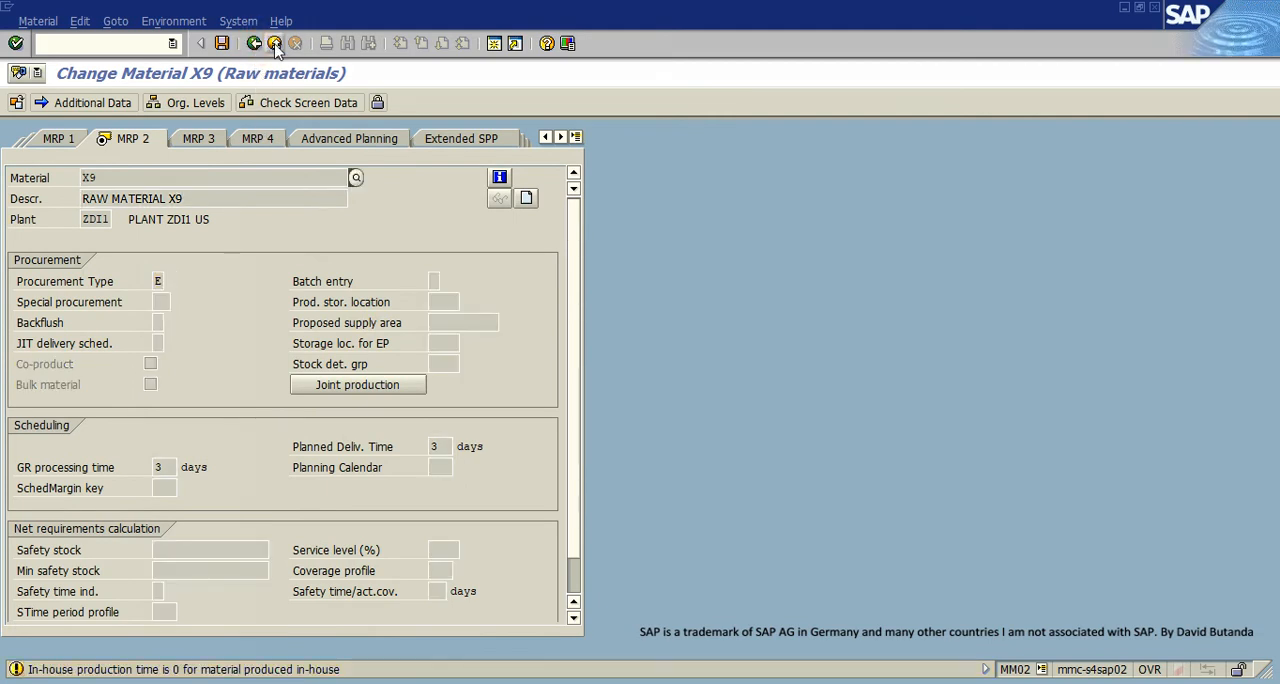
click(274, 43)
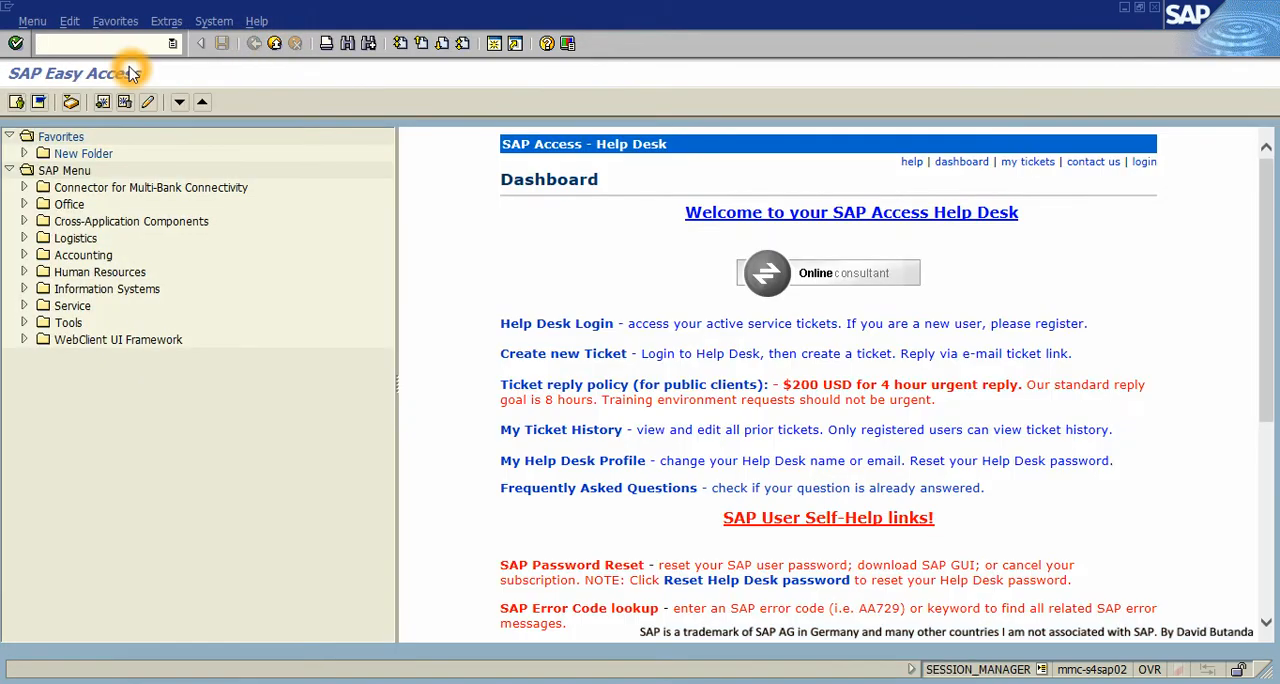
- Start transaction MM02 for material X8 and bring up its view selection
text(MM02)
key(Return)
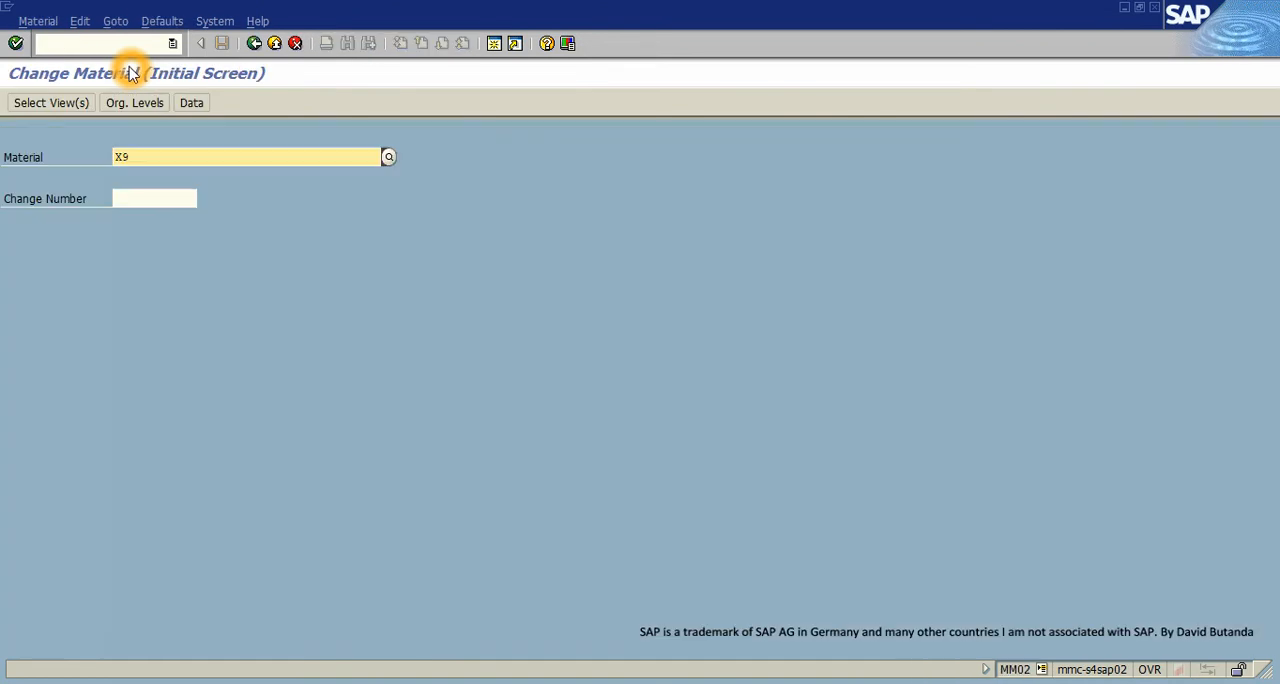
key(BackSpace)
text(8)
key(Return)
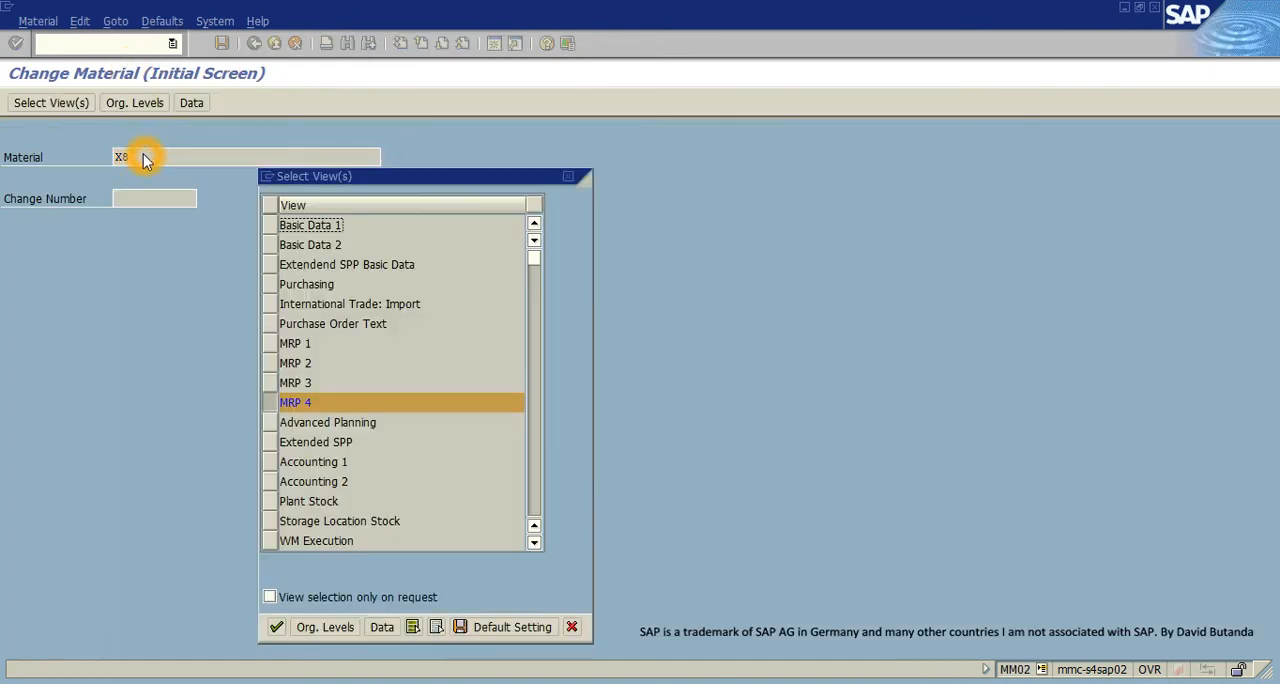
- Choose only the MRP 2 view for material X8 and continue to the organizational levels
click(281, 404)
click(272, 344)
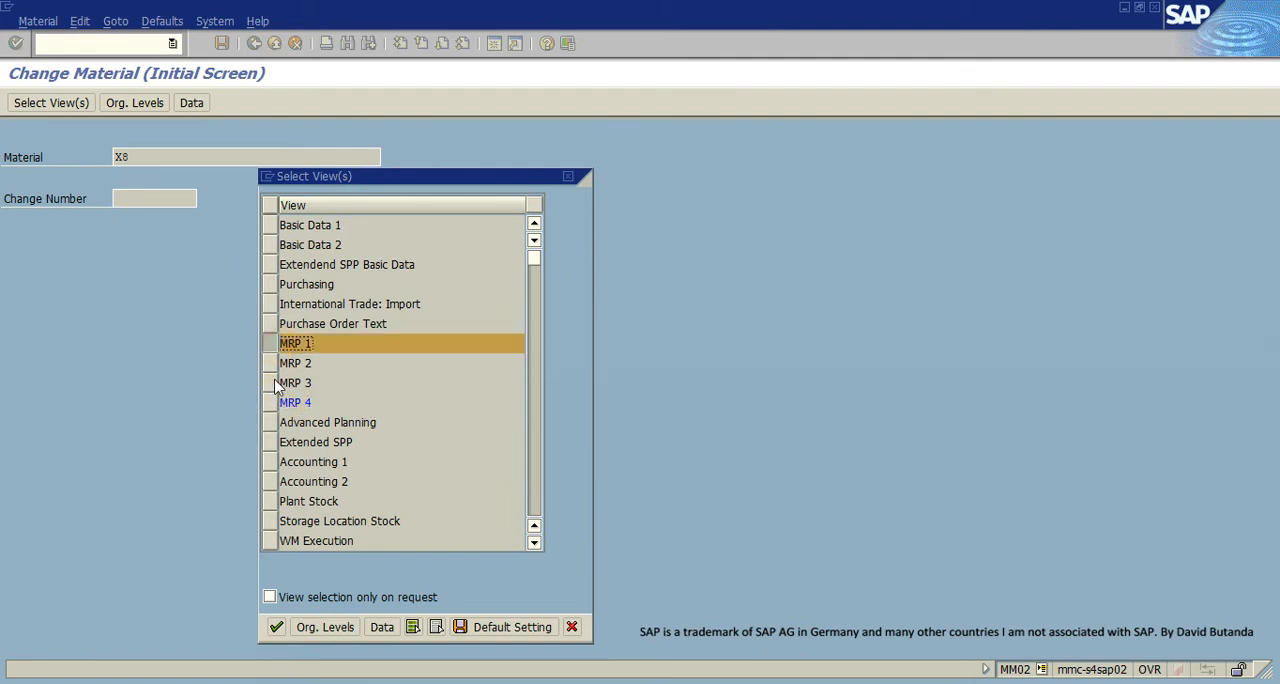
click(273, 364)
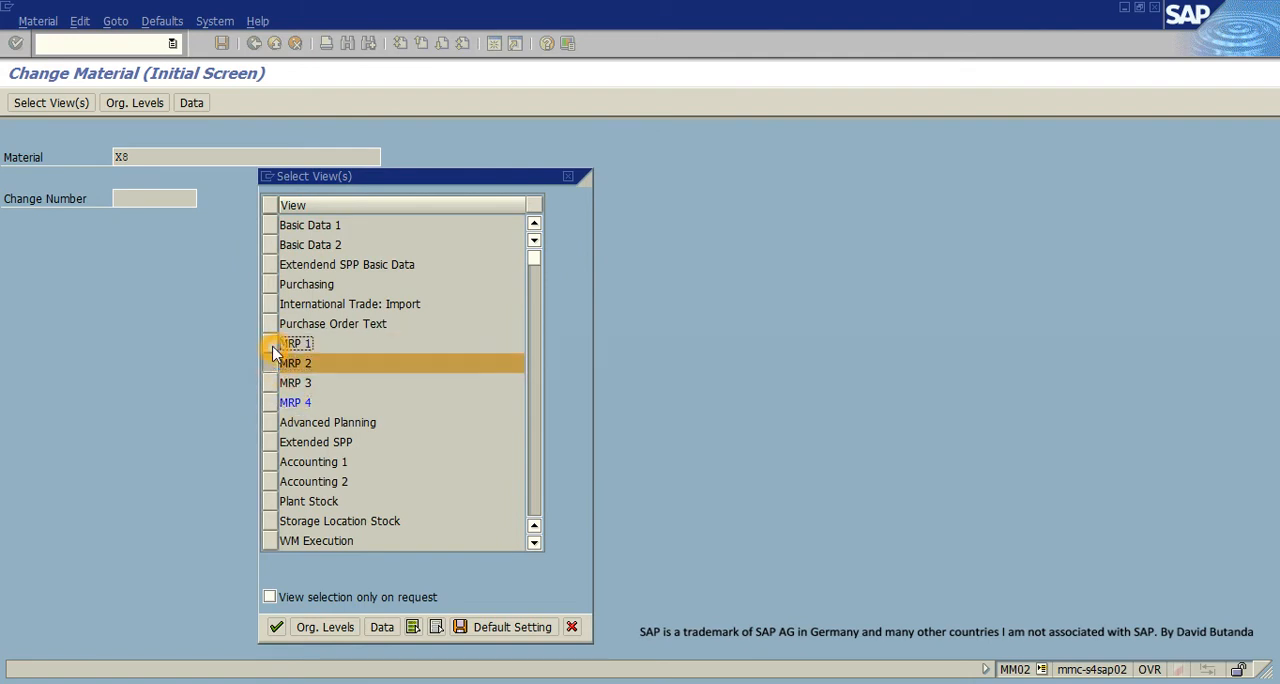
click(276, 627)
- Set both the plant and the storage location to ZDI1 and open X8's MRP 2 view
click(299, 205)
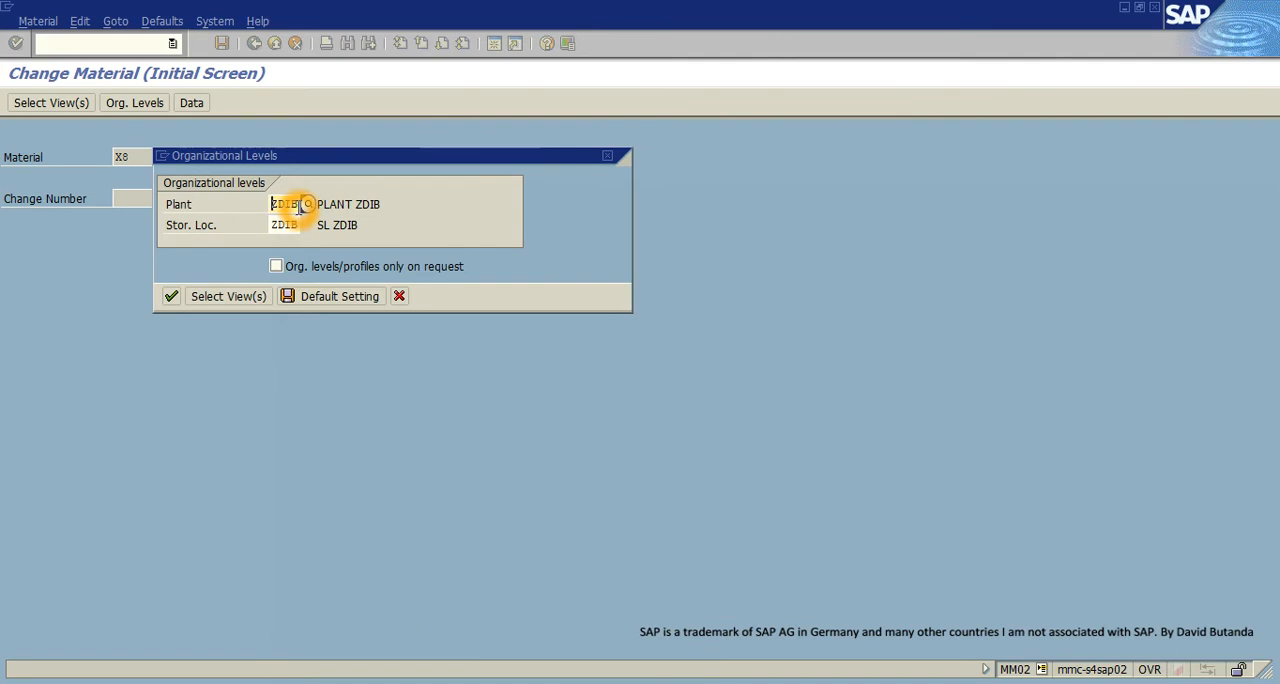
key(BackSpace)
text(1)
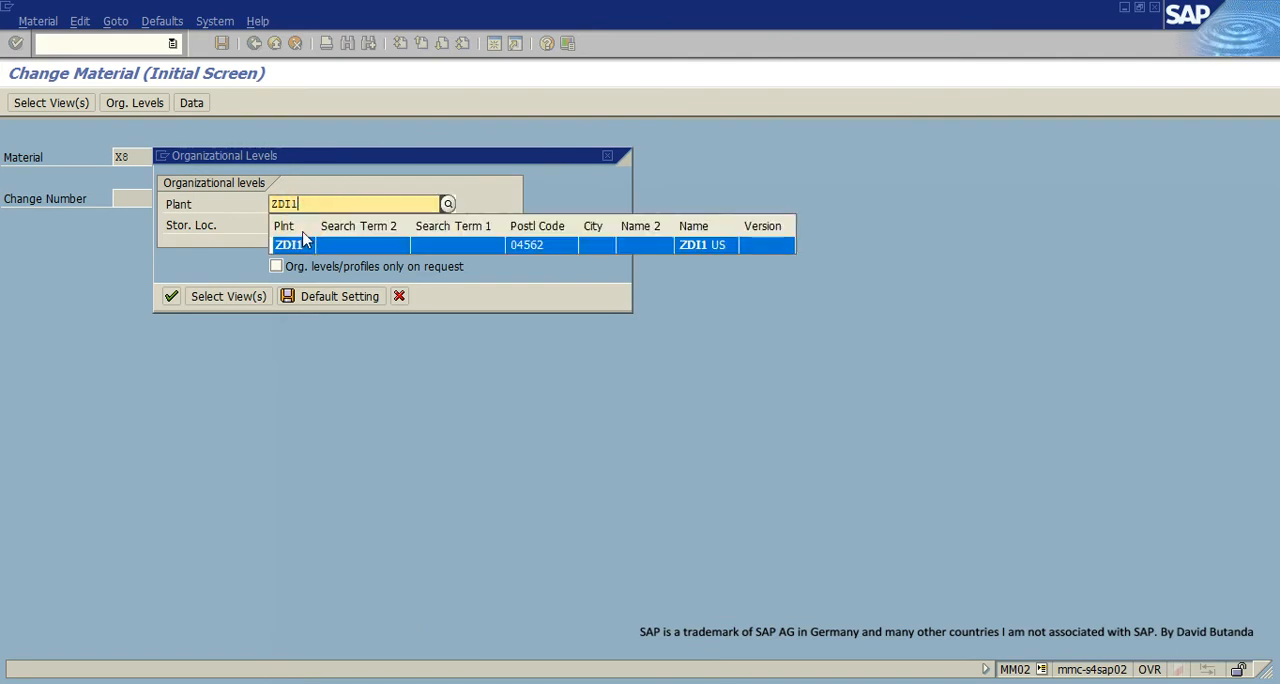
click(307, 248)
click(300, 225)
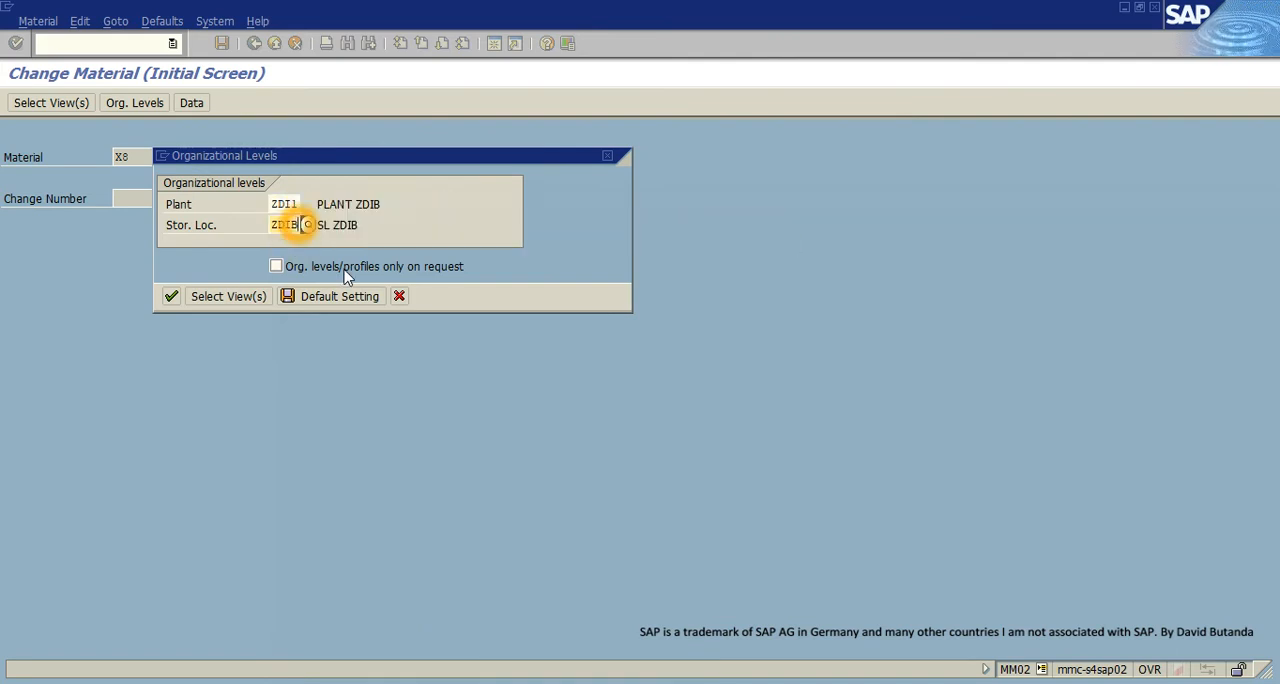
key(BackSpace)
text(1)
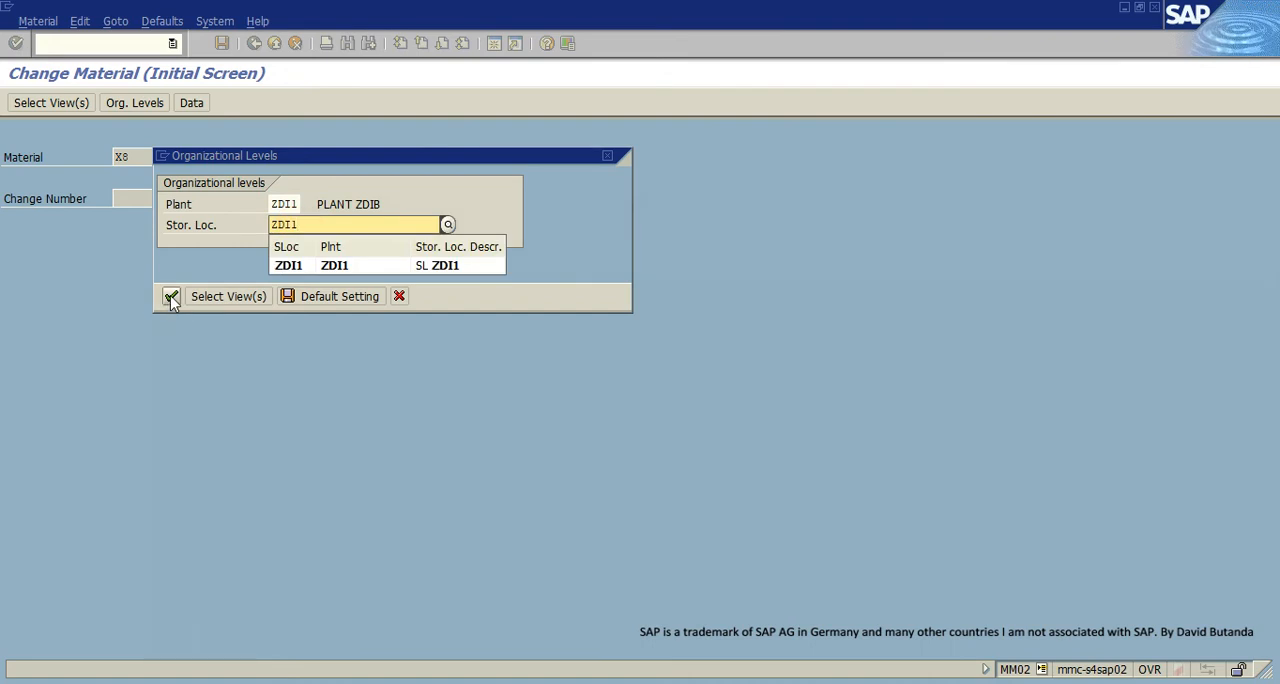
click(172, 298)
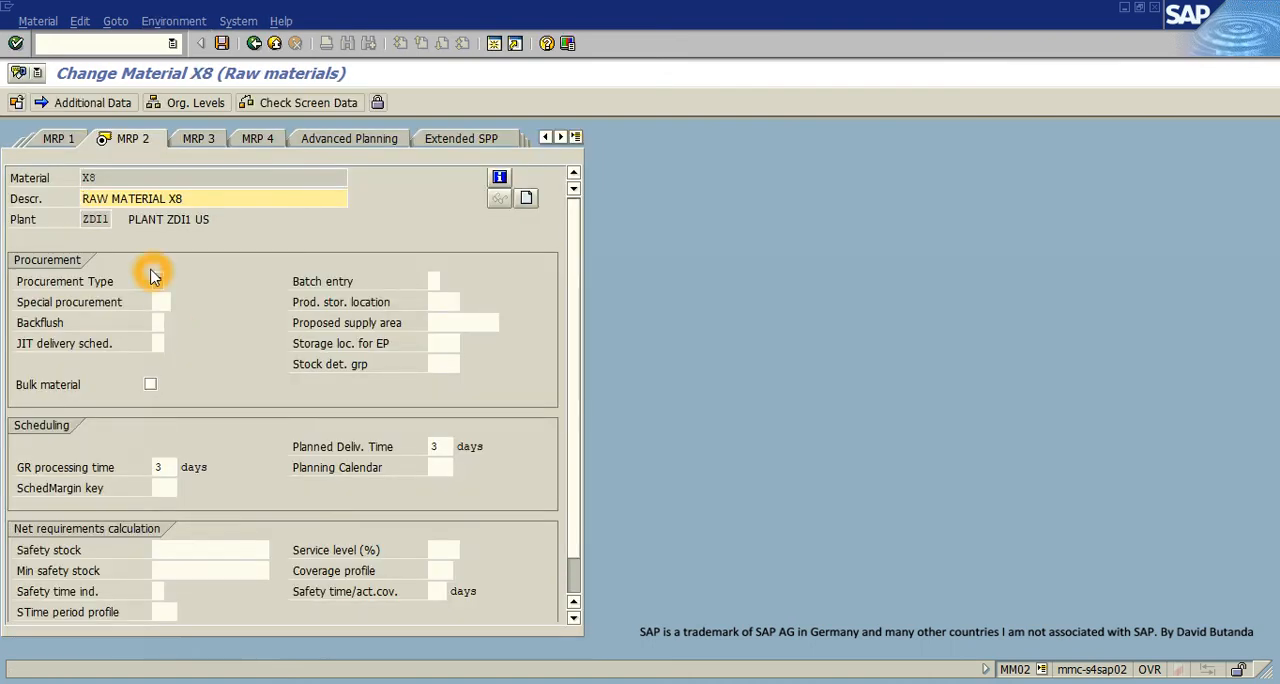
- Check X8's procurement type against the list of available options, leaving the value as it is
click(158, 281)
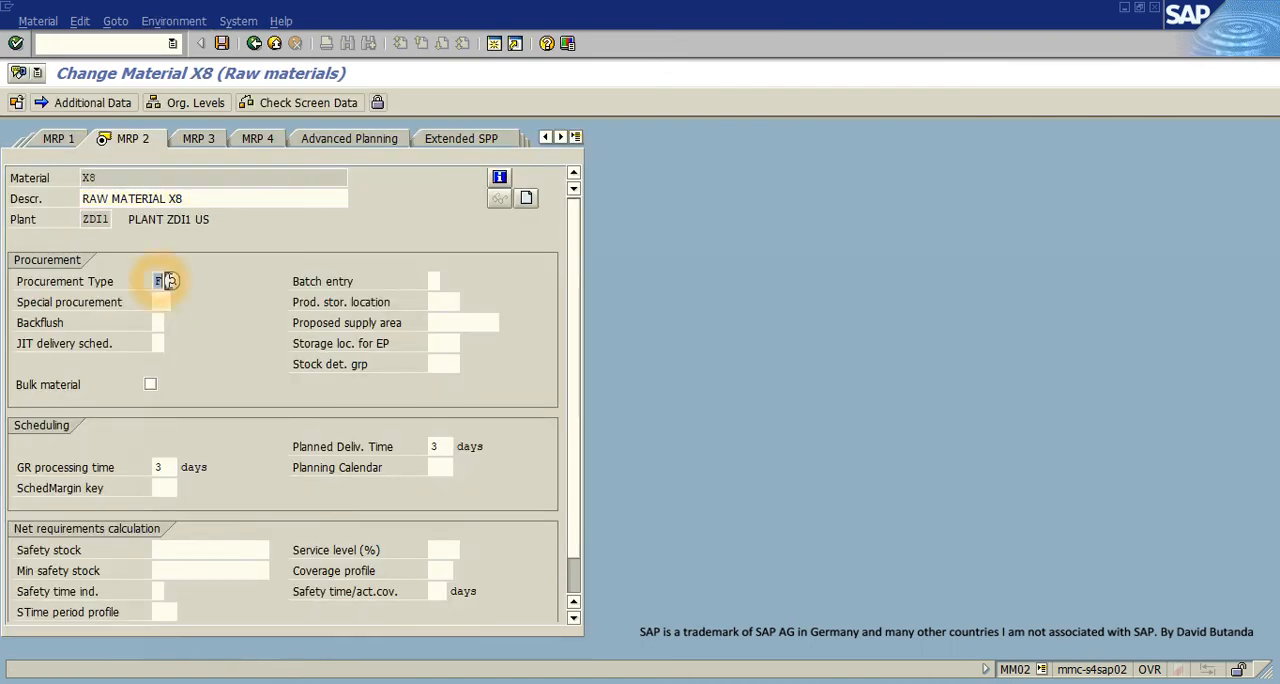
click(173, 283)
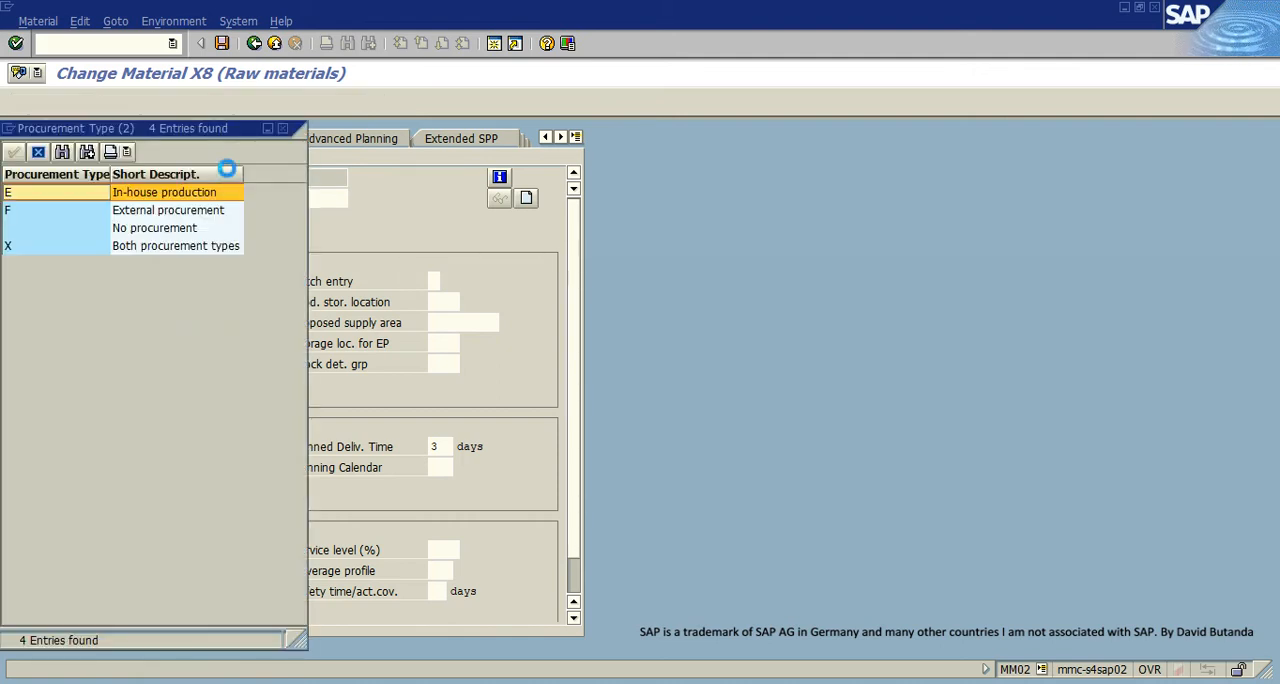
drag(234, 137, 487, 265)
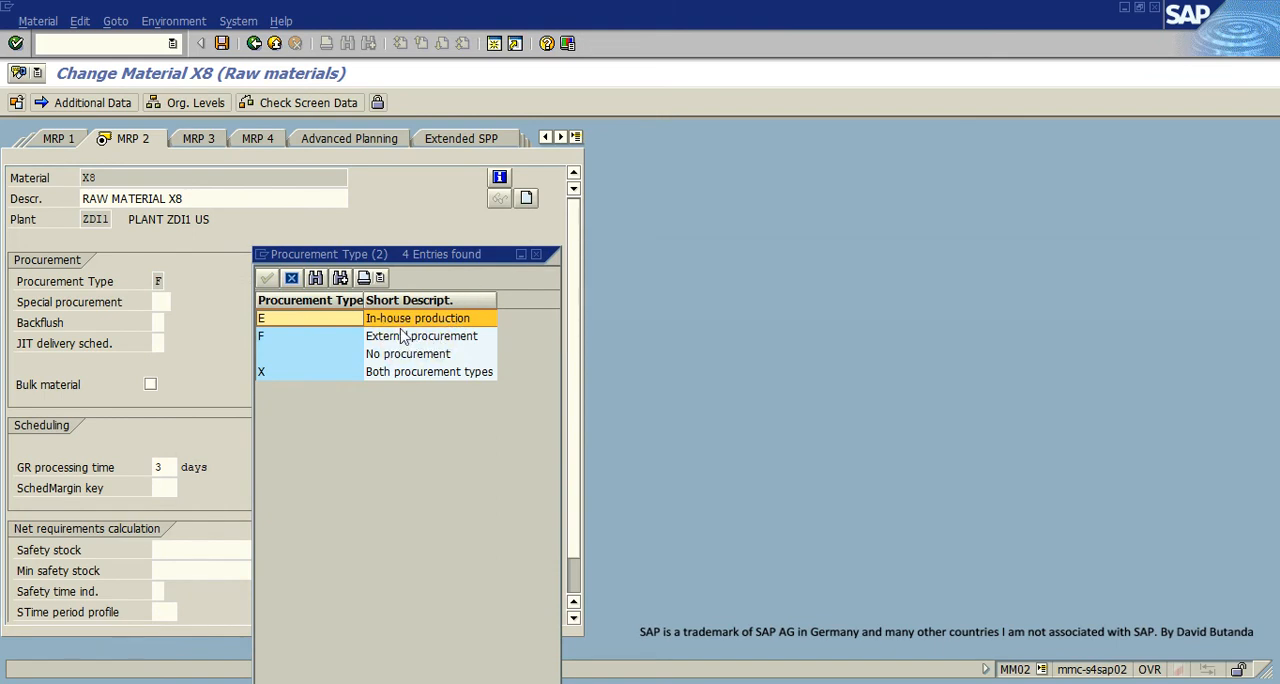
click(363, 340)
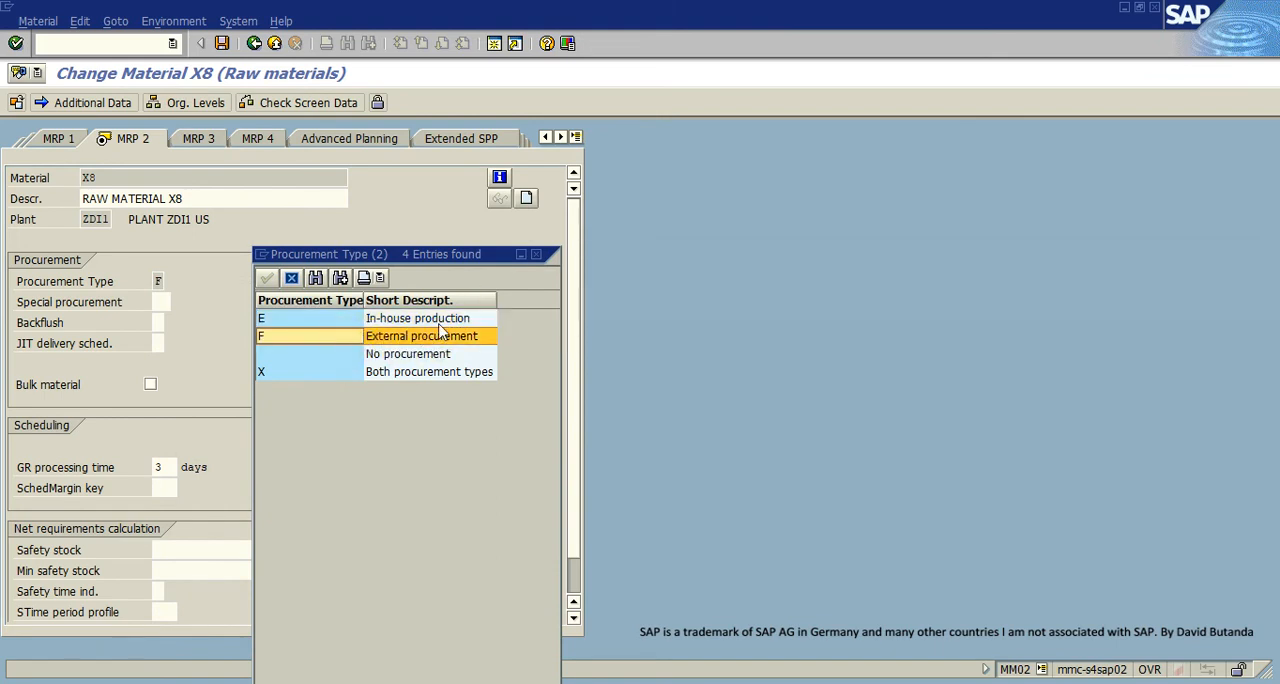
click(540, 254)
click(159, 279)
click(183, 302)
click(167, 302)
click(160, 281)
double_click(158, 281)
- Go directly to transaction SPRO with /nSPRO and display the SAP Reference IMG
click(136, 46)
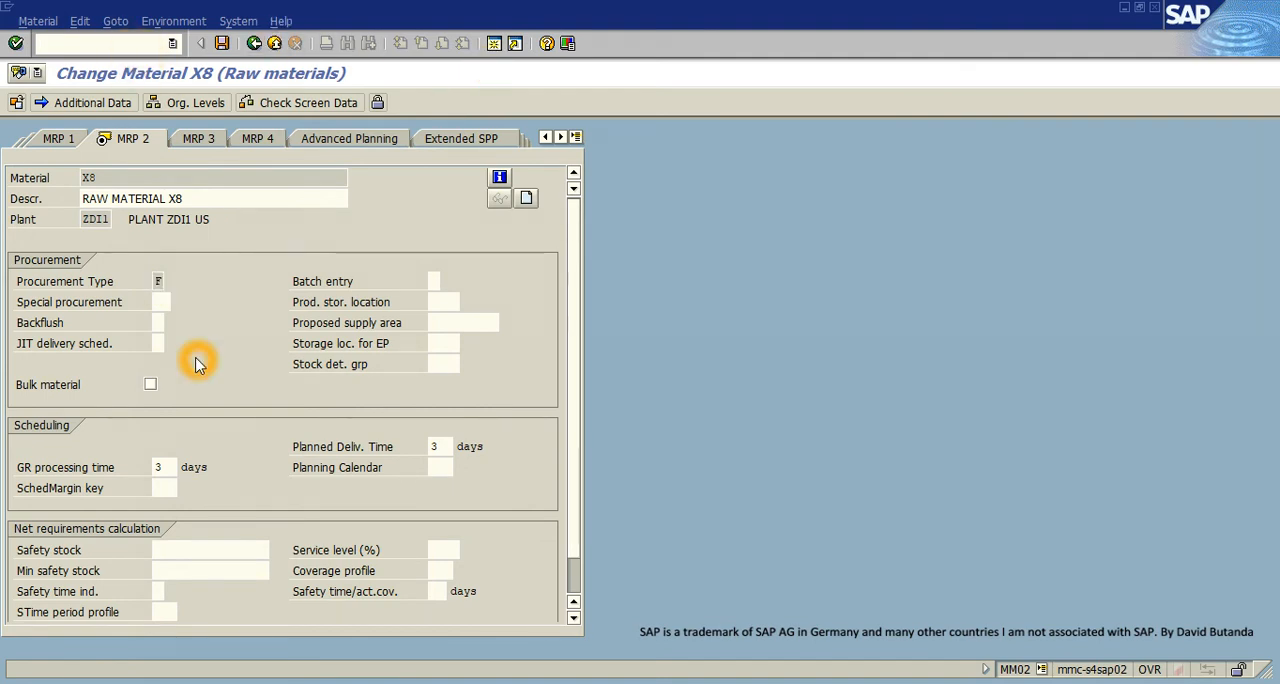
text(SPRO)
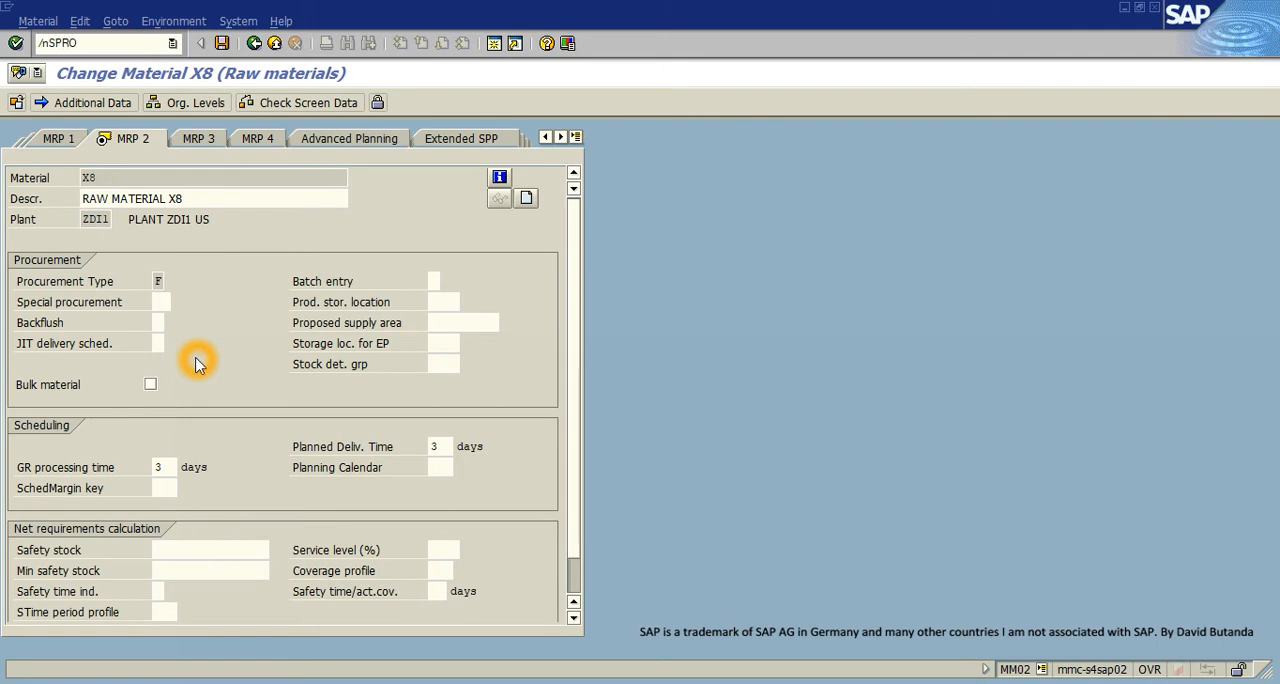
key(Return)
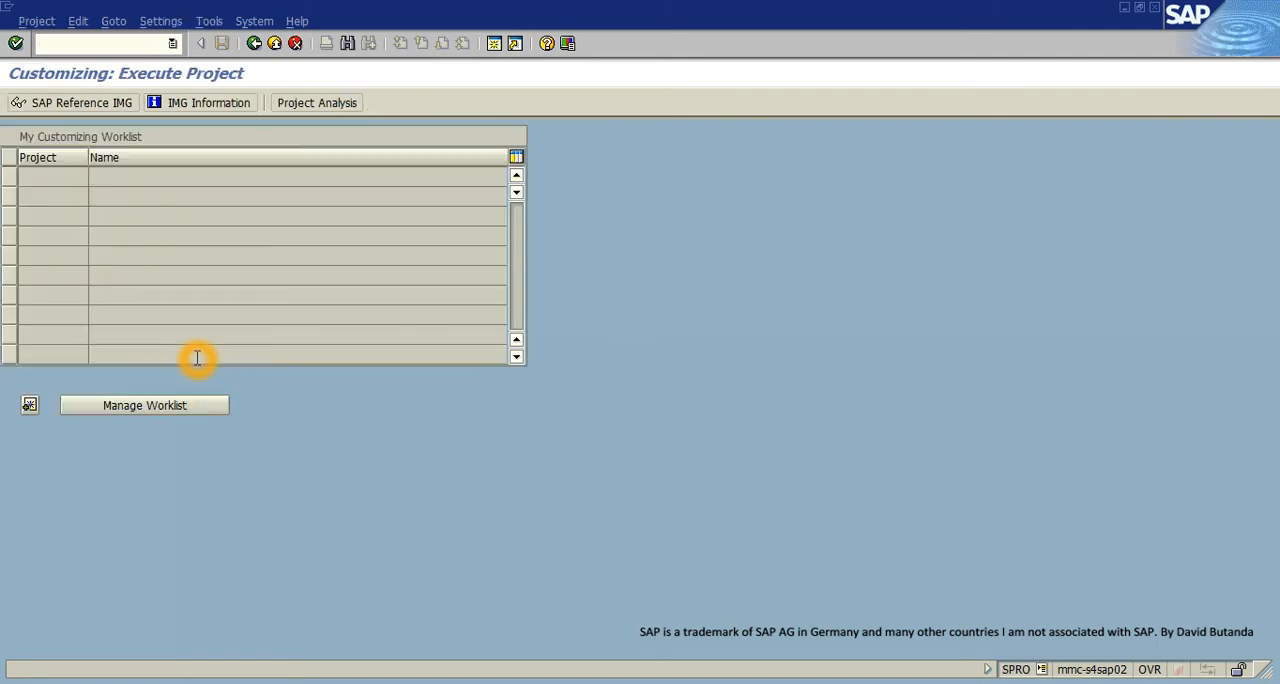
click(64, 103)
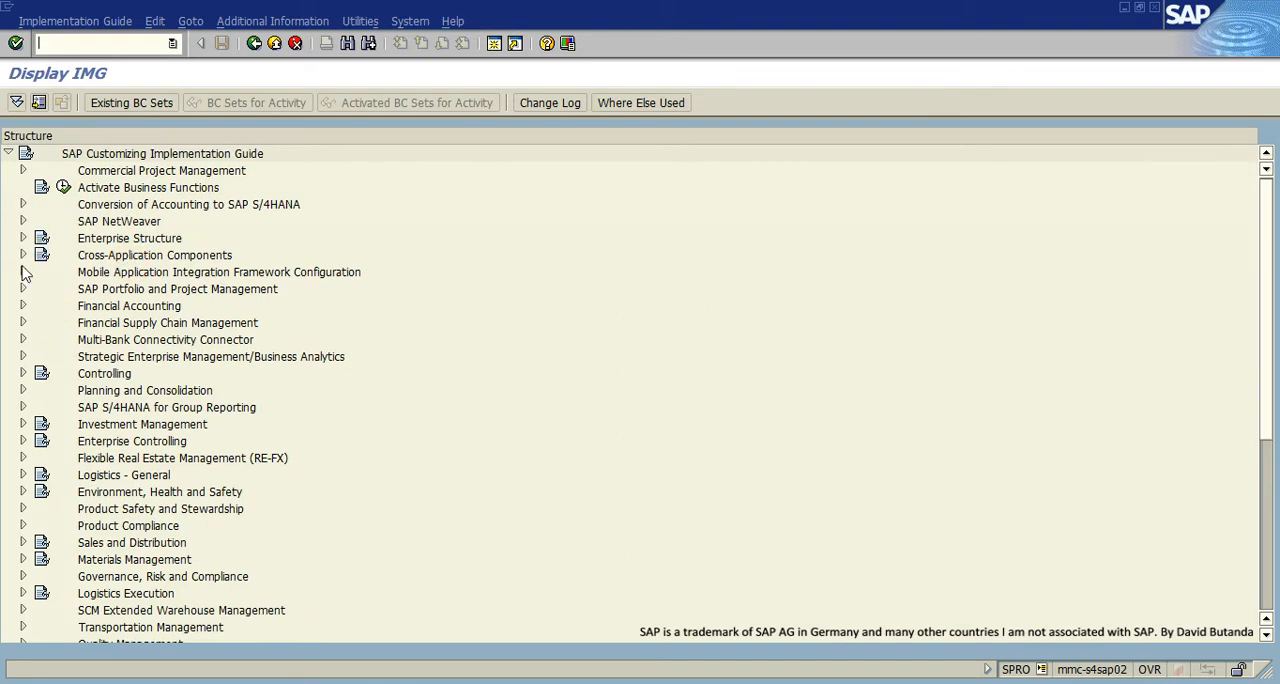
- Run Define Attributes of Material Types under Logistics - General, Material Master, Basic Settings, Material Types
click(24, 476)
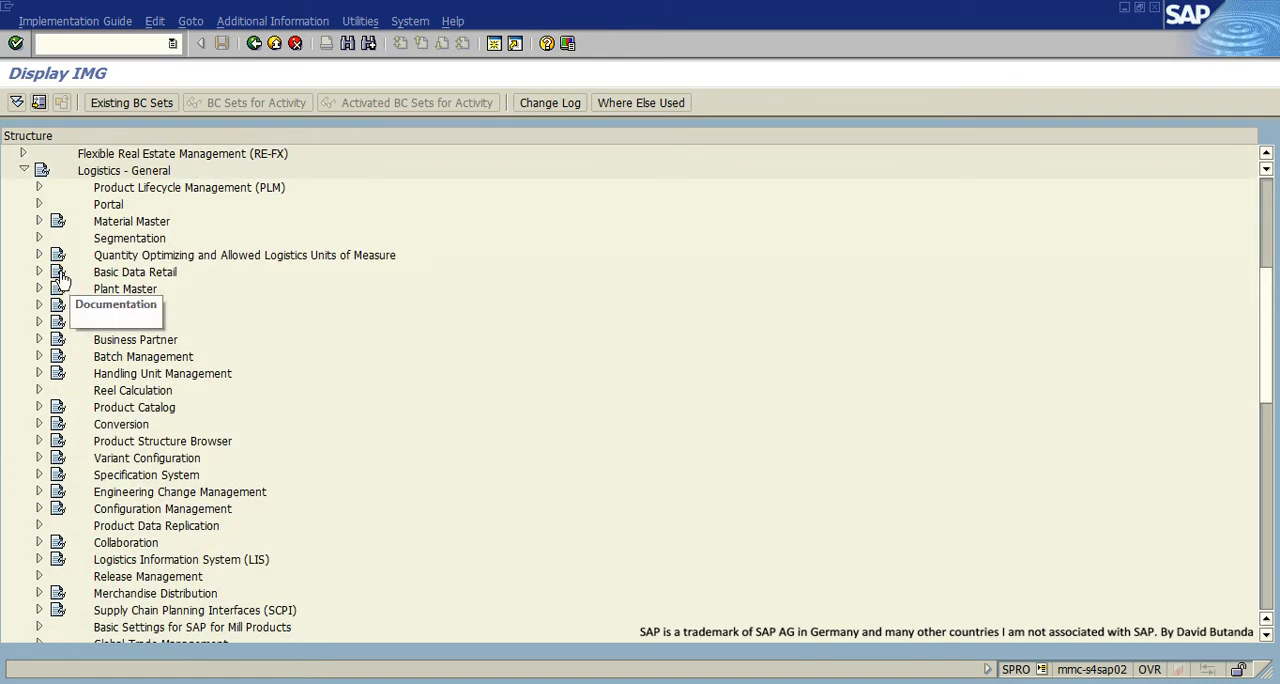
click(39, 221)
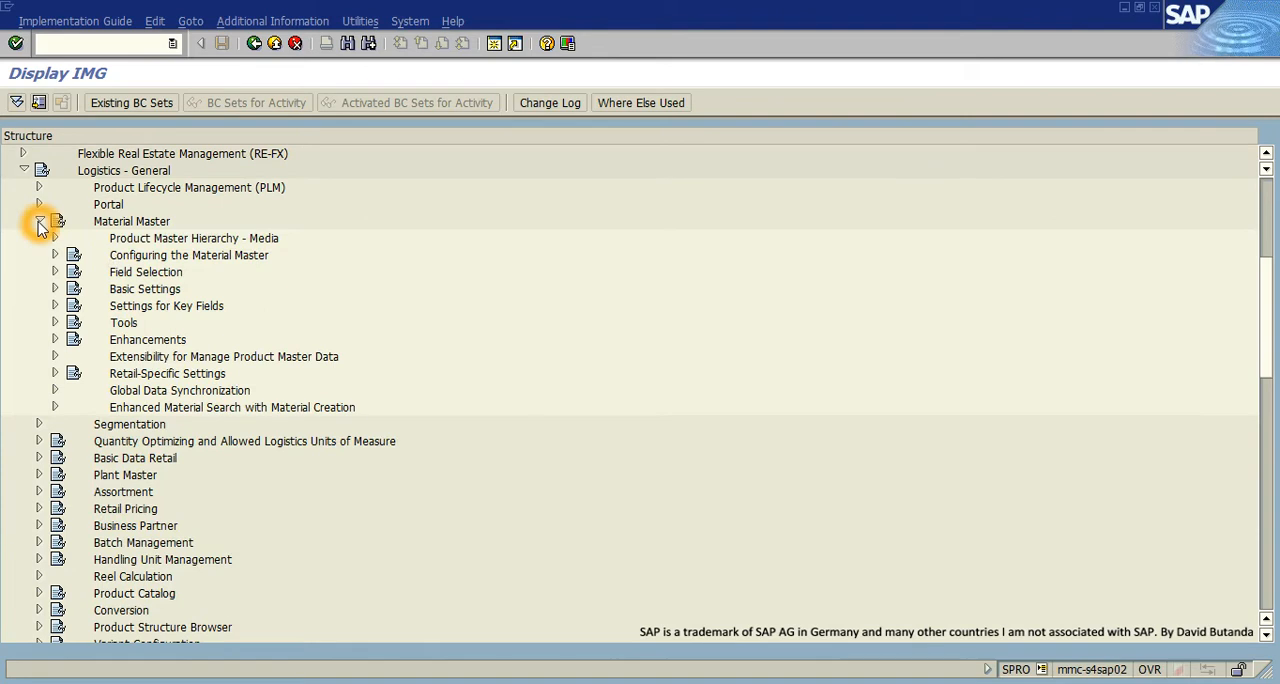
click(55, 289)
click(185, 358)
click(86, 363)
click(70, 357)
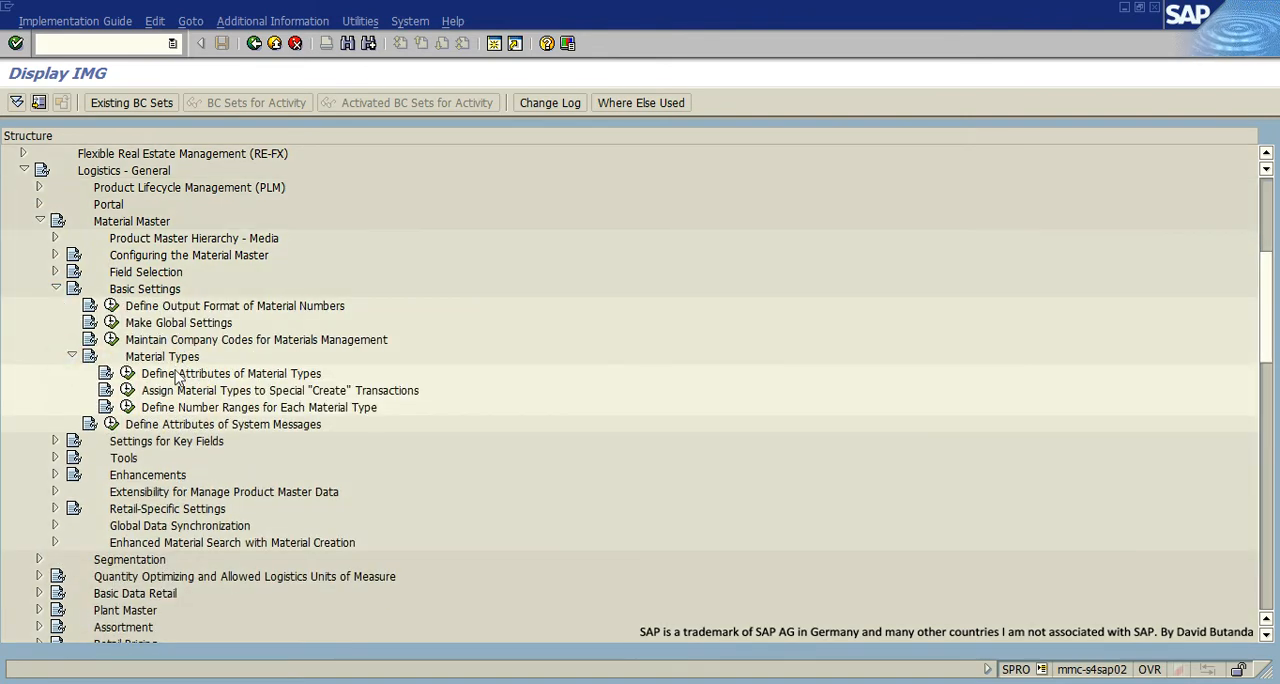
click(128, 375)
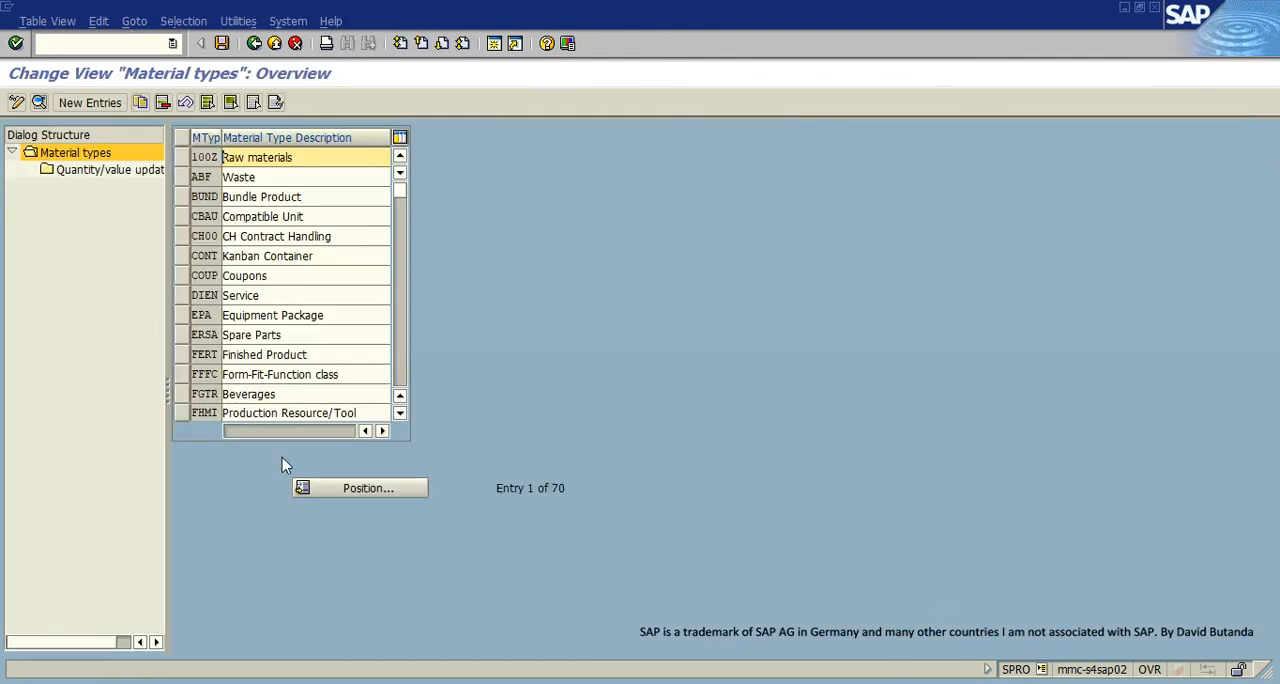
- Position the material types list at ROH and open the details of that raw materials entry
click(335, 488)
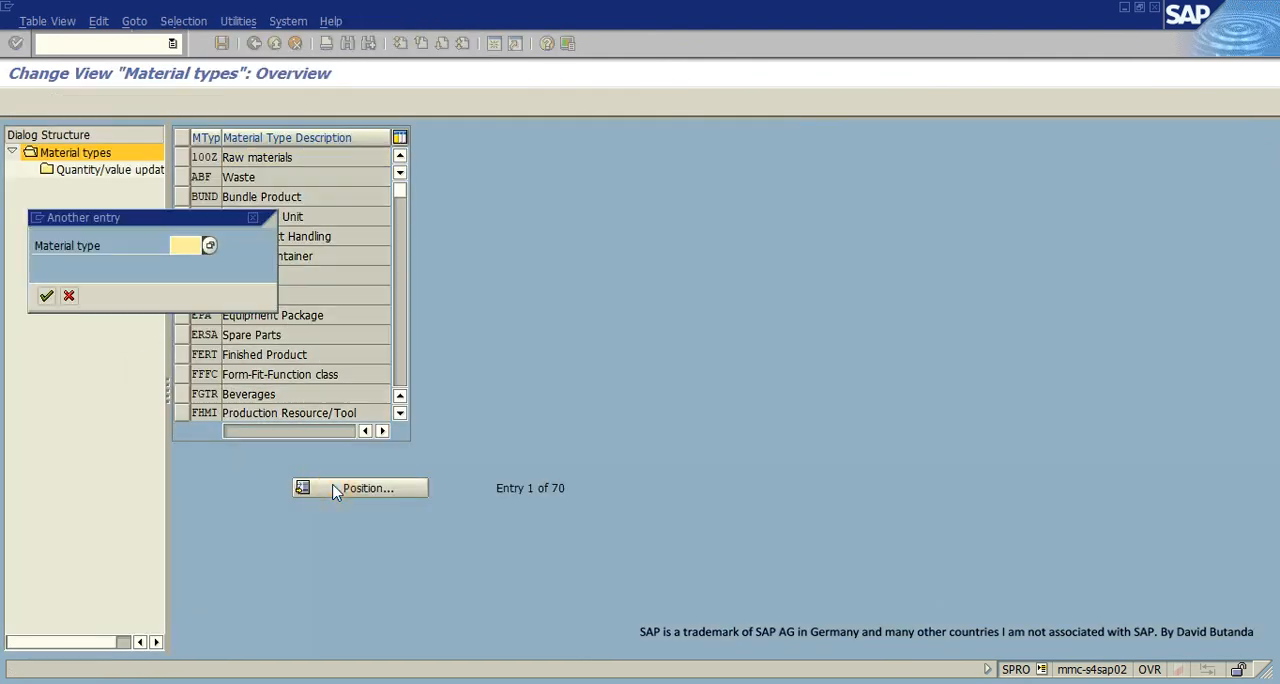
text(ROH)
key(Return)
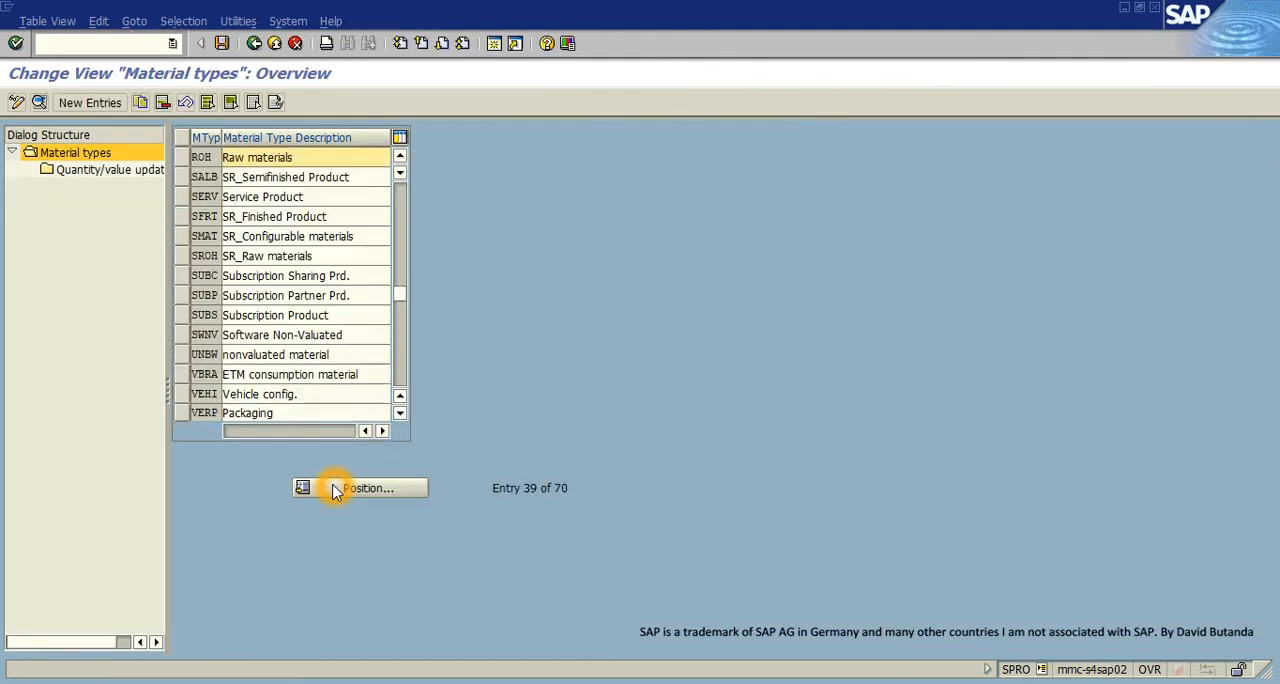
click(181, 157)
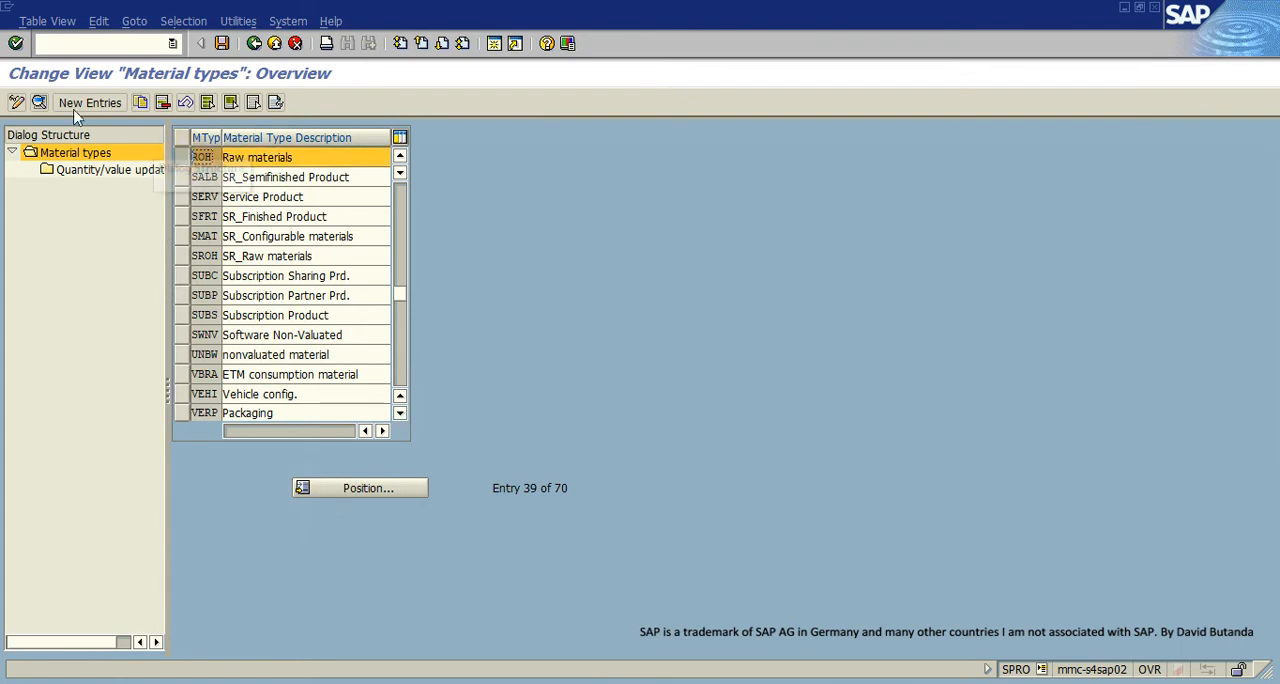
click(38, 103)
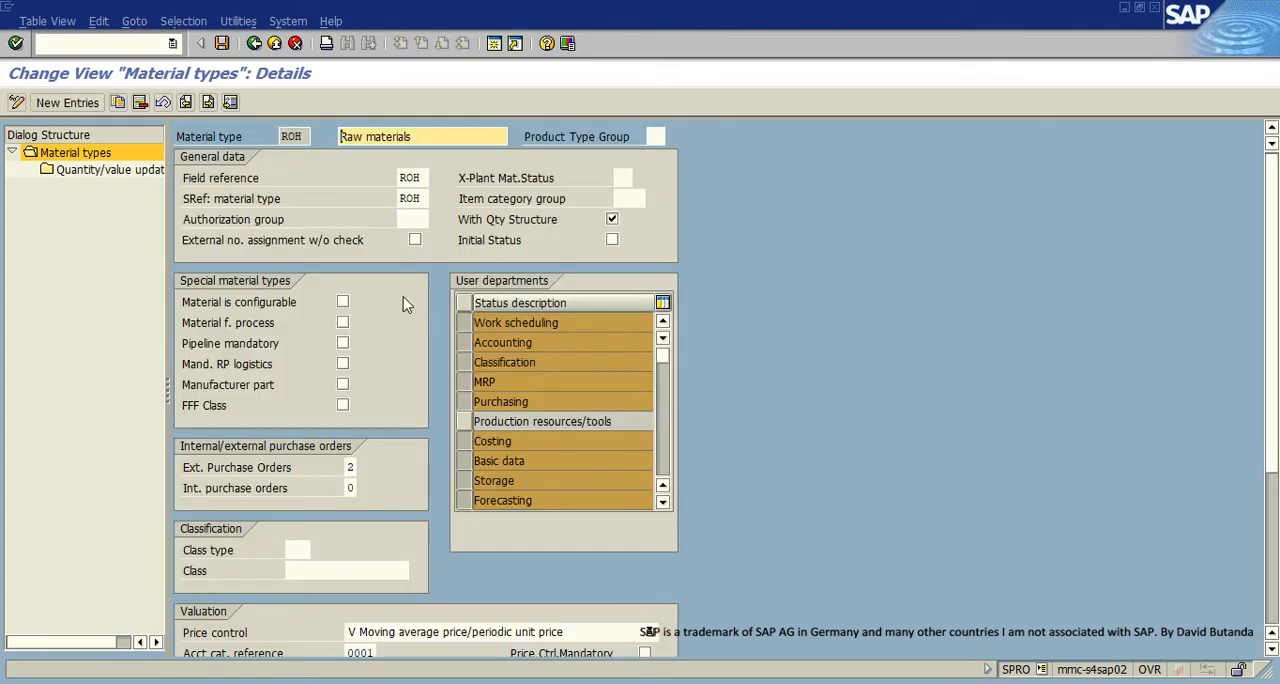
- Examine the internal purchase orders setting of material type ROH and its possible values without changing it
click(353, 488)
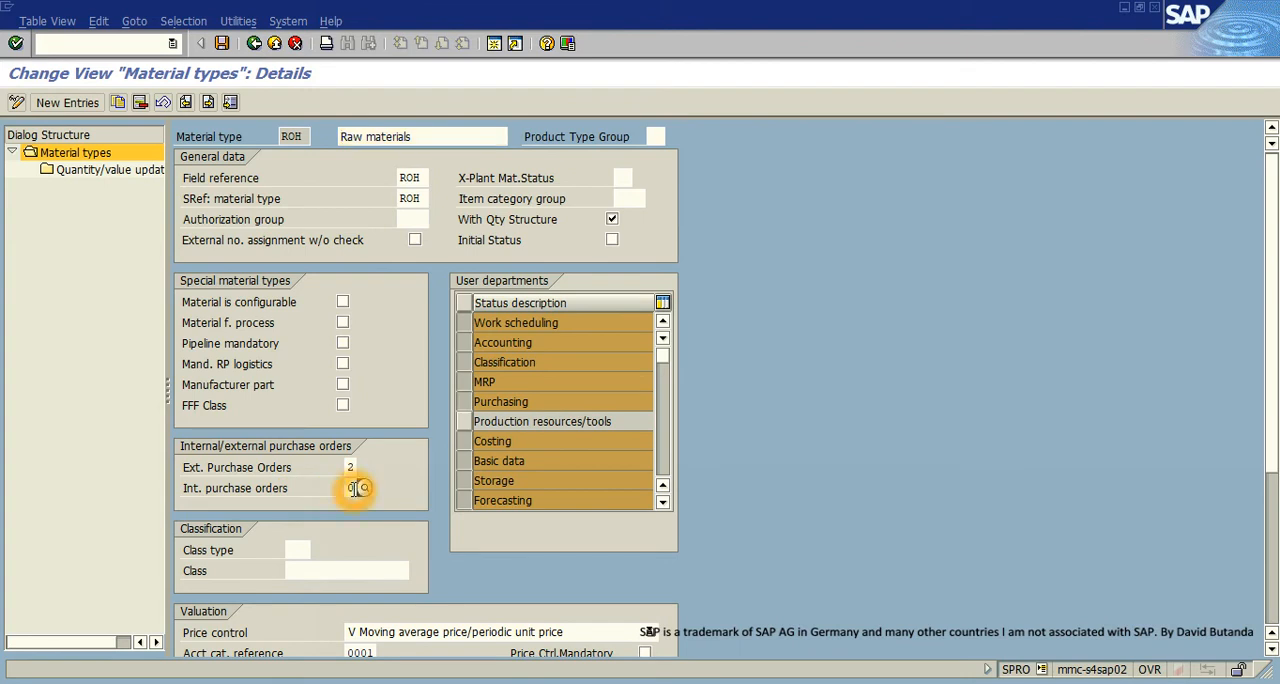
click(366, 492)
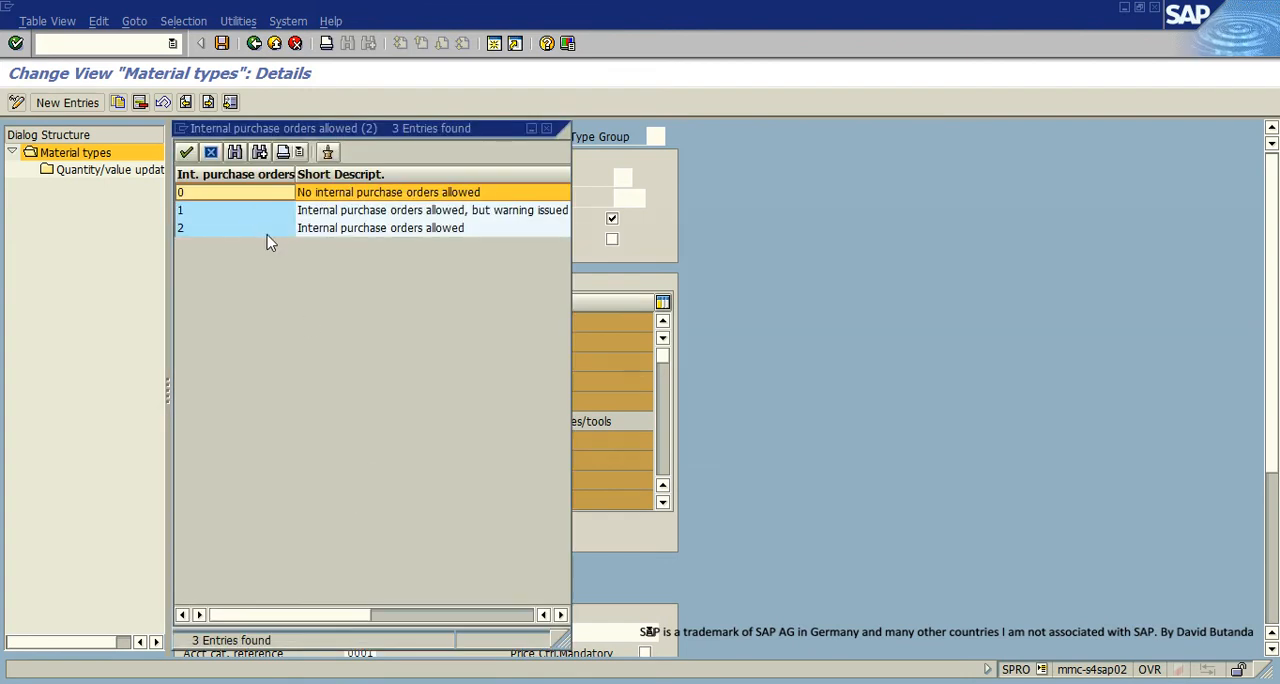
click(548, 130)
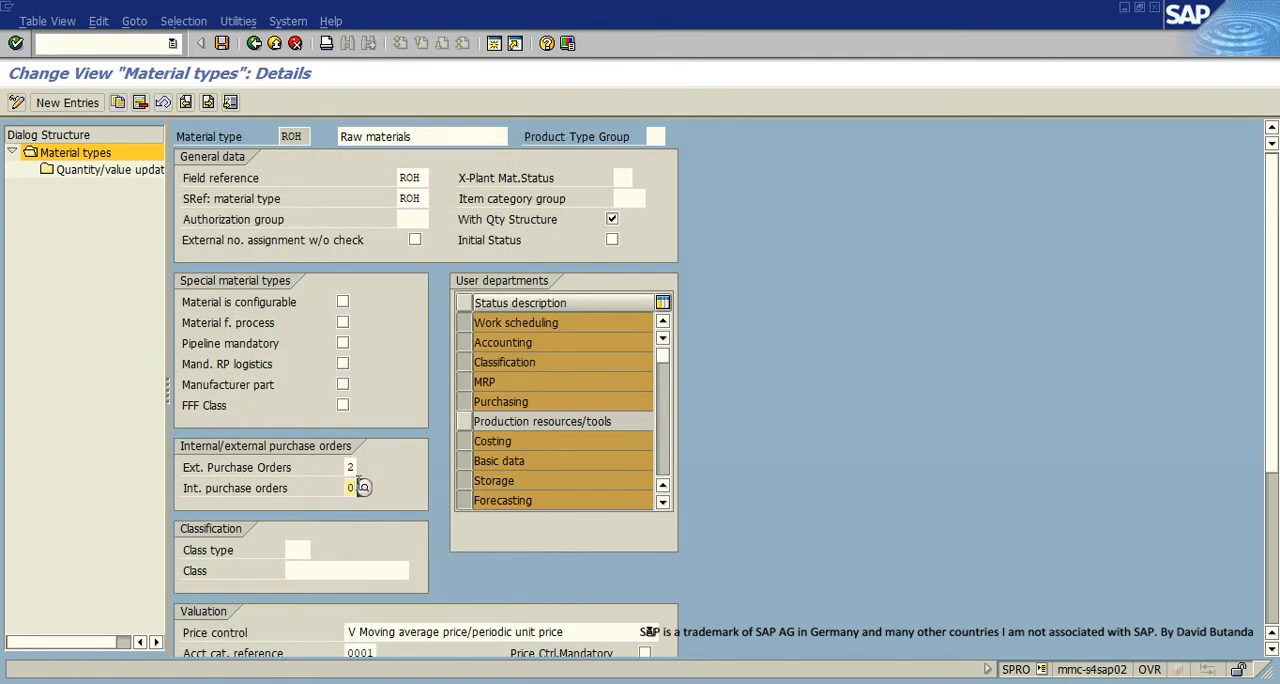
click(361, 486)
click(351, 488)
drag(352, 488, 280, 487)
click(356, 486)
click(334, 488)
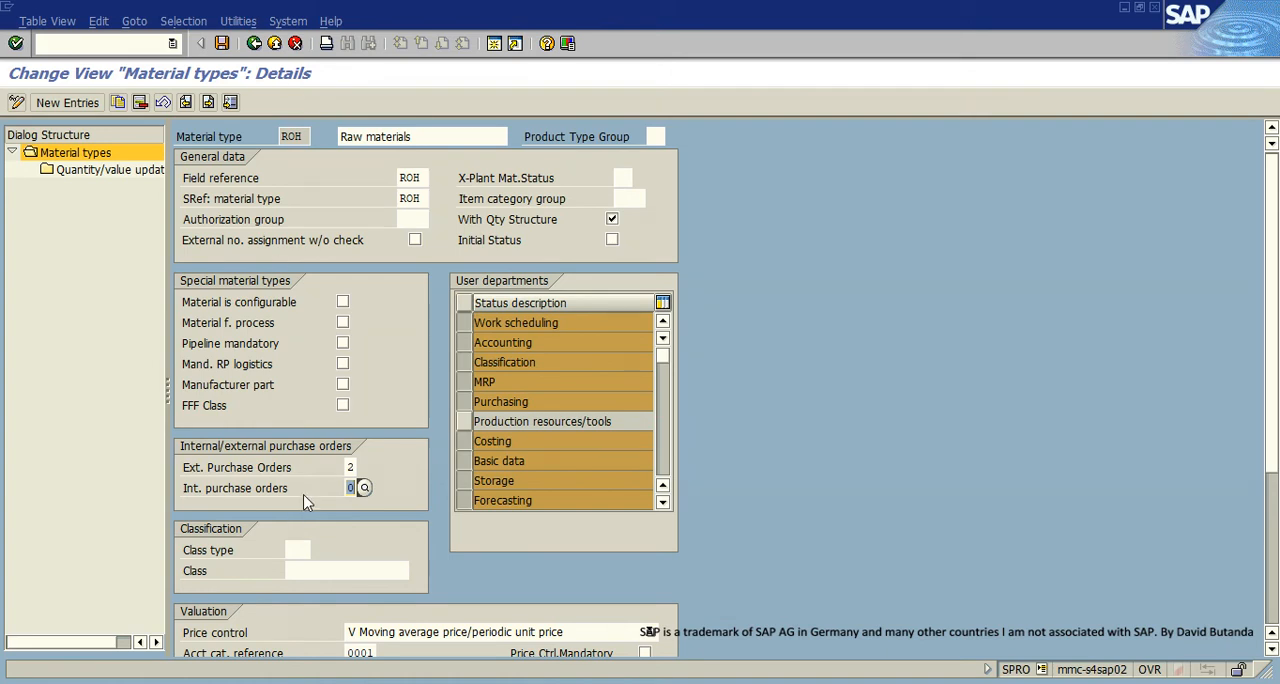
- Exit the material type details and the implementation guide, and return to X9's stock/requirements list
click(276, 46)
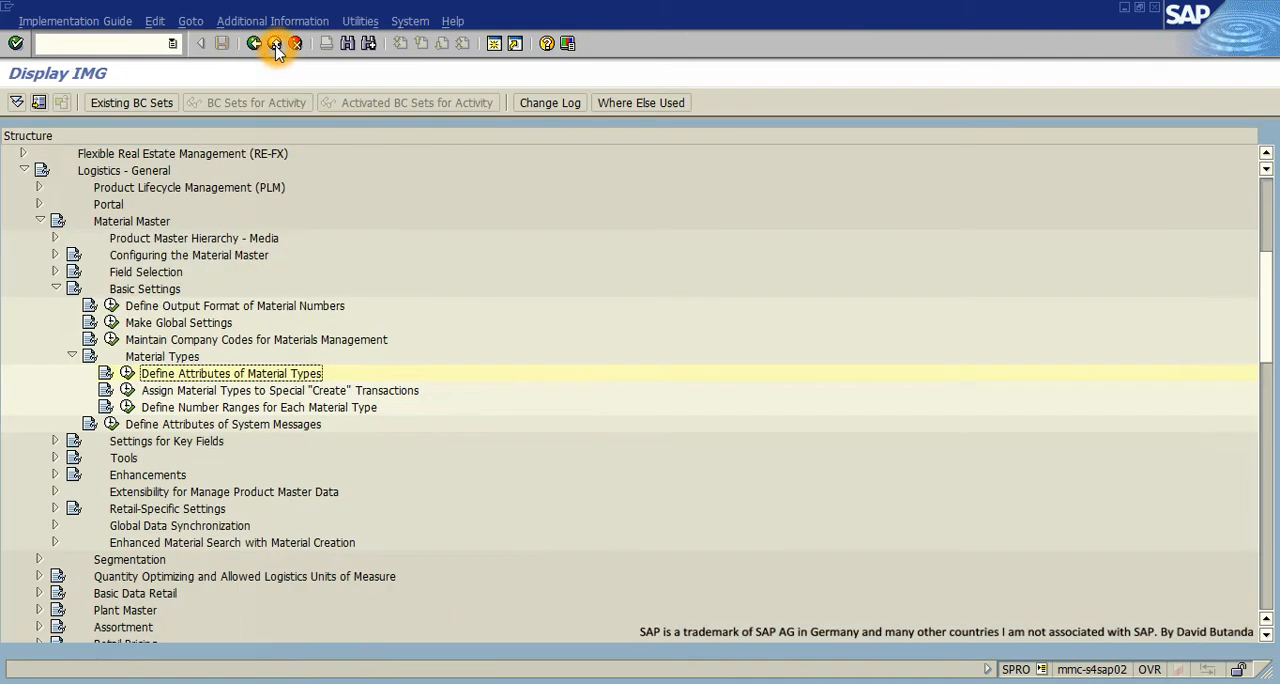
click(276, 46)
click(276, 46)
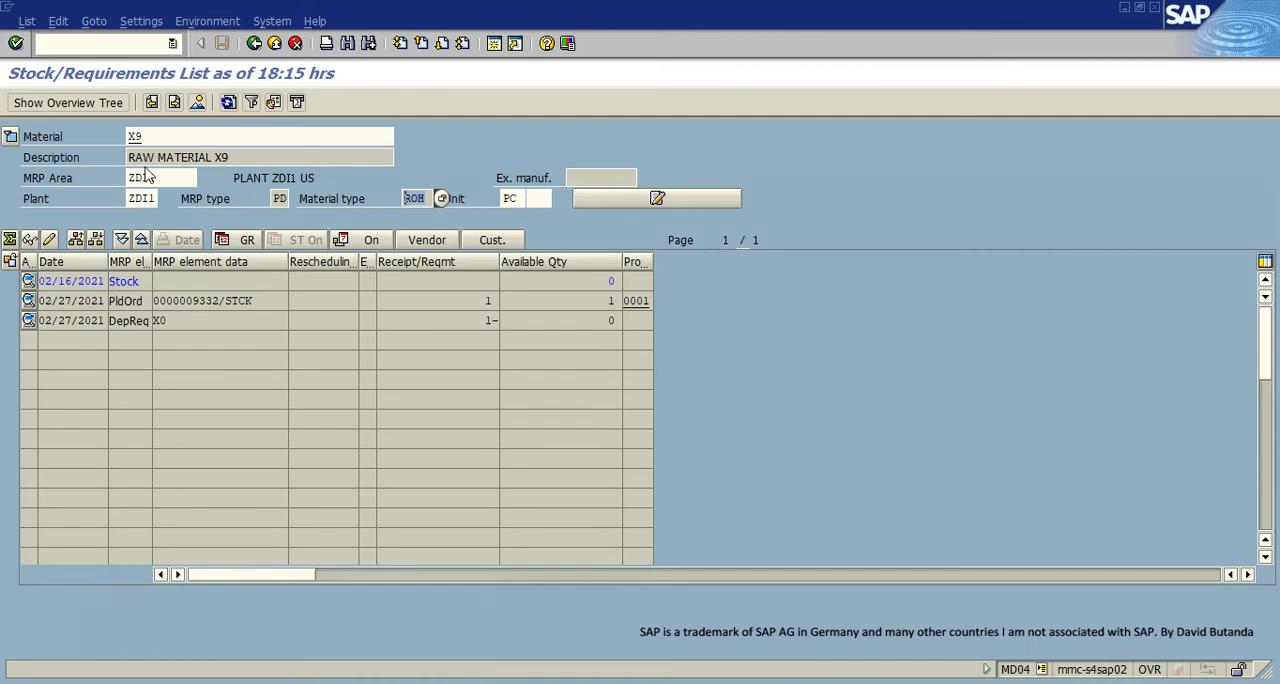
- Display the stock/requirements list for material X10, refresh it, and check its purchase requisition and the dependent requirement from X9
double_click(152, 137)
click(280, 337)
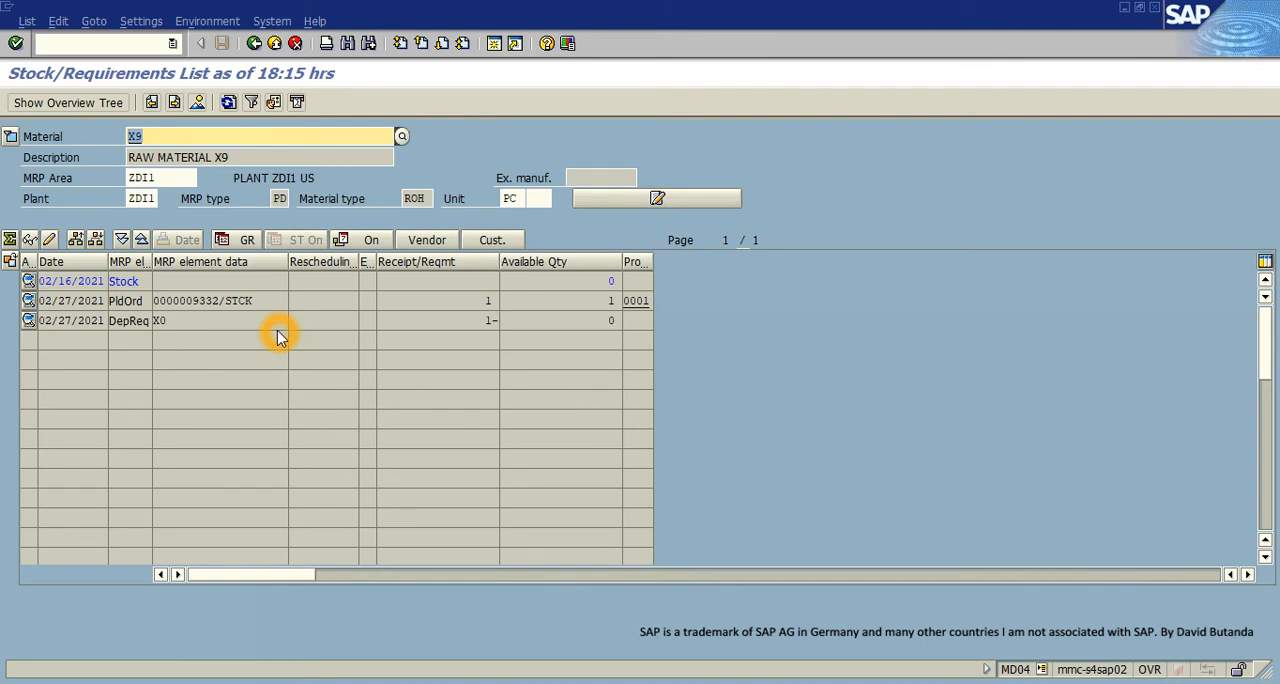
text(X10)
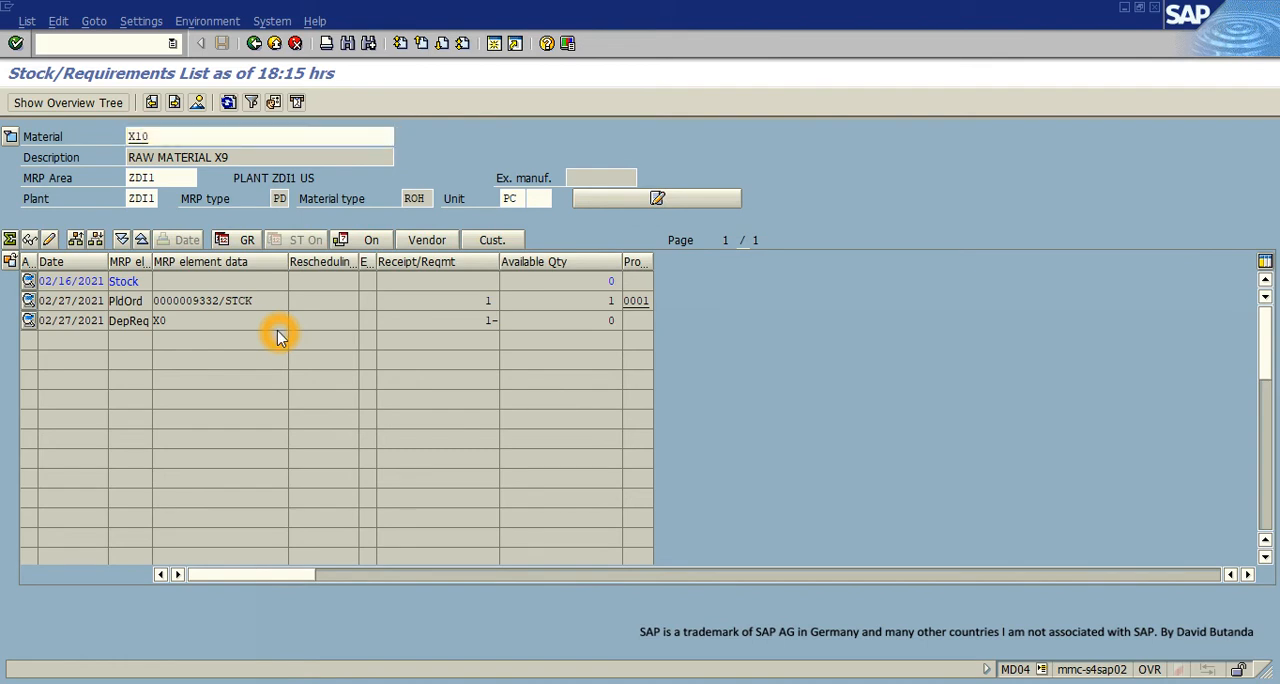
key(Return)
click(228, 102)
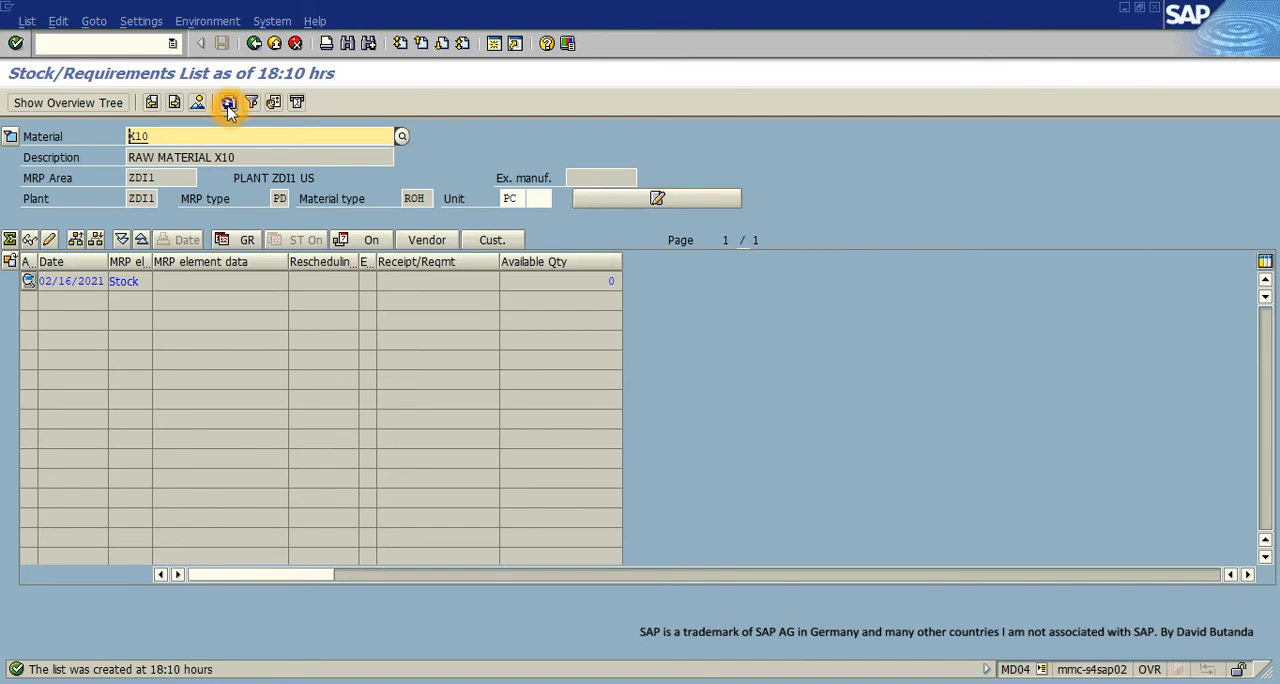
click(140, 301)
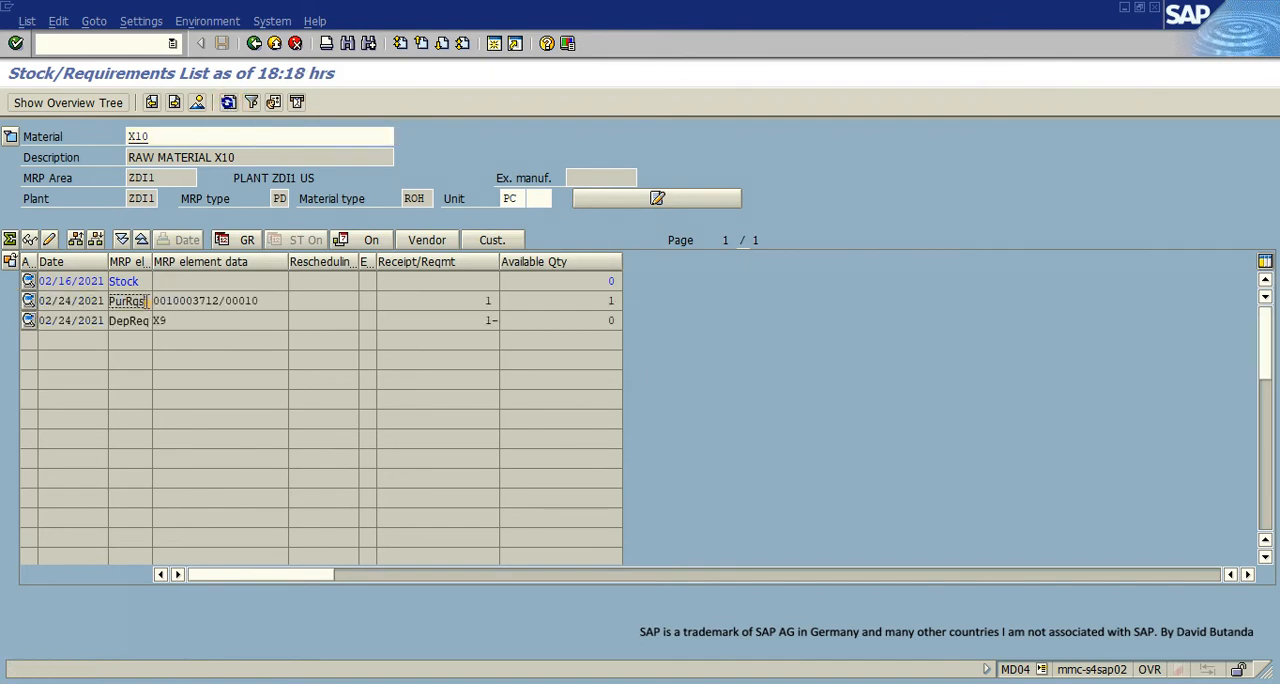
mouse_move(152, 322)
mouse_down()
mouse_move(124, 320)
mouse_move(155, 322)
mouse_up()
click(160, 320)
click(174, 282)
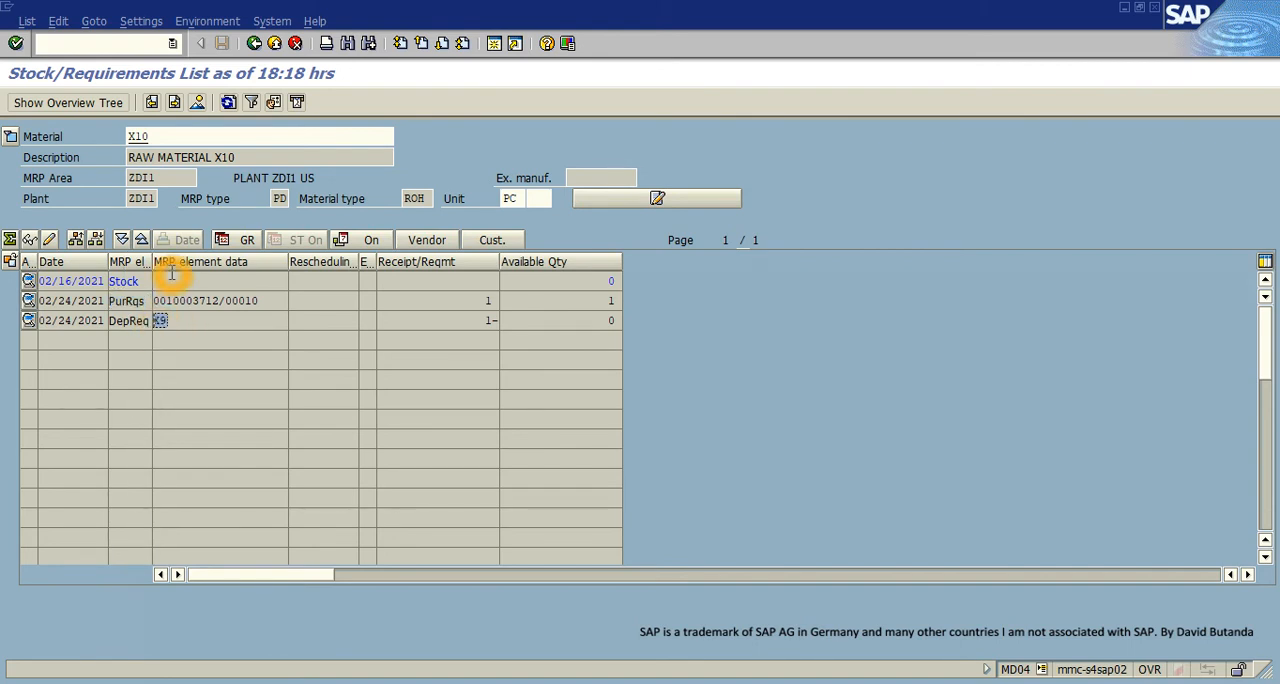
- Display the stock/requirements list for material X11, refresh it, and check the dependent requirement's source material
click(157, 137)
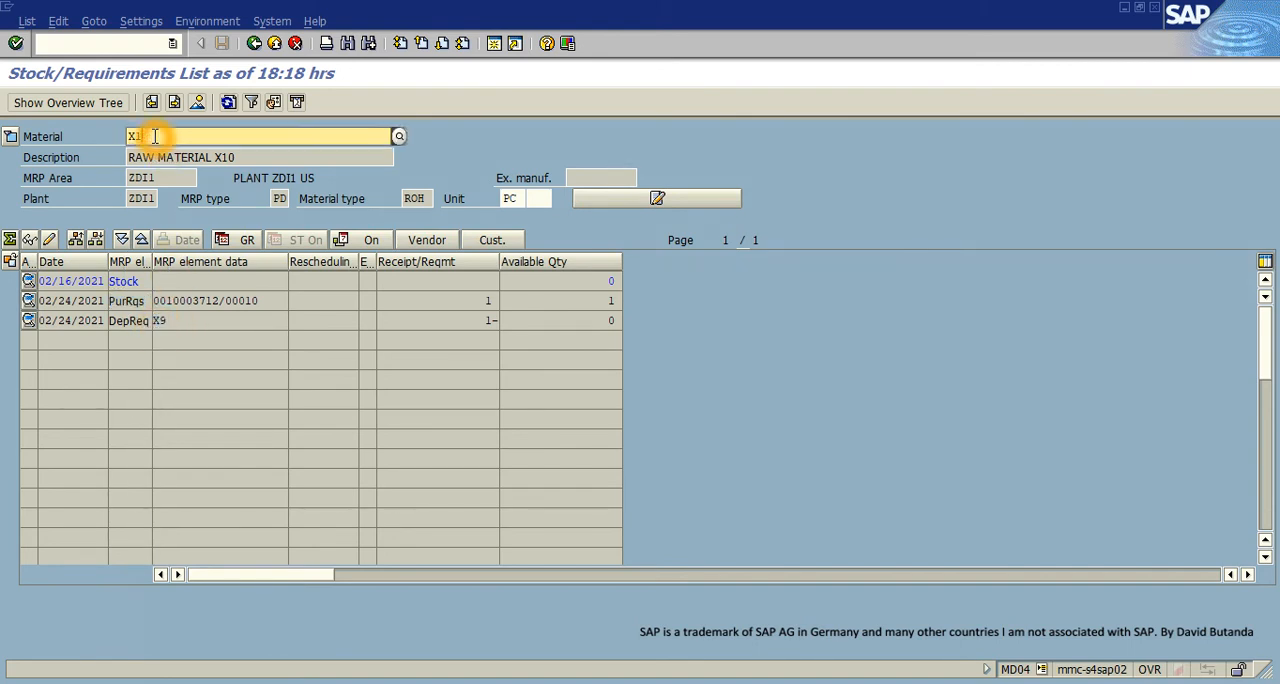
text(1)
key(Return)
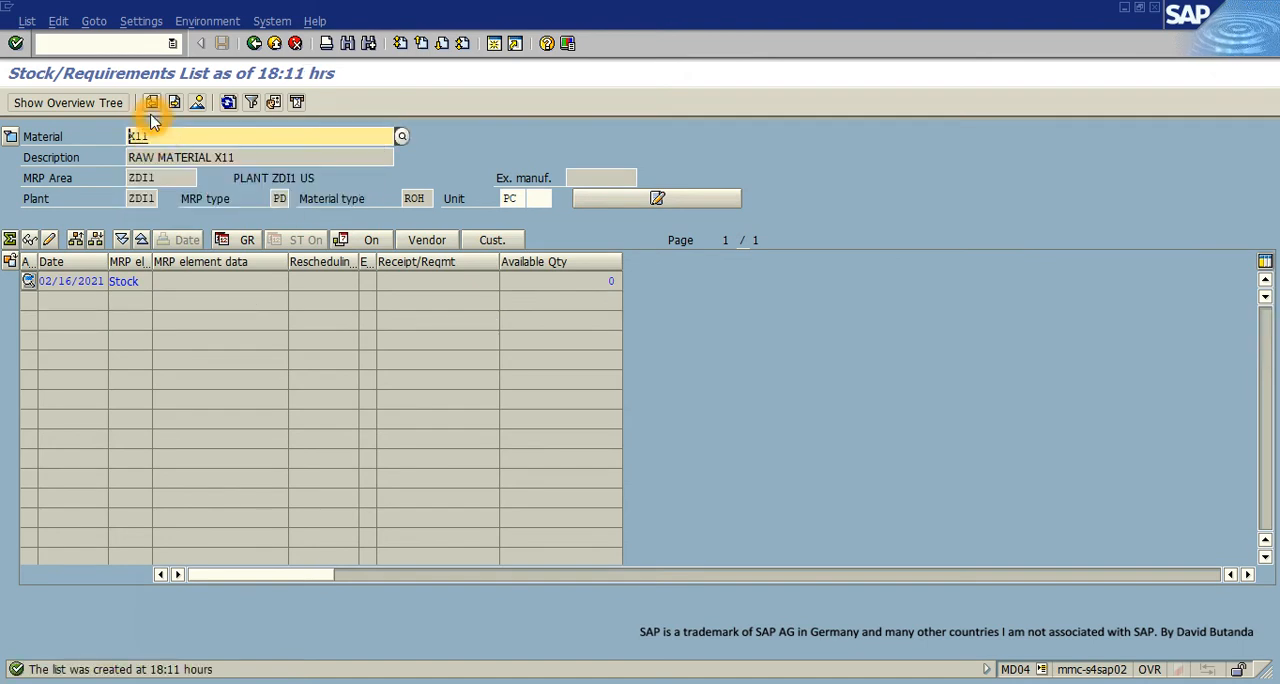
click(228, 102)
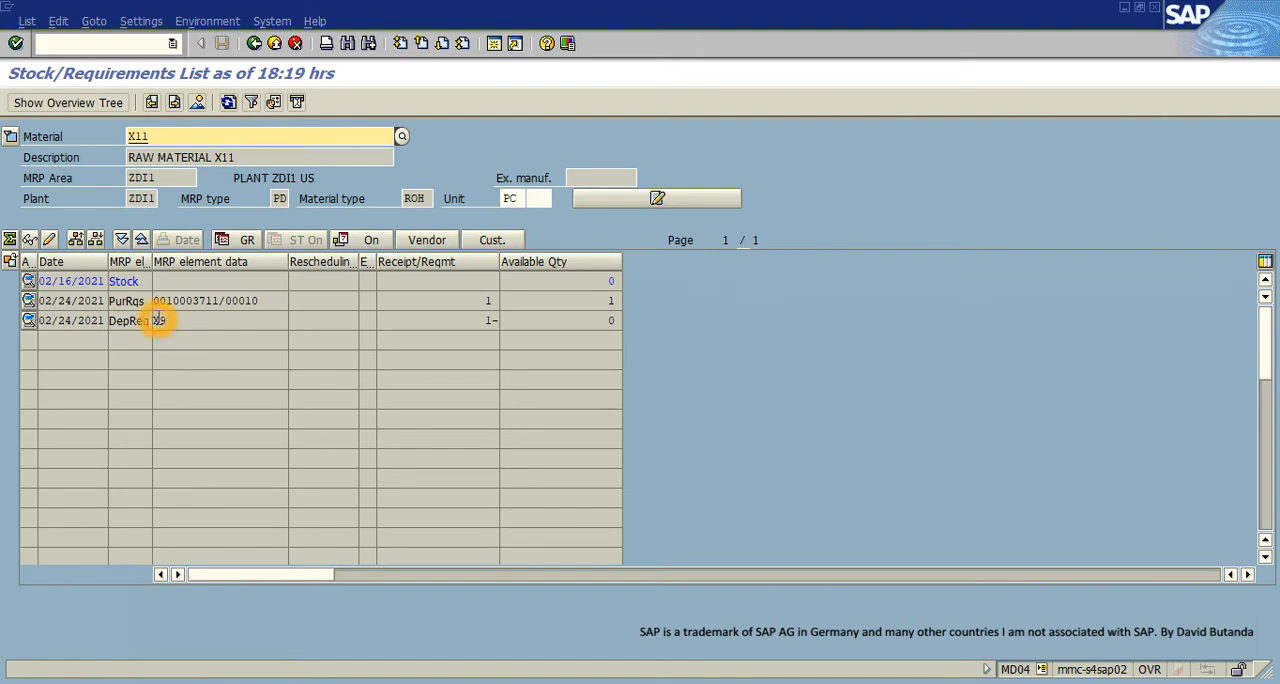
click(162, 320)
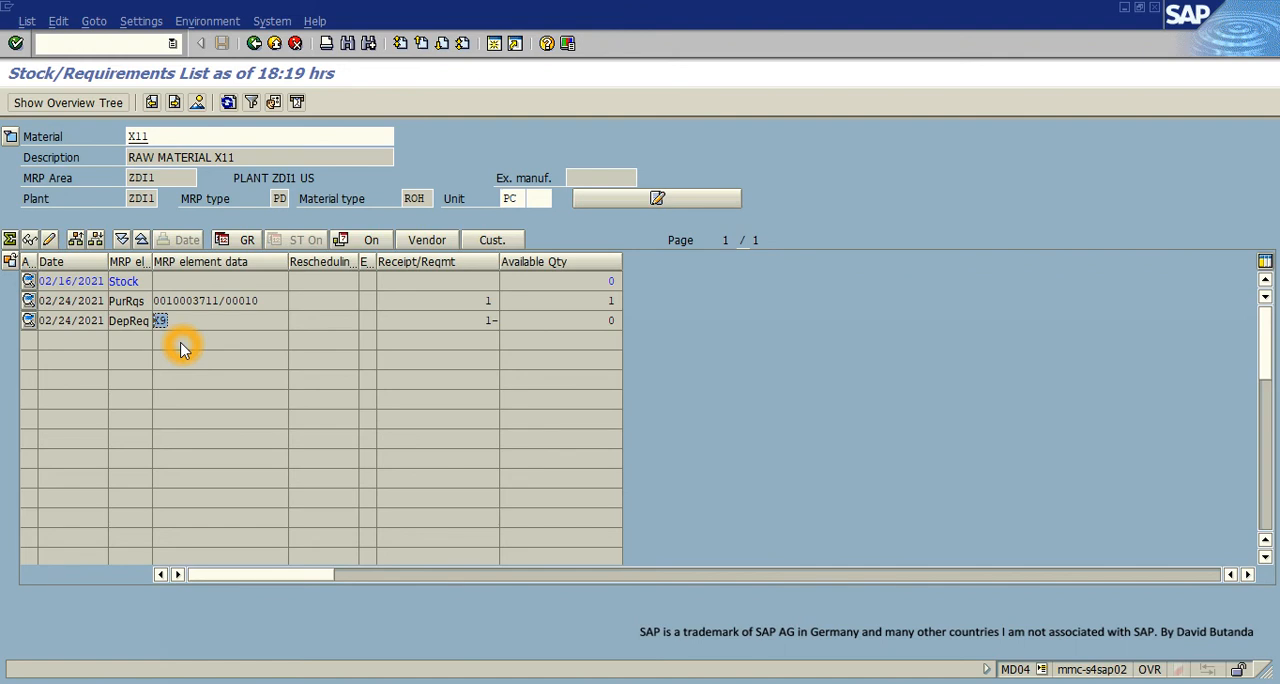
- Examine the purchase requisition and dependent requirement rows of X11, slightly widening the exception message column
click(373, 301)
click(373, 325)
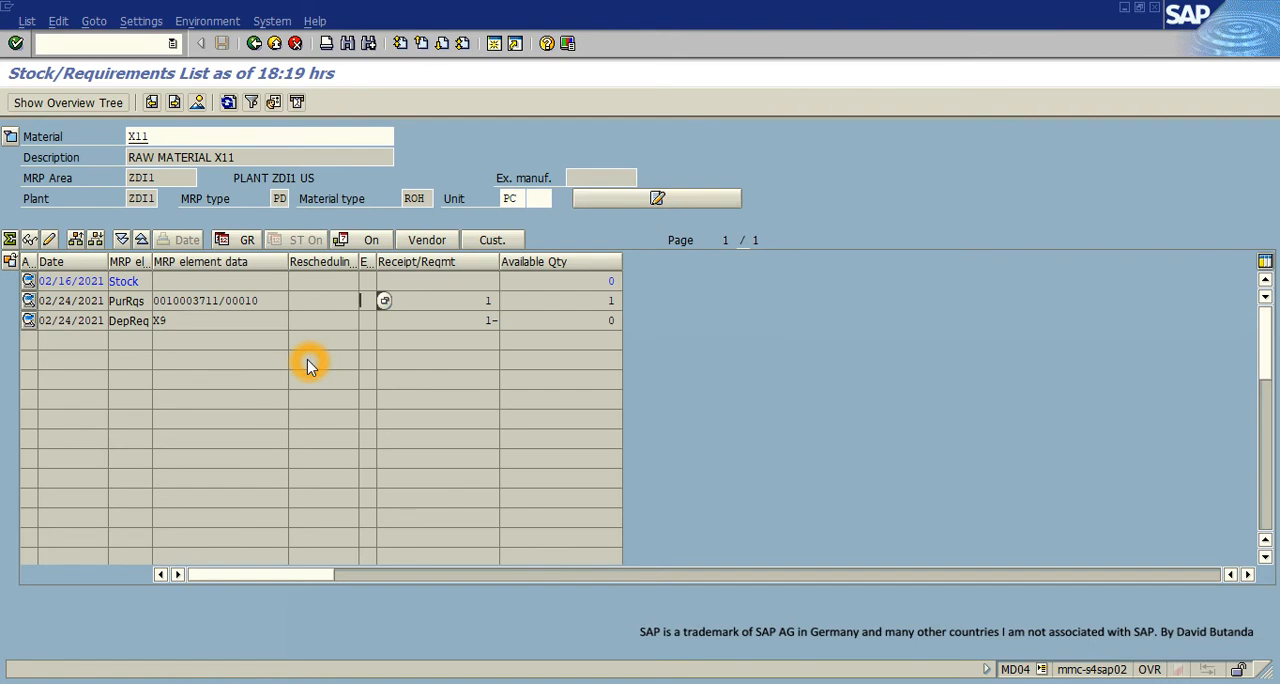
click(362, 320)
drag(372, 266, 379, 266)
click(197, 326)
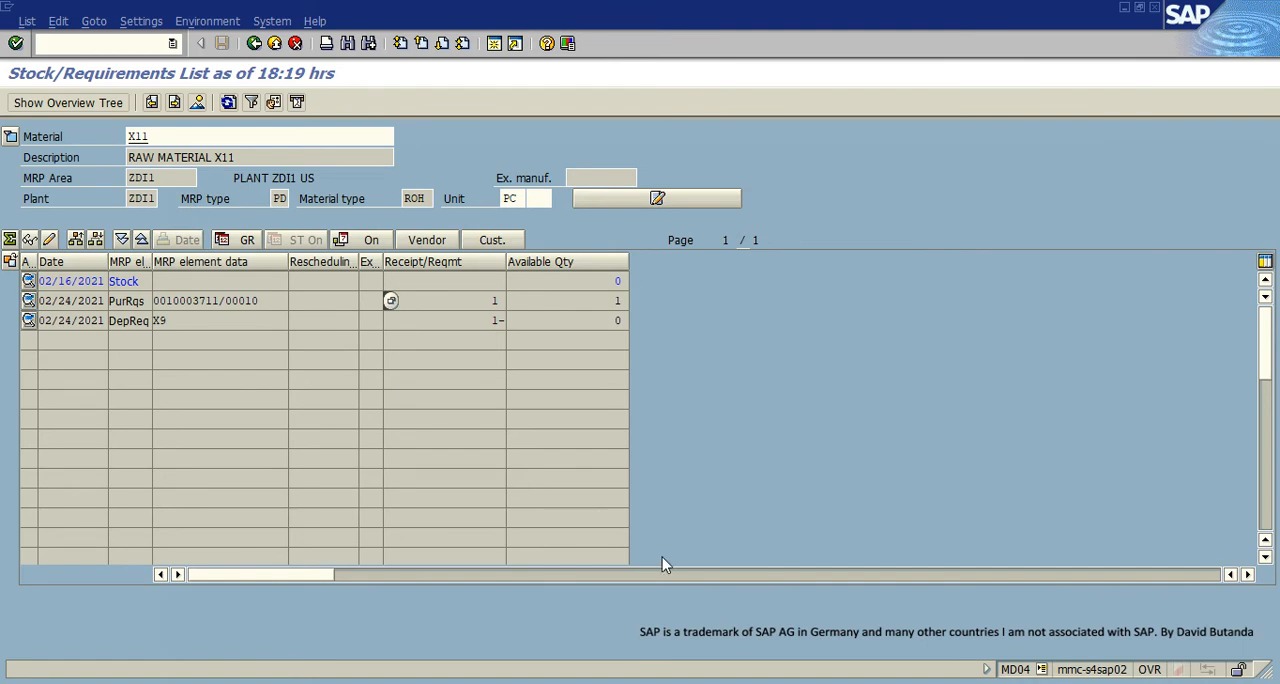
- Switch to the Google Slides presentation to view X11's place in the Phantom Assembly diagram, and return to SAP
mouse_move(668, 683)
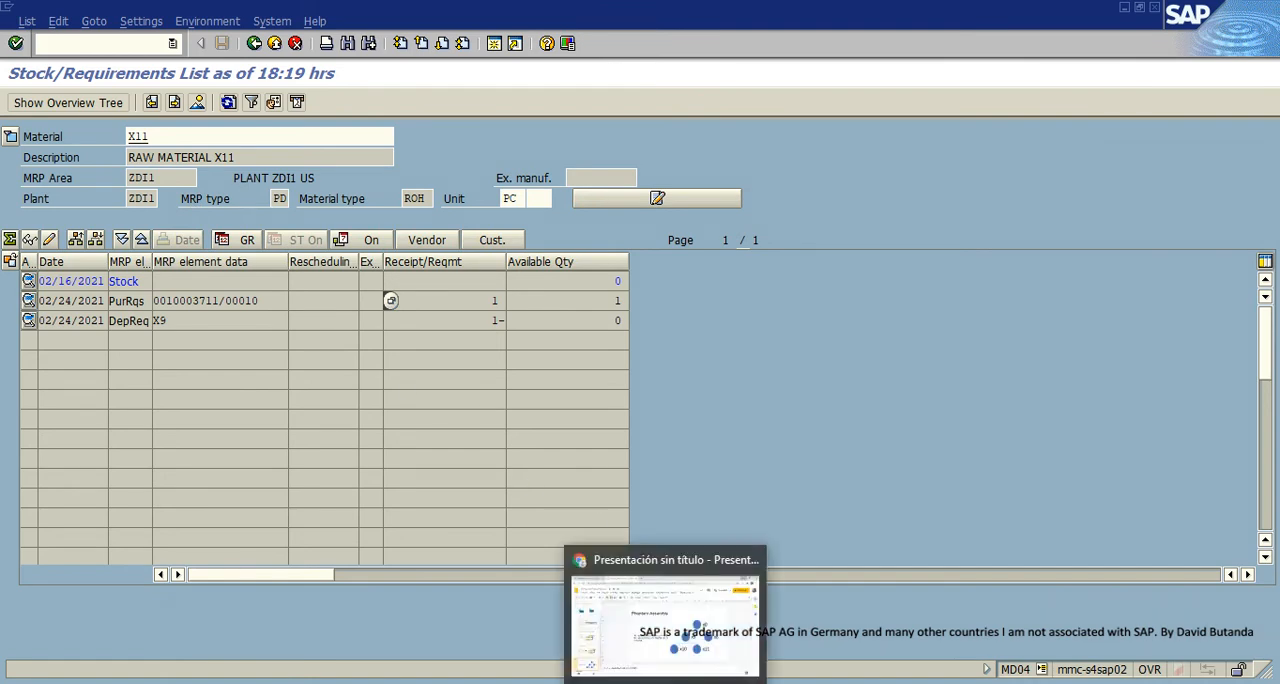
click(668, 630)
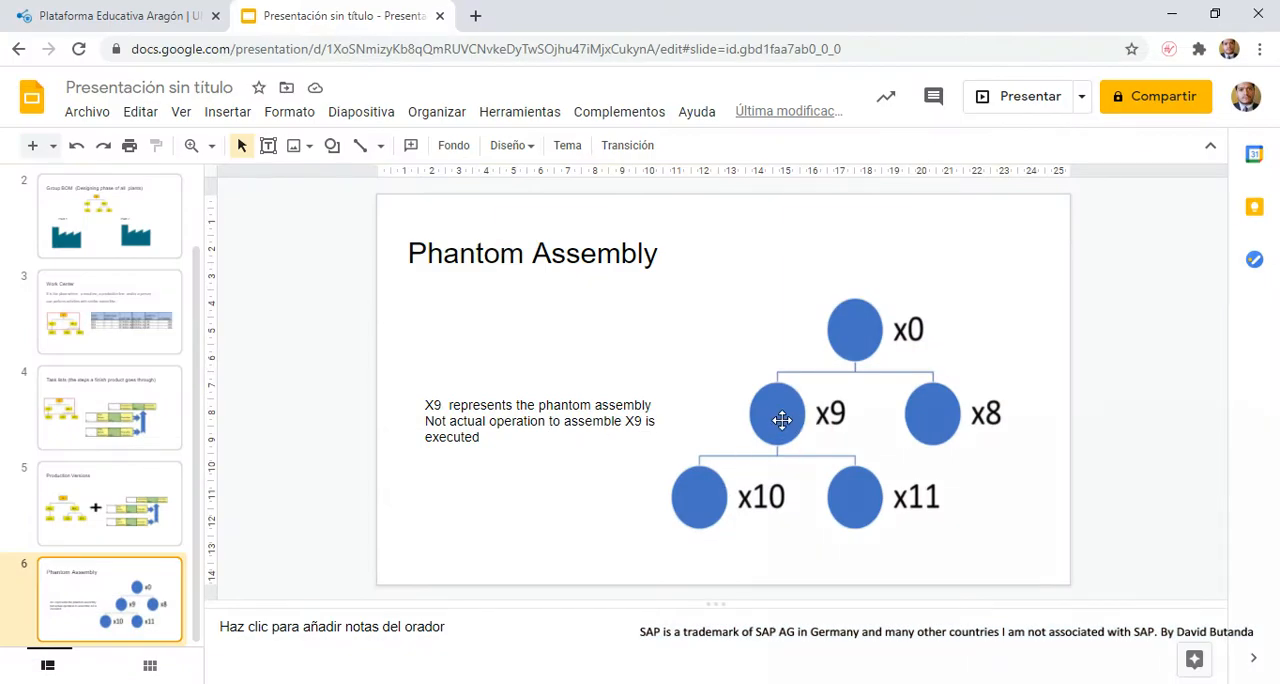
click(1172, 14)
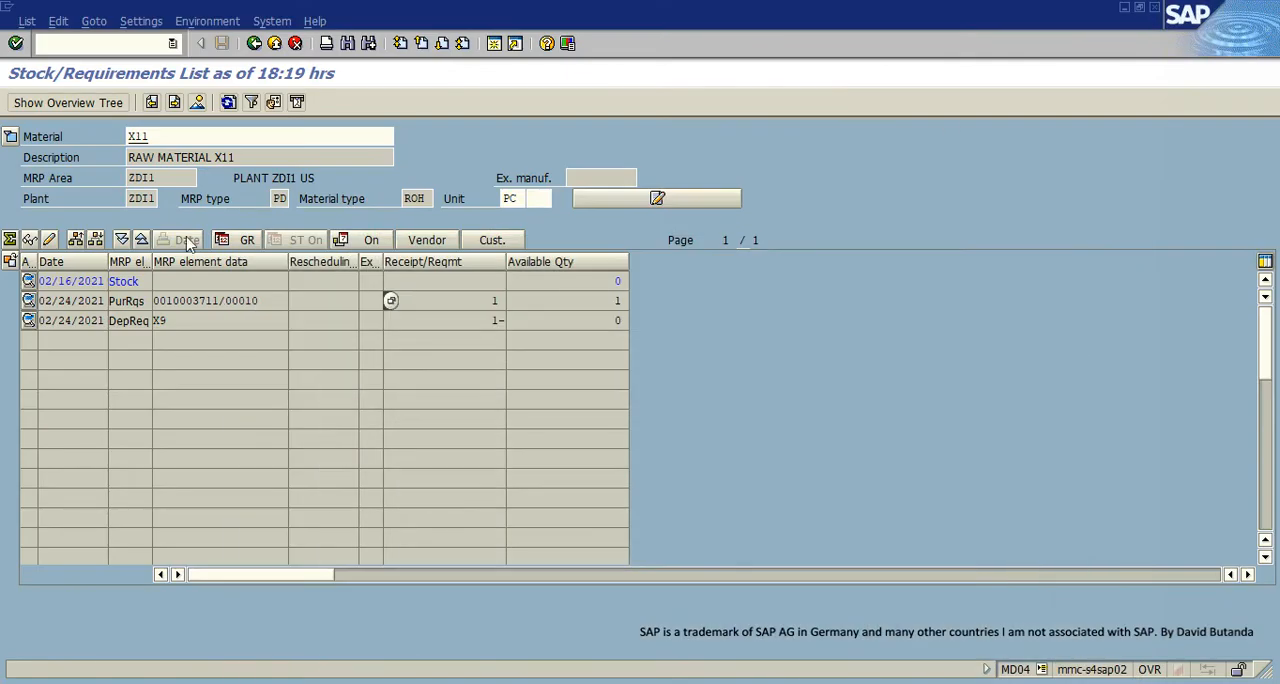
- Go back to X9's stock/requirements list and check its planned order and the dependent requirement from X0
click(147, 136)
key(F3)
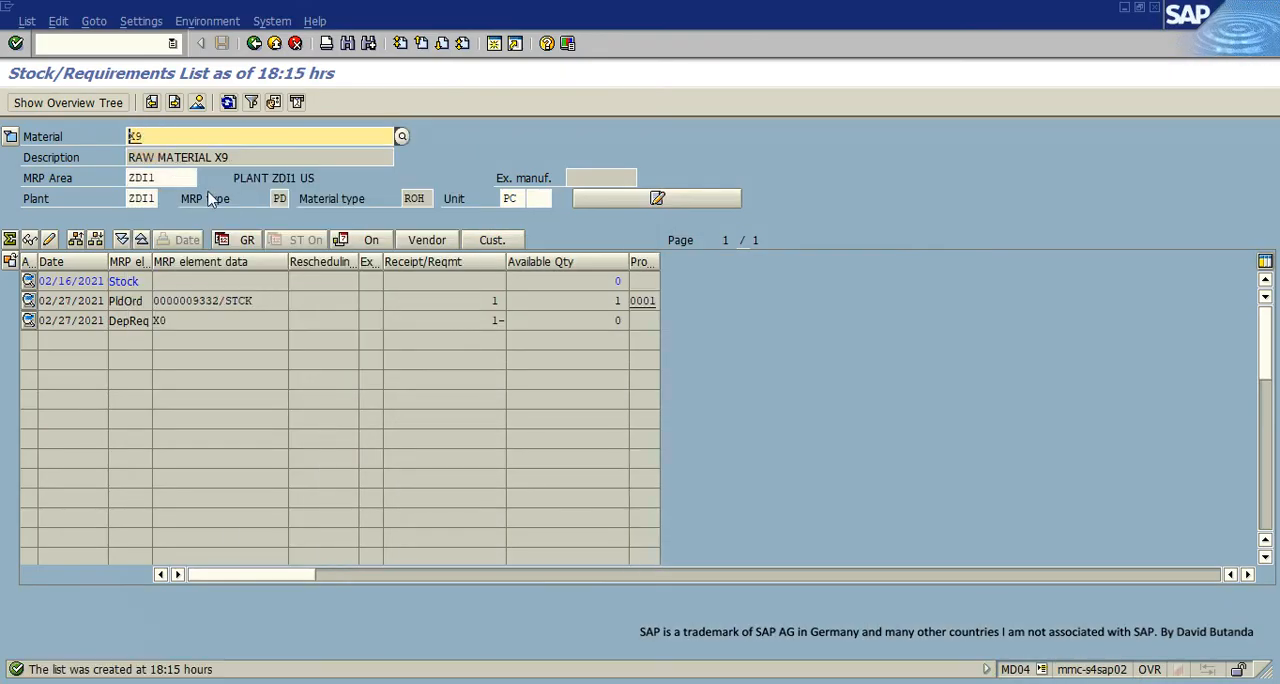
click(320, 243)
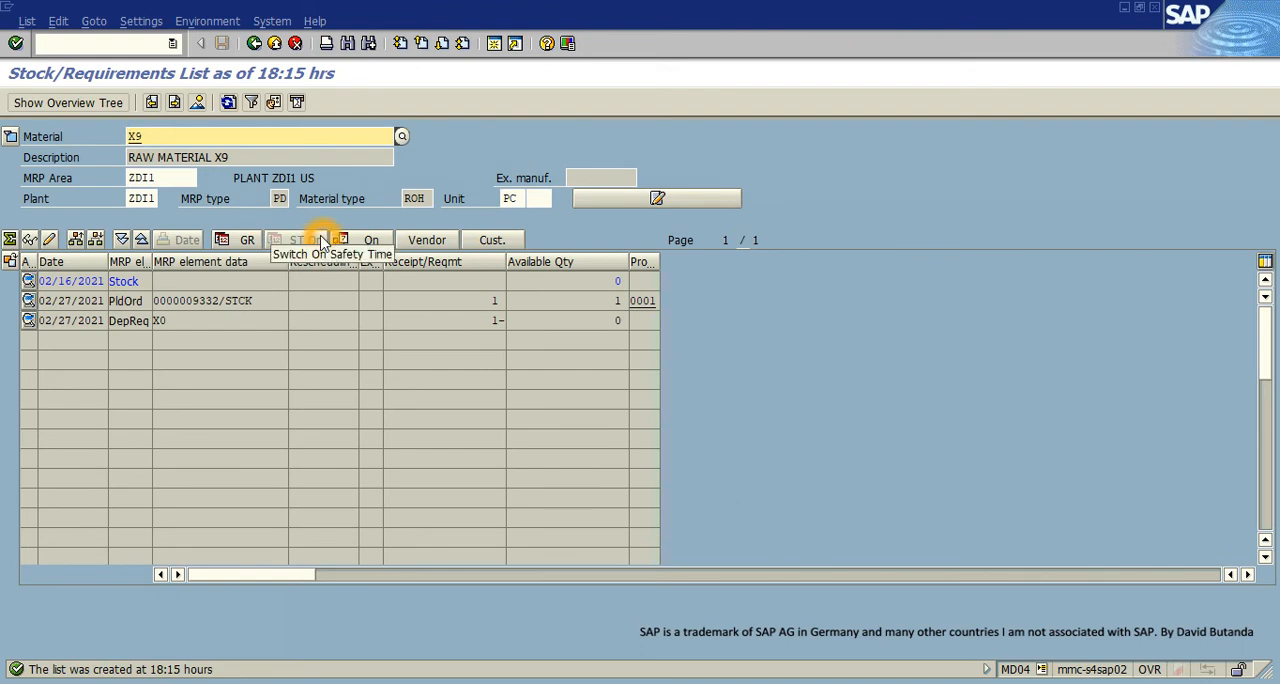
click(175, 320)
click(140, 301)
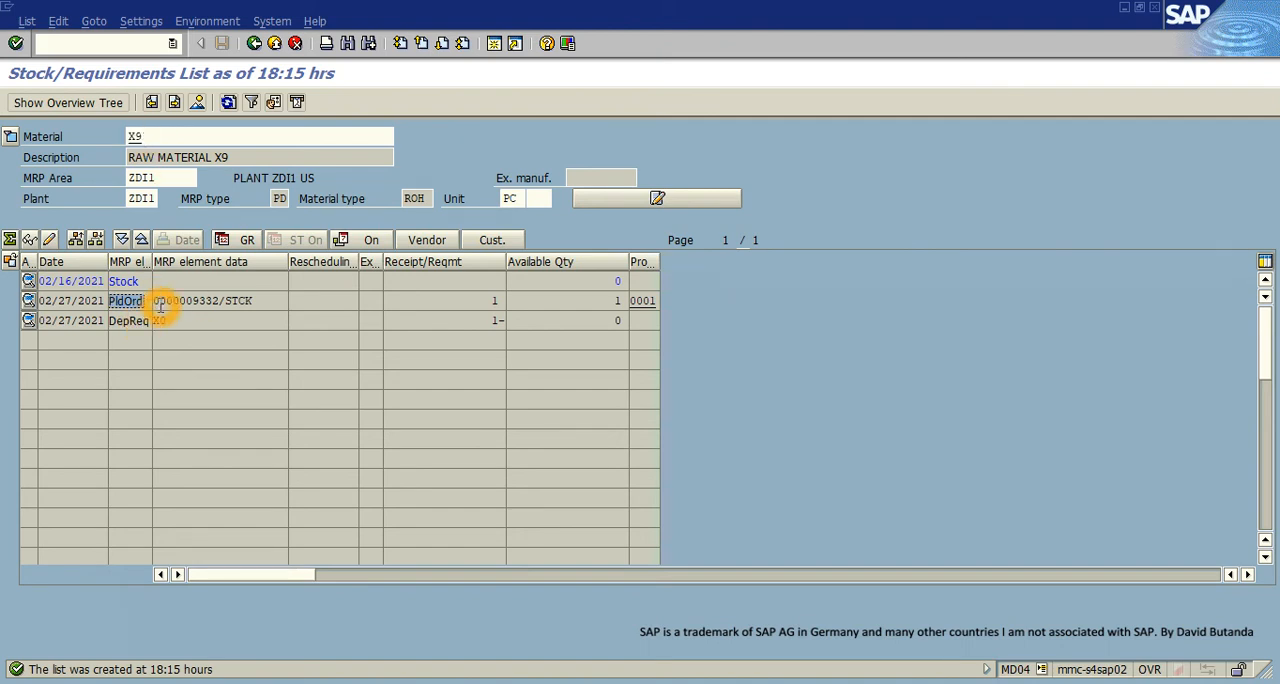
- Compare X9's planned order with the Phantom Assembly slide in Google Slides, returning to X9's list in SAP
click(749, 654)
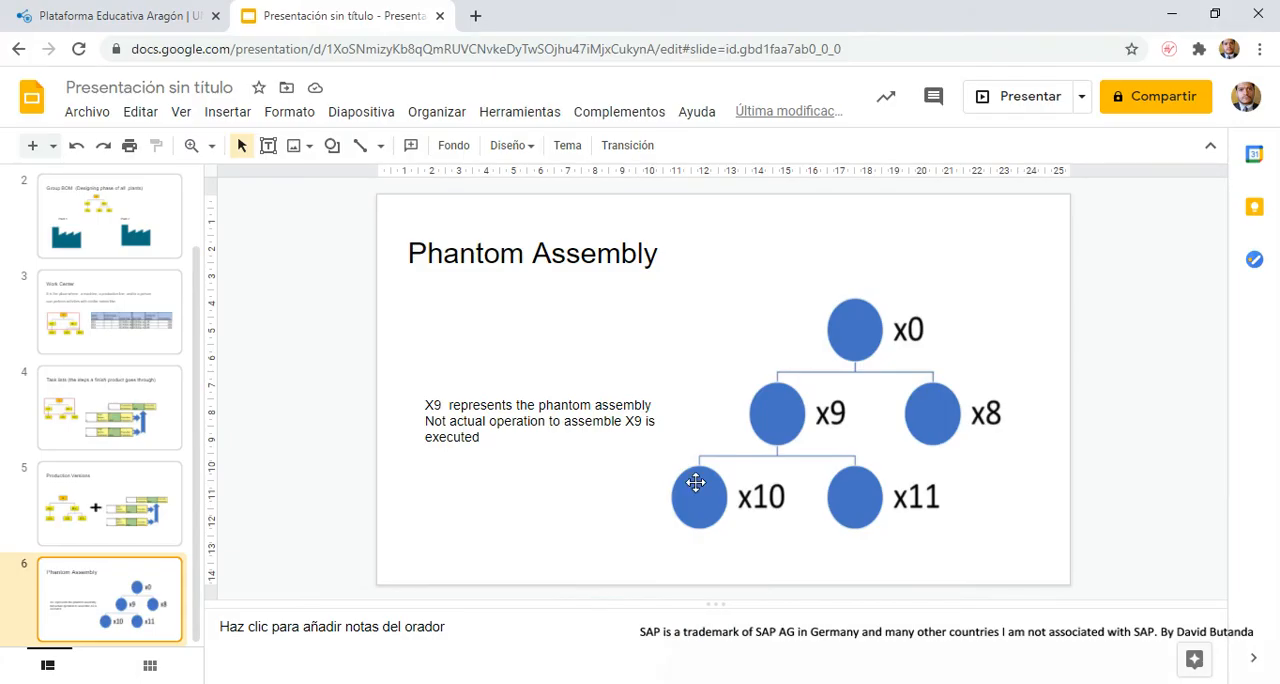
click(1171, 14)
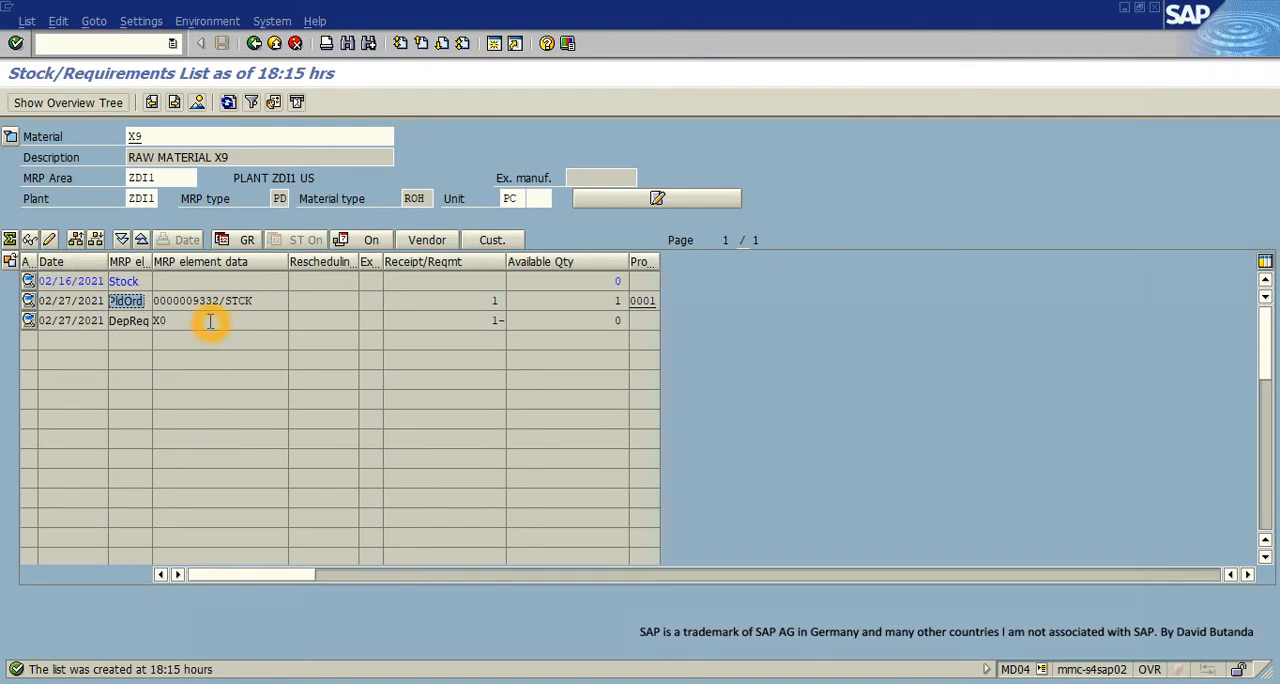
click(180, 305)
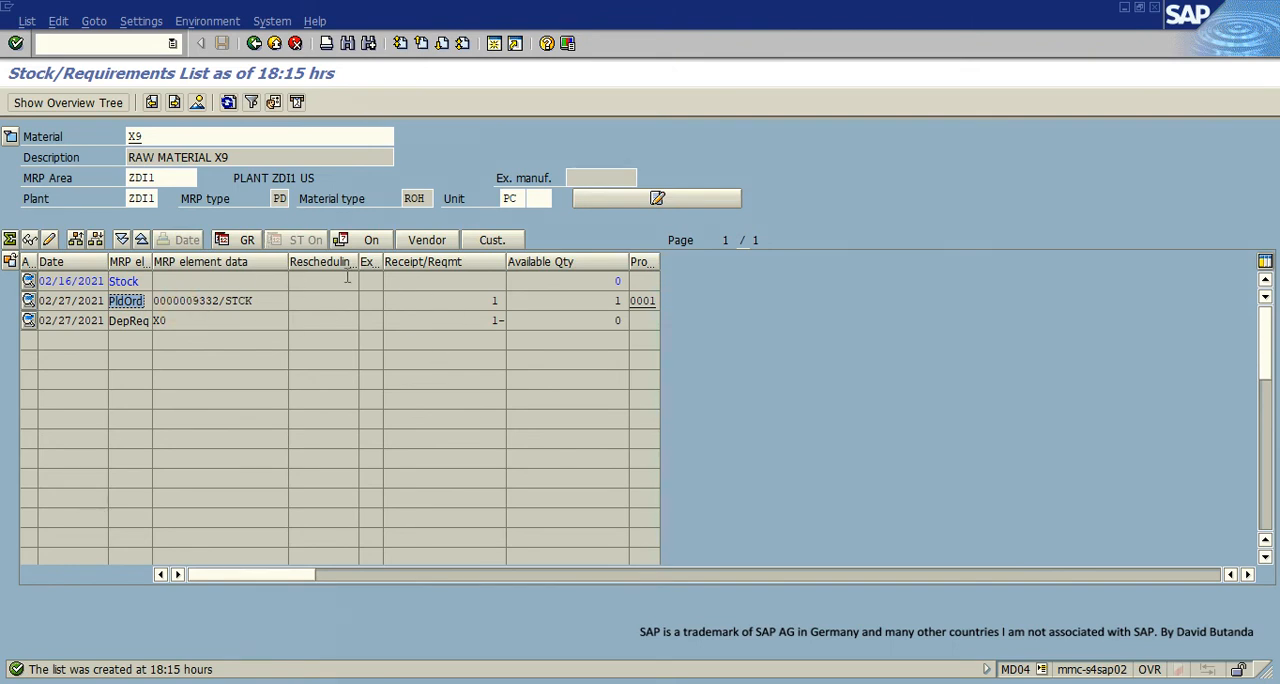
click(305, 328)
- Display the stock/requirements list for finished product X0
click(154, 138)
key(BackSpace)
text(0)
key(Return)
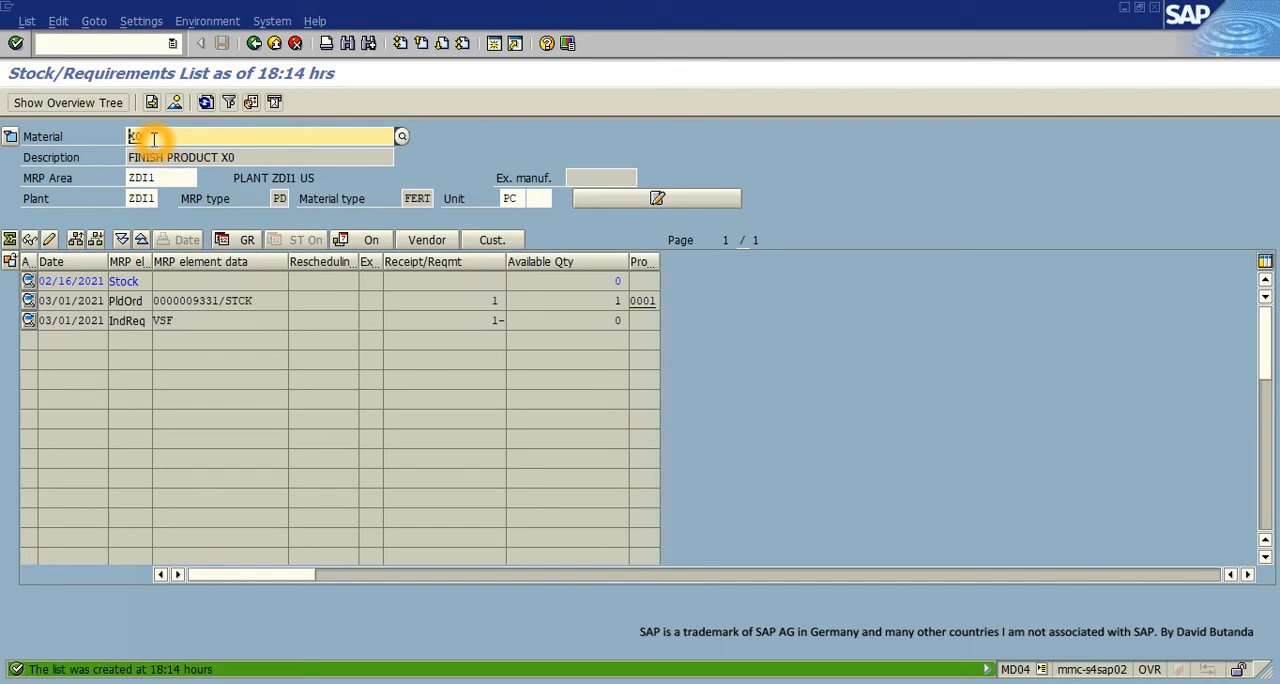
- Open X0's planned independent requirement for change, delete its row from the planning table, and save
double_click(130, 320)
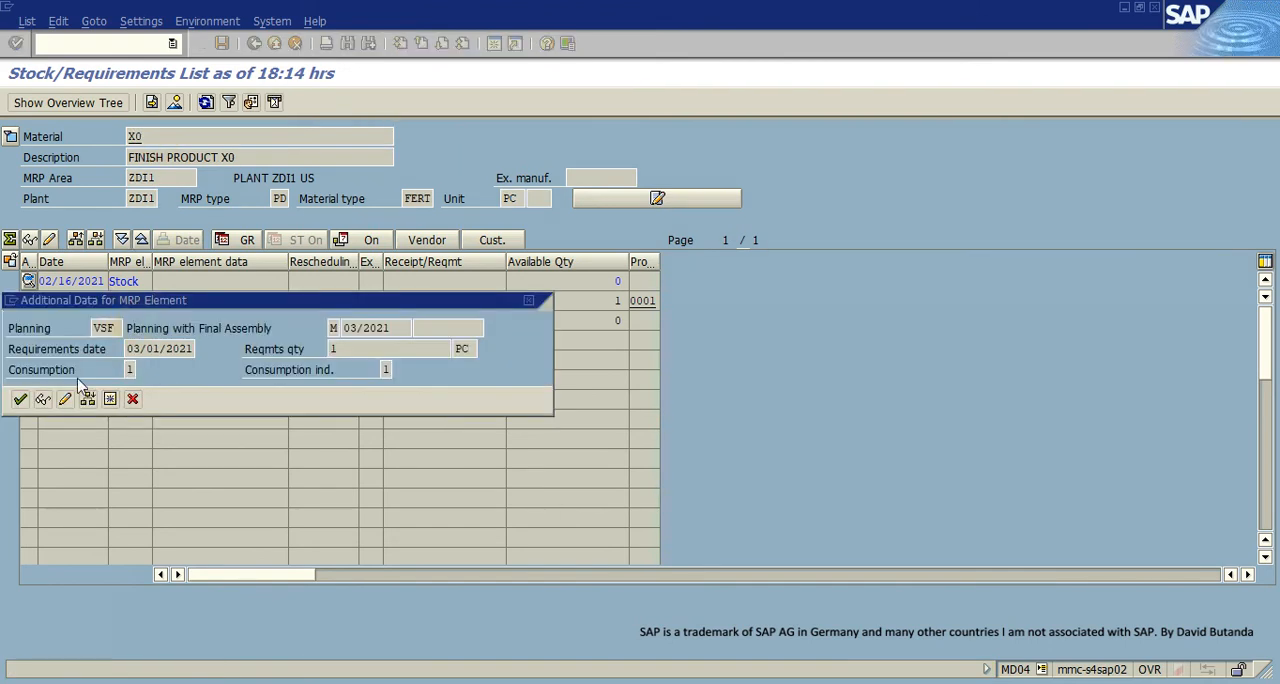
click(66, 399)
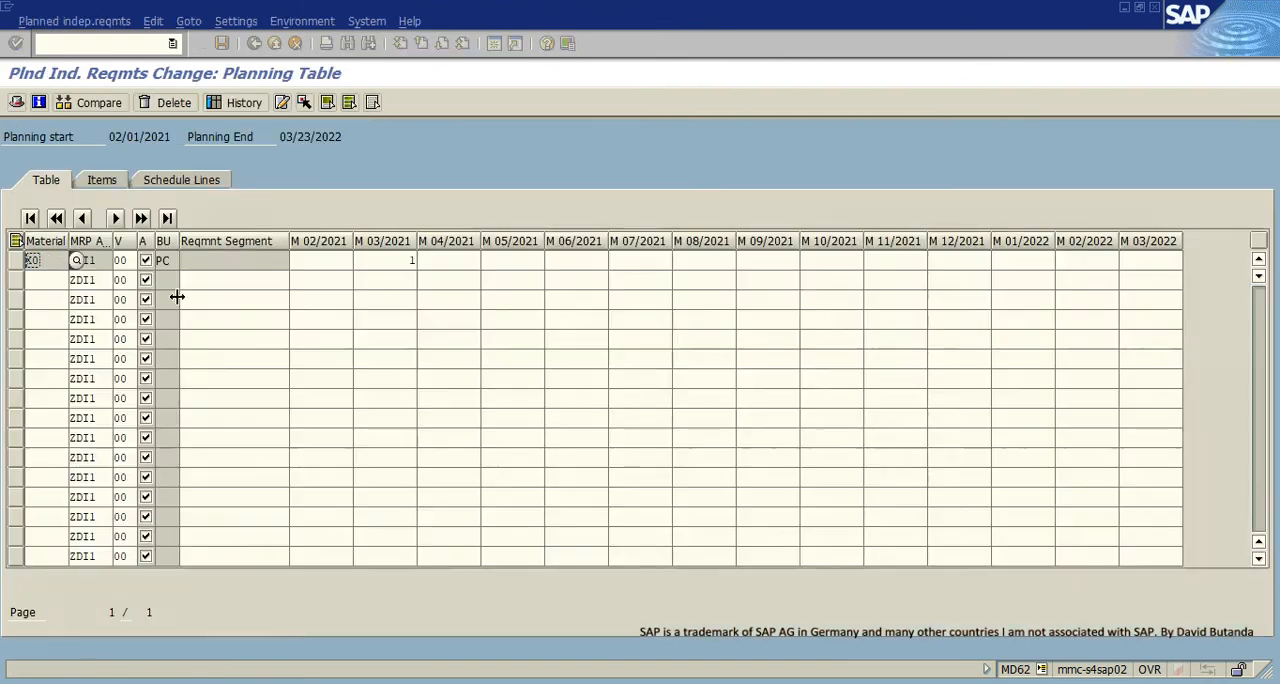
click(23, 260)
click(166, 102)
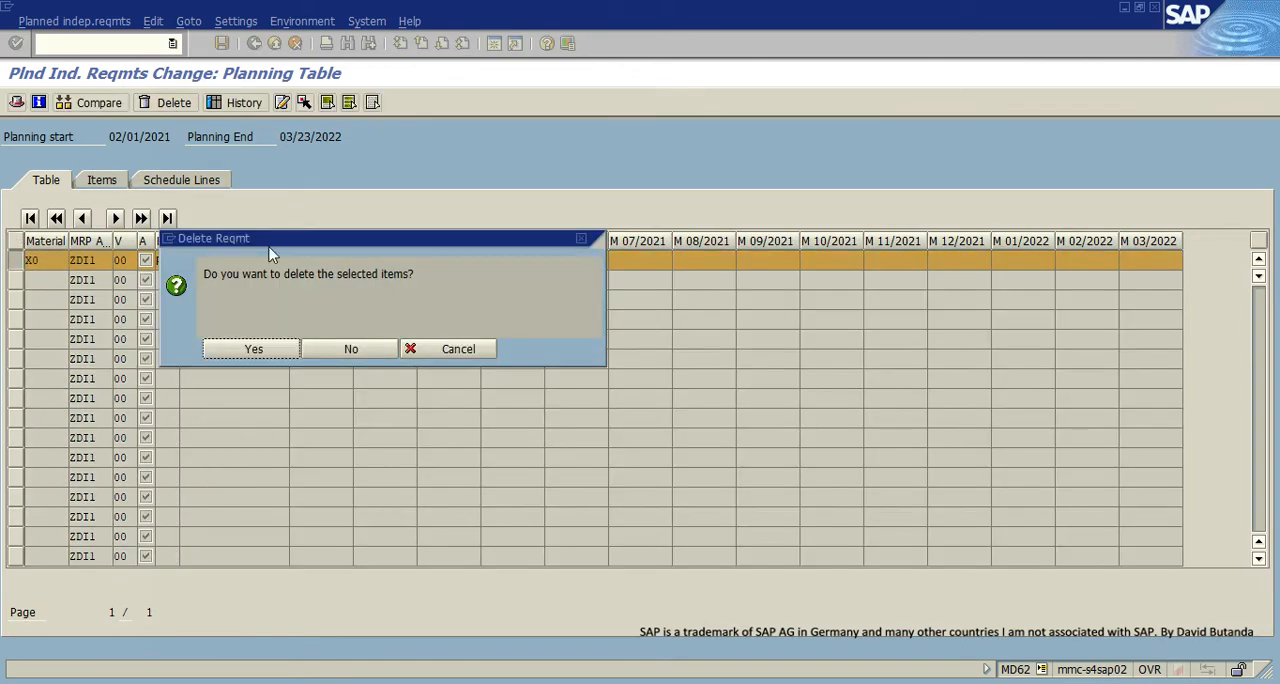
click(252, 348)
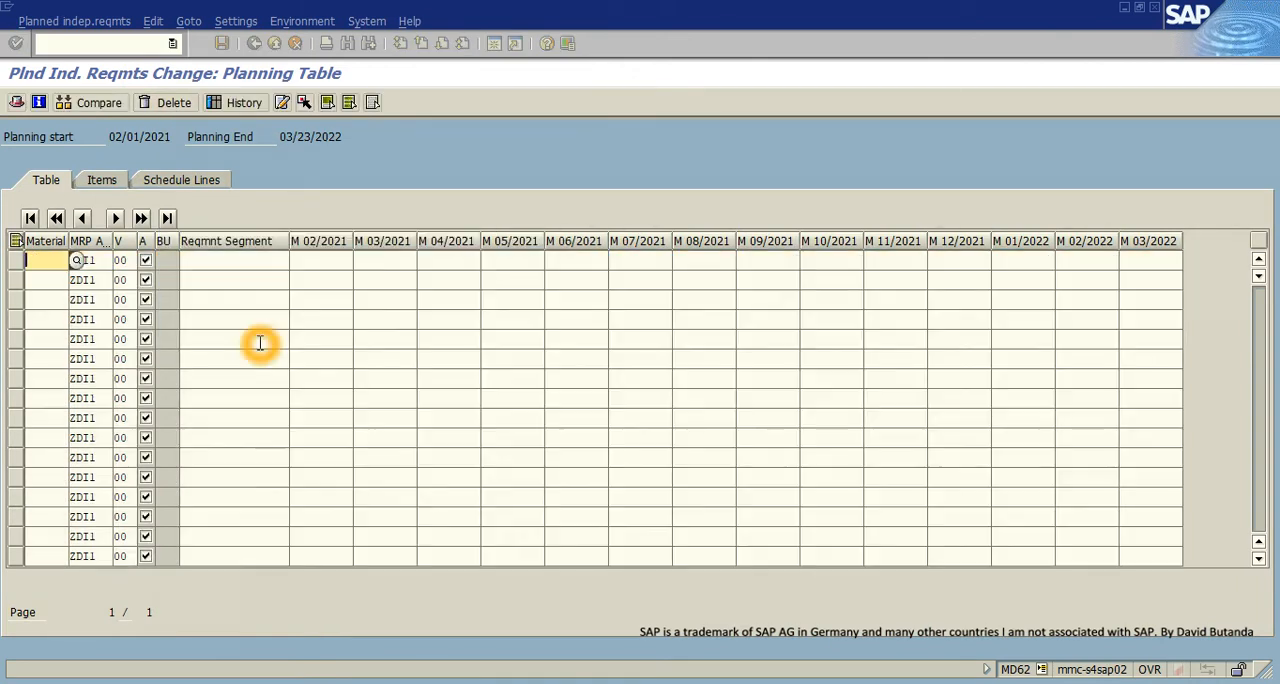
click(222, 43)
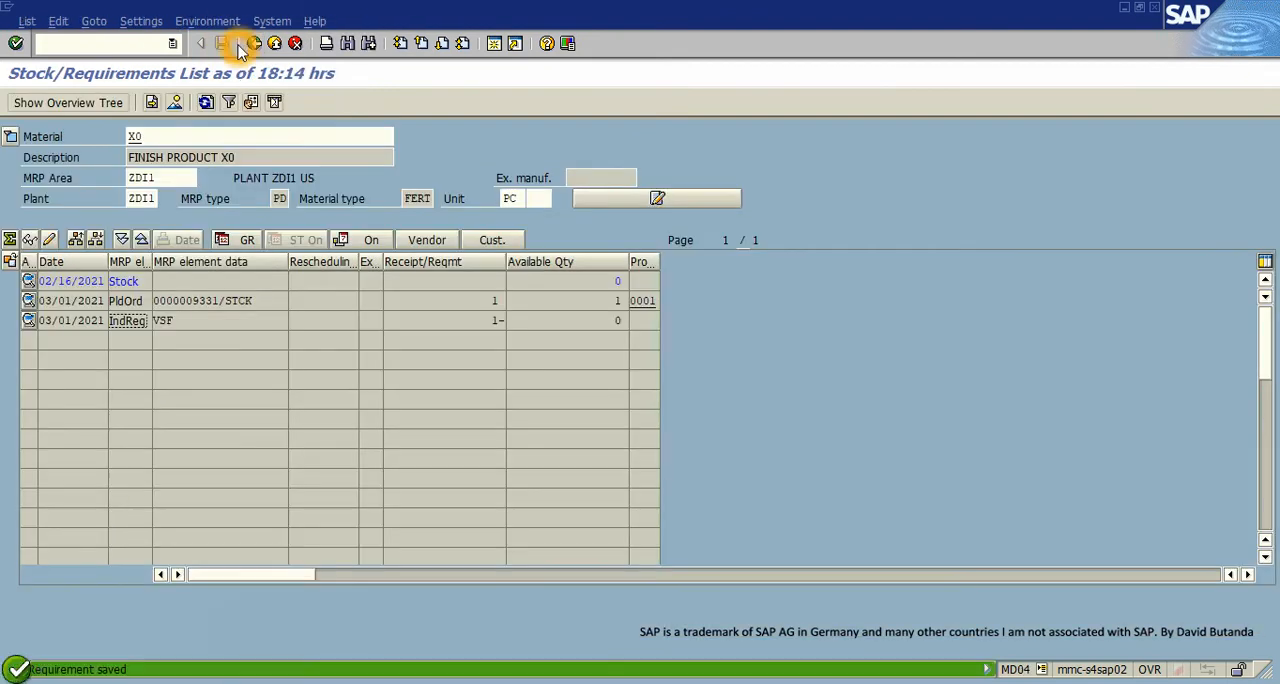
- Refresh X0's stock/requirements list and check its planned order
click(206, 102)
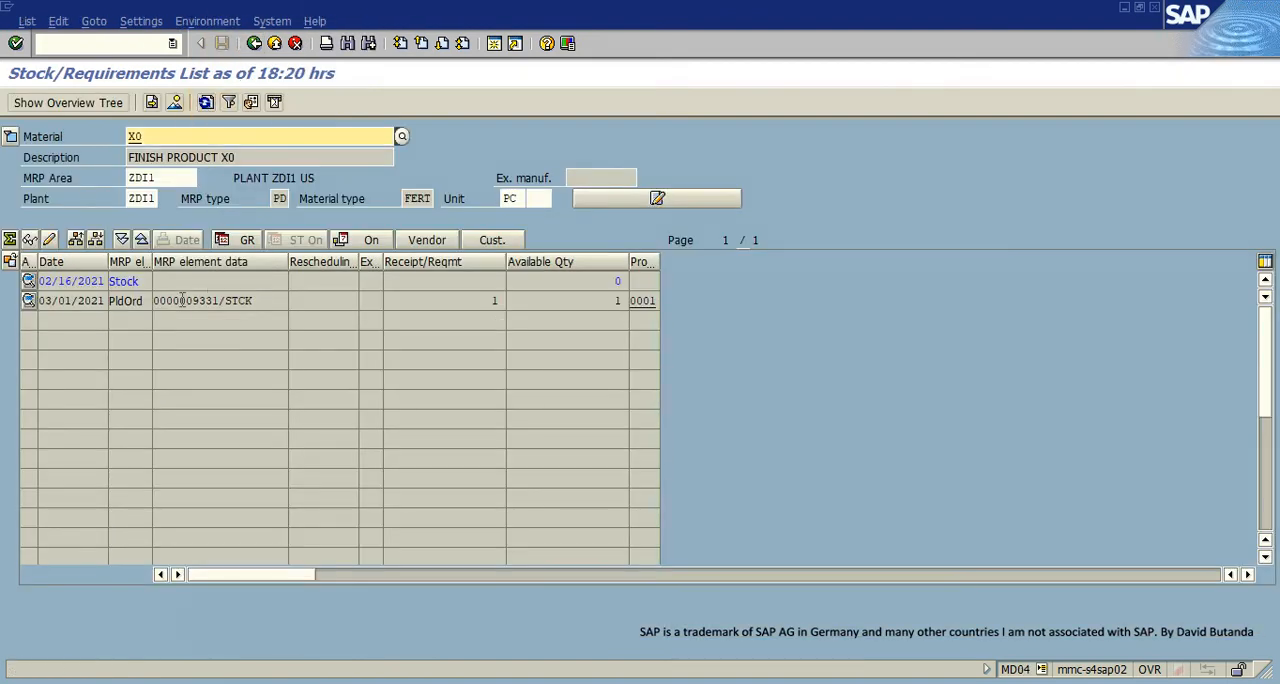
click(396, 295)
click(422, 305)
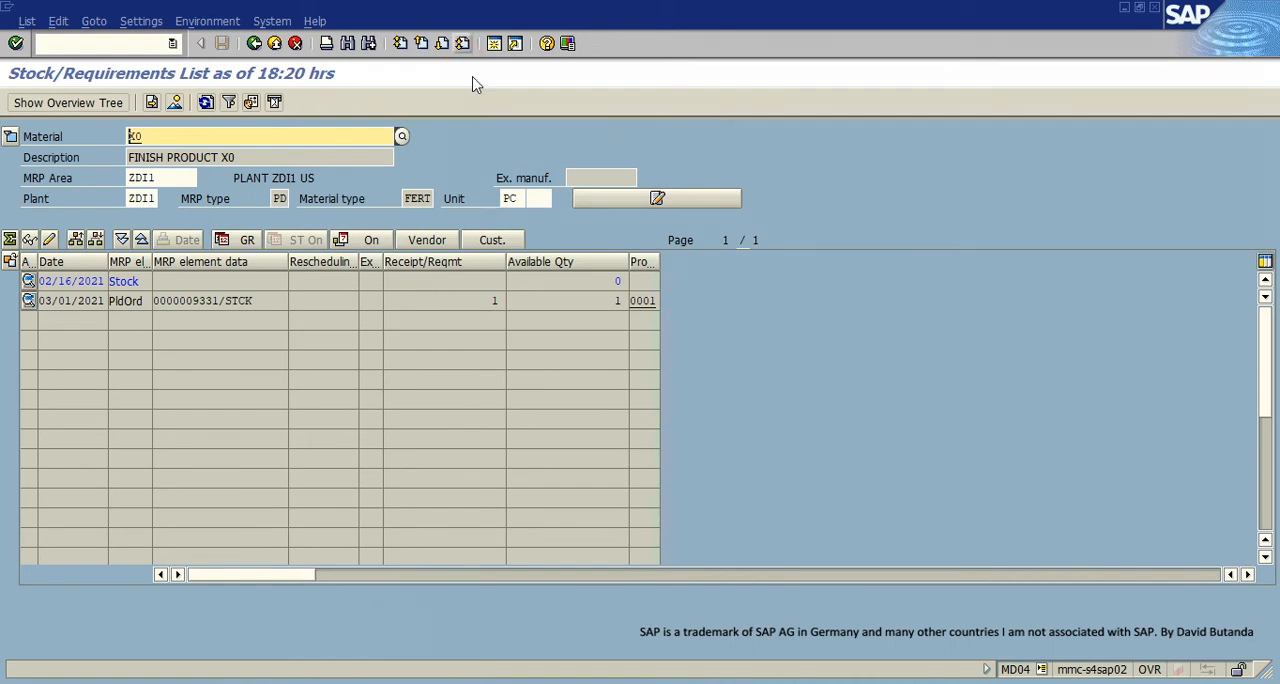
click(128, 300)
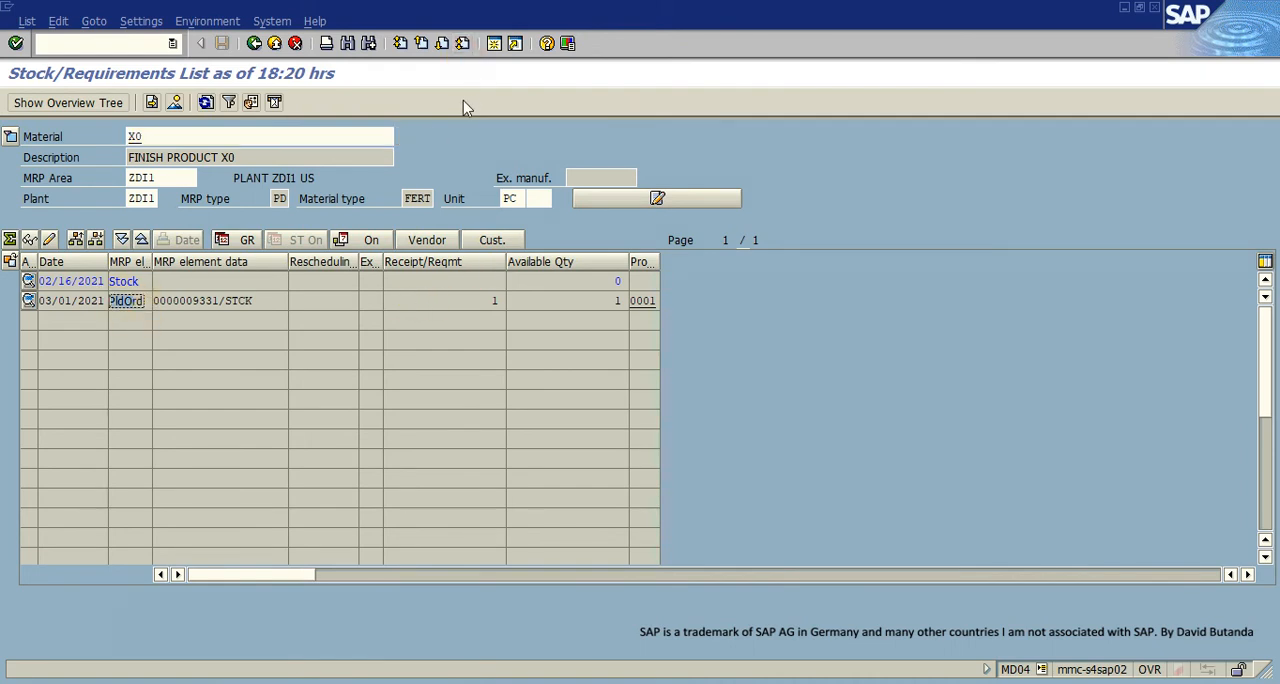
- Open MRP Live (MD01N) in a new session, clear the material restriction, and run planning for plant ZDI1
click(493, 45)
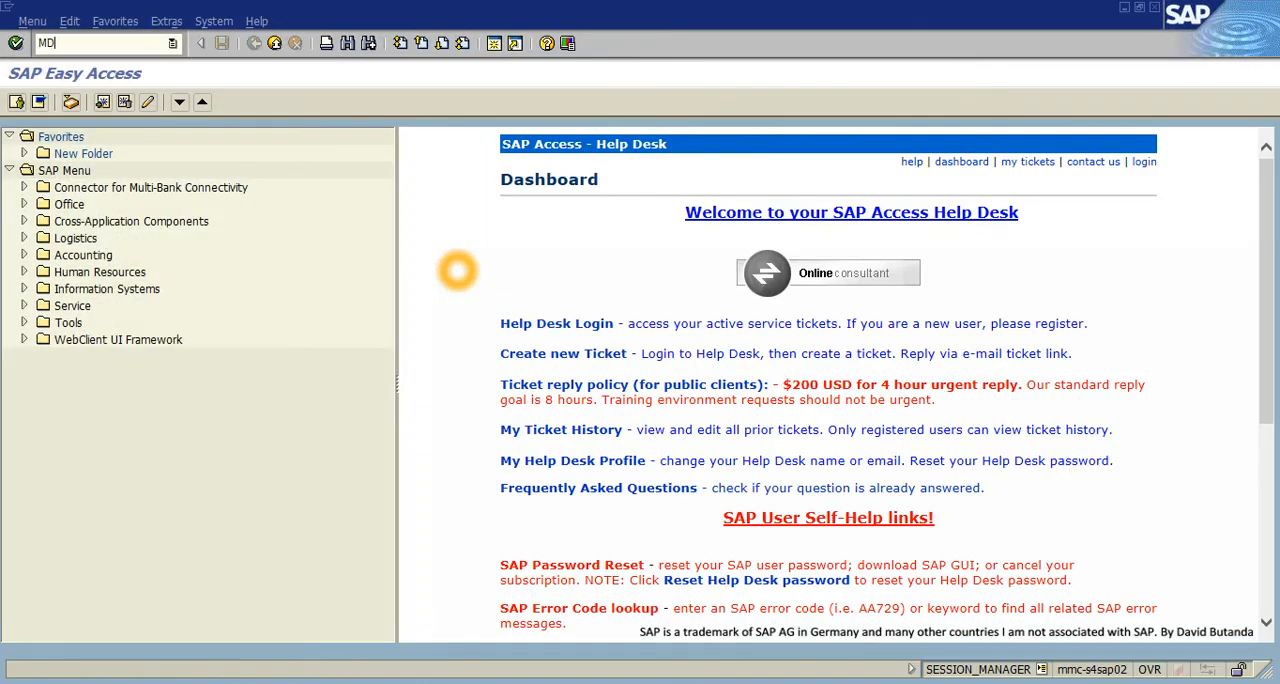
text(MD01N)
key(Return)
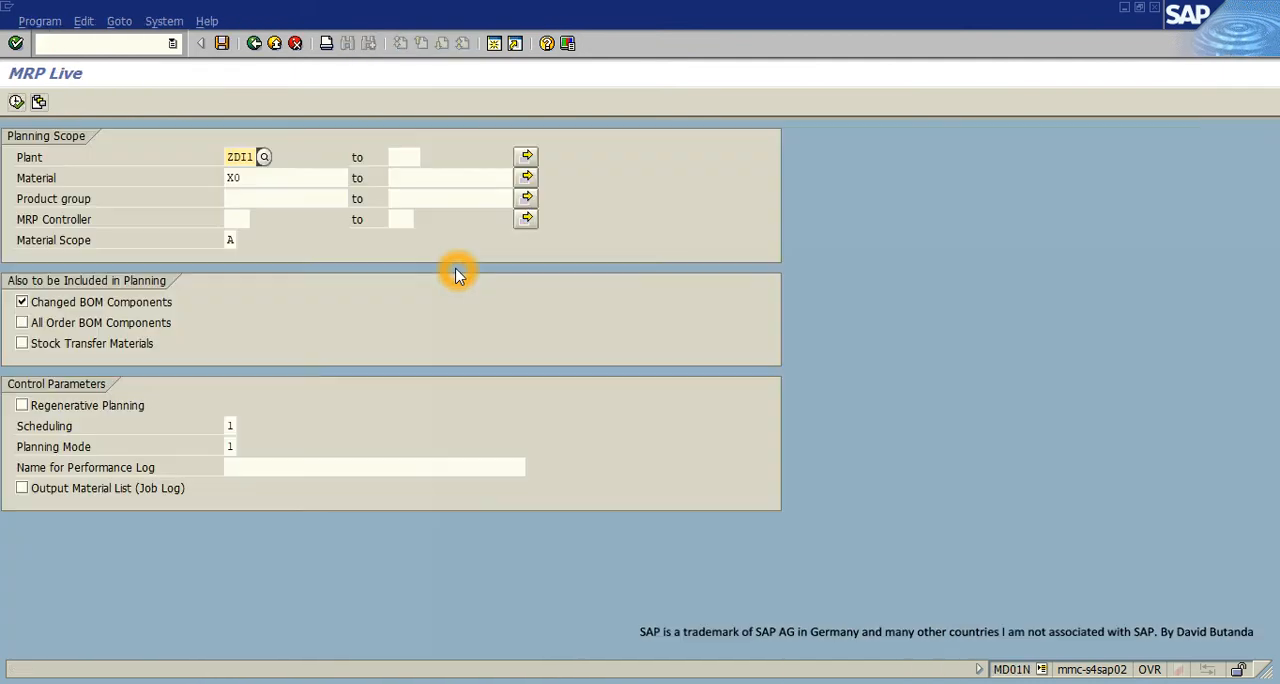
drag(252, 178, 220, 182)
key(Delete)
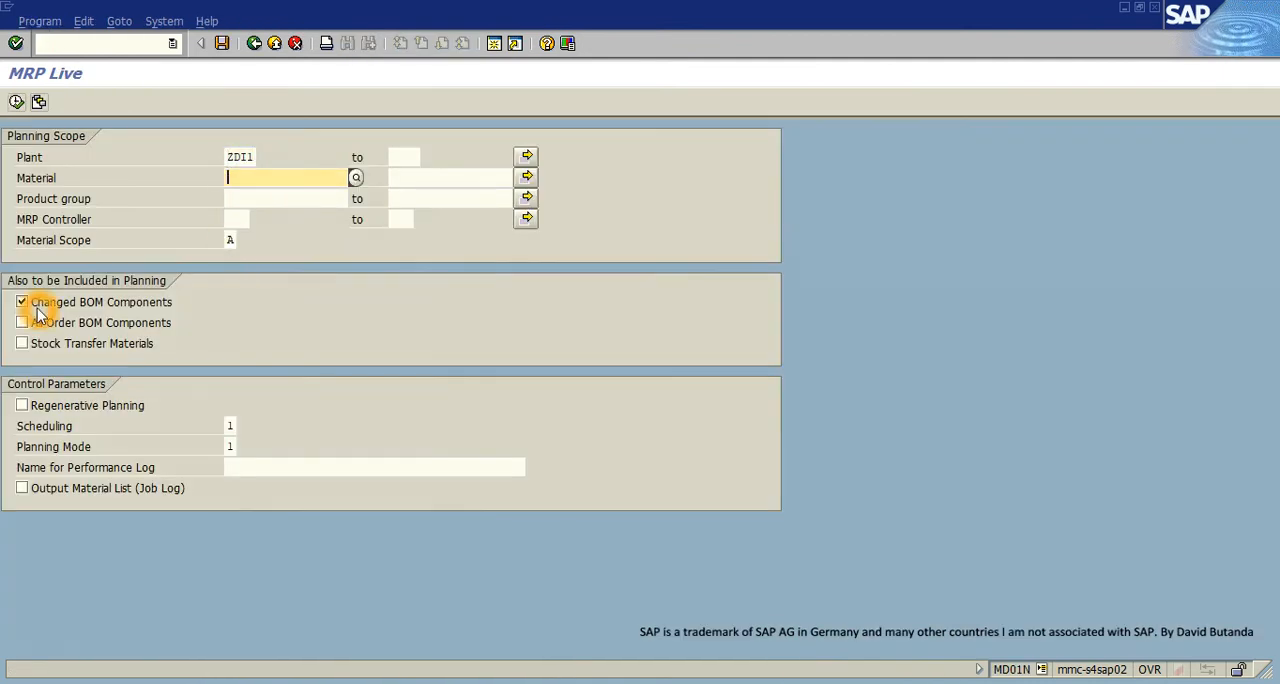
click(16, 101)
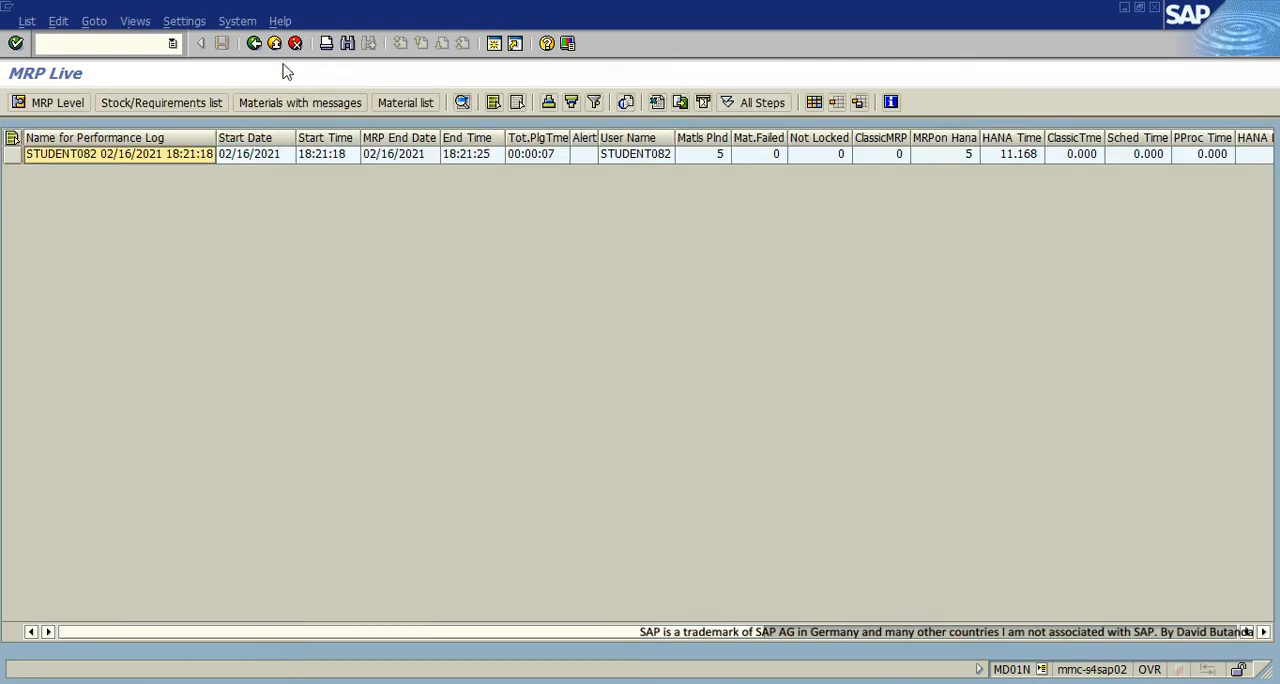
- Exit MRP Live, return to X0's stock/requirements list, and refresh it to check the available quantity
click(275, 44)
click(276, 44)
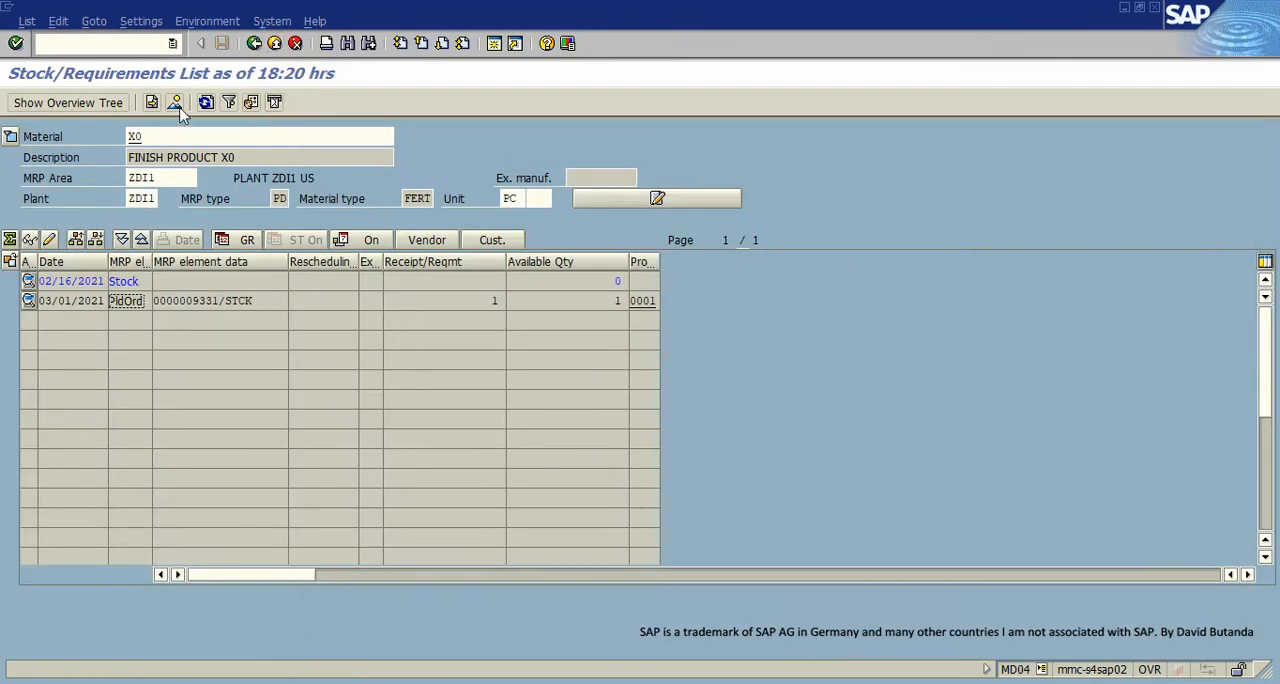
click(205, 102)
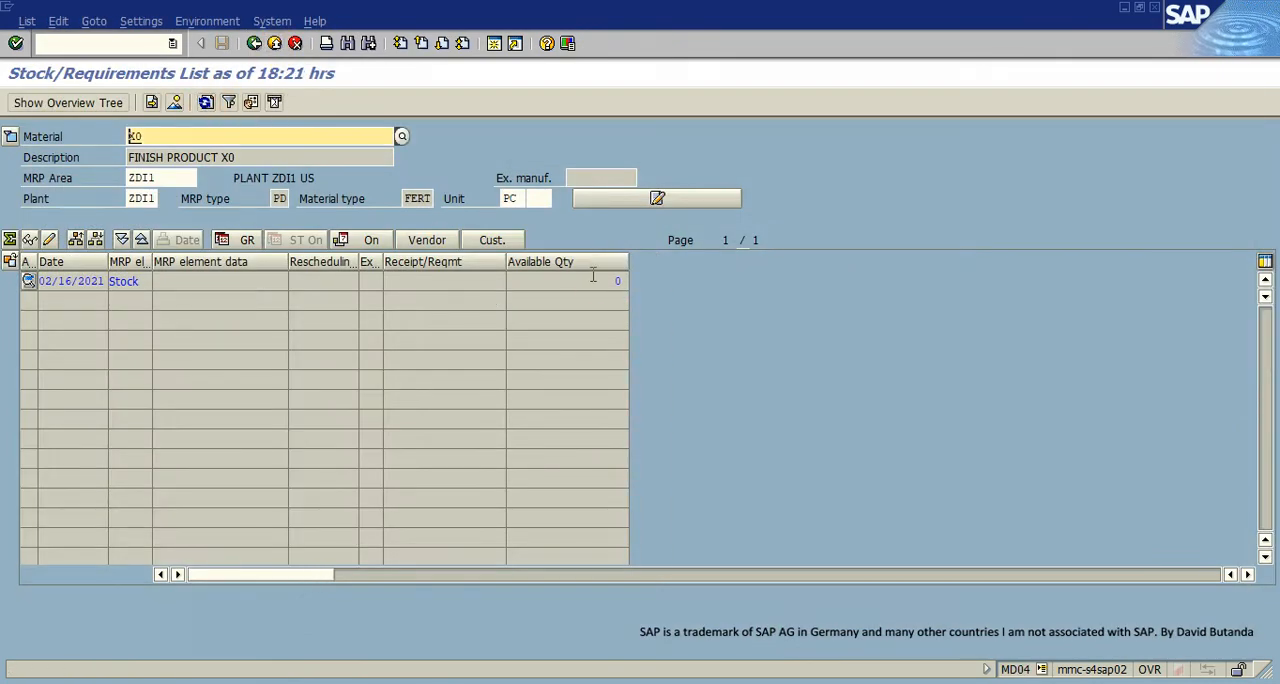
drag(605, 281, 634, 281)
click(166, 139)
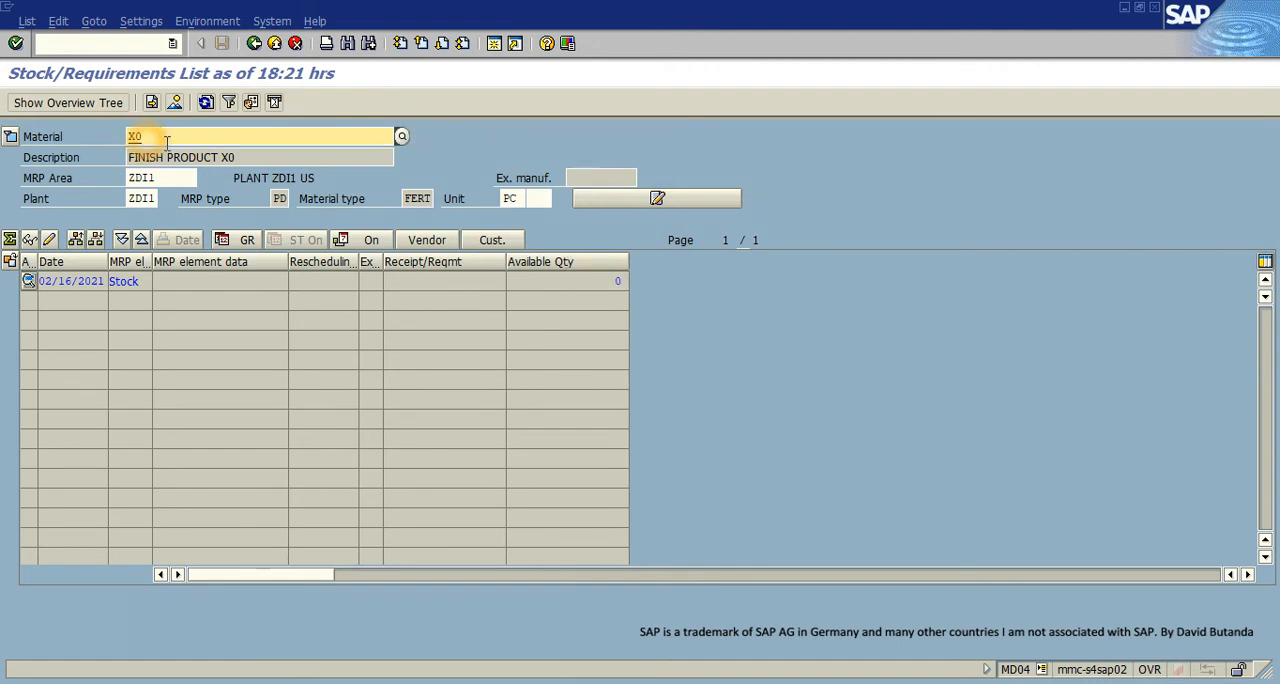
text(X)
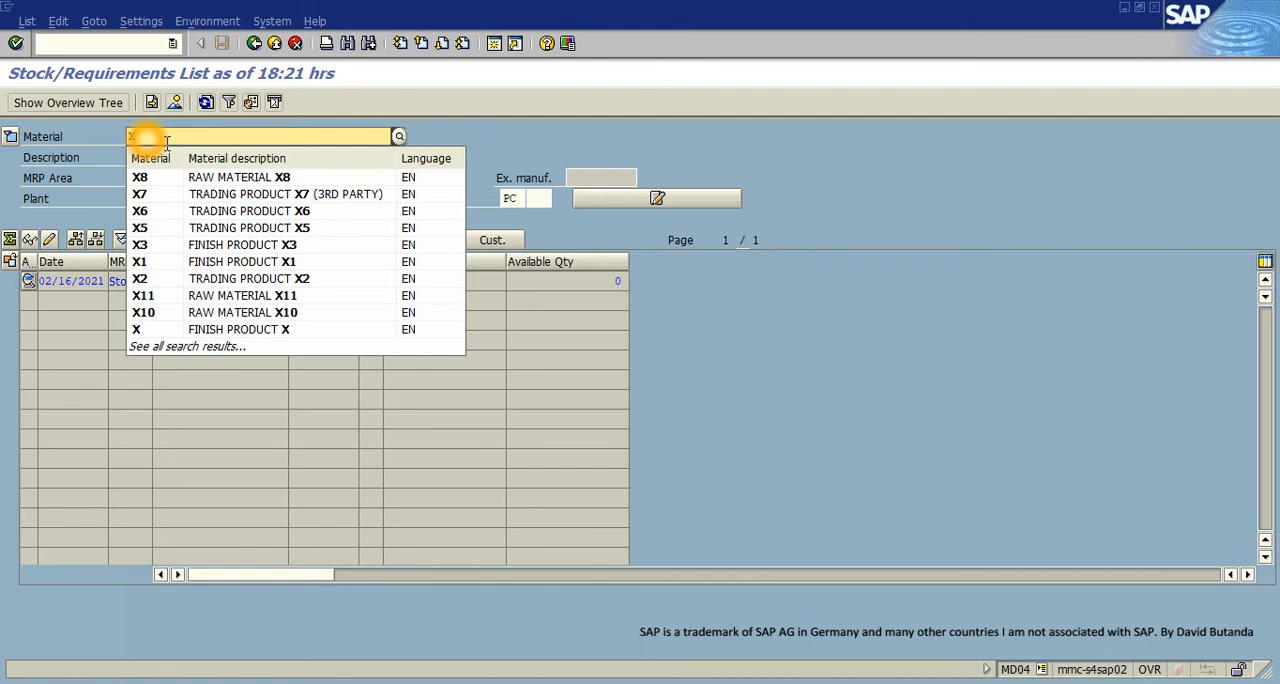
click(80, 106)
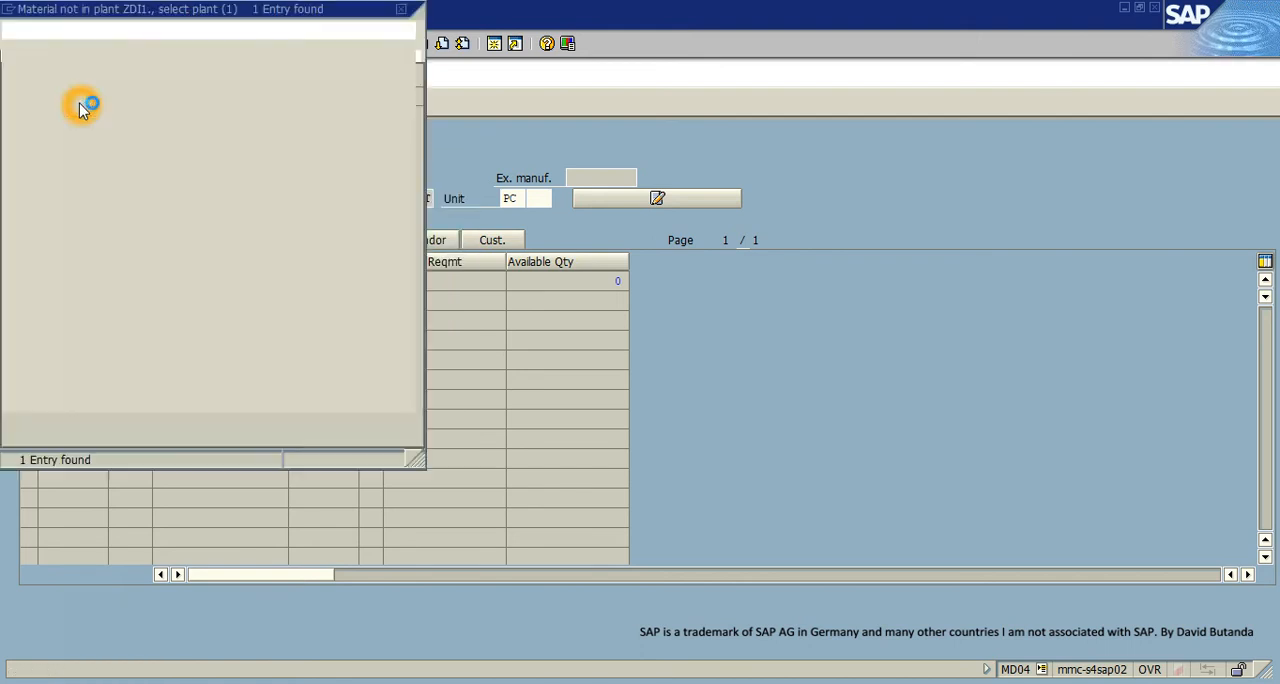
click(396, 12)
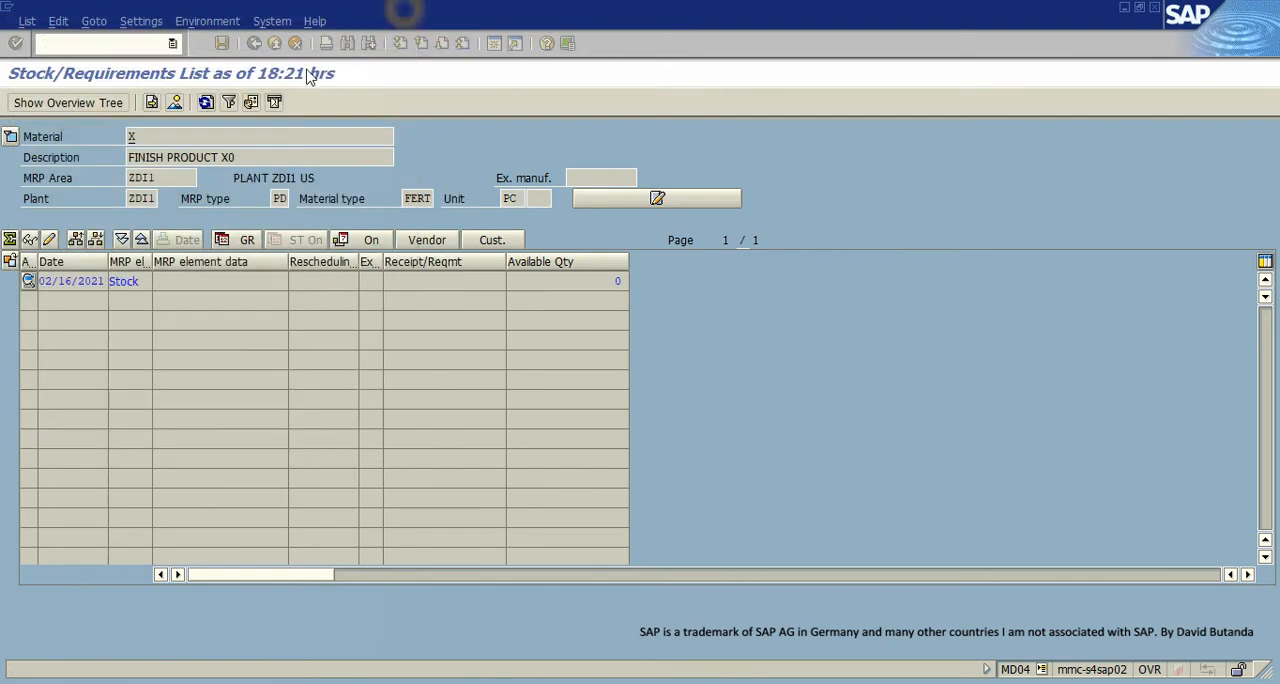
click(156, 136)
text(0)
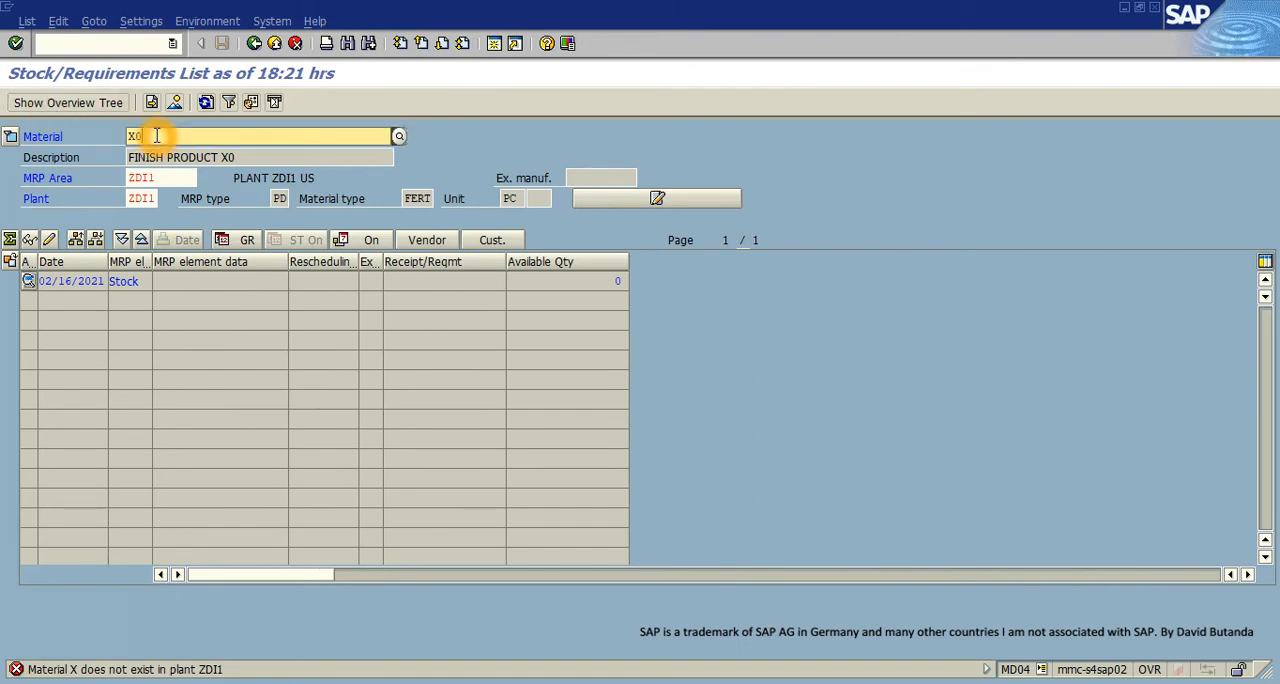
click(72, 103)
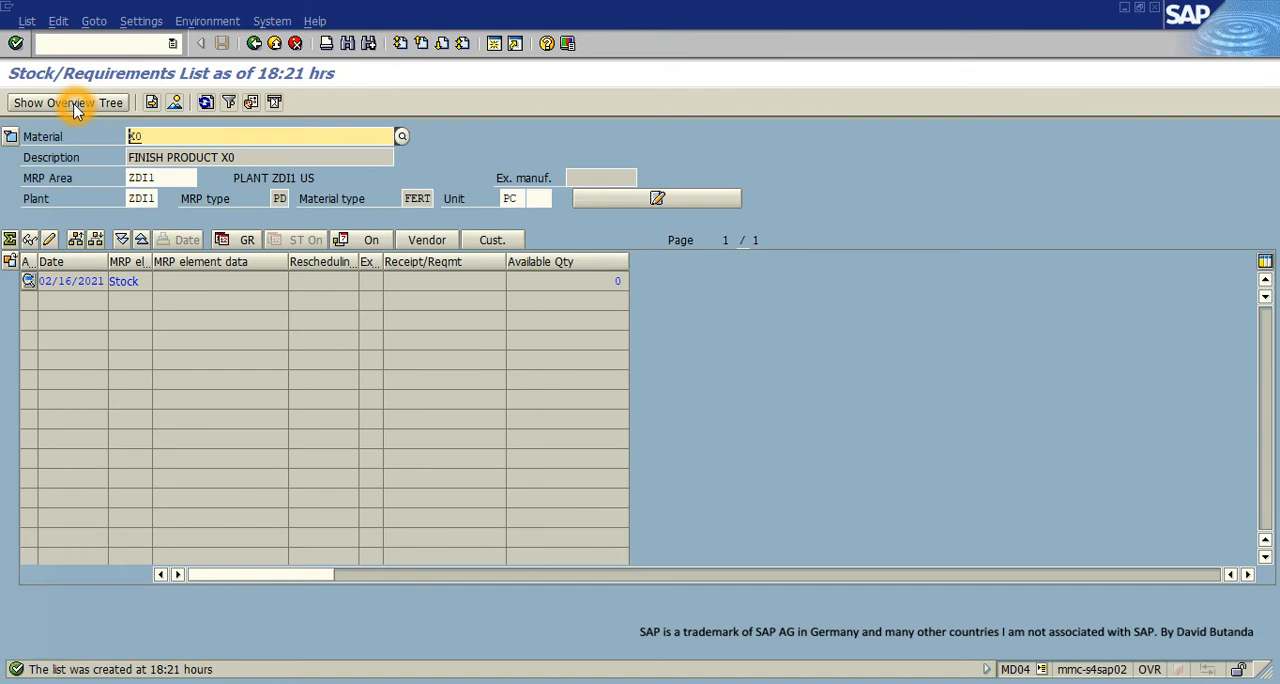
- Try to open the order report for X0 and X10 from the overview tree, and hide the tree
click(203, 104)
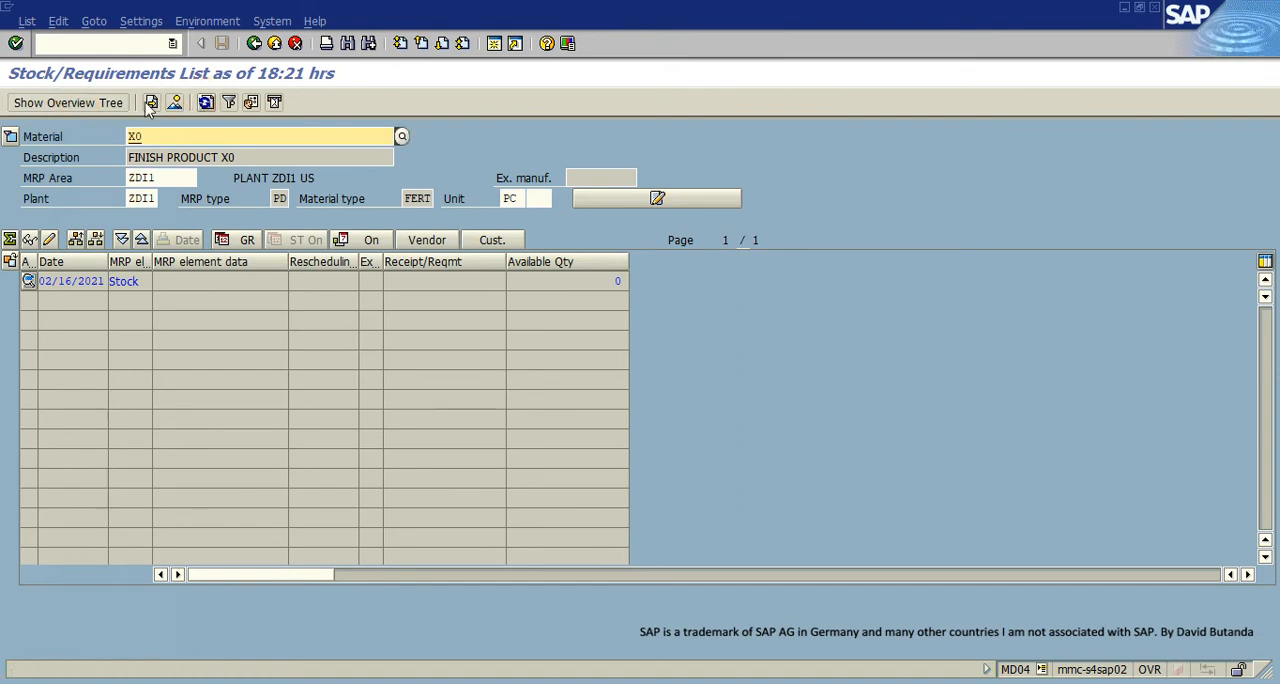
click(110, 102)
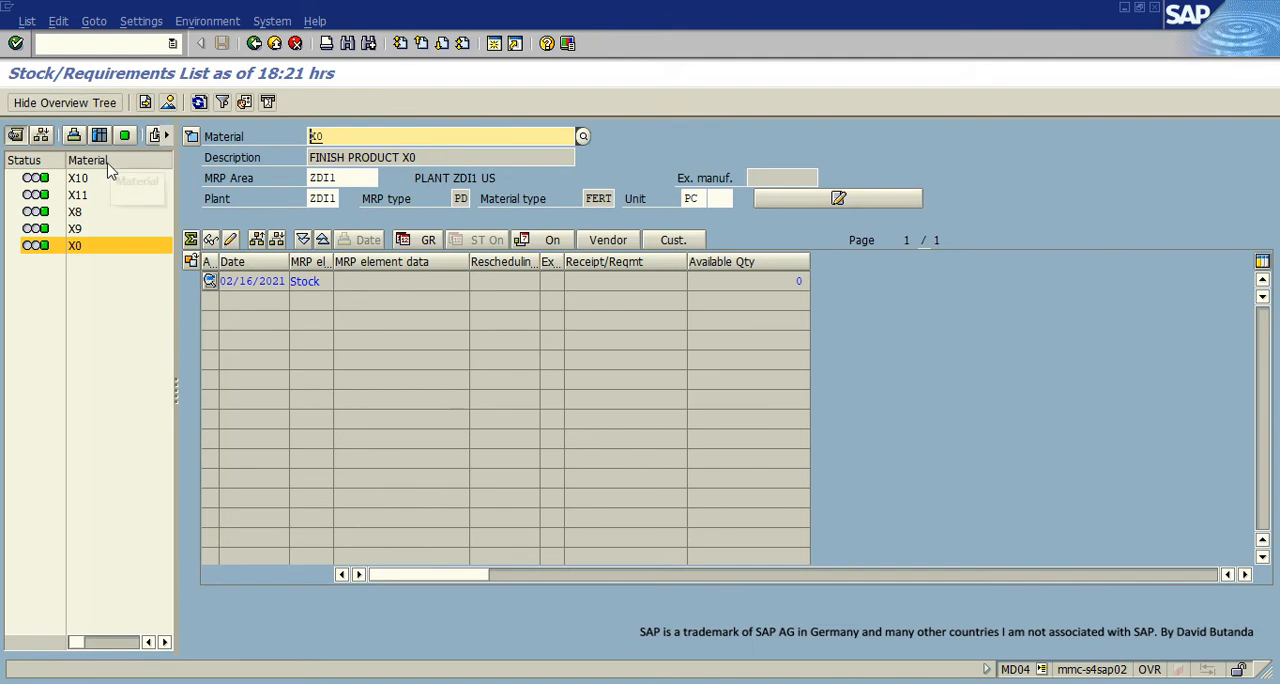
click(43, 139)
click(70, 250)
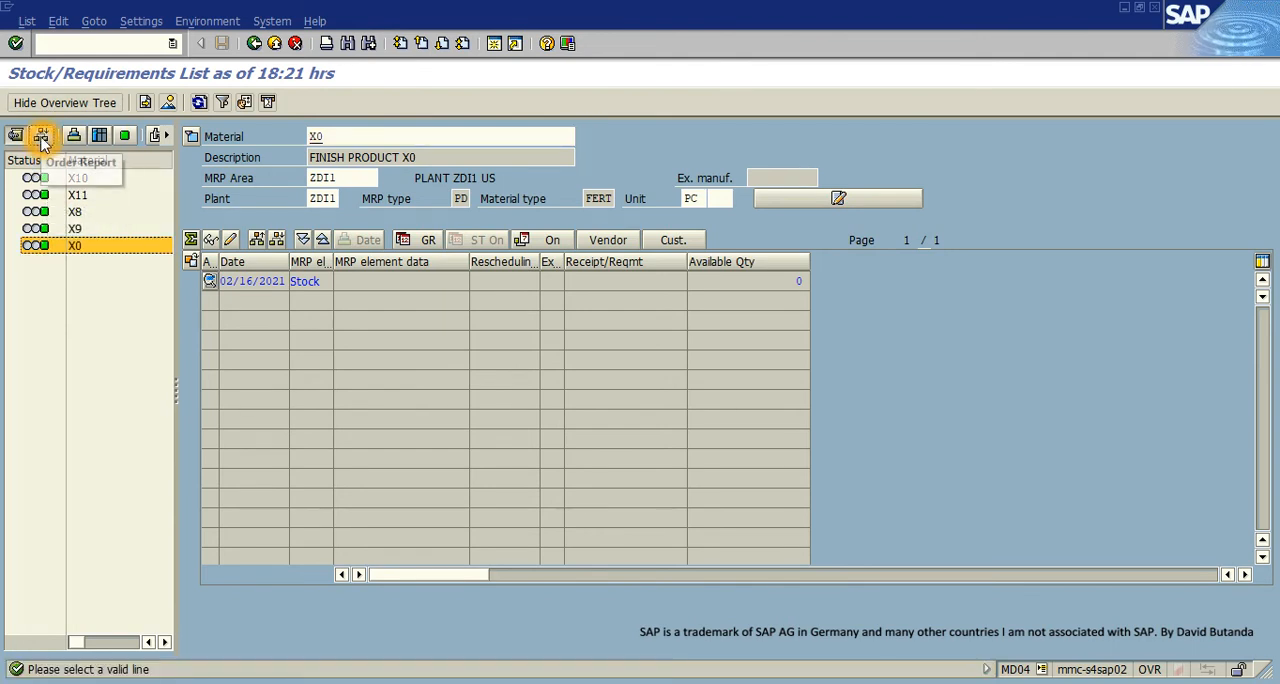
click(40, 137)
click(45, 180)
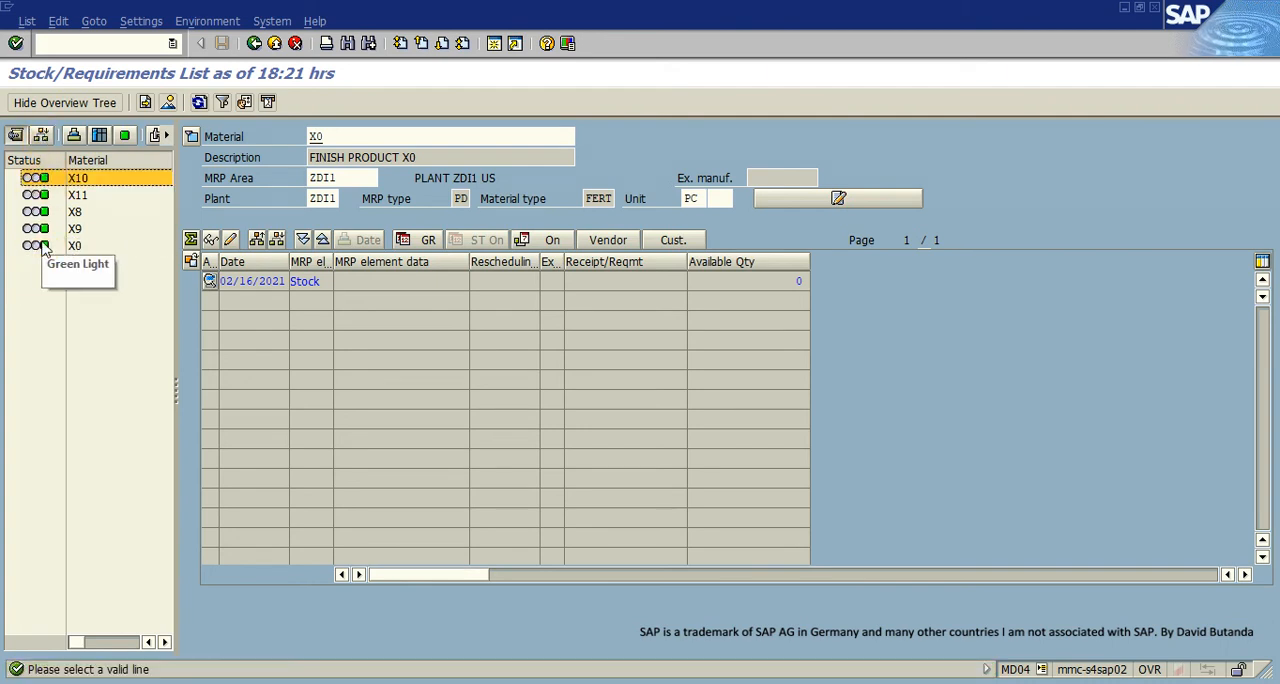
click(35, 249)
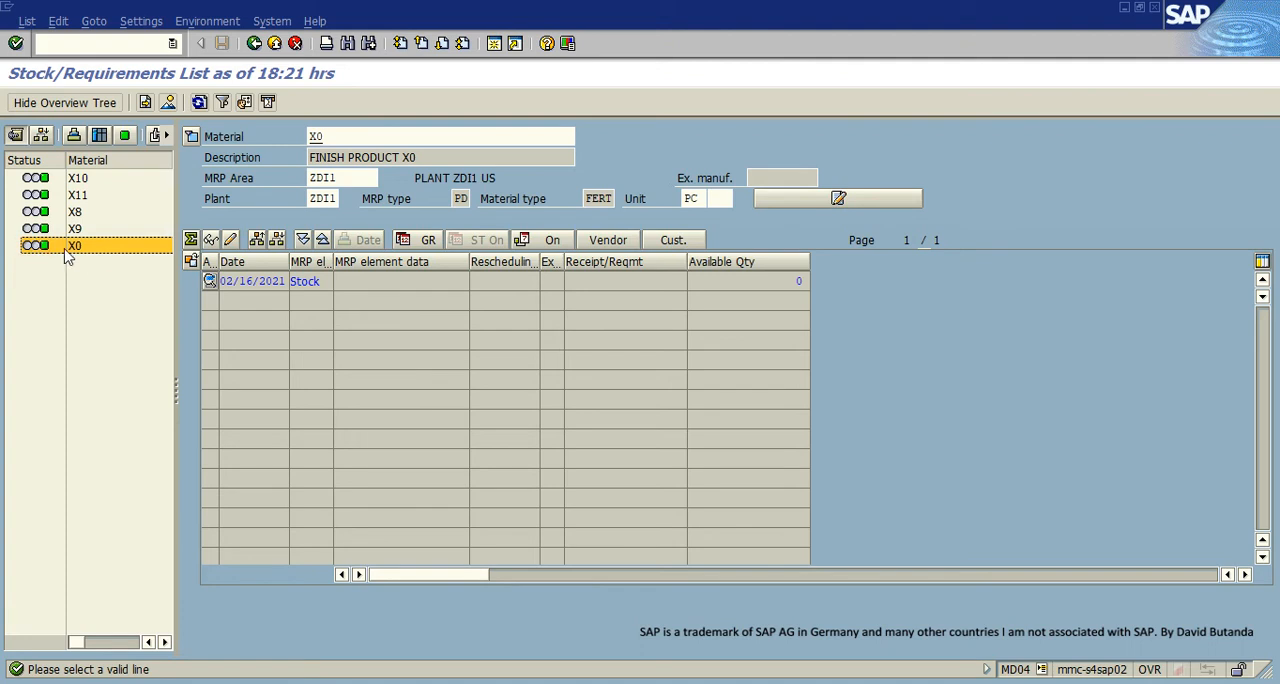
click(44, 138)
click(40, 179)
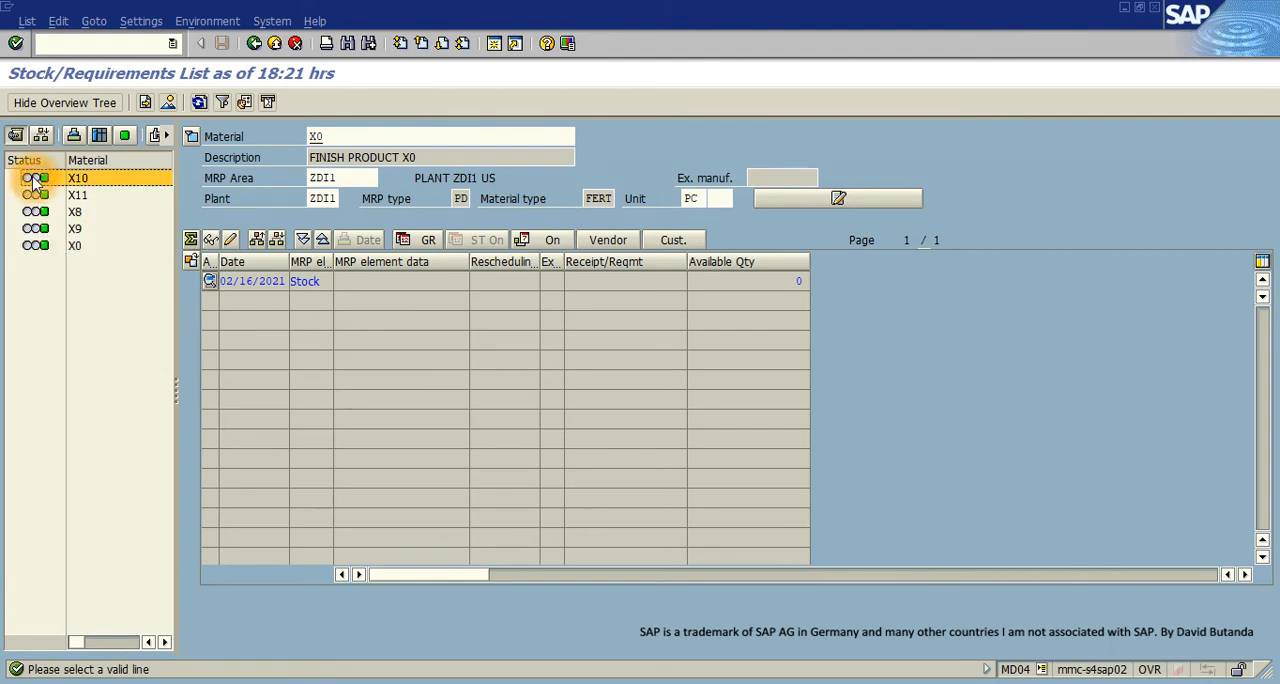
click(44, 136)
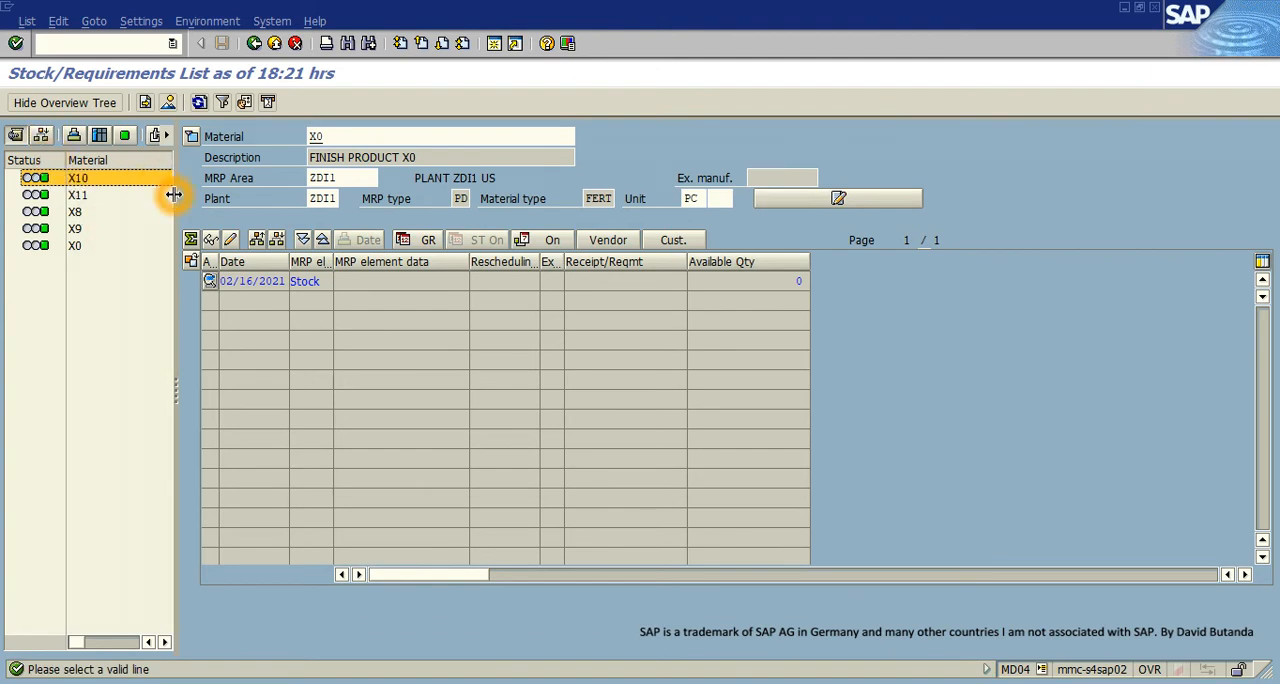
drag(173, 192, 211, 194)
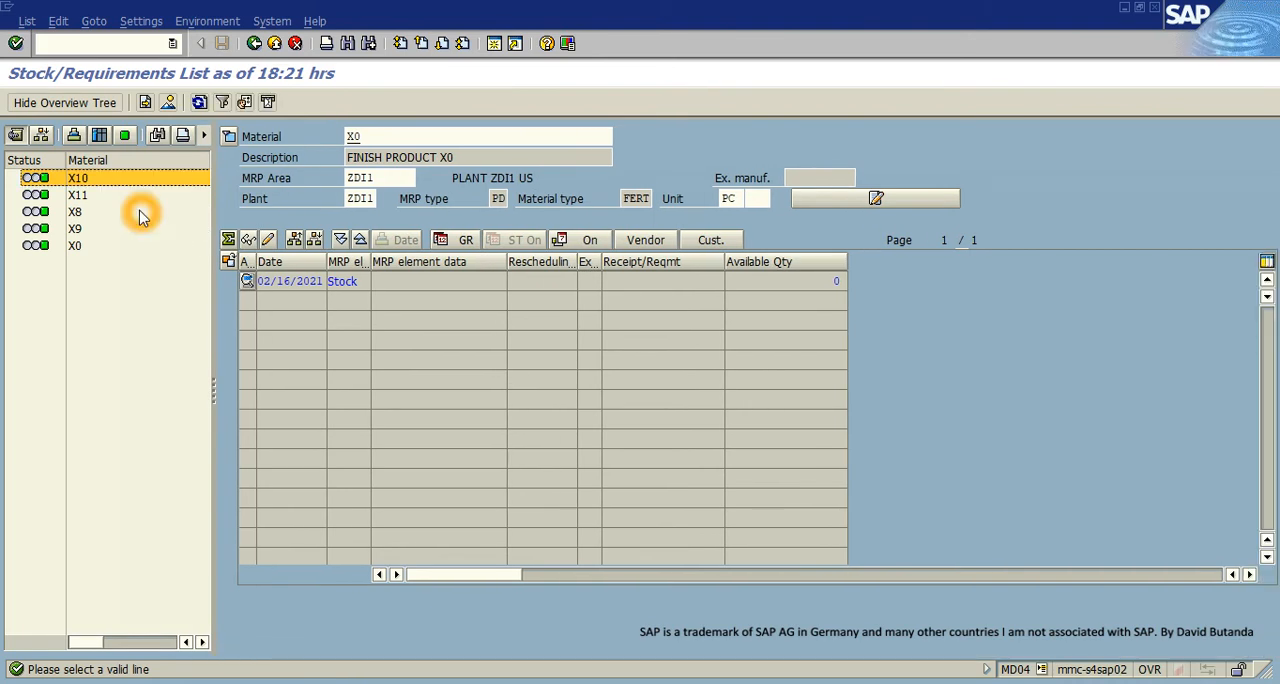
click(72, 106)
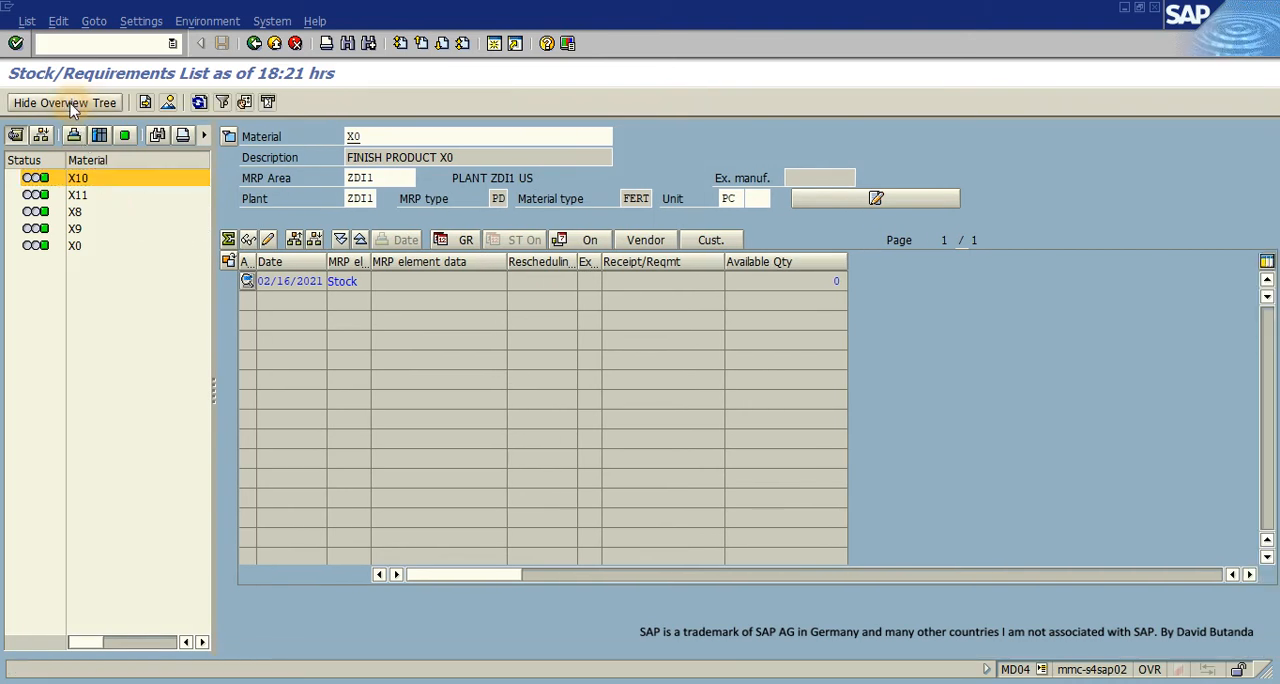
- Display the stock/requirements list for material X9 and refresh it to check its remaining MRP elements
click(191, 283)
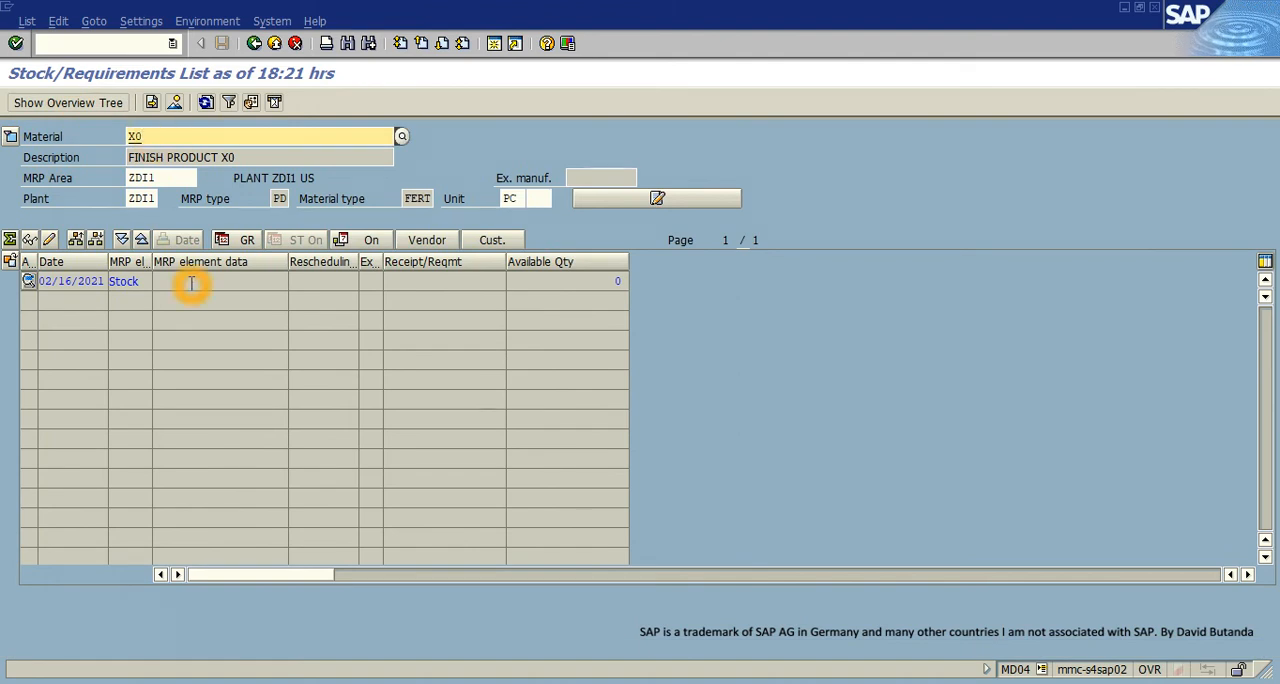
key(BackSpace)
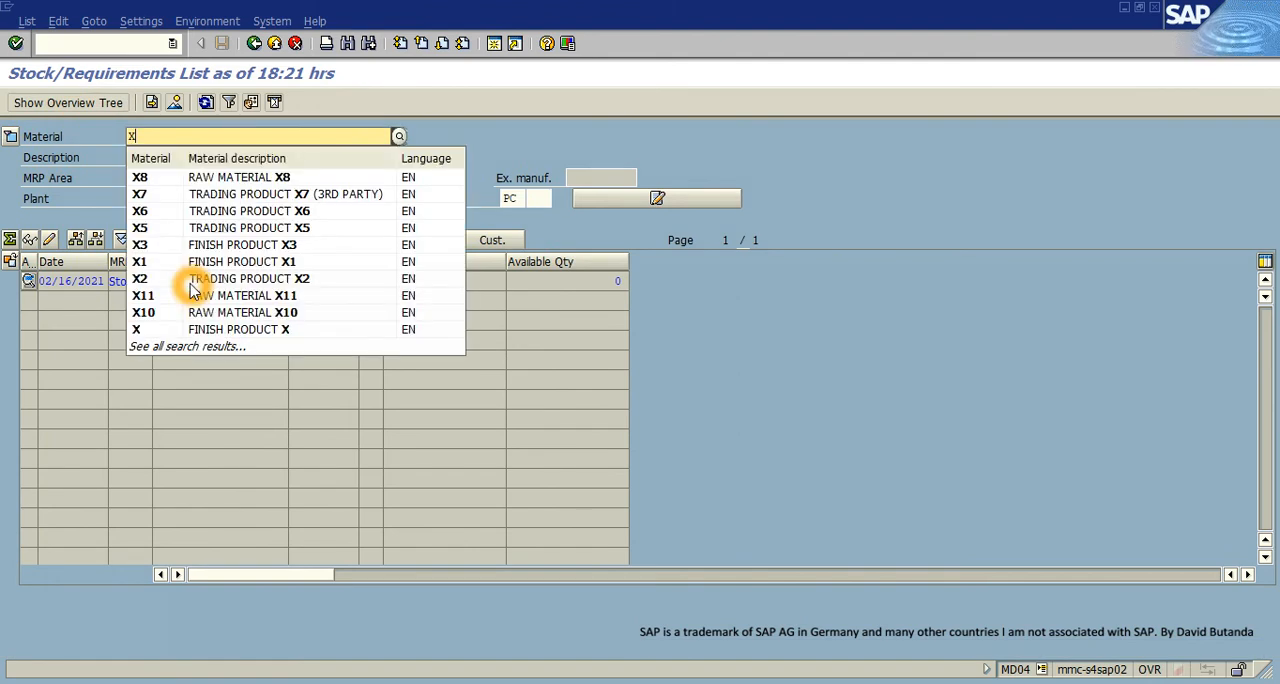
text(9)
key(Return)
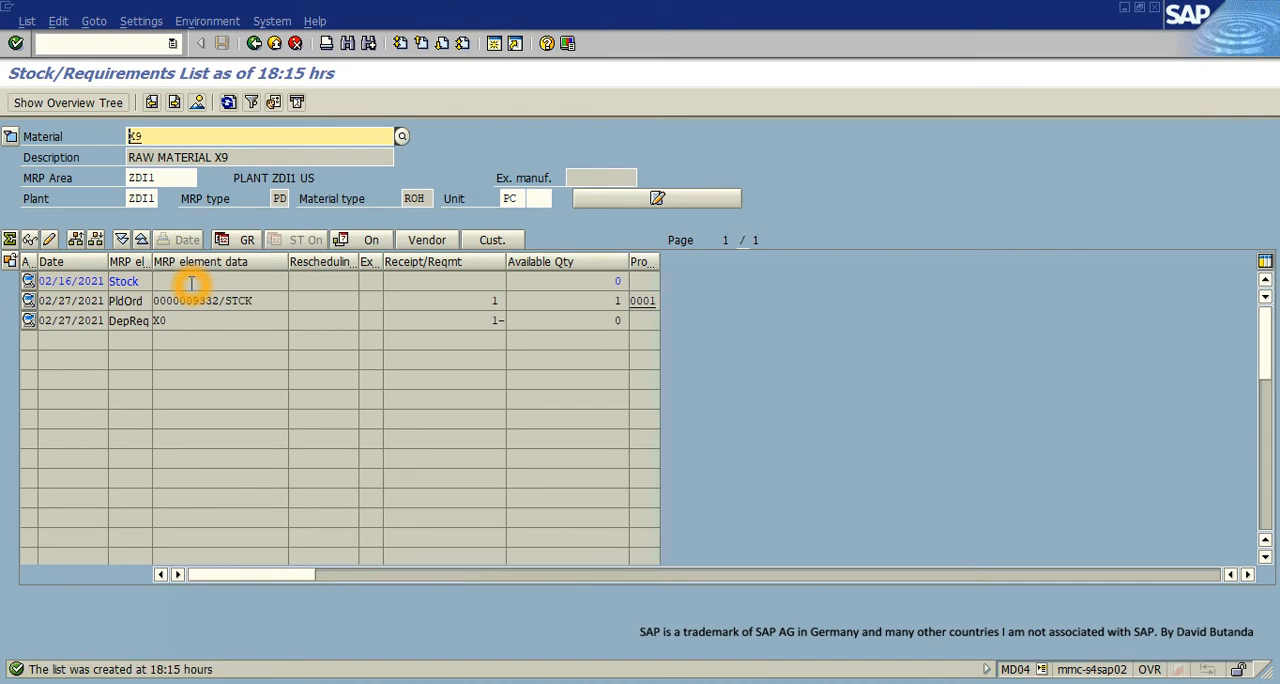
click(228, 102)
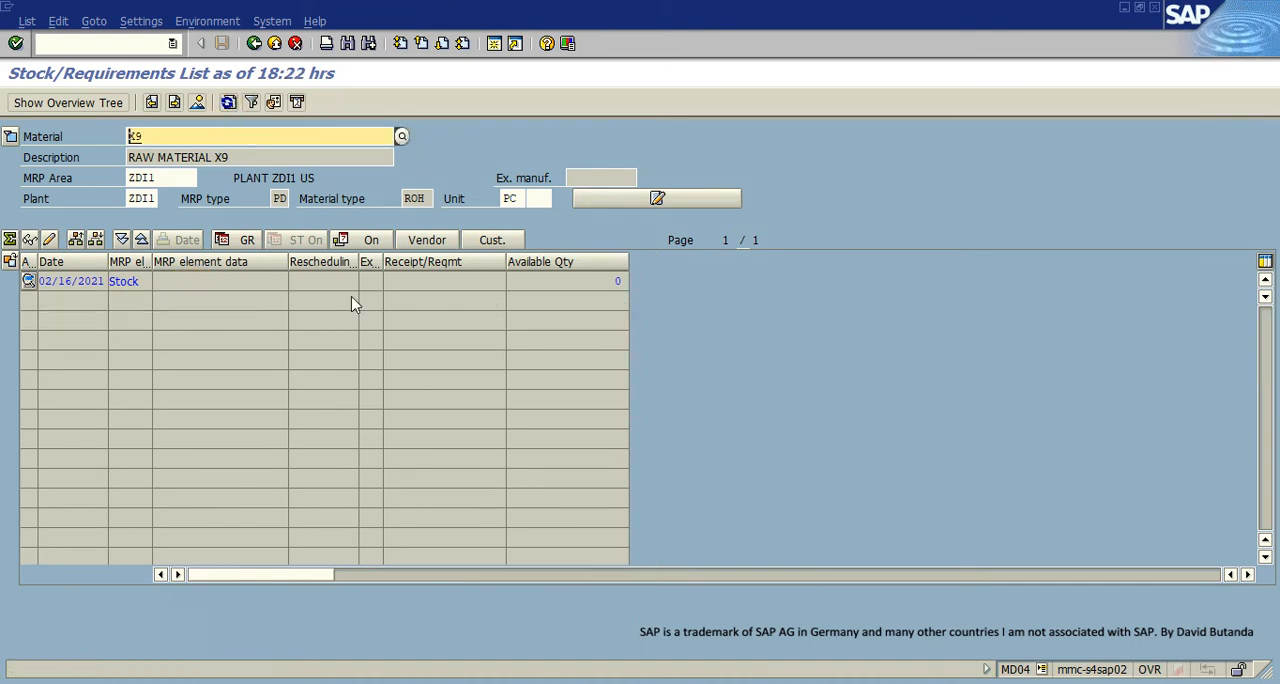
- Display material X8's stock/requirements list and refresh it to check for purchase requisitions and dependent requirements
key(BackSpace)
text(8)
key(Return)
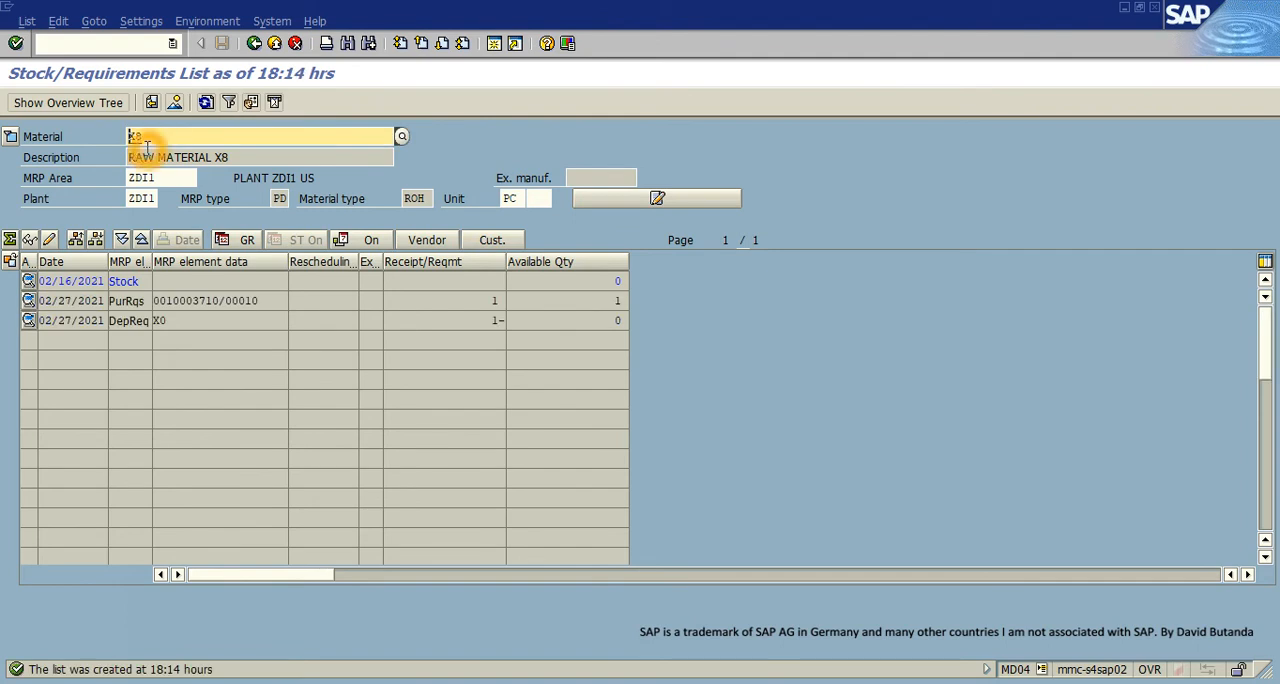
click(205, 102)
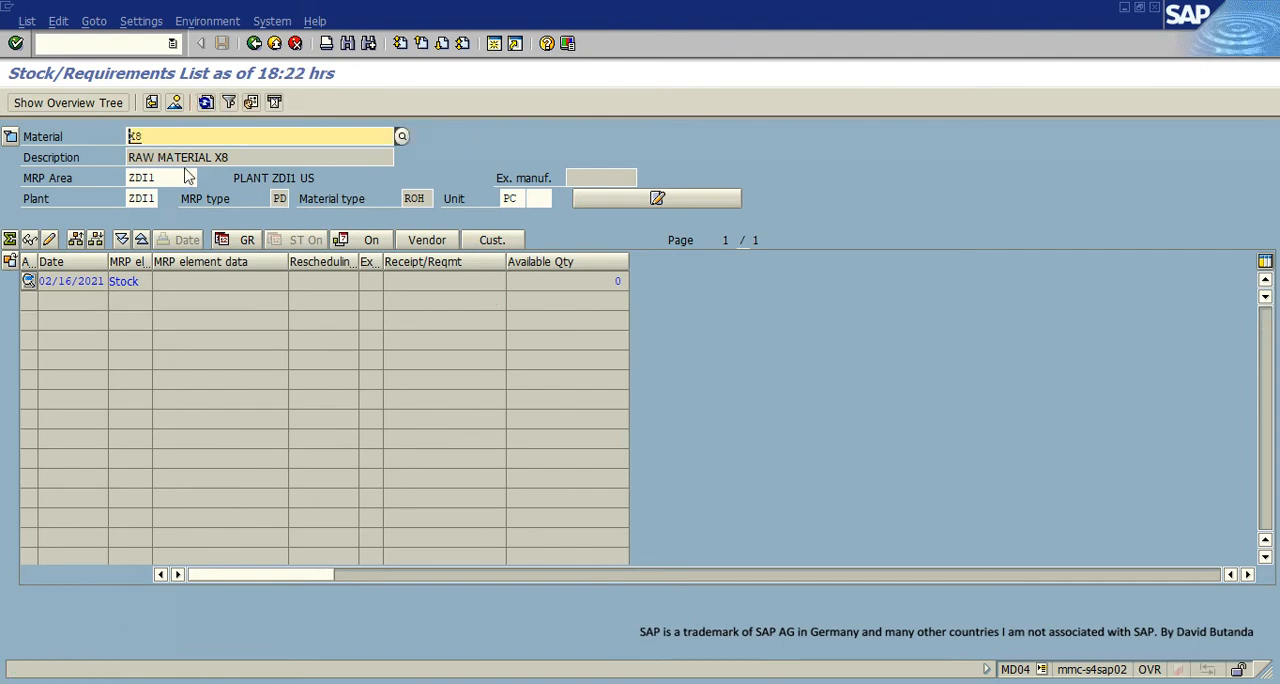
- Display the stock/requirements list for material X10 and refresh it to check its current MRP elements
click(167, 139)
key(BackSpace)
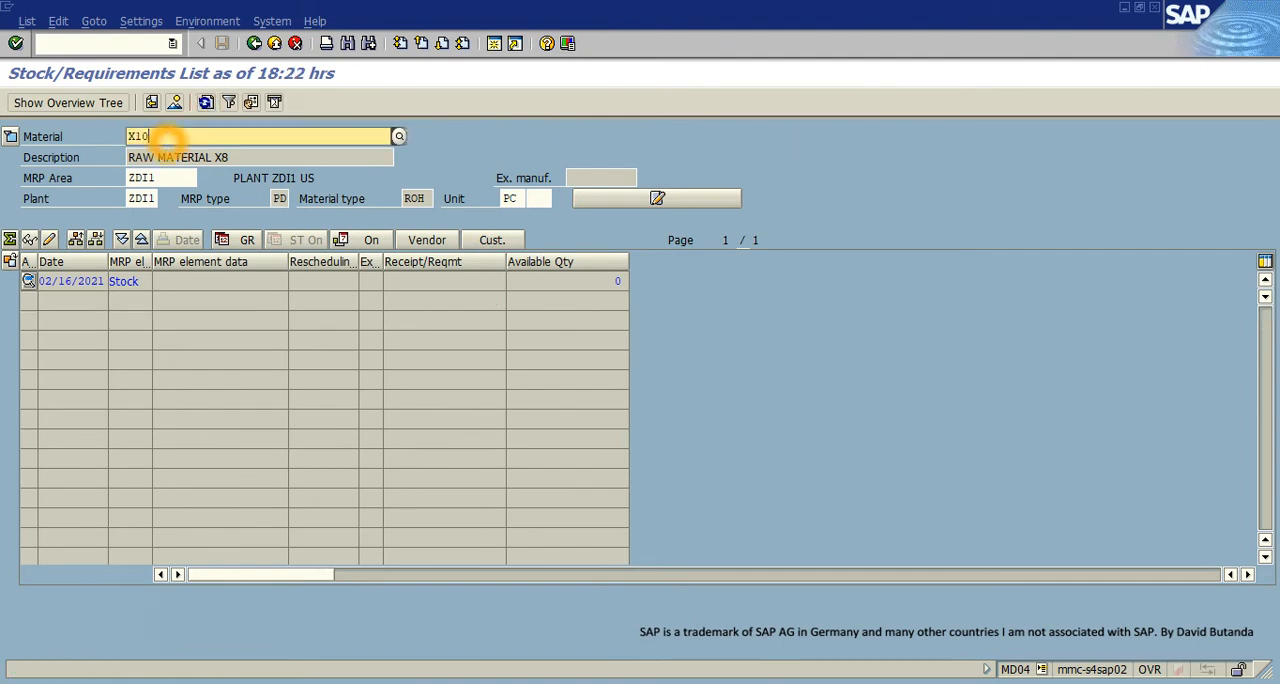
text(10)
key(Down)
key(Return)
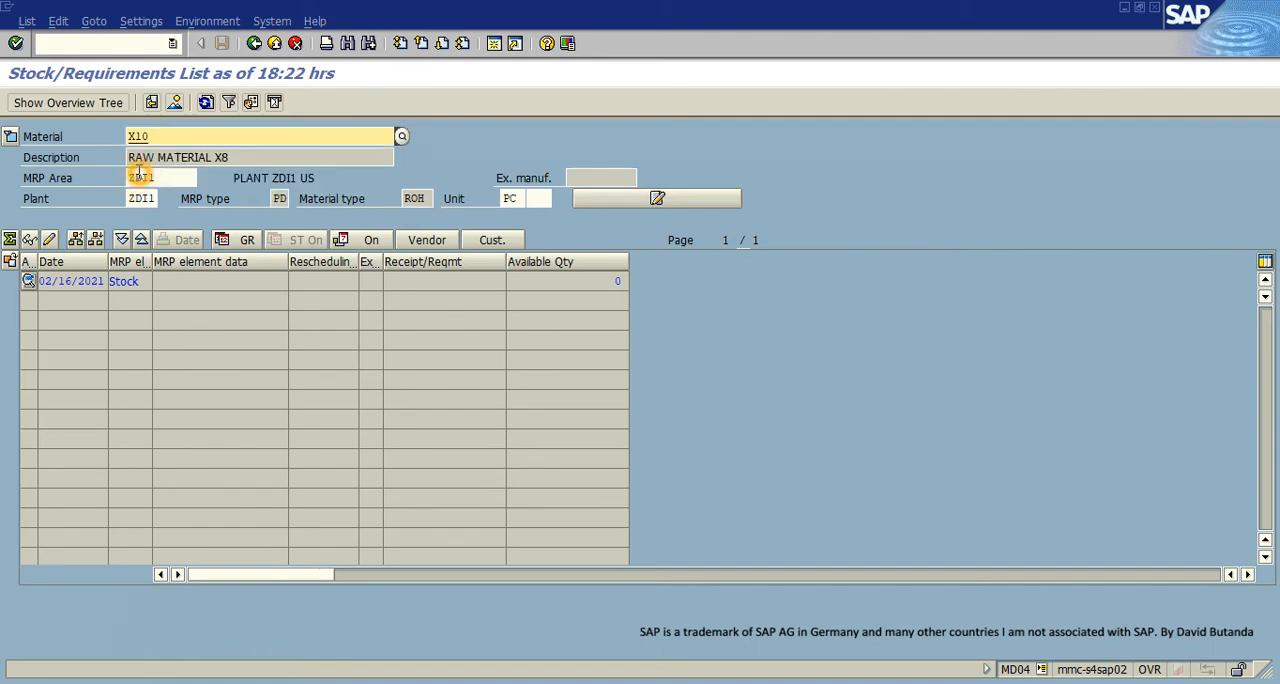
click(205, 102)
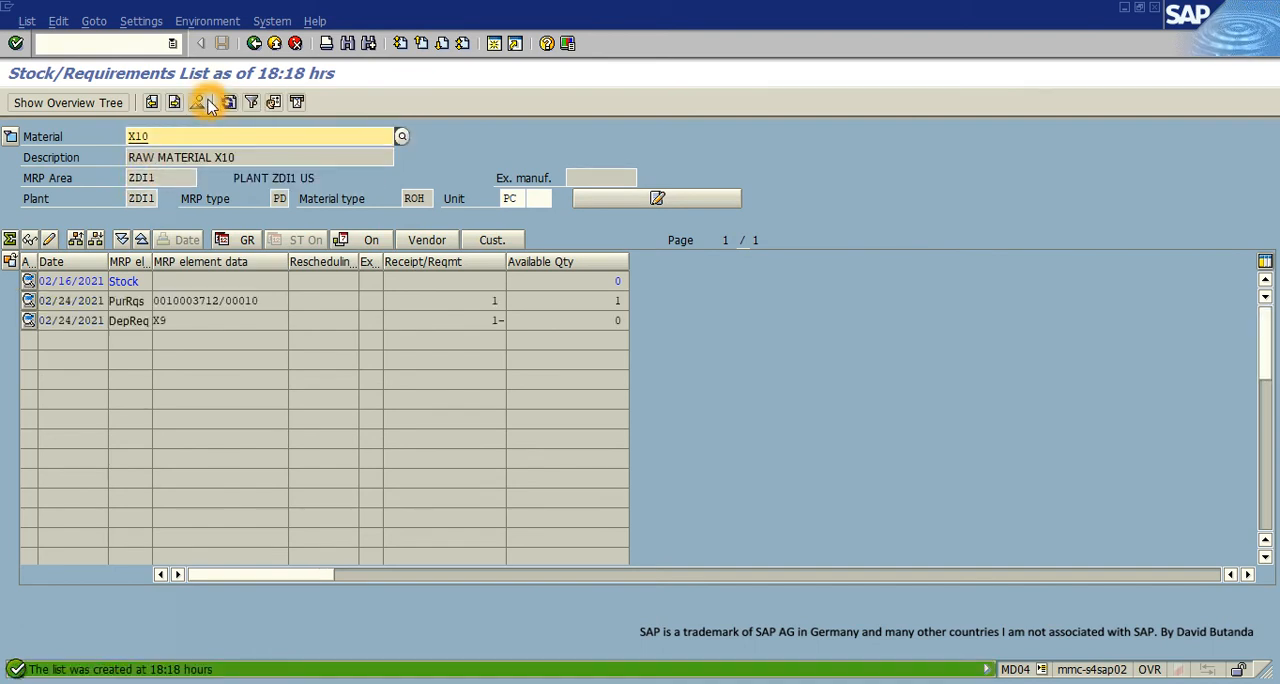
click(229, 103)
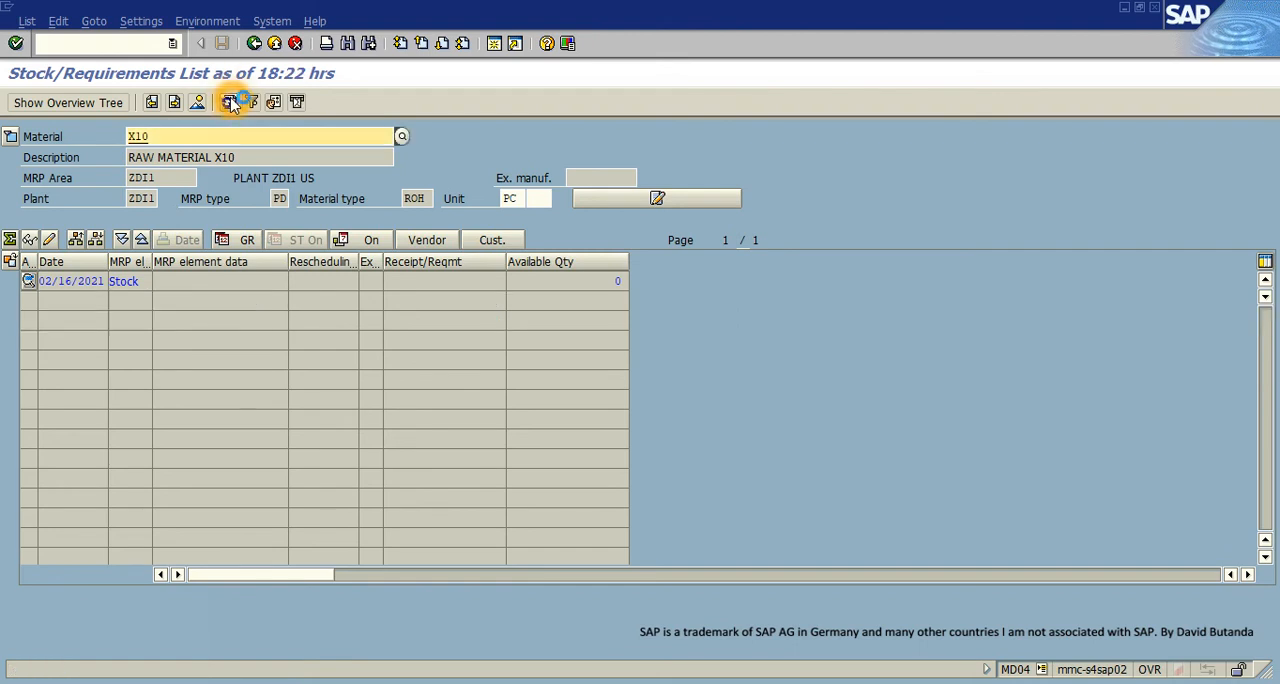
- Display the stock/requirements list for material X11, refresh it, and check the available quantity
click(167, 135)
key(BackSpace)
text(1)
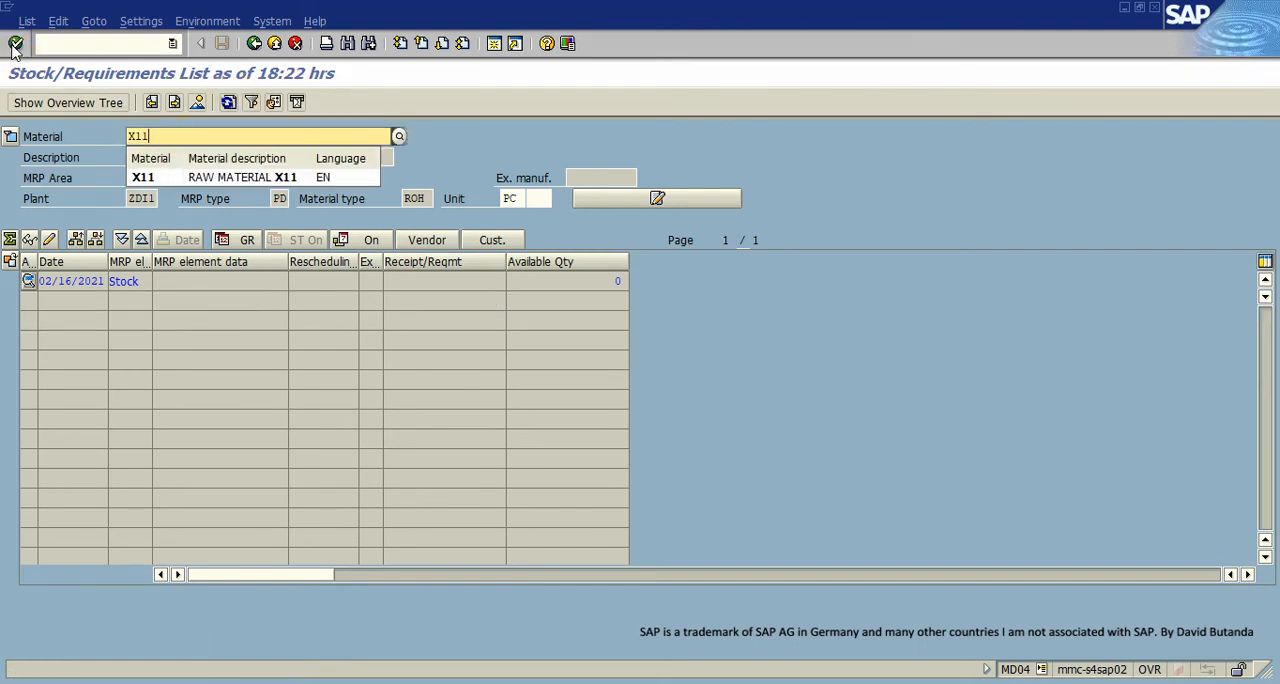
click(16, 45)
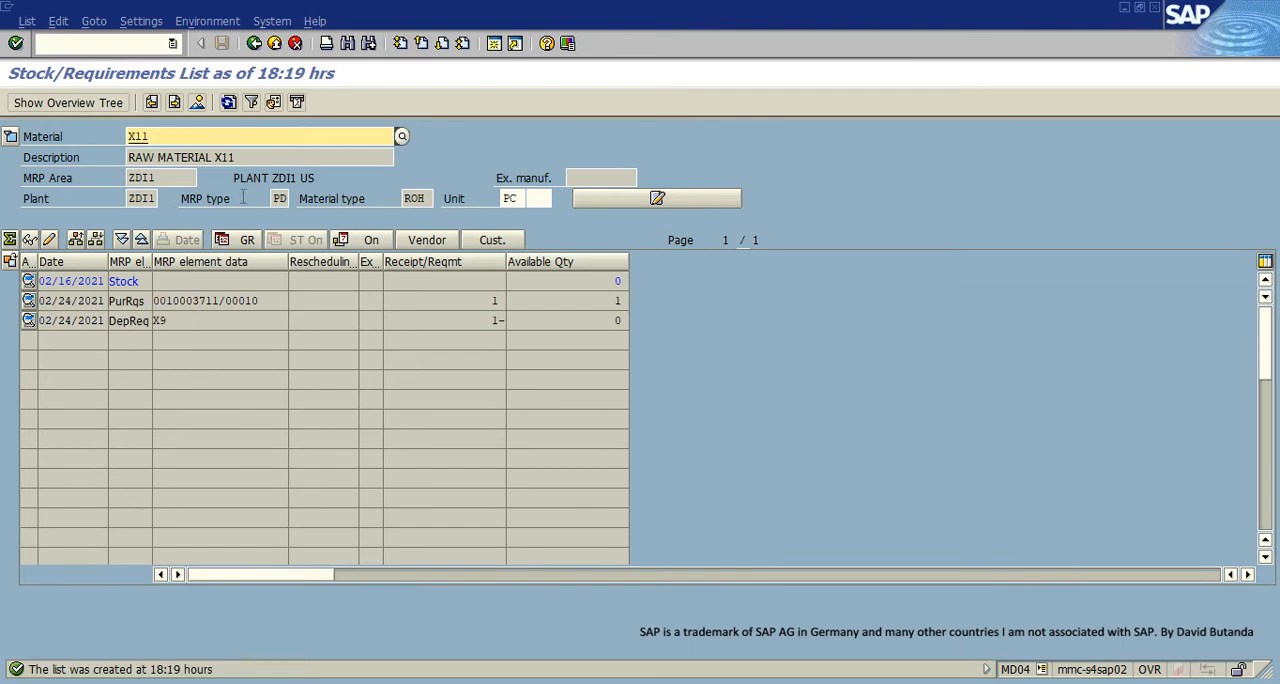
click(228, 102)
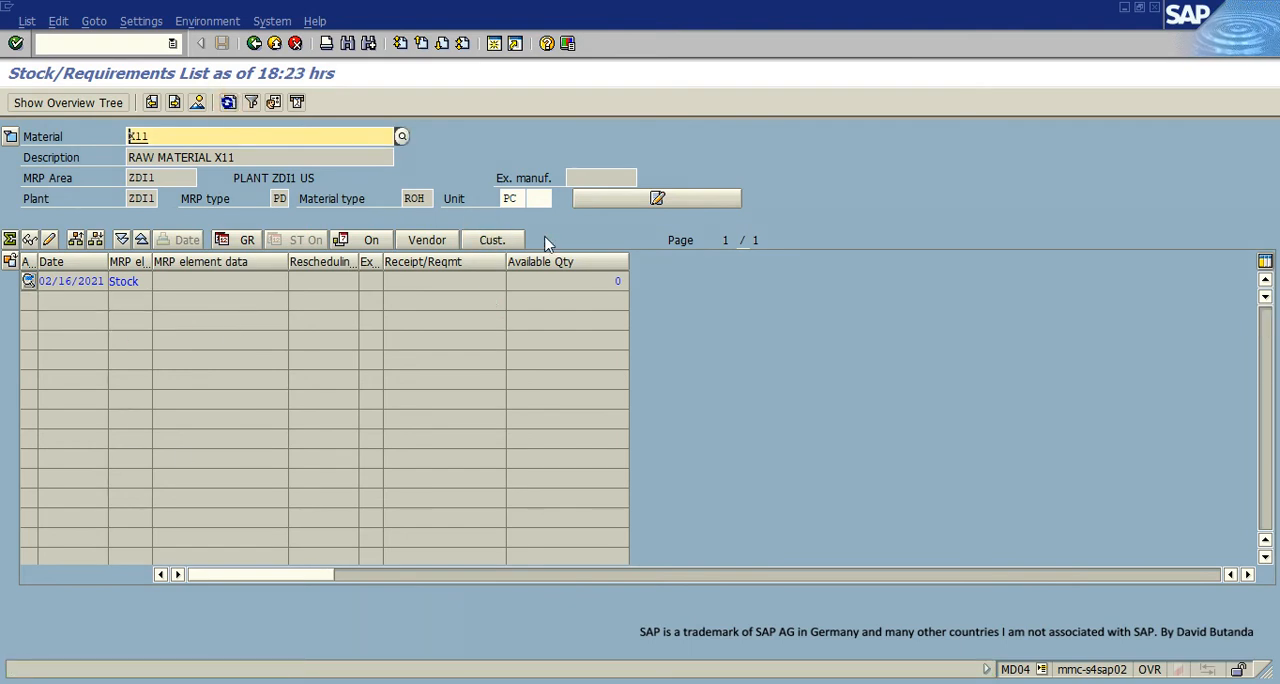
click(615, 281)
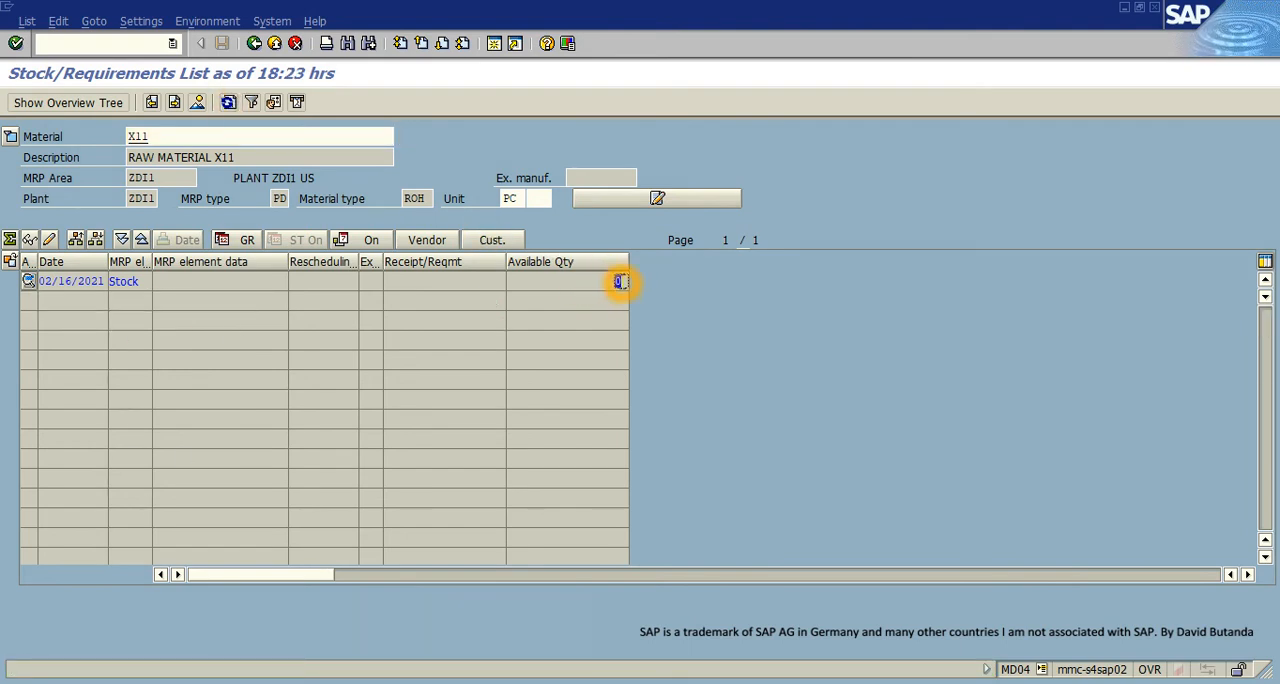
- Return to the stock/requirements list for finished product X0
click(145, 136)
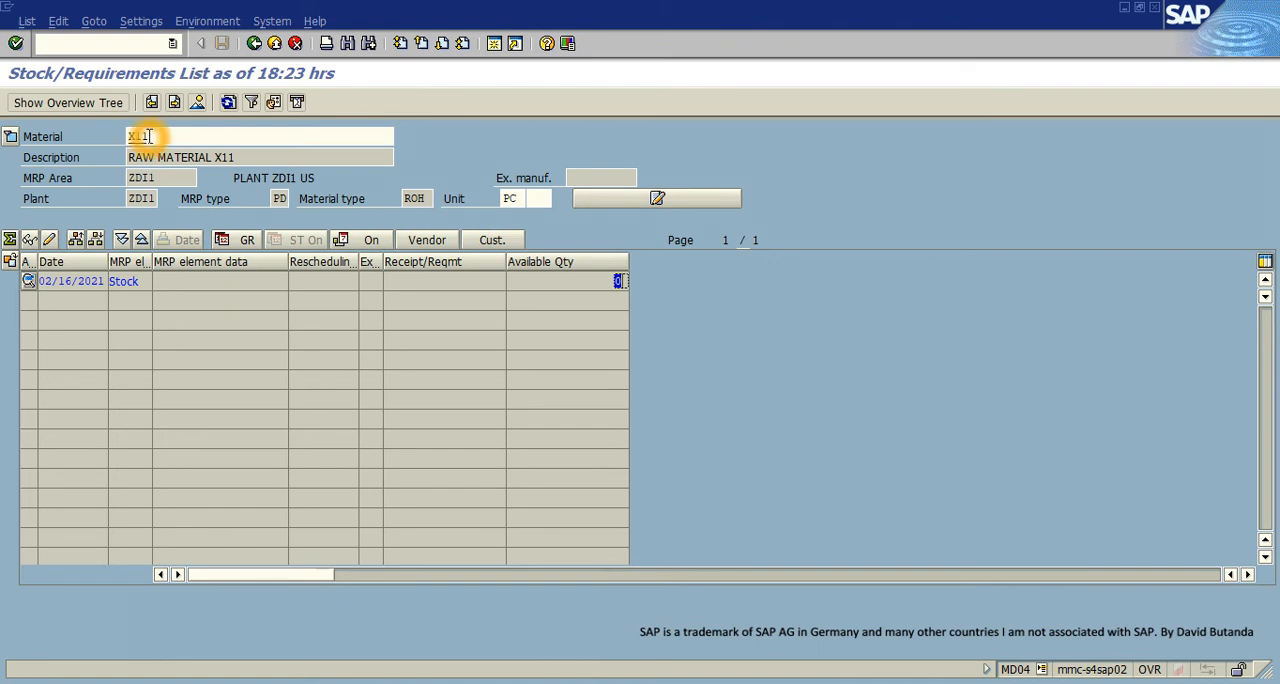
double_click(179, 140)
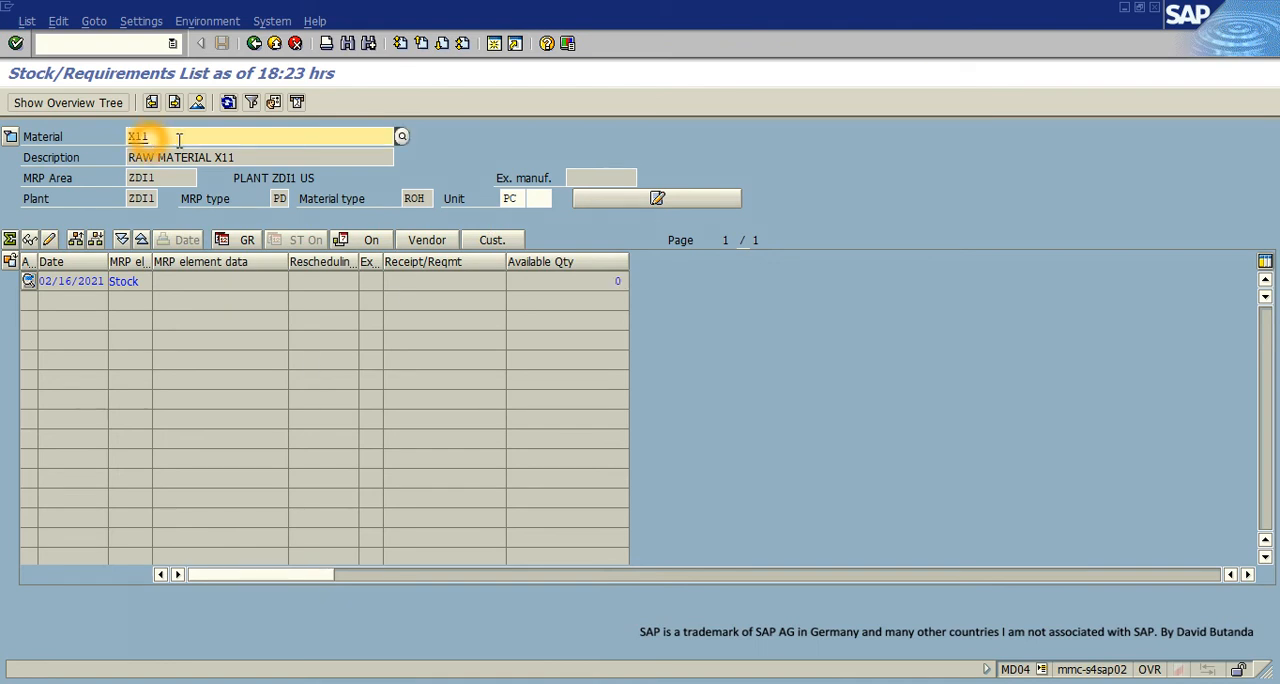
key(Return)
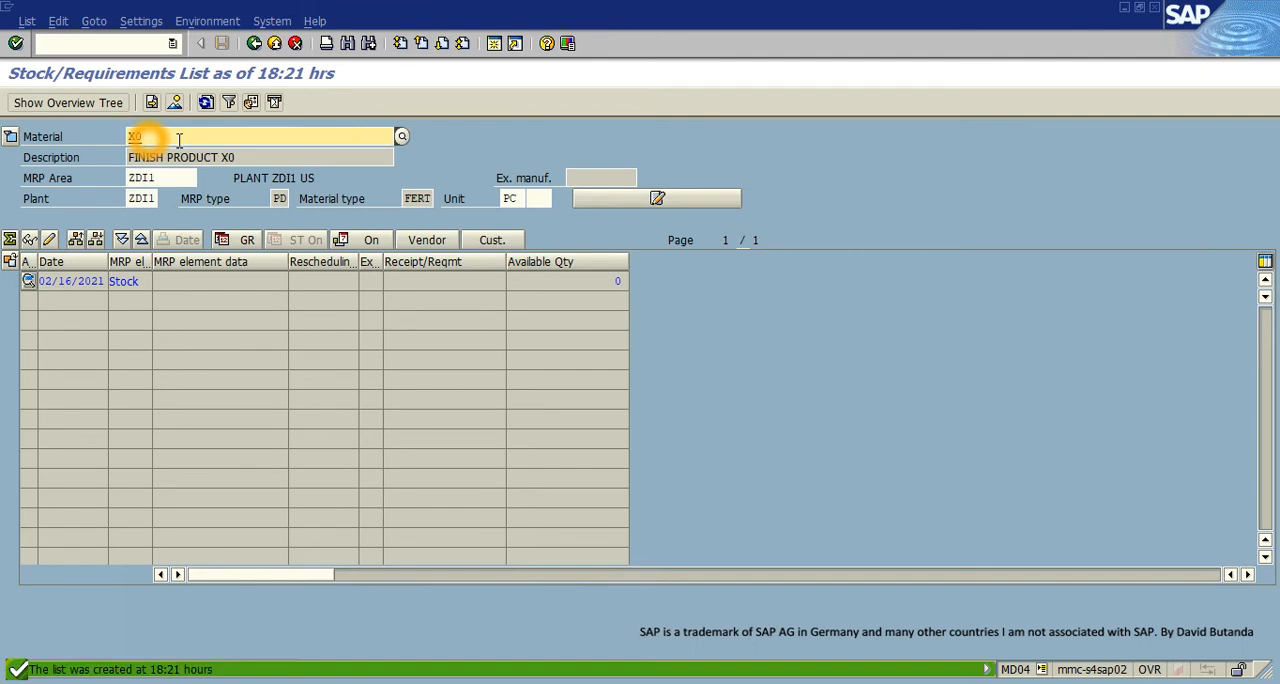
- Switch to the Google Slides presentation and examine the Phantom Assembly slide's structure, focusing on X9 and its components X10 and X11
key(alt+Tab)
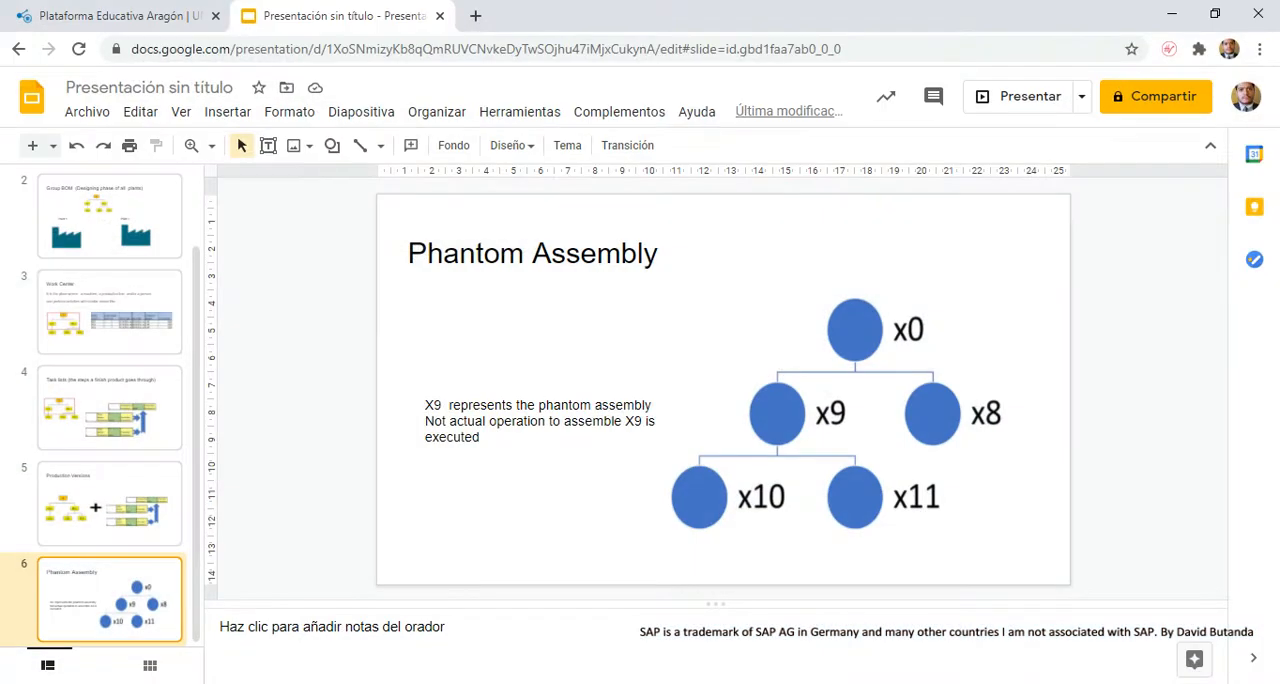
click(791, 414)
click(778, 411)
click(822, 415)
click(834, 415)
click(764, 423)
click(756, 493)
click(967, 511)
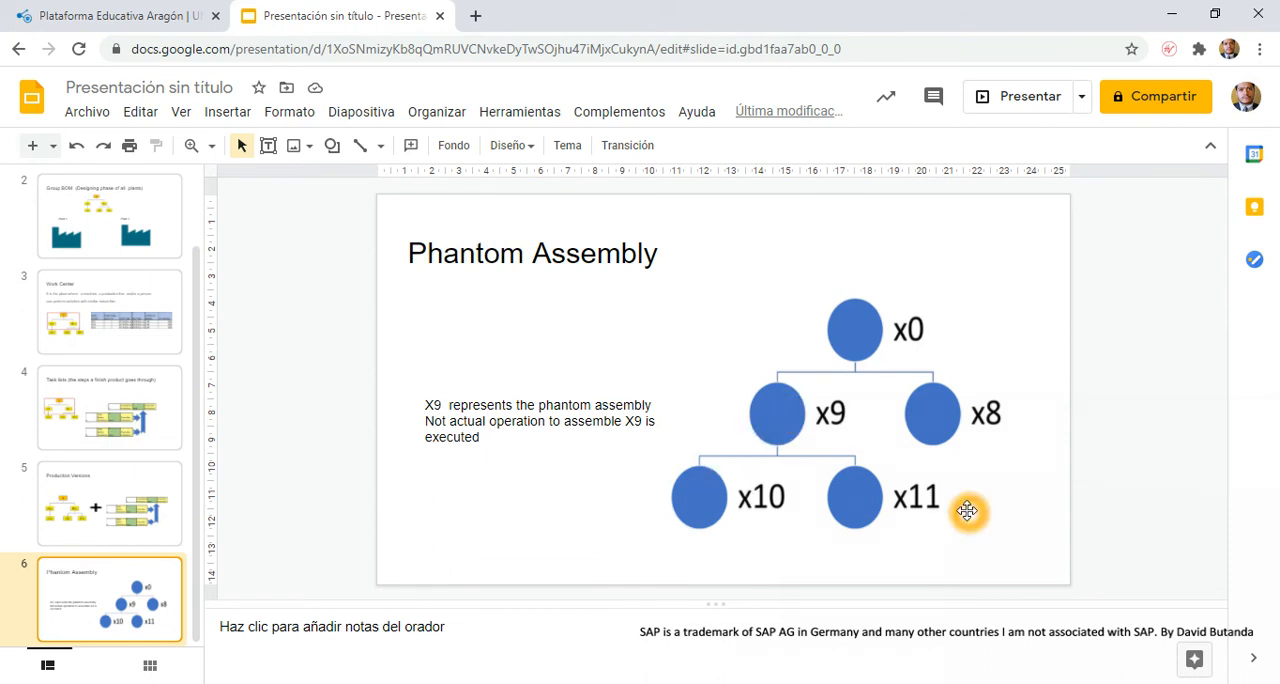
click(910, 506)
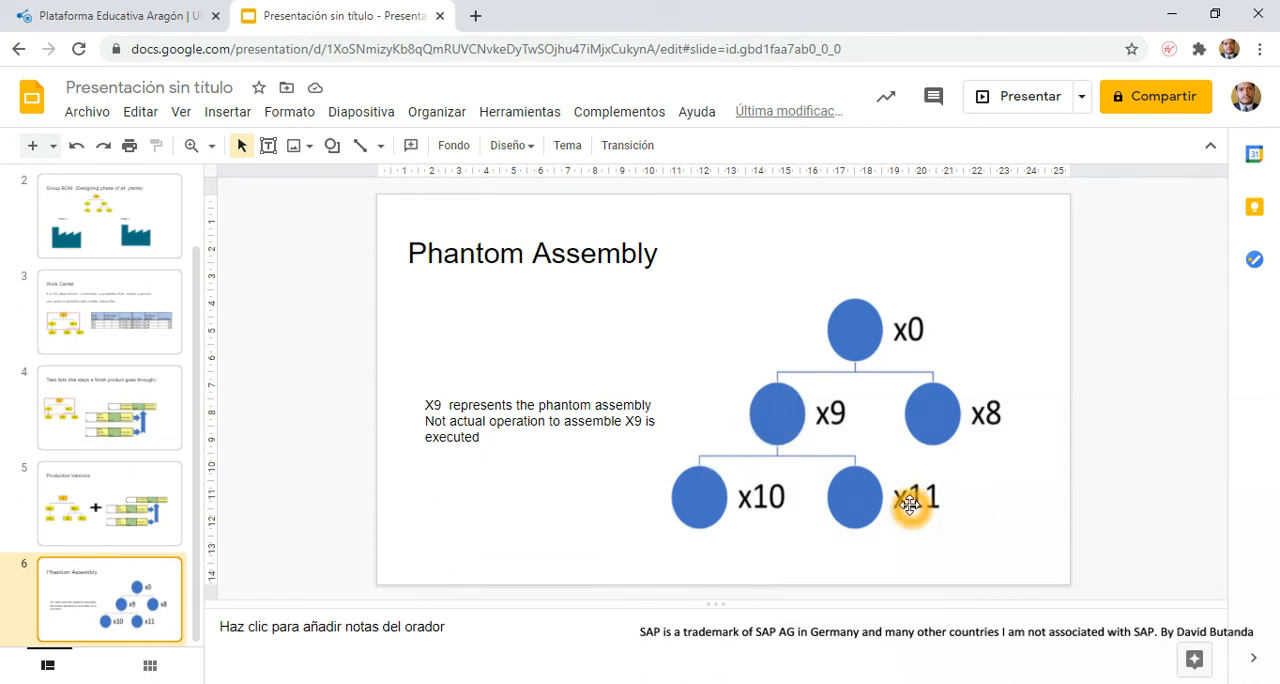
- Switch back to SAP and try to open an additional session from X0's stock/requirements list
mouse_move(943, 682)
click(1022, 640)
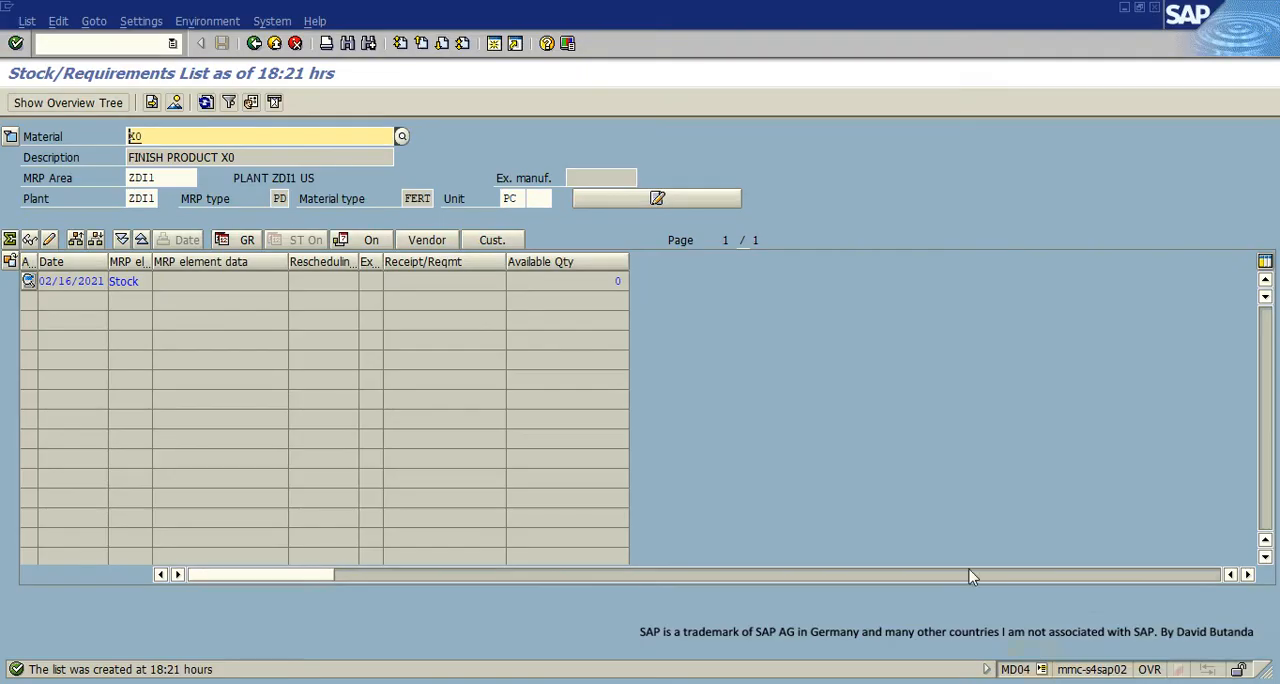
click(495, 48)
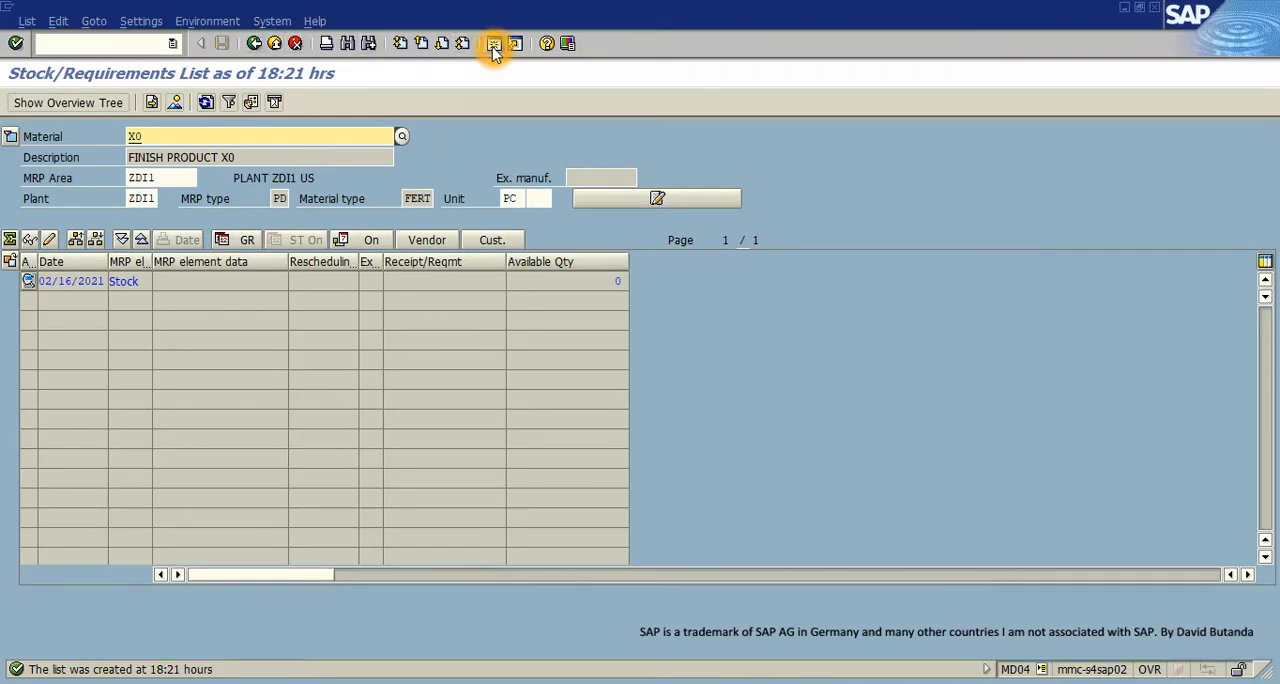
click(277, 348)
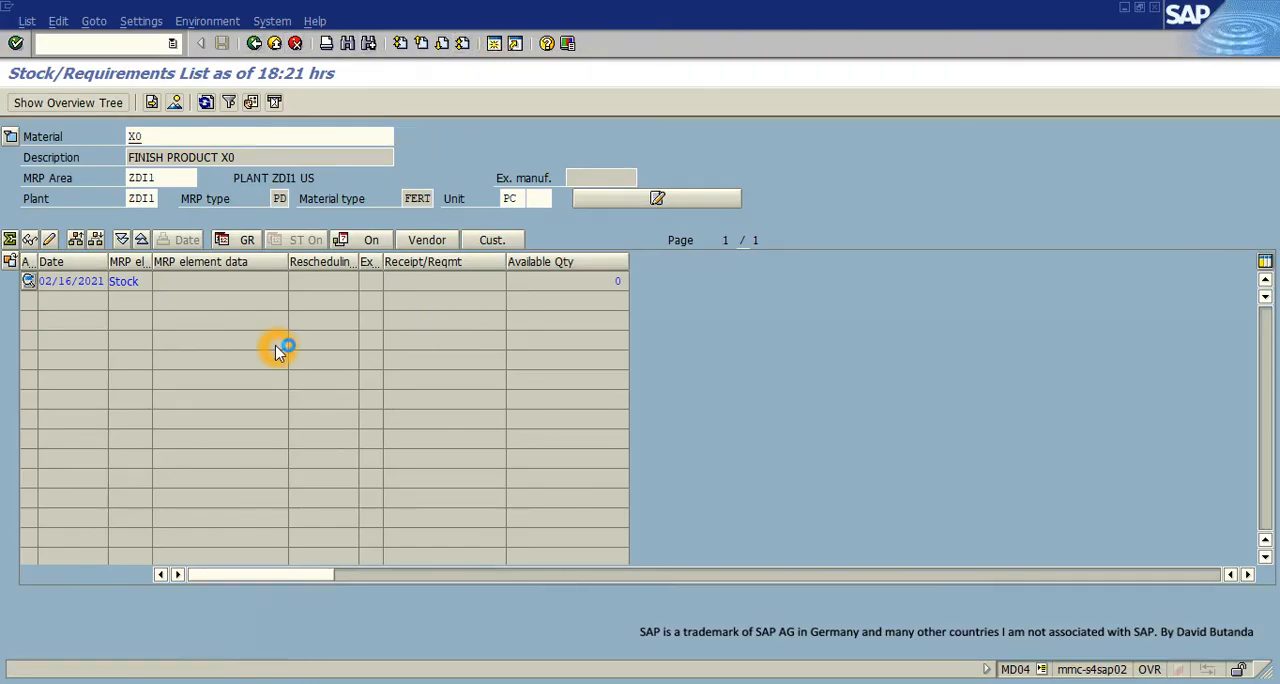
click(495, 46)
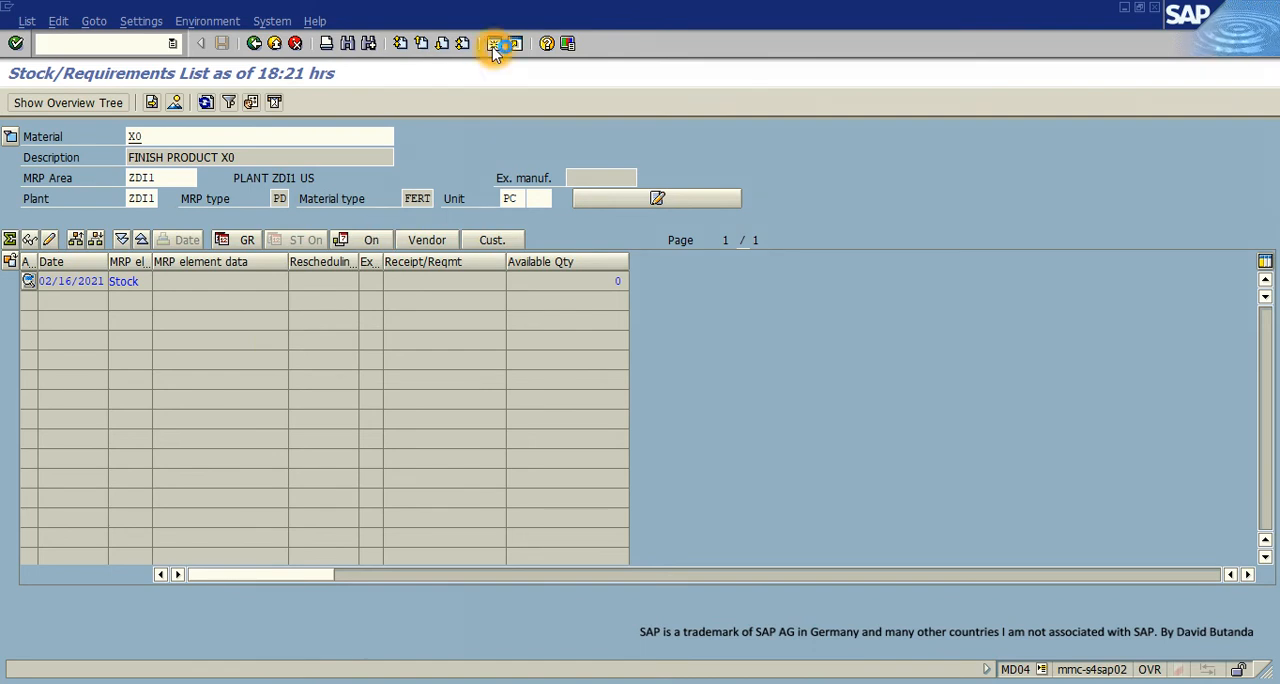
click(514, 39)
click(705, 476)
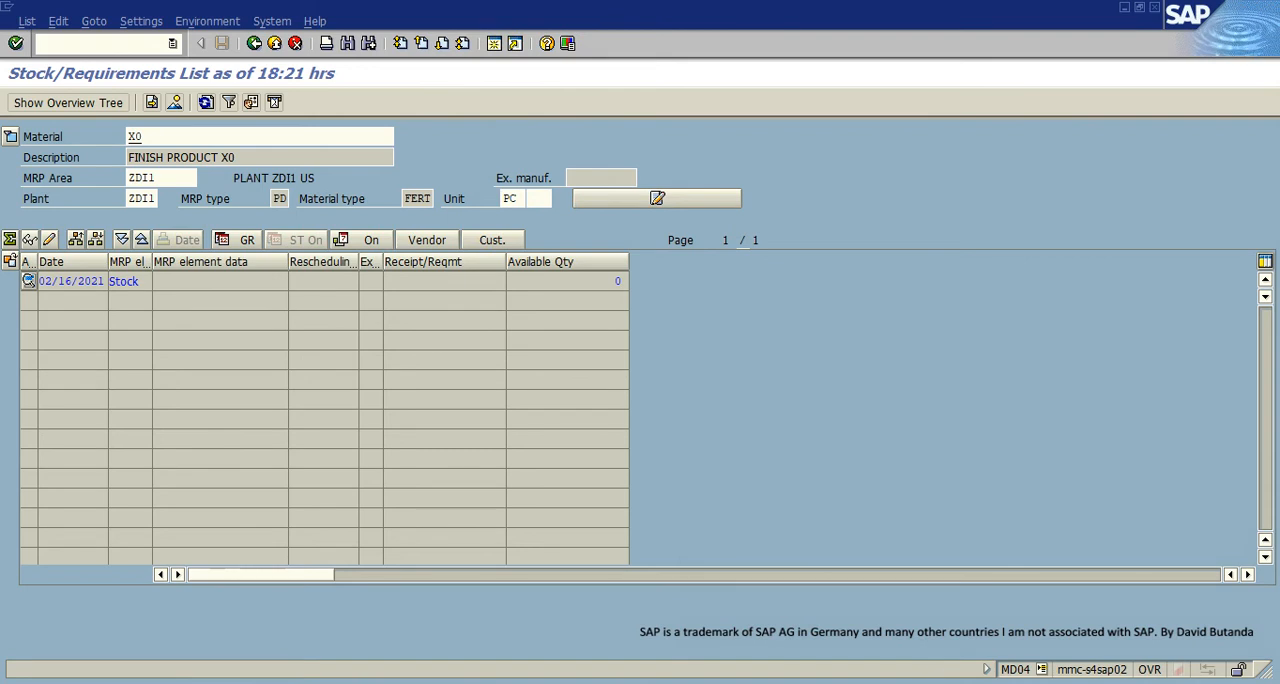
click(644, 272)
click(597, 313)
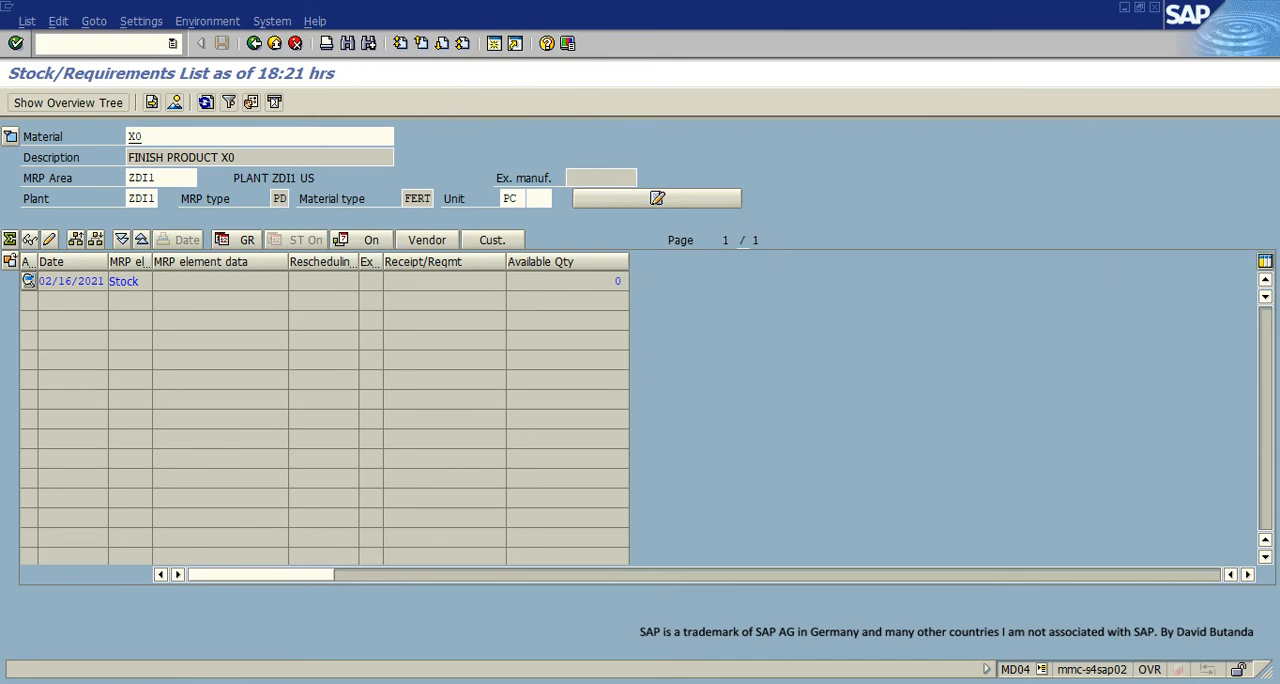
- Switch to SAP Logon and open the logon screen of the S4M - SAP S/4 HANA 2020 with Fiori LP (001) connection
click(913, 679)
click(871, 634)
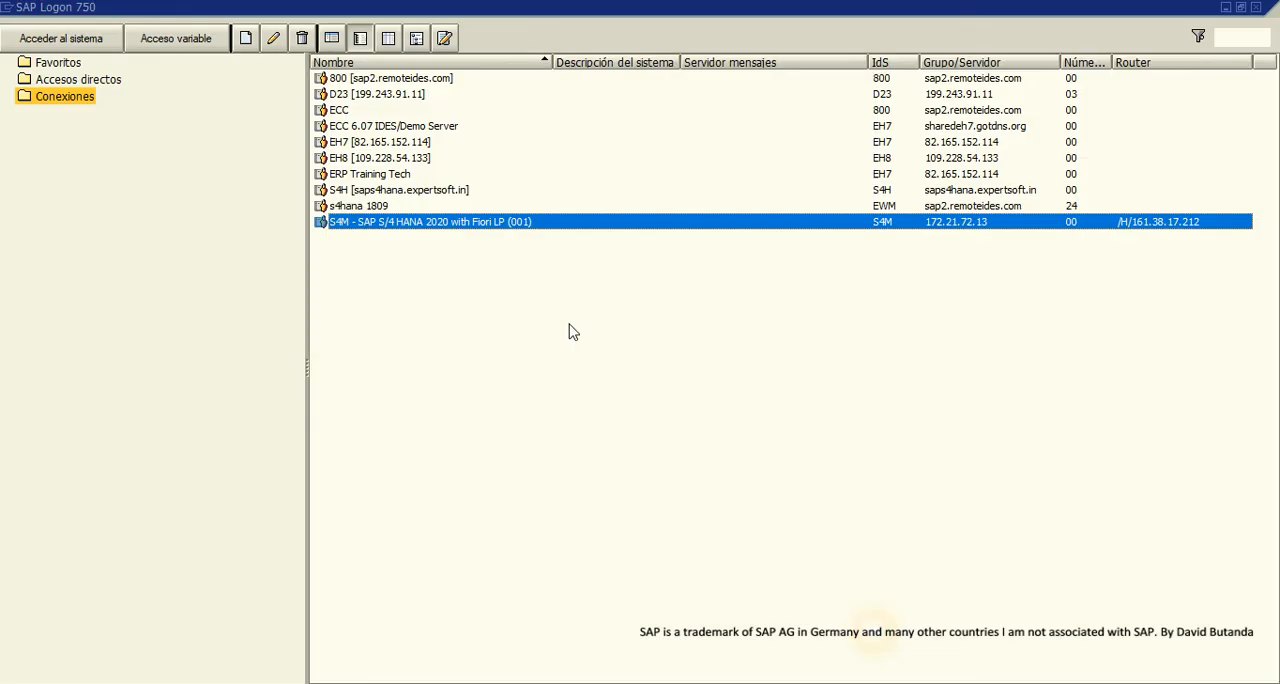
click(366, 226)
double_click(395, 226)
click(163, 151)
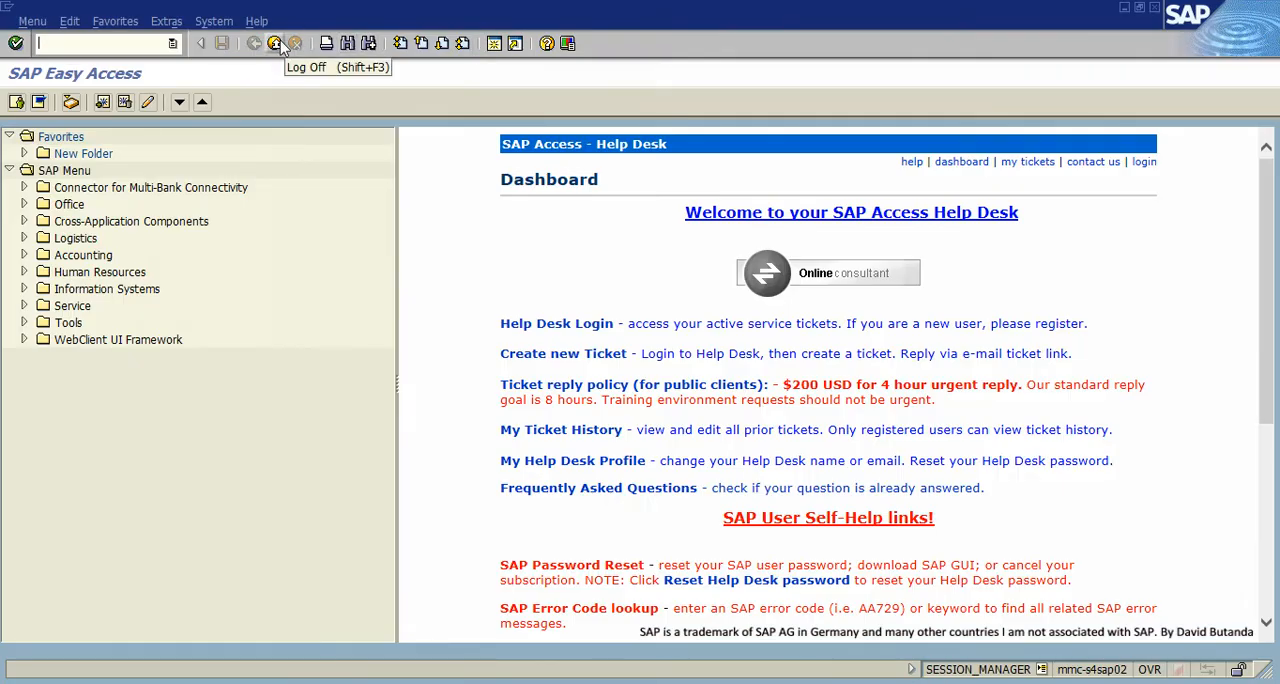
click(275, 44)
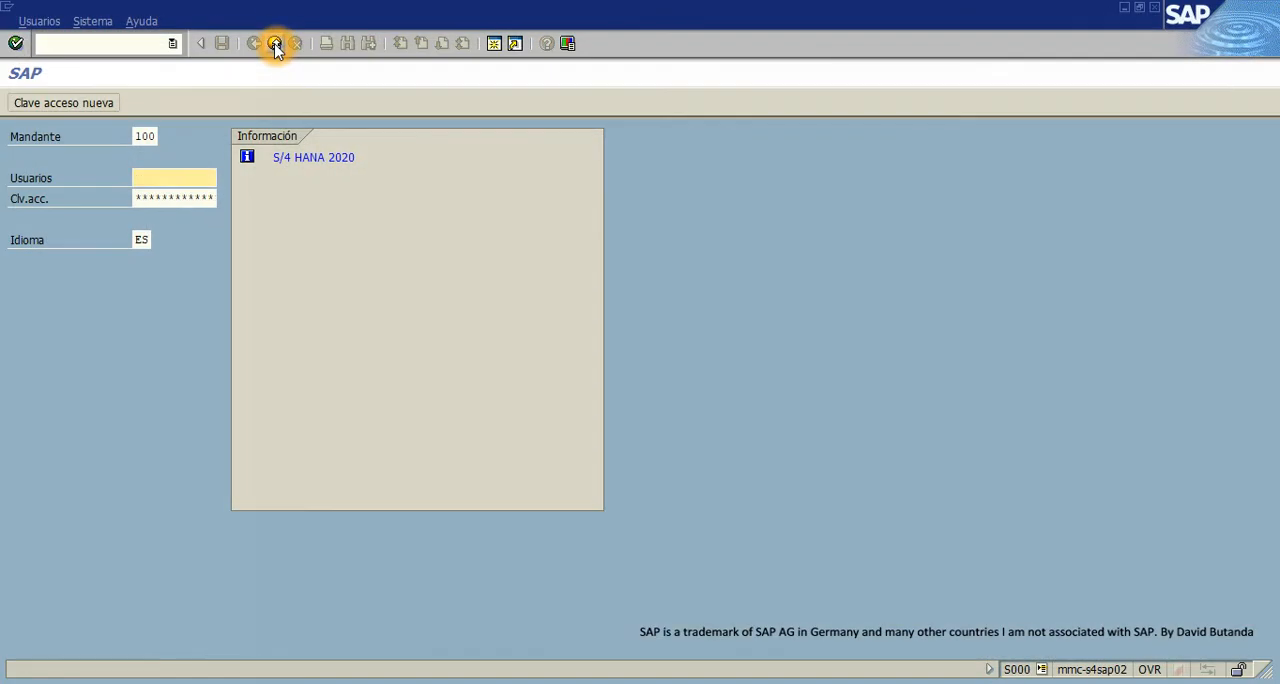
click(275, 44)
double_click(342, 222)
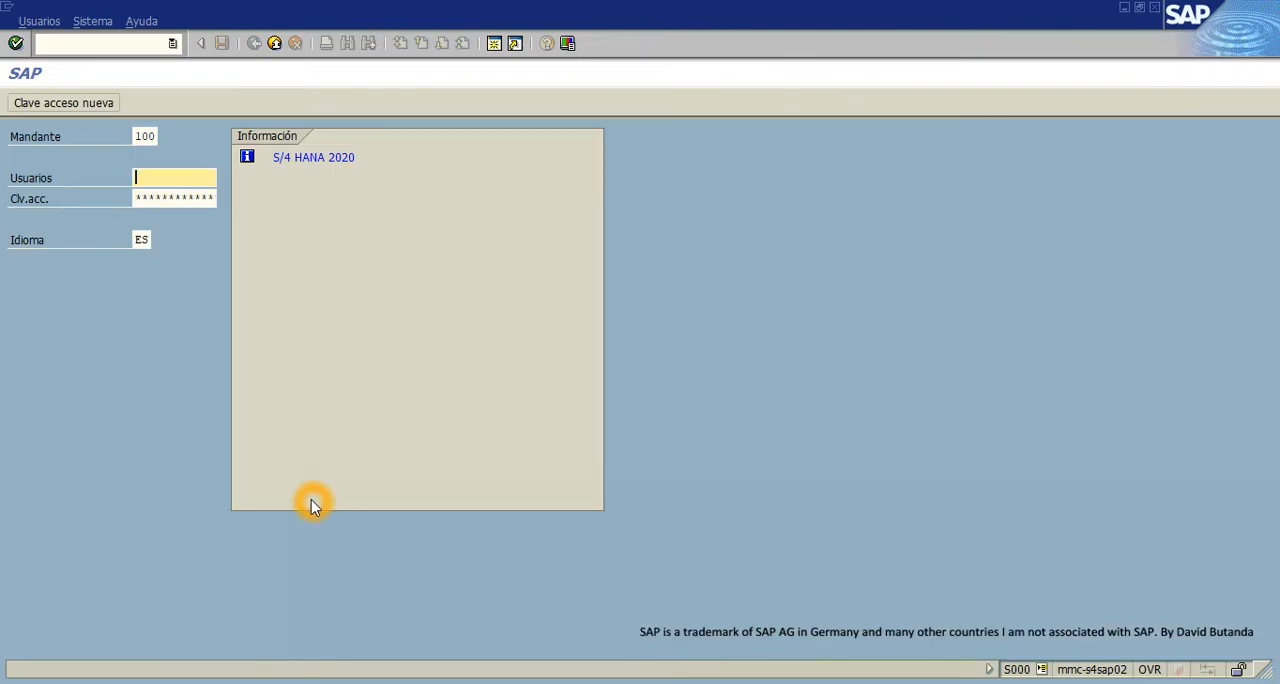
- Log on to client 100 with the saved student user and set the logon language to EN
text(s)
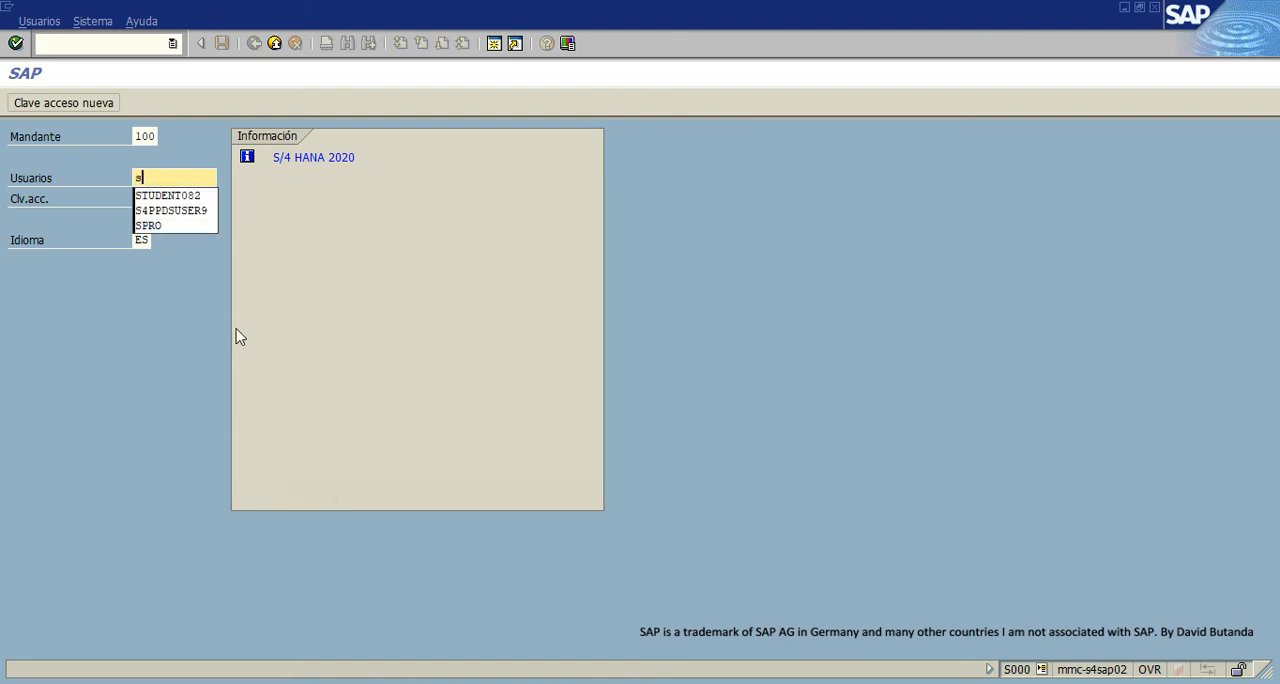
click(185, 200)
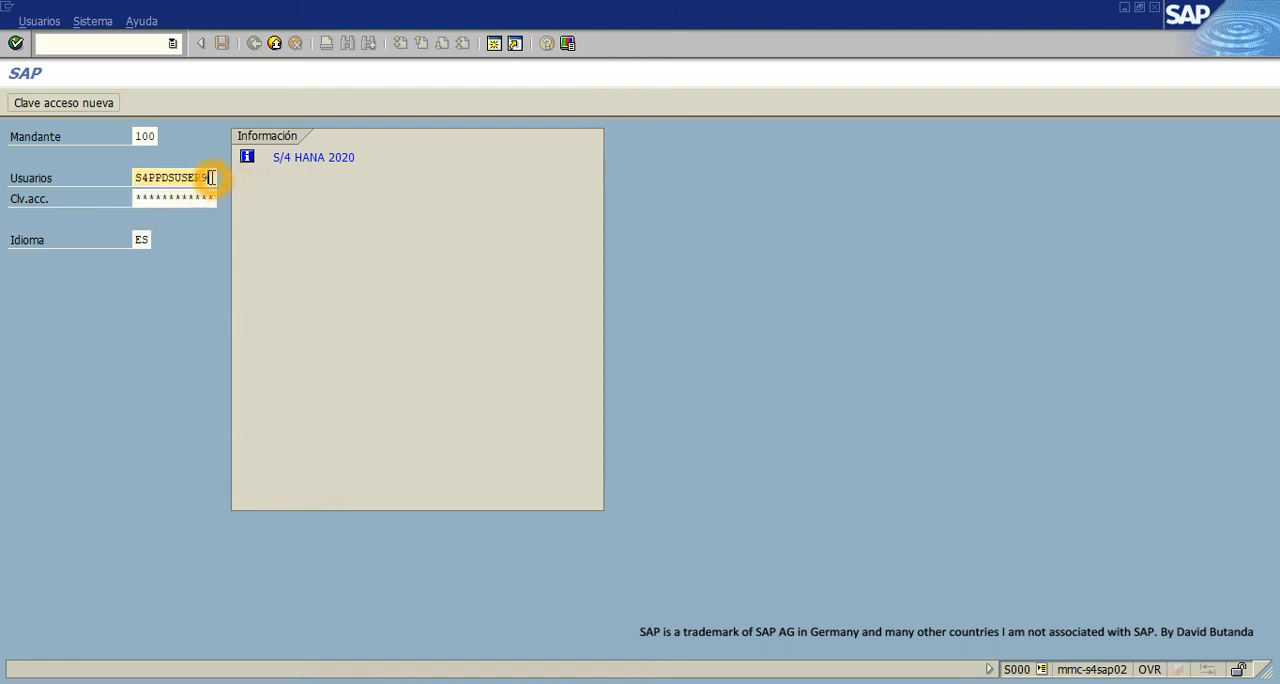
drag(211, 177, 111, 178)
text(s)
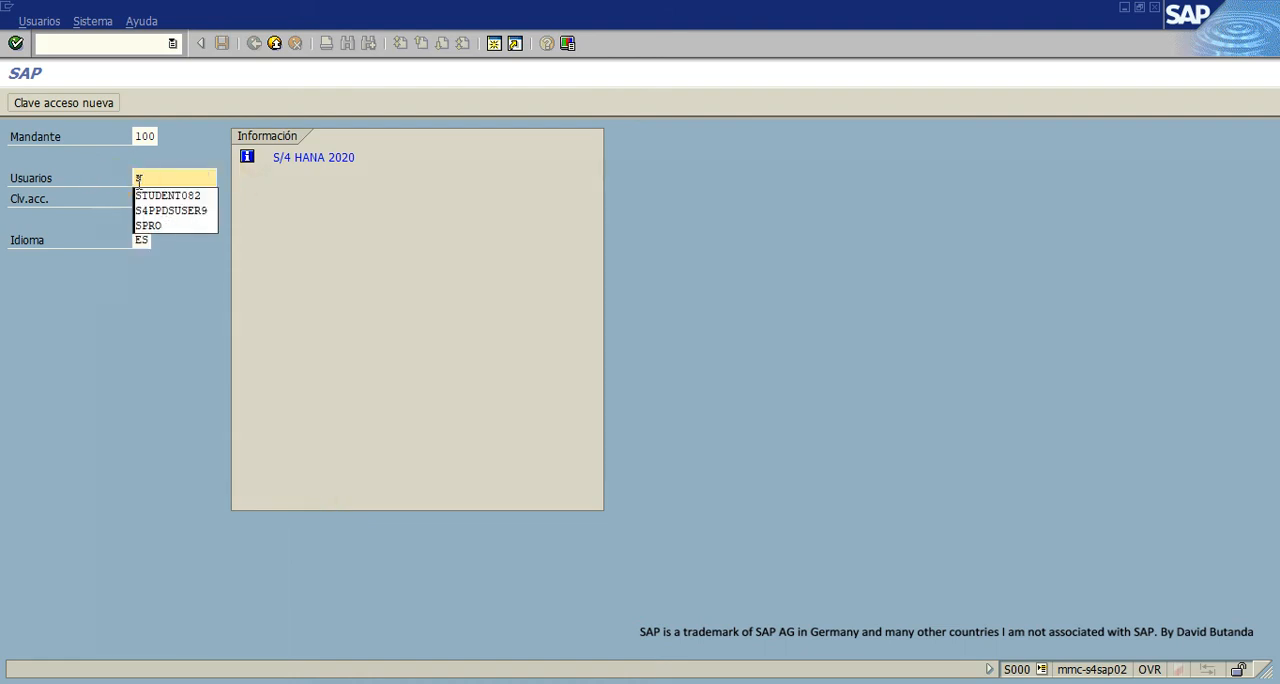
click(157, 195)
click(241, 417)
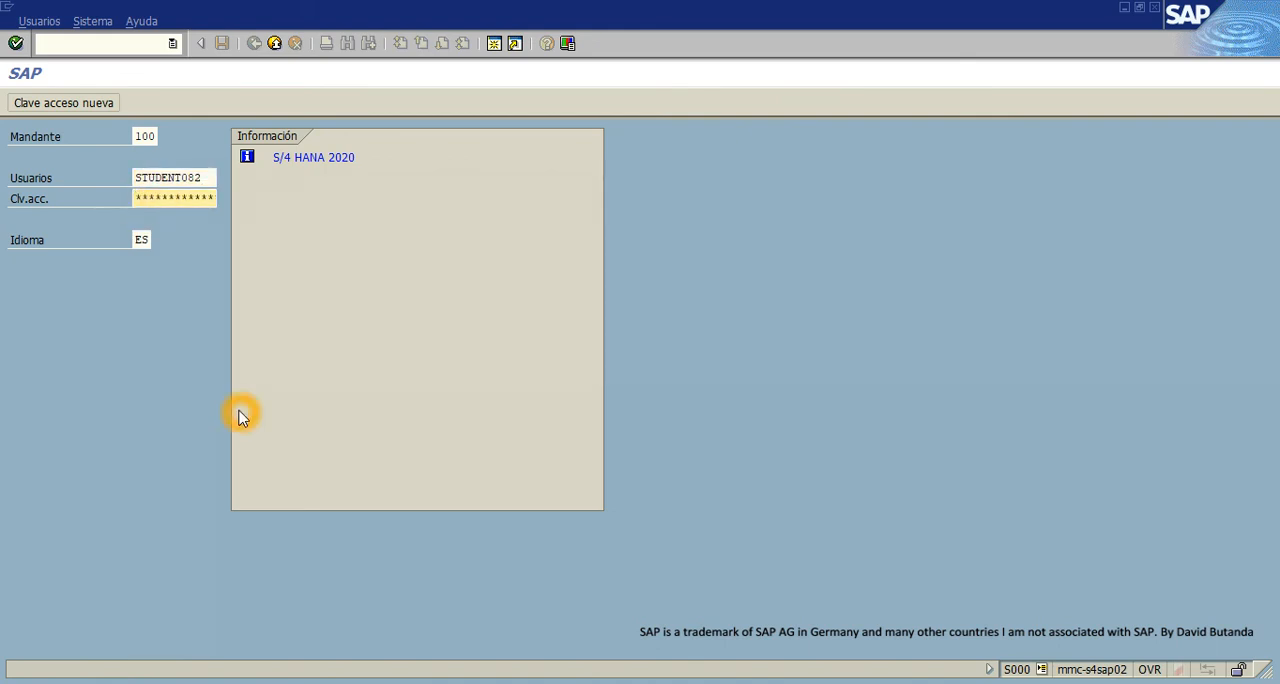
key(Tab)
text(e)
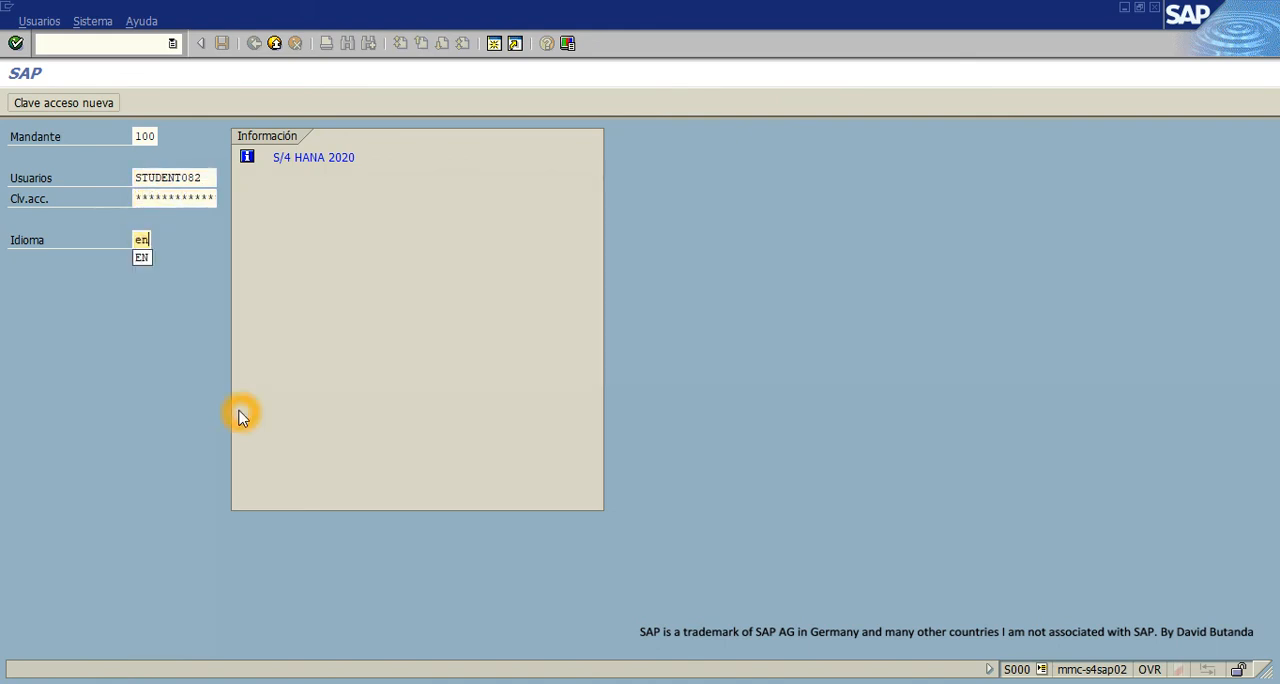
key(Return)
- Continue with this logon while ending all other logons in the system, and dismiss the closed-session message
click(143, 449)
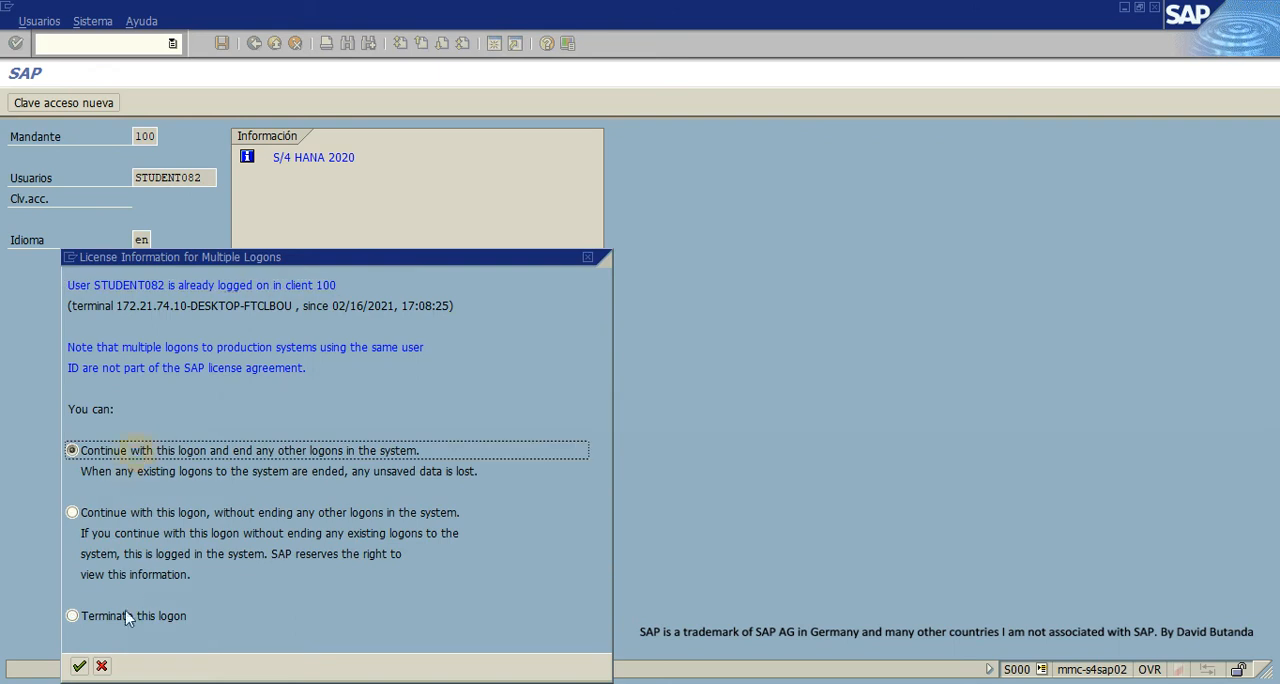
click(78, 666)
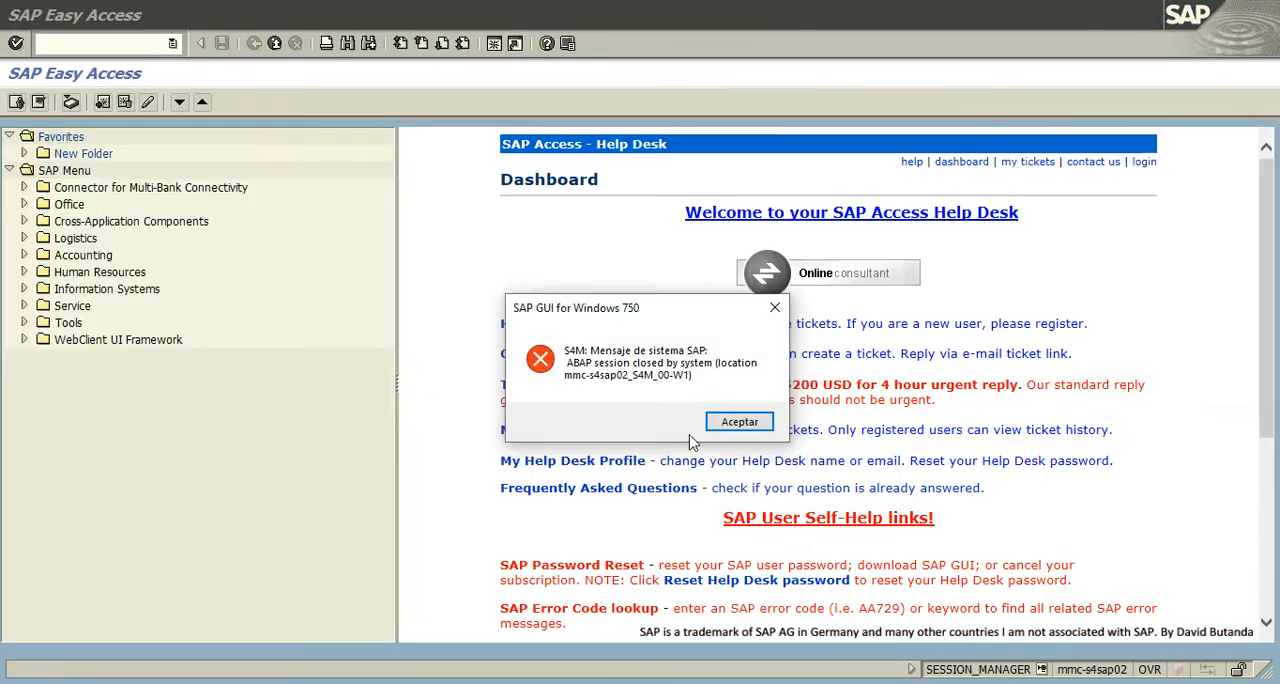
click(740, 422)
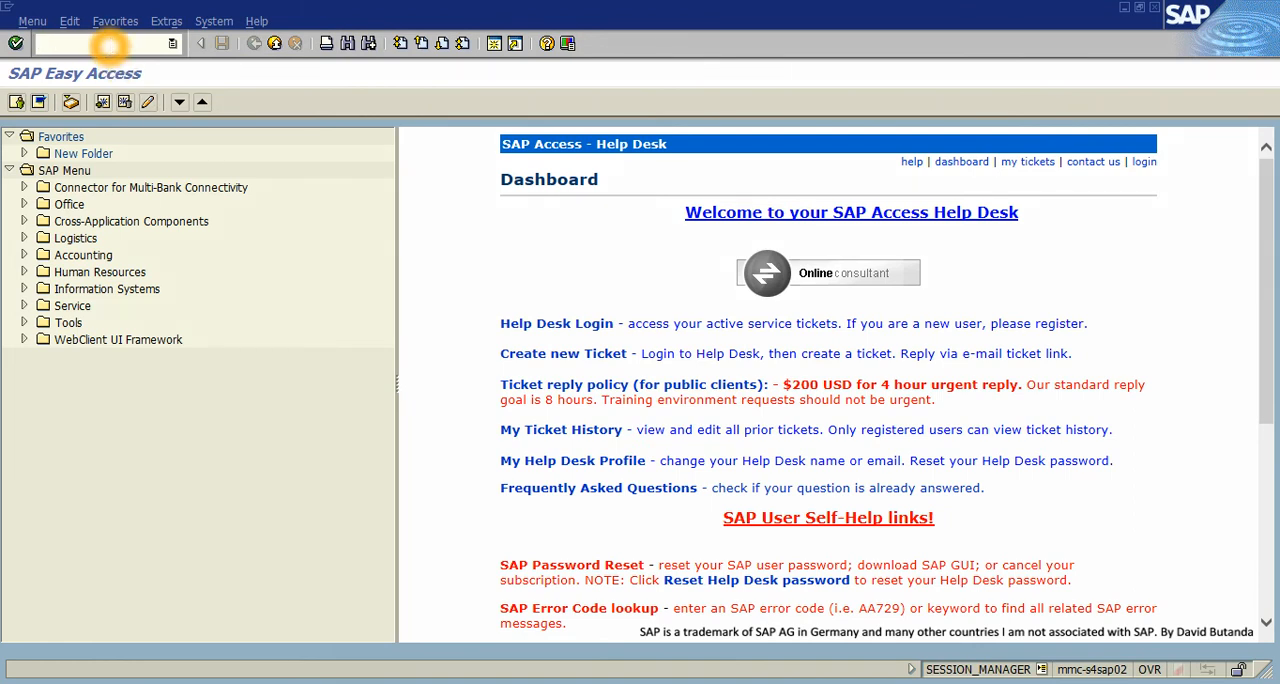
- Start changing material X9 in MM02 and select its MRP 2 view
key(Return)
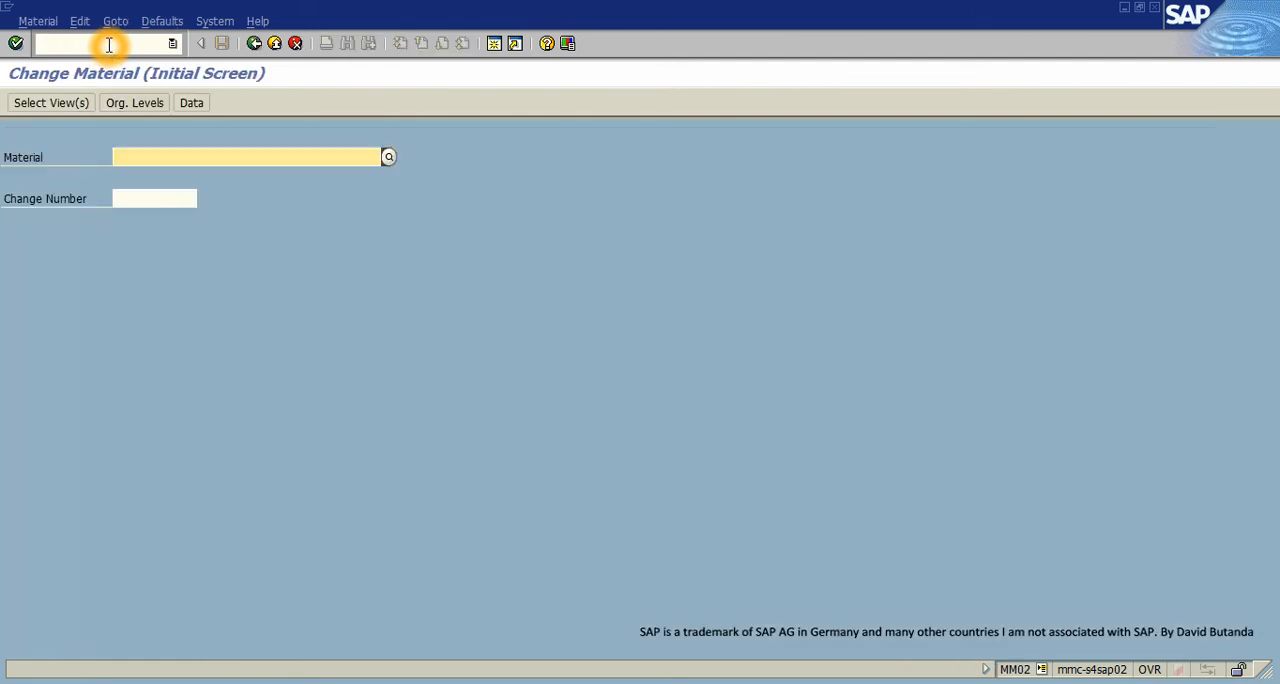
text(X9)
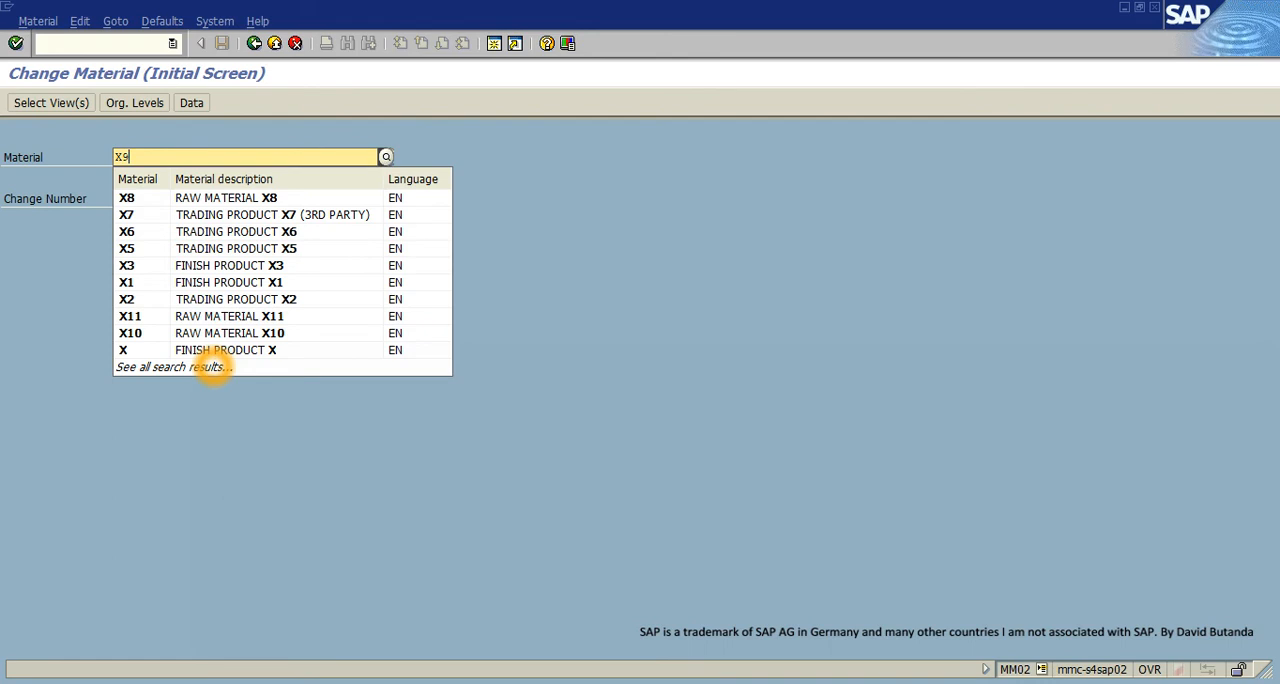
click(174, 324)
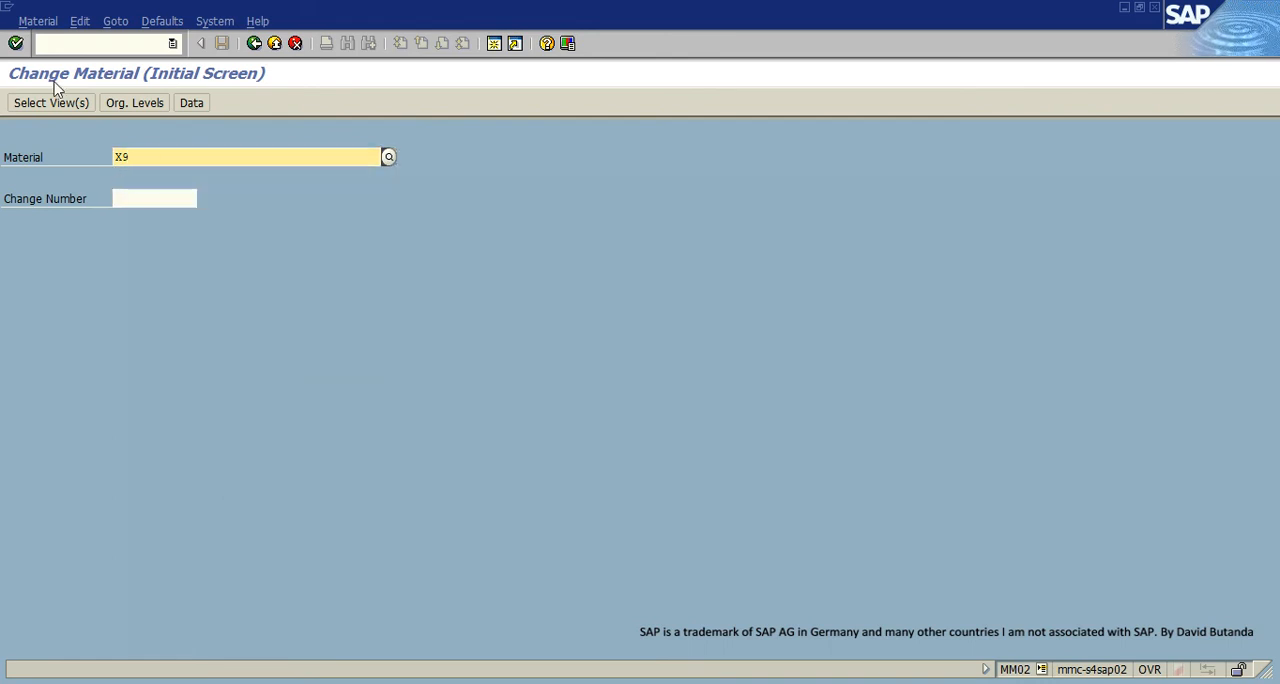
click(15, 43)
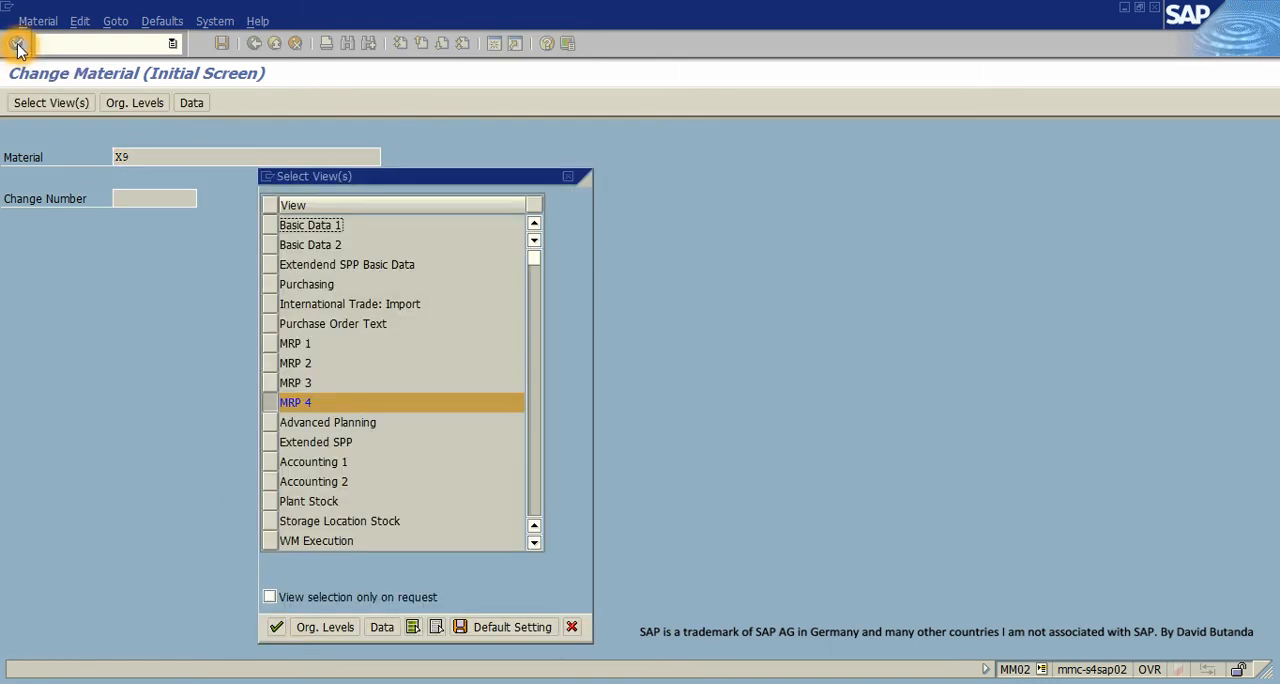
click(271, 404)
click(271, 364)
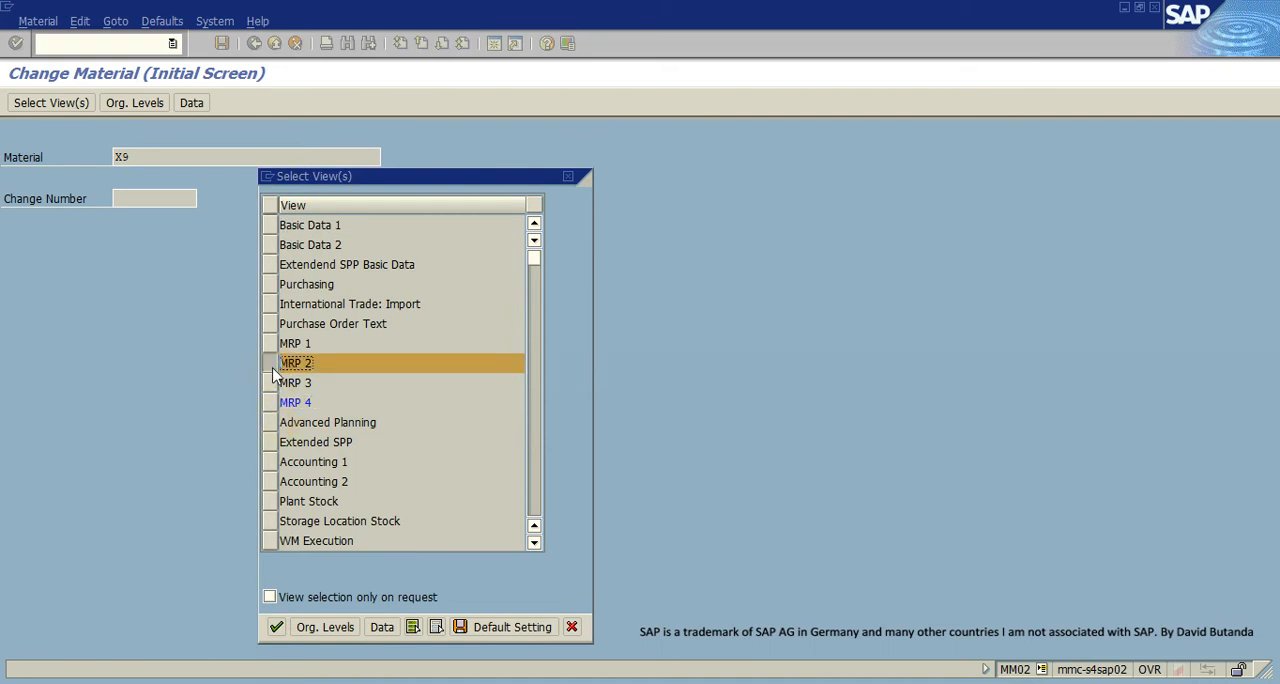
click(276, 626)
- Set the organizational levels to plant ZDI1 and storage location ZDI1 and open X9's MRP 2 data
click(301, 204)
key(BackSpace)
key(BackSpace)
key(BackSpace)
key(BackSpace)
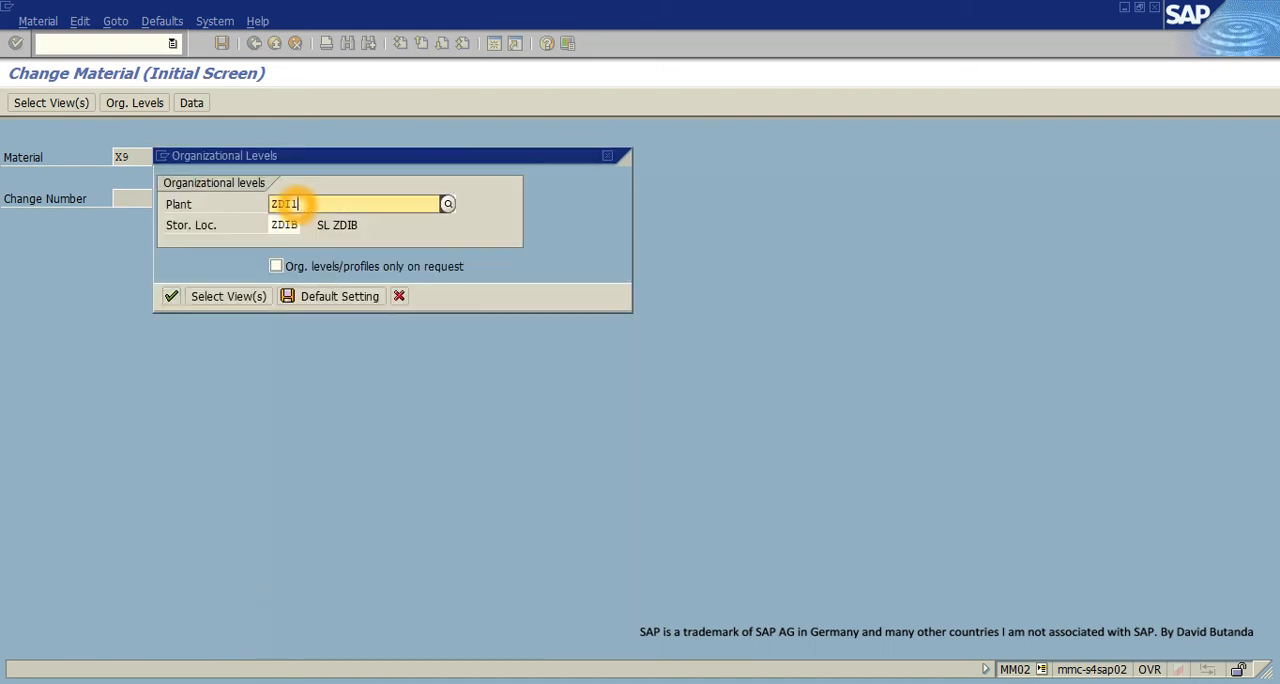
text(ZDI1)
click(288, 245)
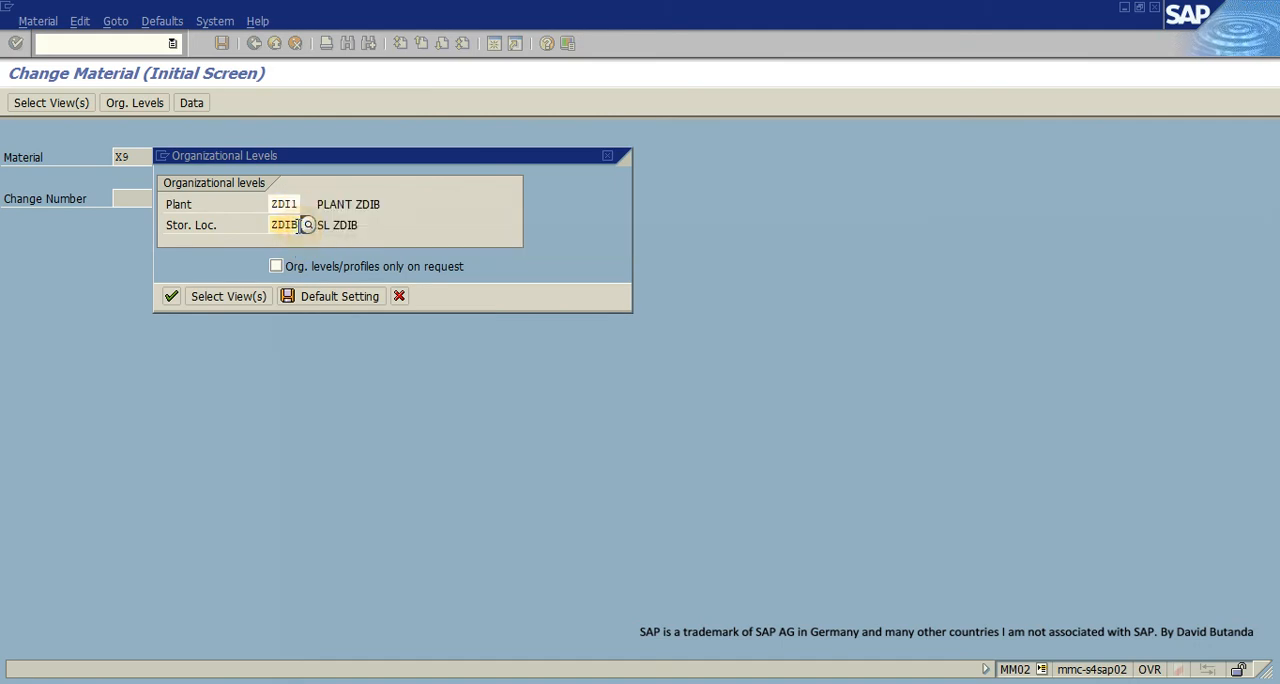
click(301, 225)
key(BackSpace)
text(1)
click(171, 296)
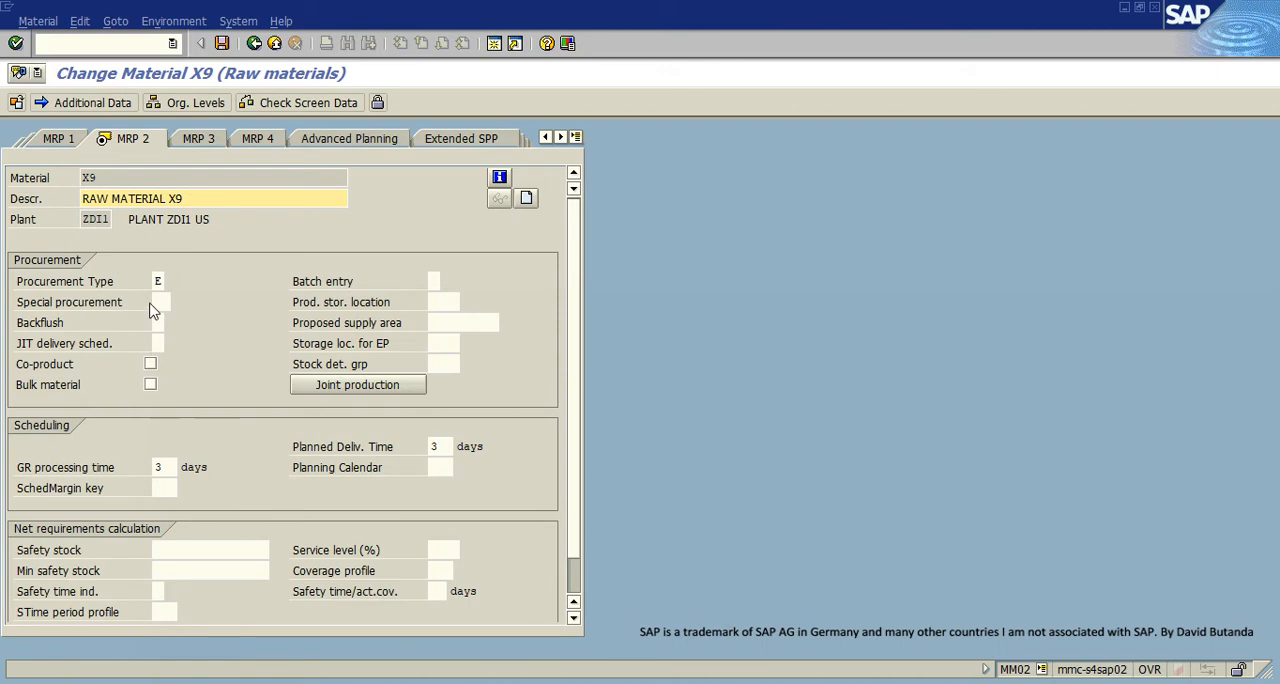
- Look up the possible special procurement keys for X9, start editing the entries, and cancel out of it
click(164, 302)
click(170, 302)
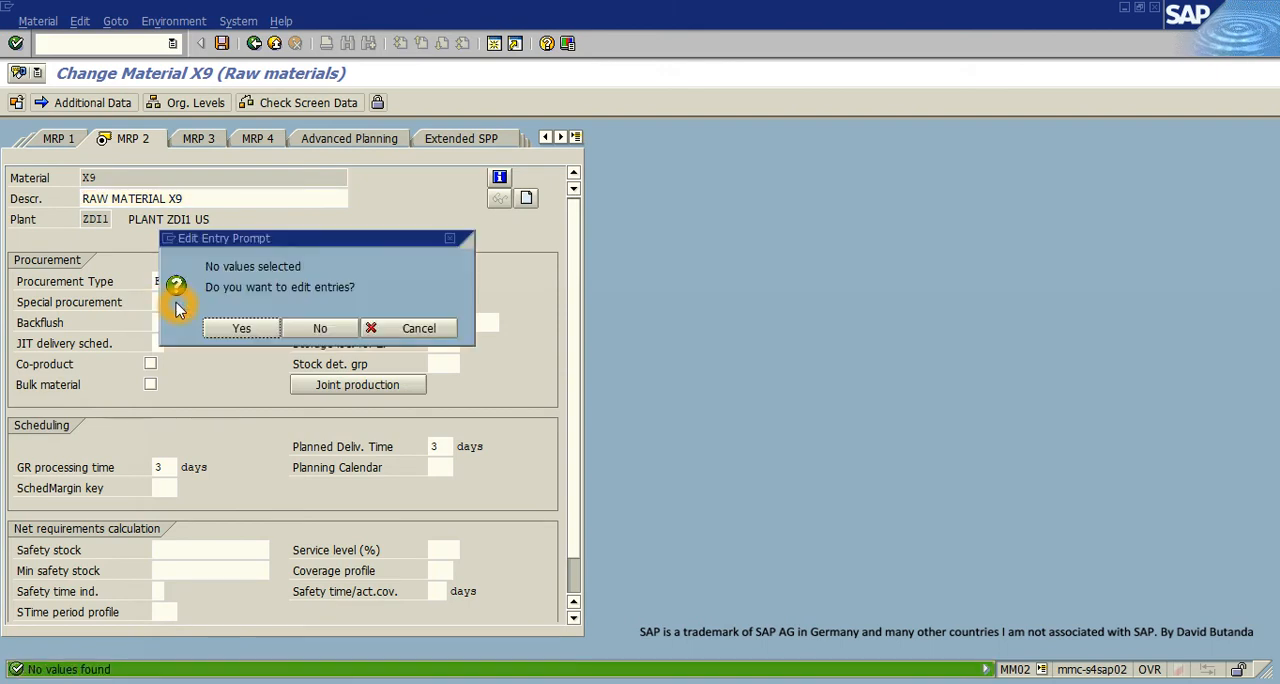
click(262, 277)
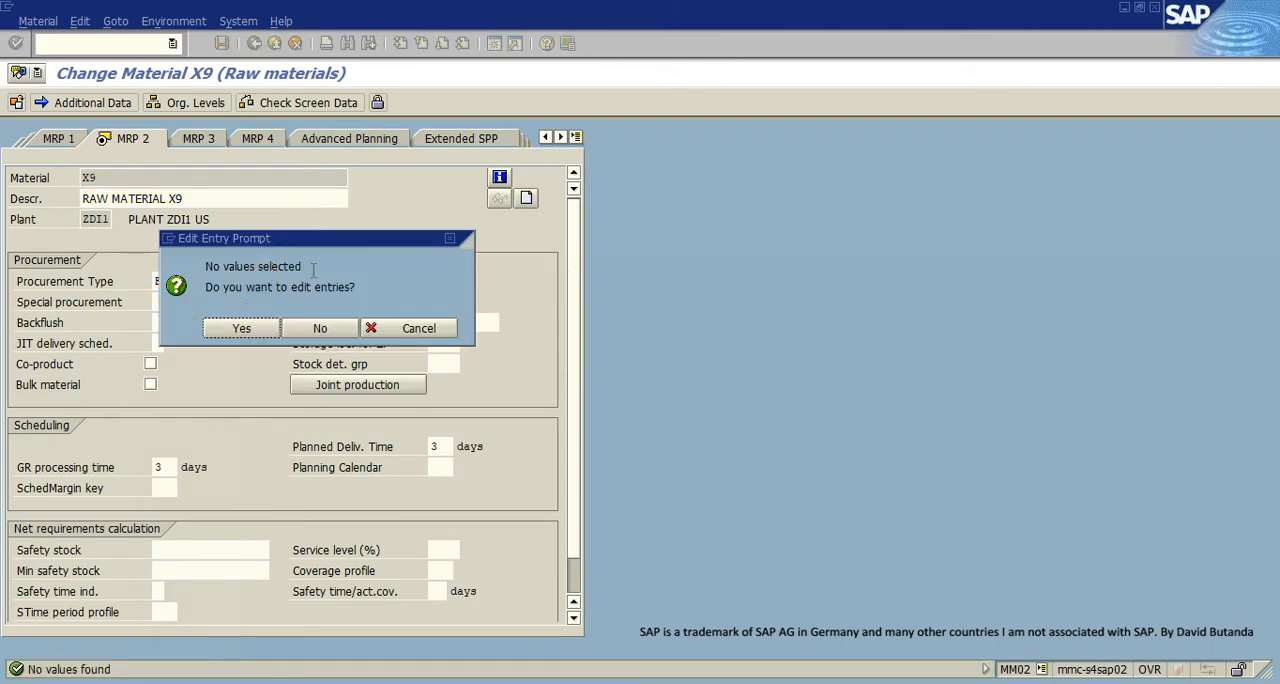
click(245, 329)
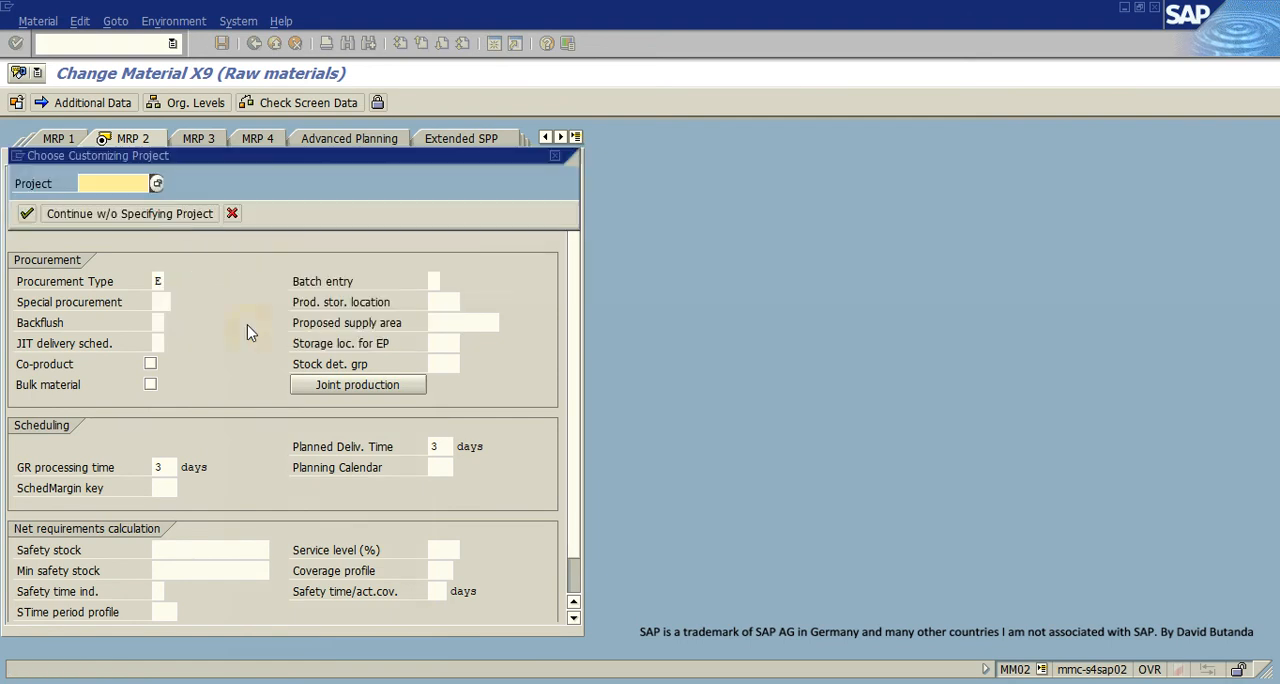
click(143, 215)
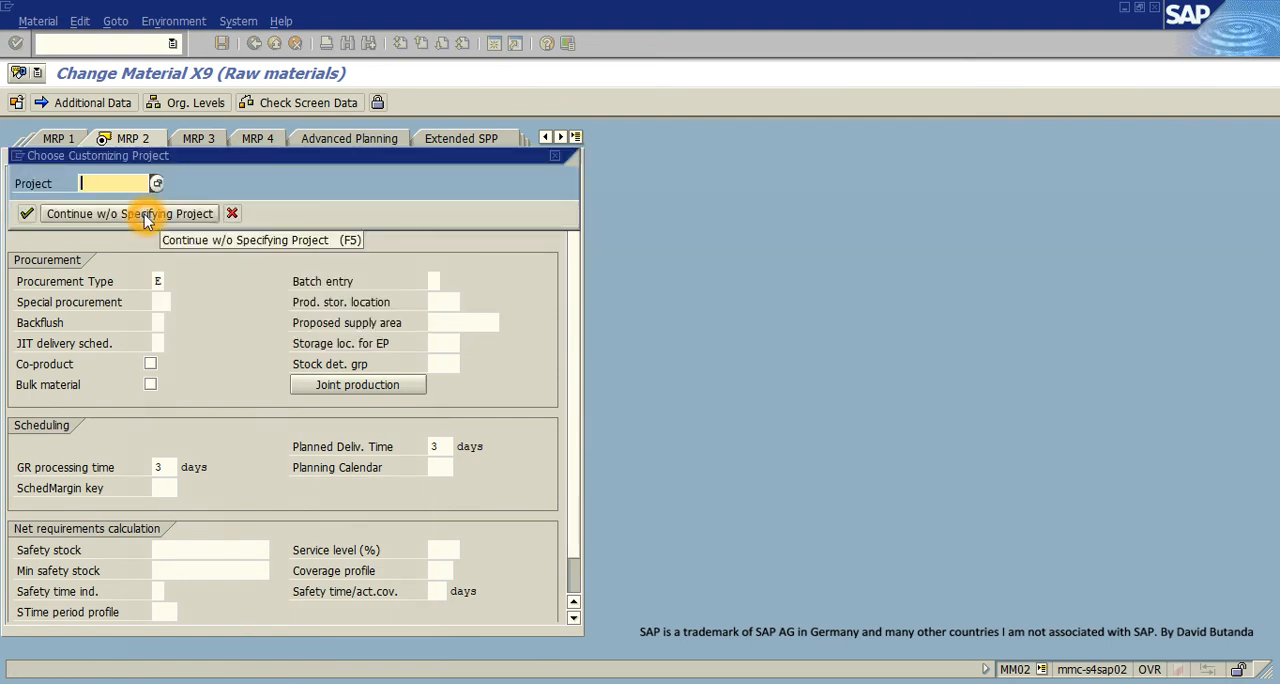
click(557, 156)
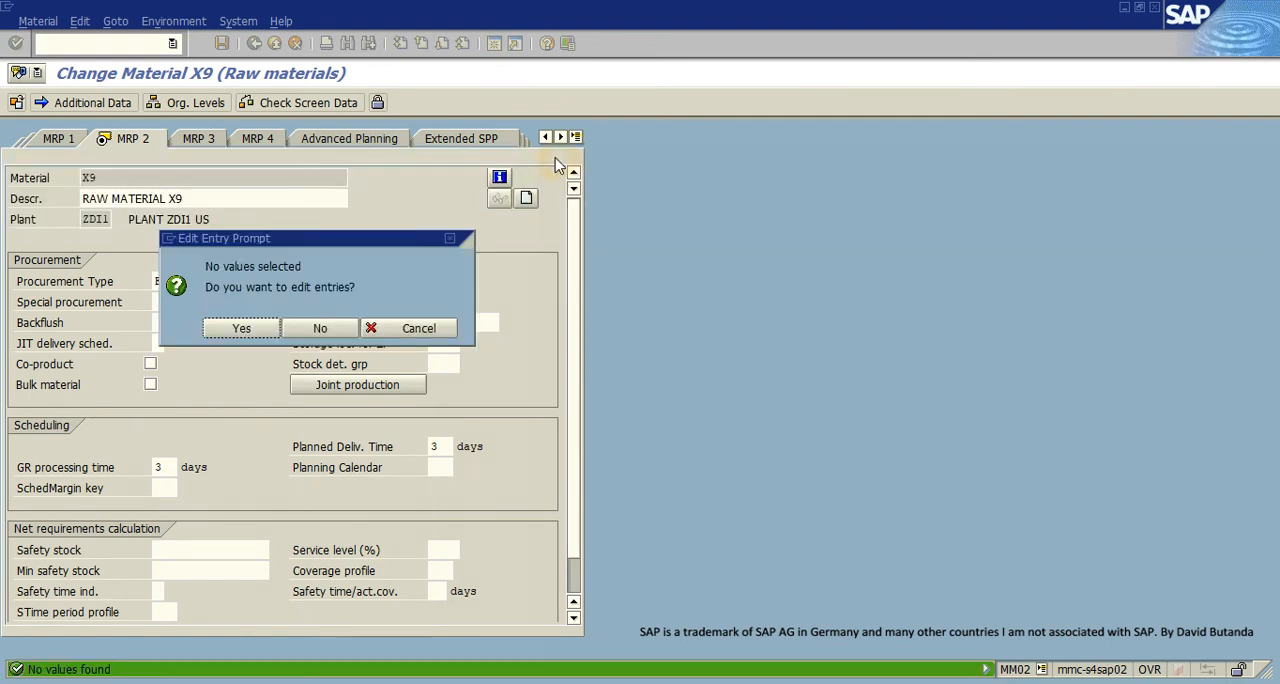
click(415, 328)
- Open a new session, start SPRO, and display the SAP Customizing Implementation Guide
click(494, 43)
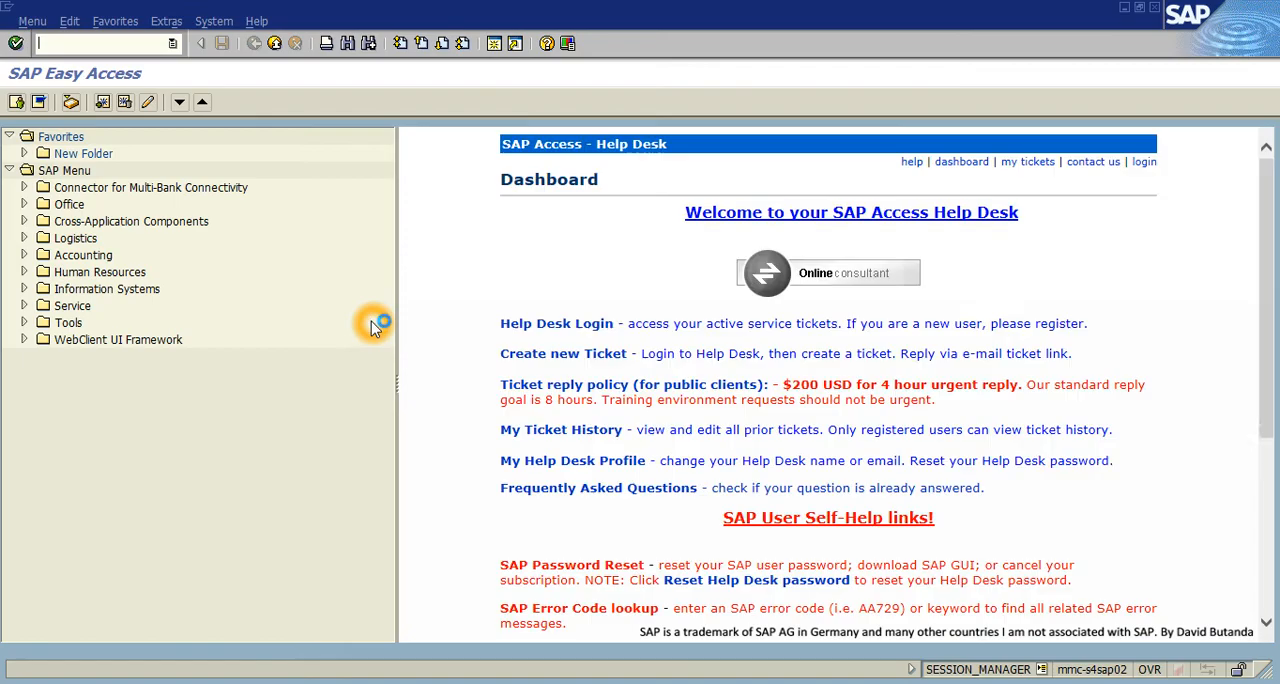
text(SPRO)
key(Return)
click(109, 100)
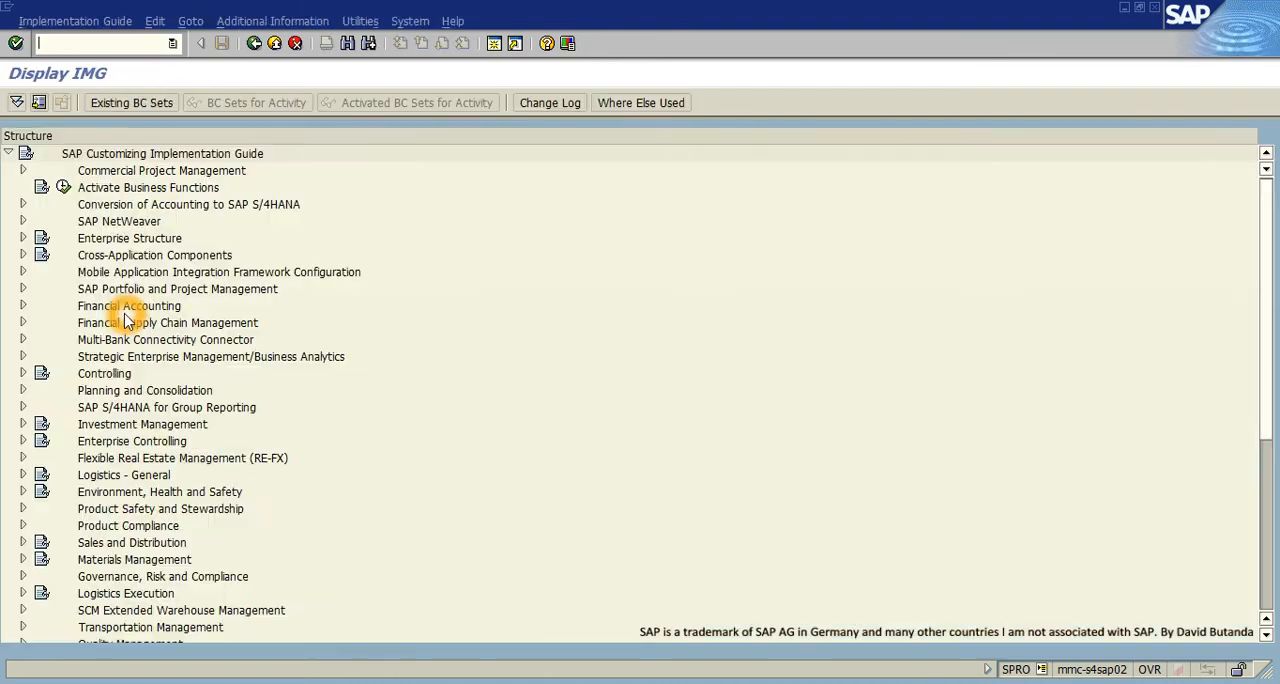
- Expand the Production node in the implementation guide structure
scroll(70, 428, down, 2)
scroll(40, 430, down, 1)
scroll(36, 430, down, 1)
click(23, 542)
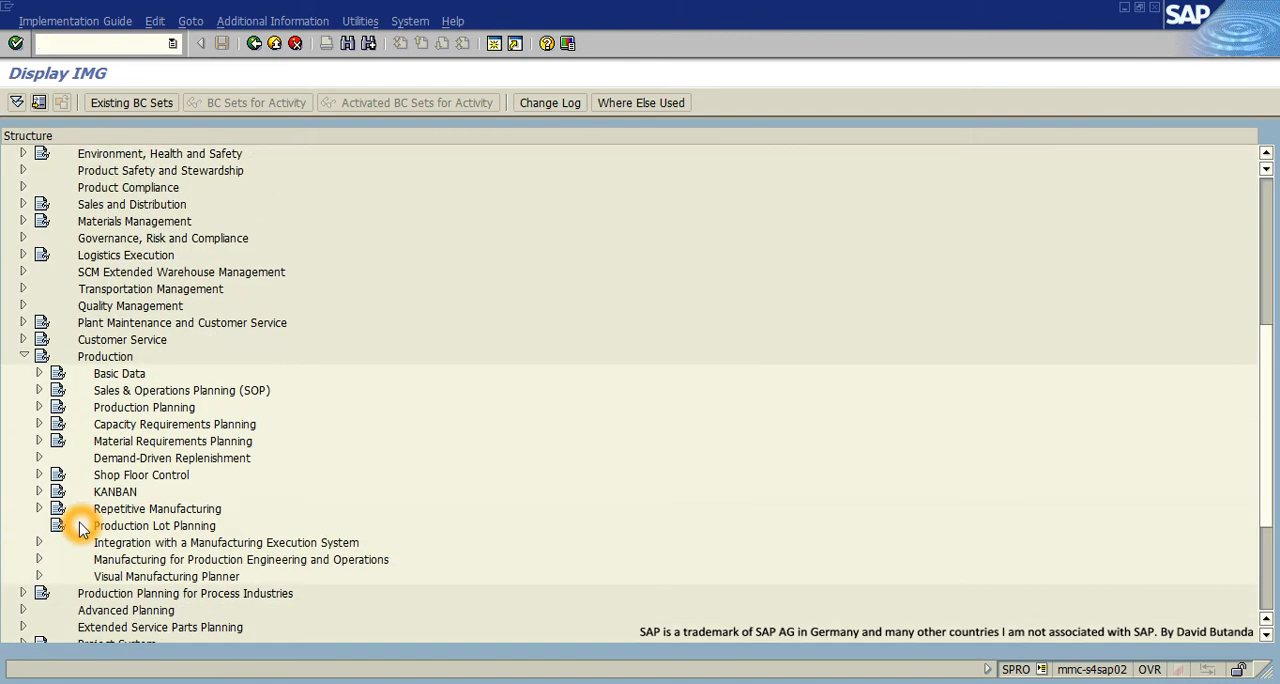
scroll(82, 528, down, 1)
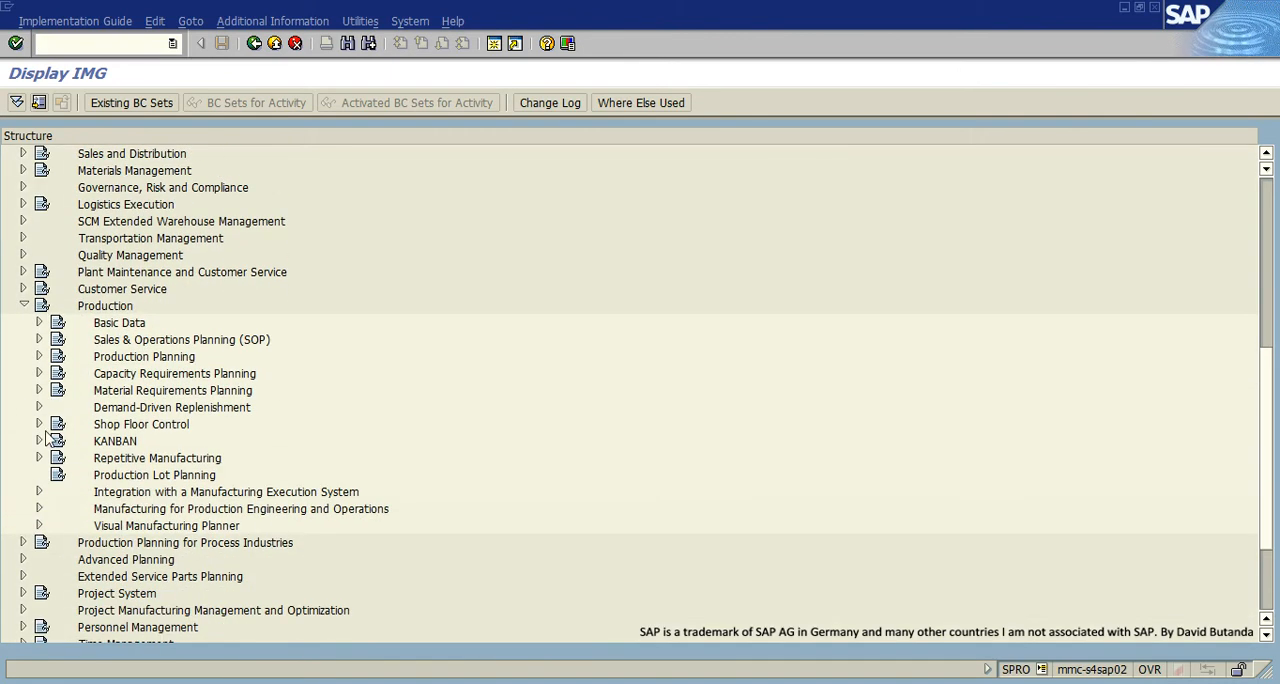
click(39, 322)
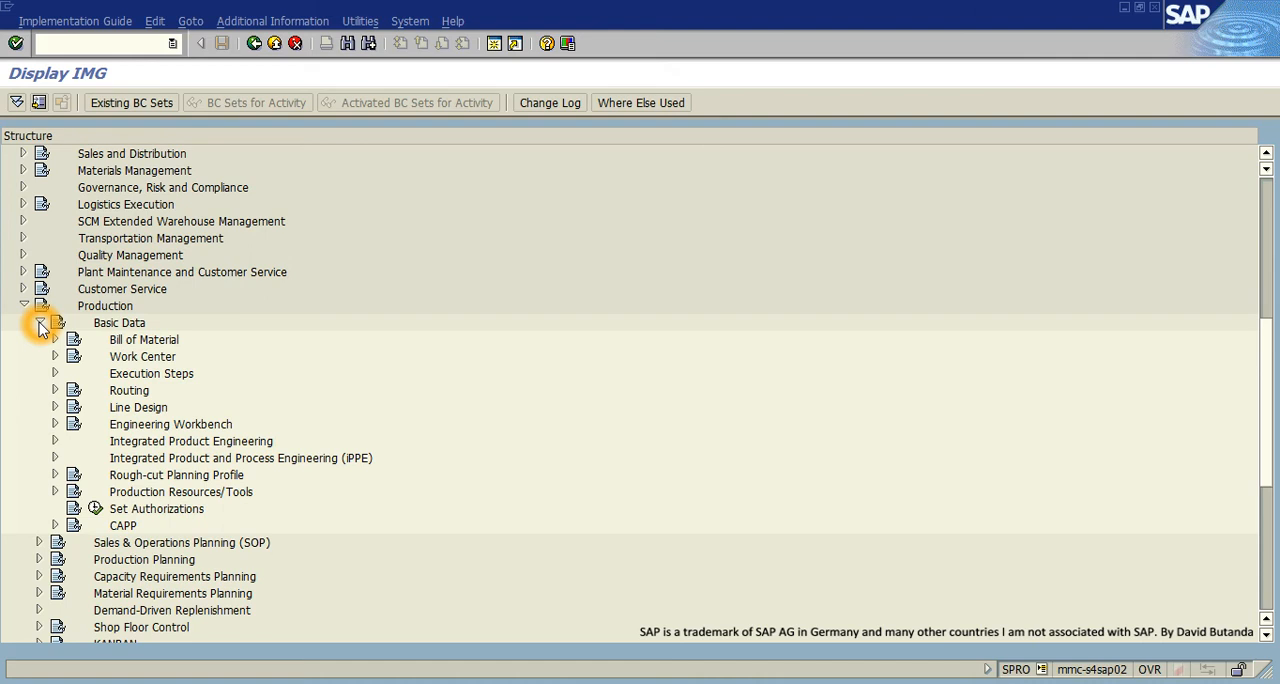
click(40, 323)
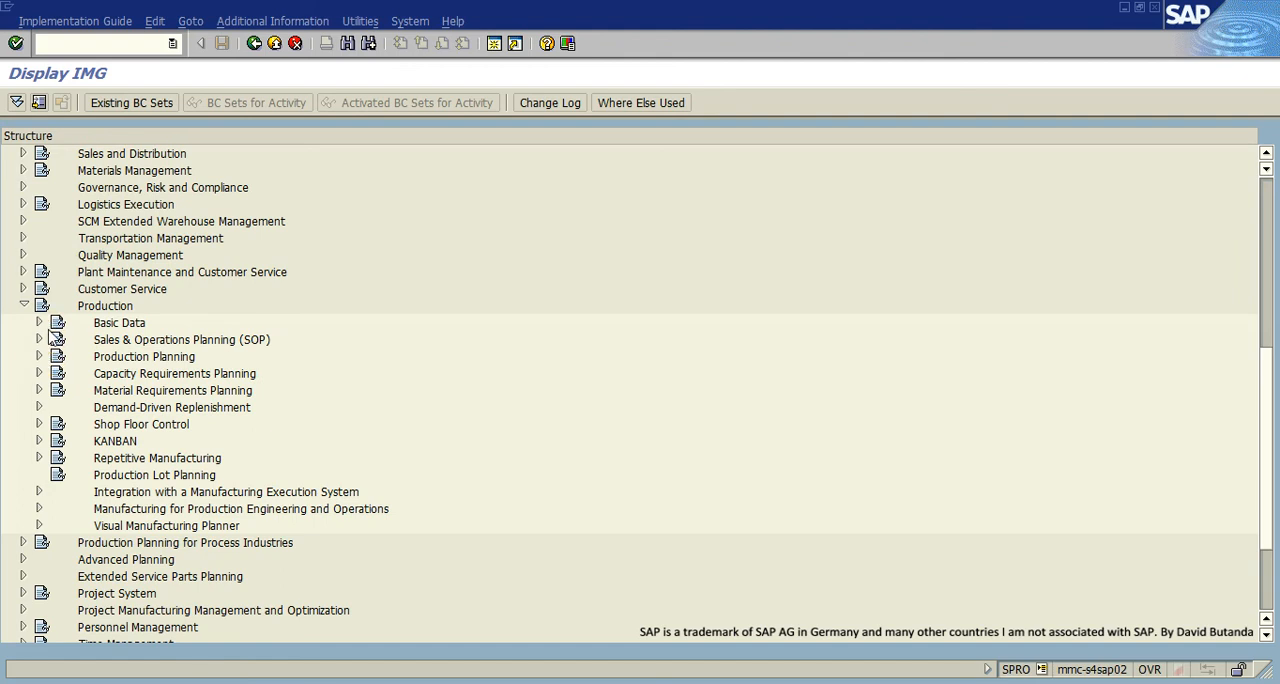
click(40, 323)
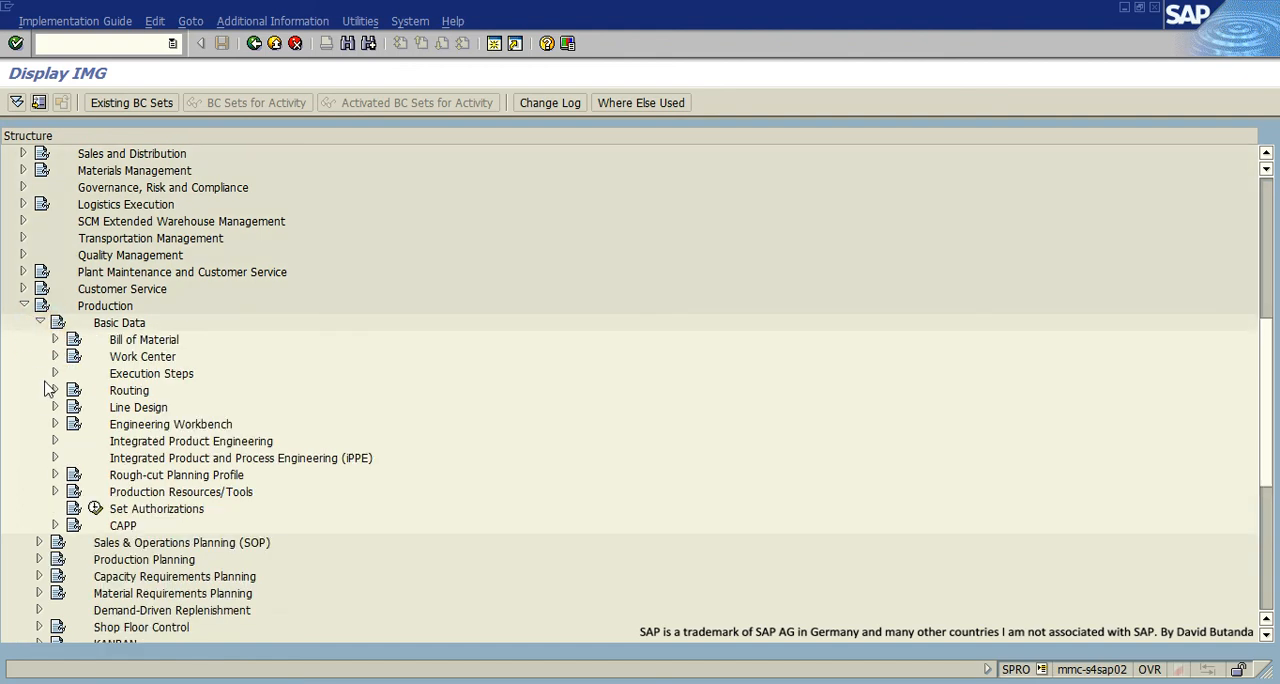
click(47, 414)
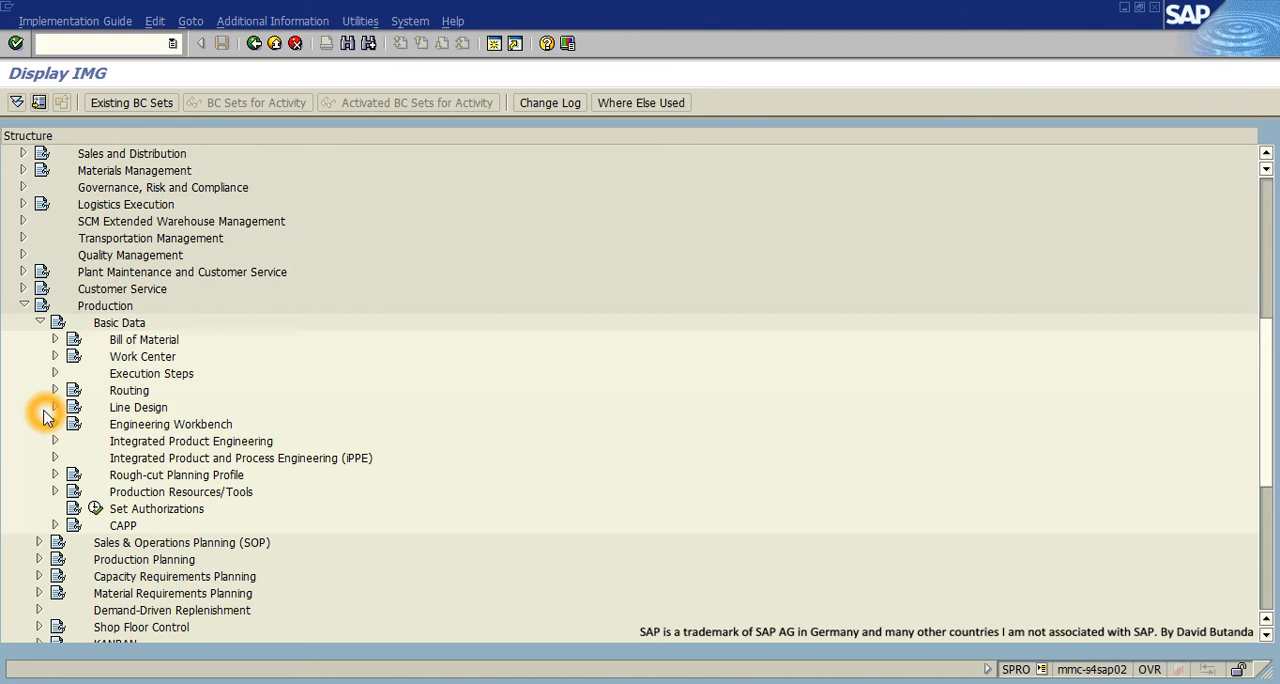
click(40, 323)
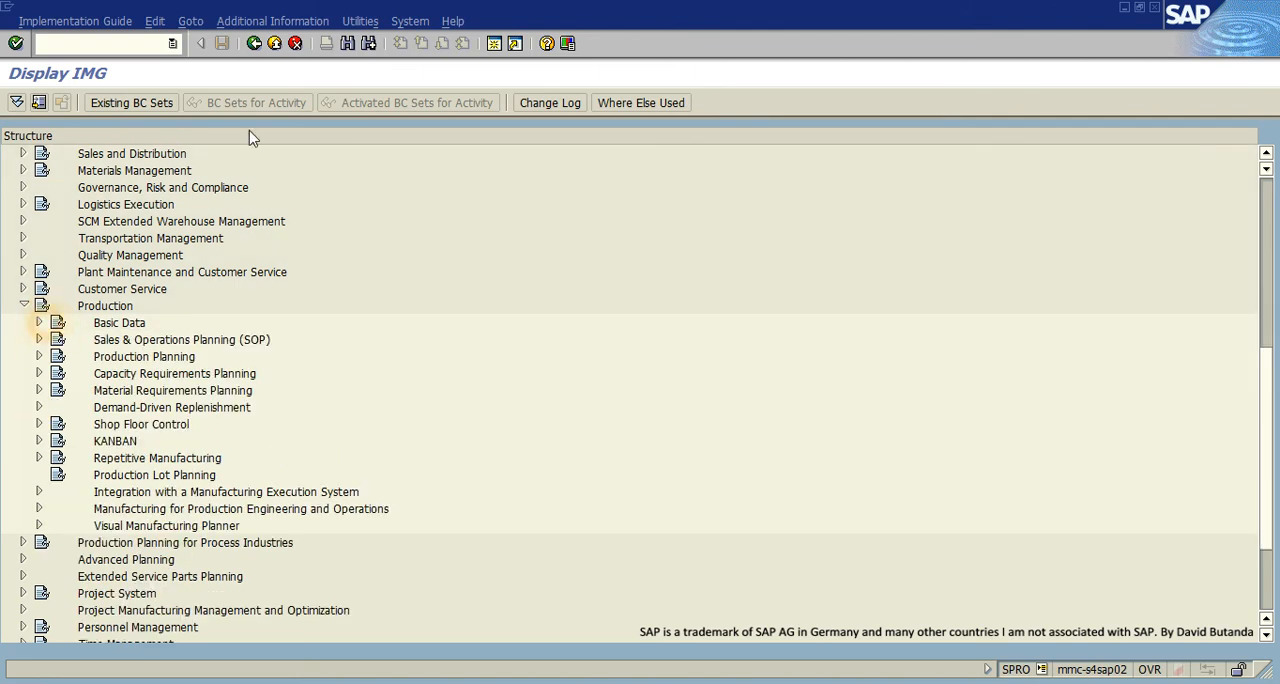
- Search the implementation guide structure for SPECIAL PROCUREMENT, check the Material Requirements Planning hit, and close the hit list
click(347, 43)
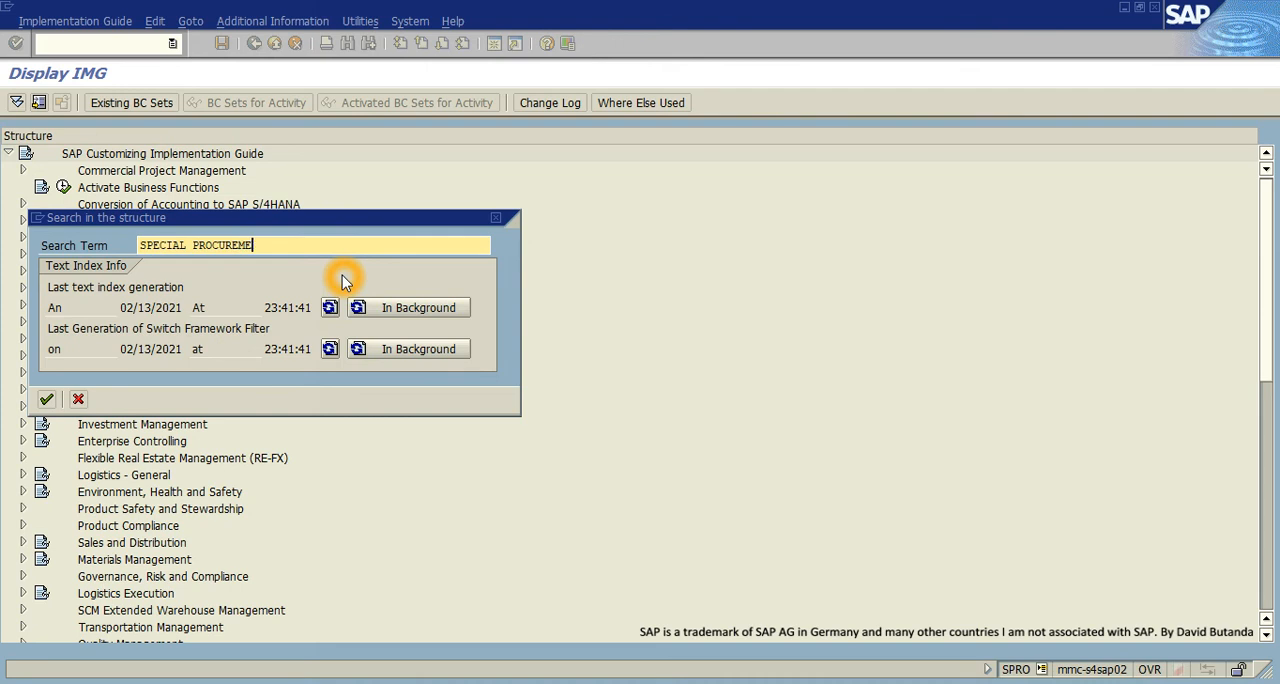
key(Return)
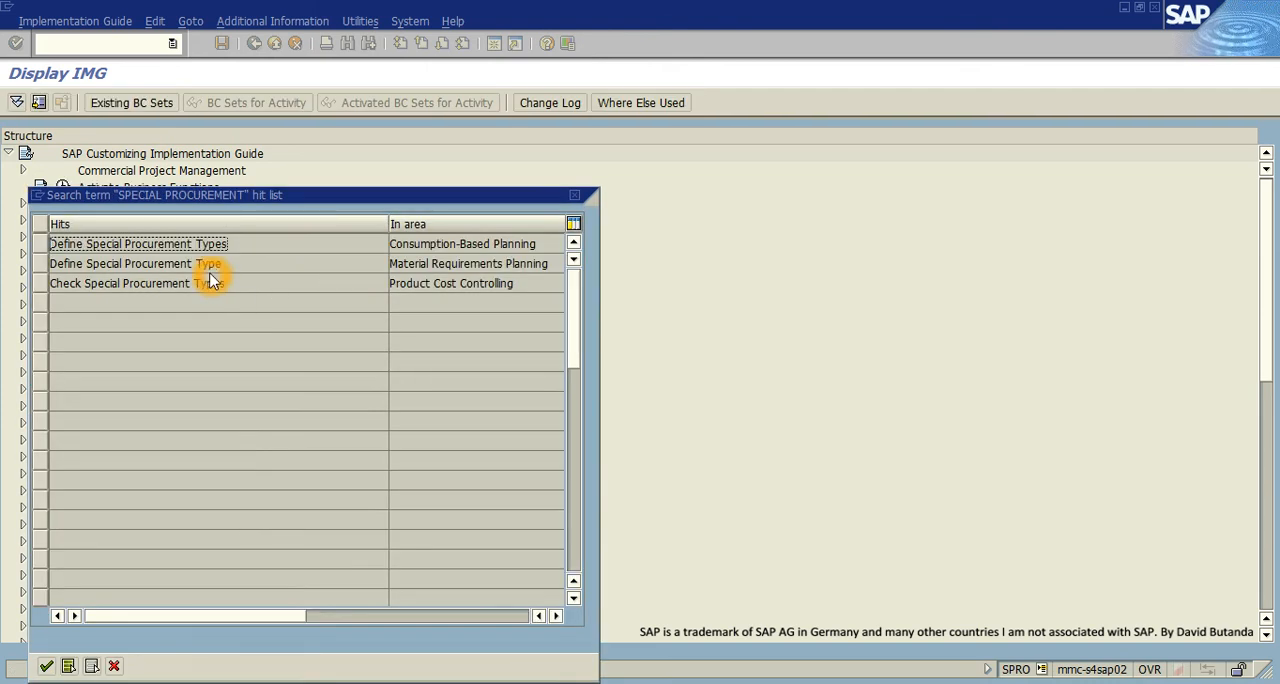
click(189, 263)
click(597, 195)
click(576, 195)
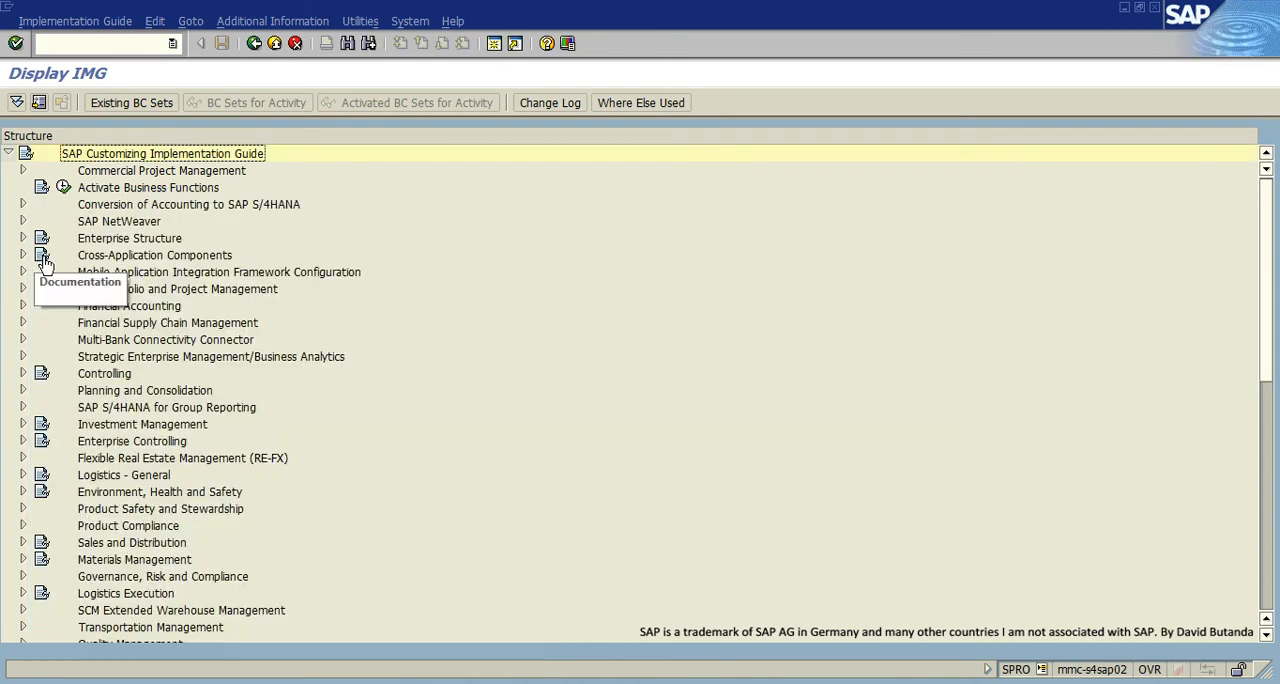
- Expand the Material Requirements Planning node under Production in the implementation guide
scroll(62, 390, down, 1)
scroll(62, 390, down, 5)
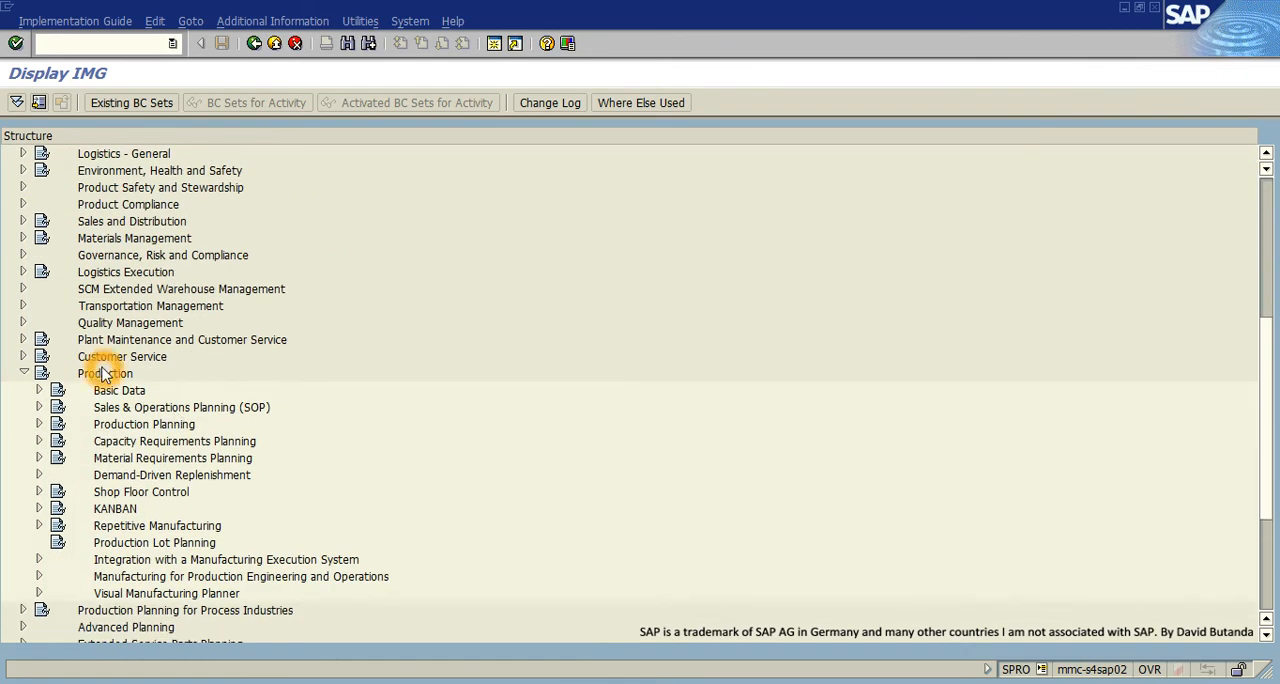
scroll(55, 480, down, 1)
click(39, 407)
scroll(38, 418, down, 2)
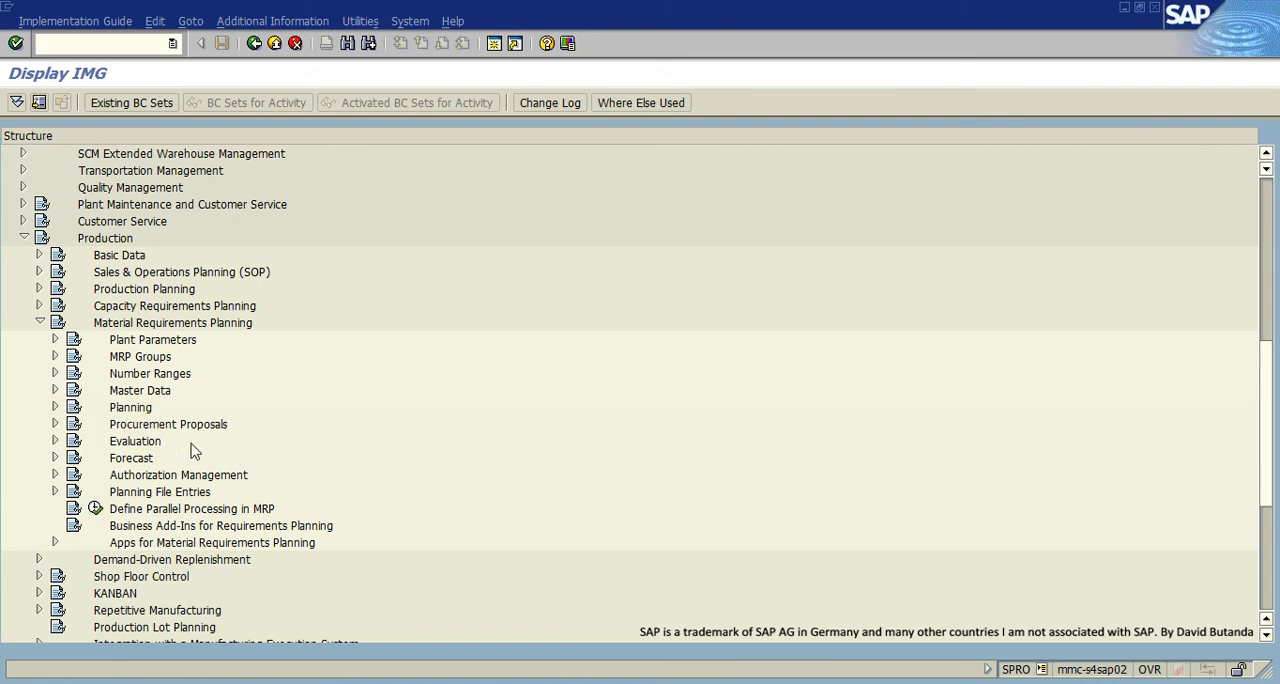
- Expand Master Data under Material Requirements Planning and open the Define Special Procurement Type activity
click(230, 435)
click(55, 424)
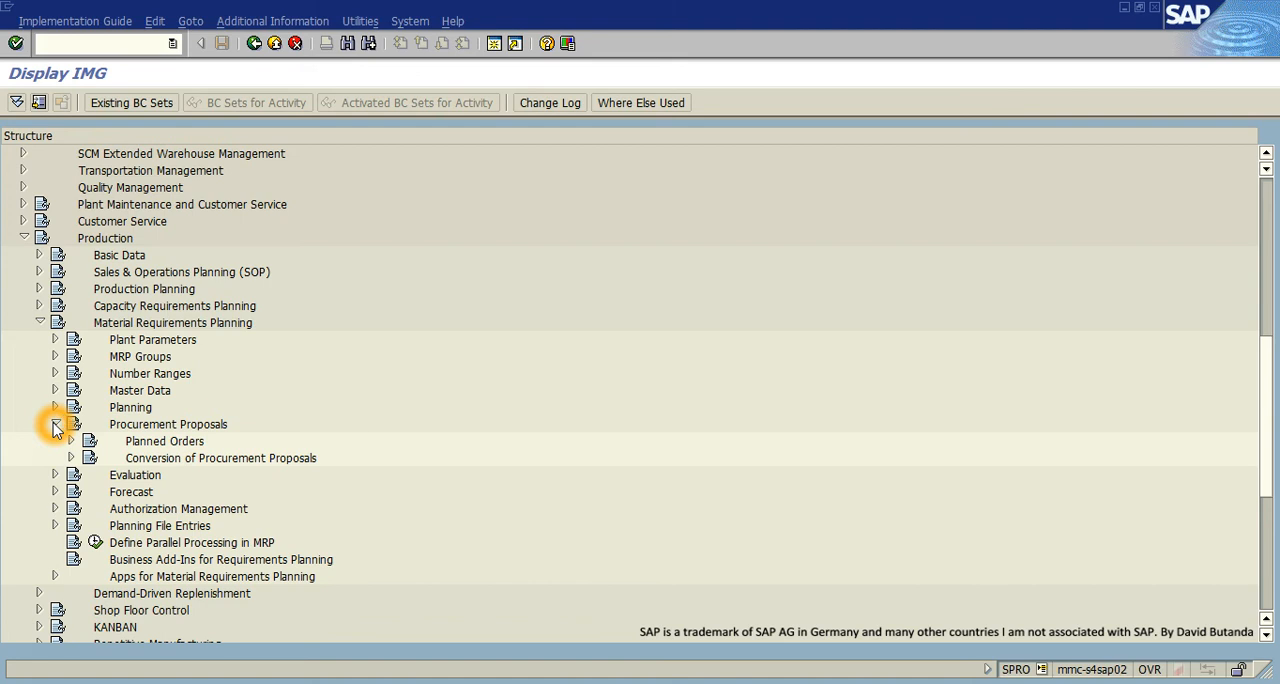
click(55, 424)
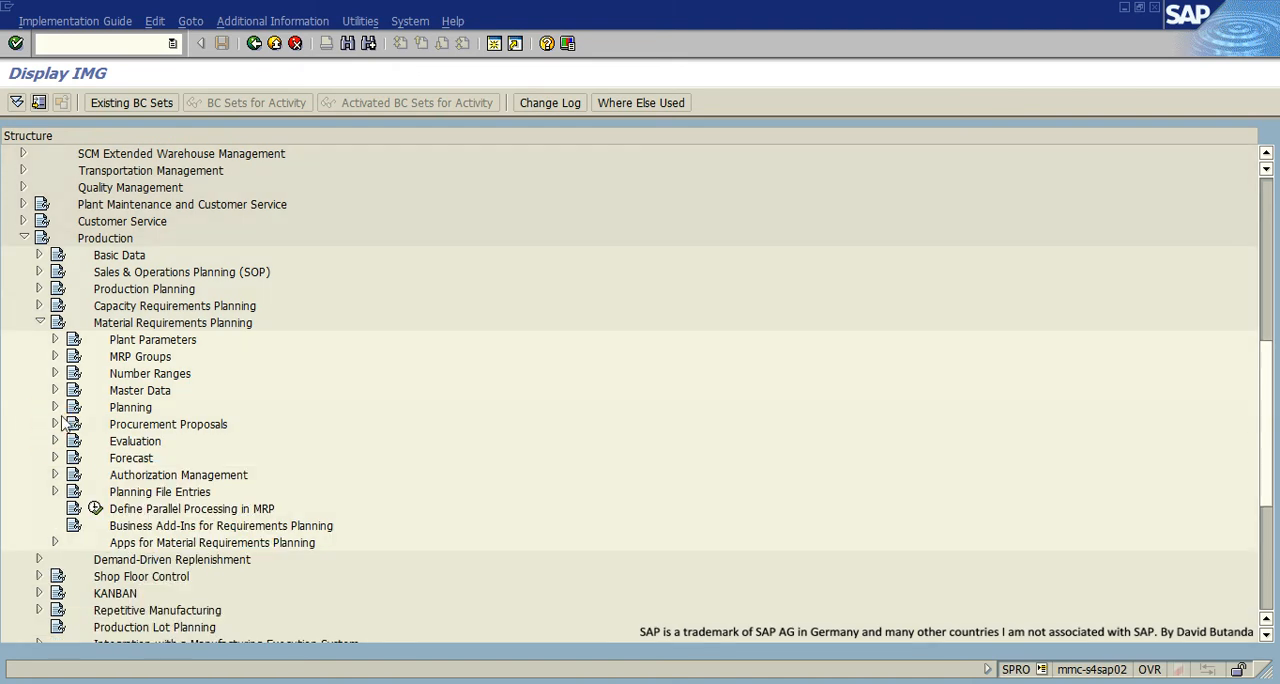
click(55, 390)
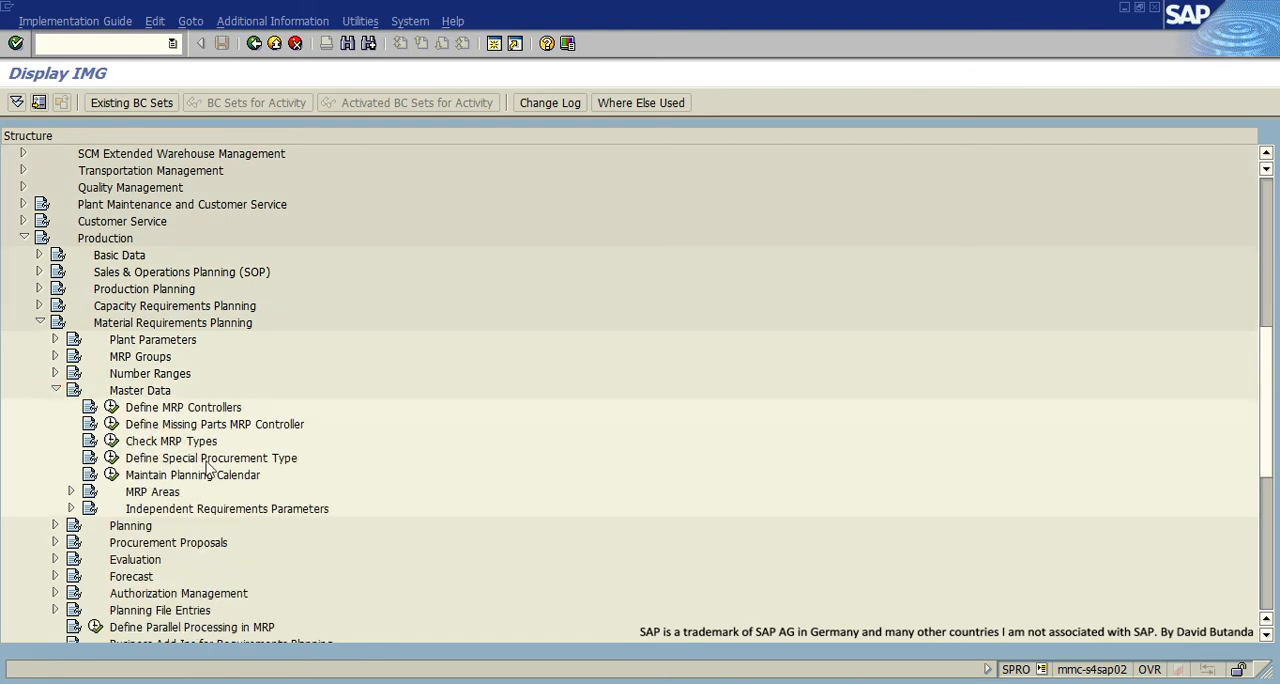
click(112, 459)
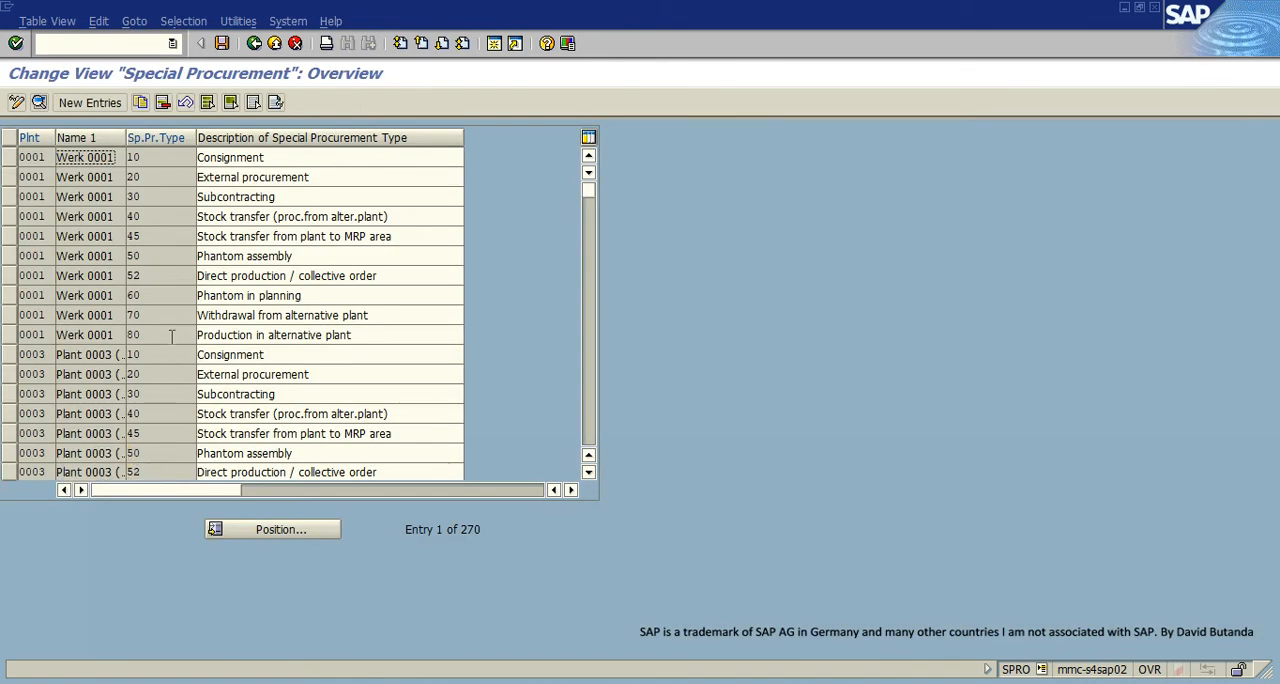
- Select plant 0001's Phantom assembly entry with special procurement type 50 and start copying it to a new entry
click(286, 295)
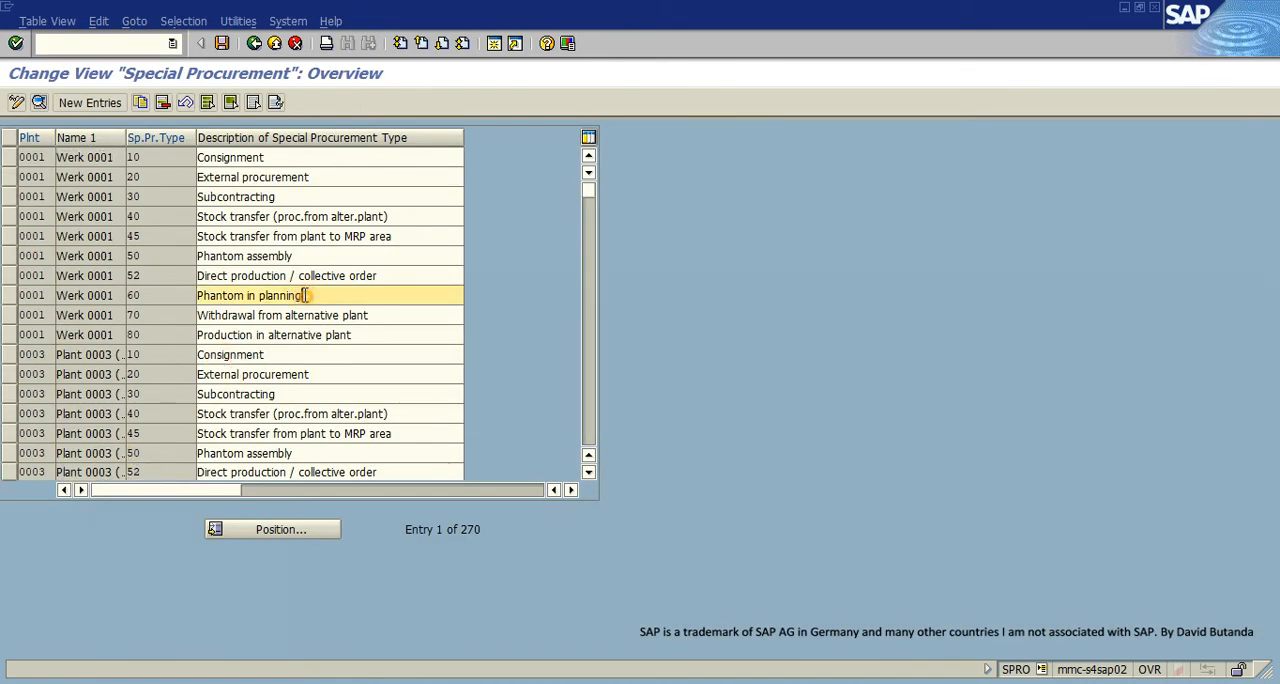
click(250, 257)
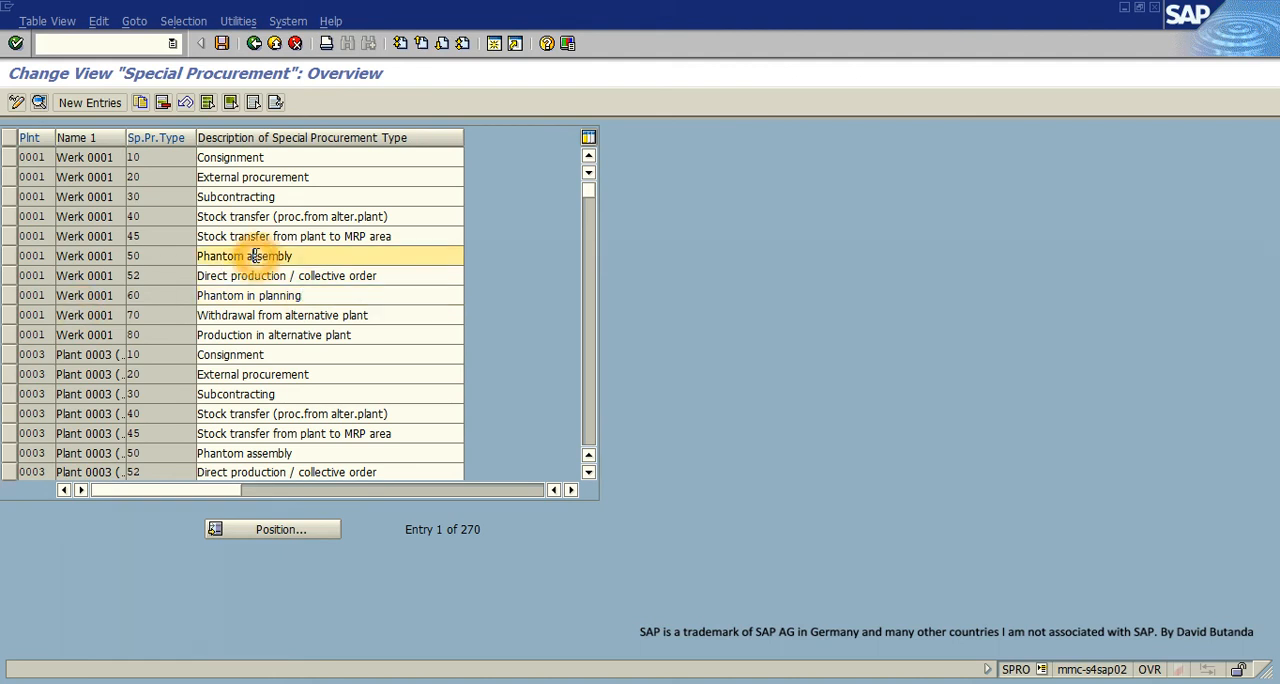
drag(298, 256, 148, 270)
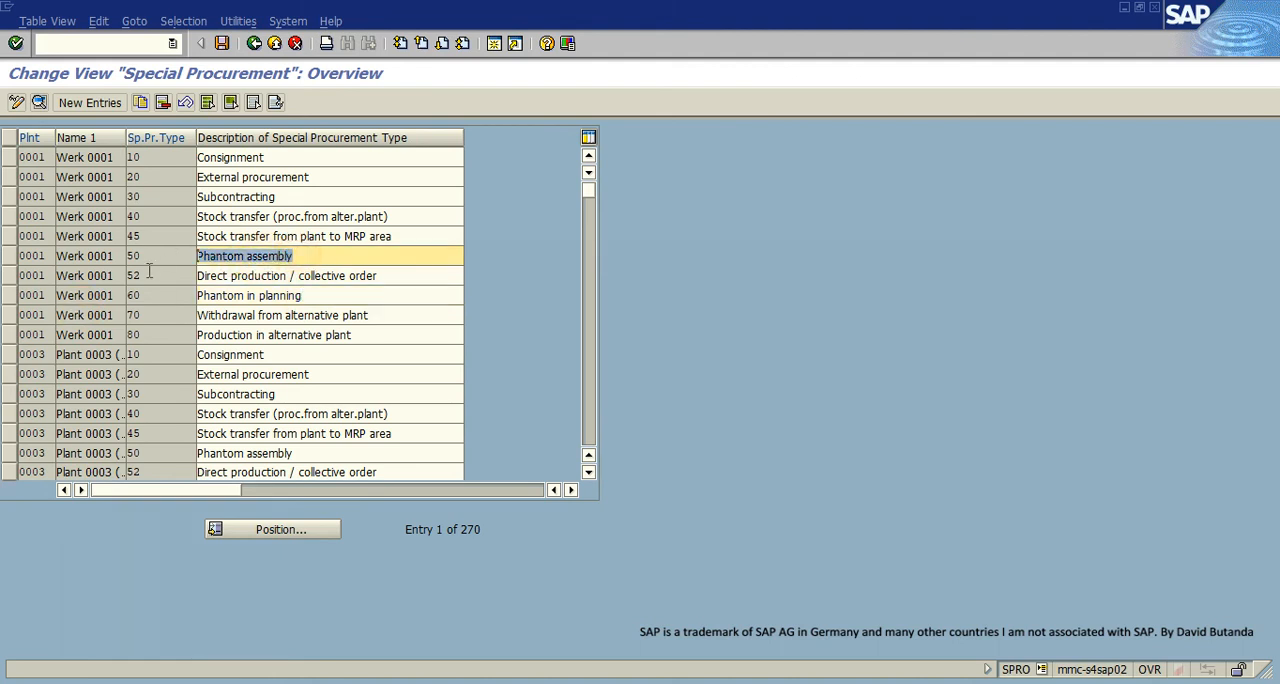
click(10, 256)
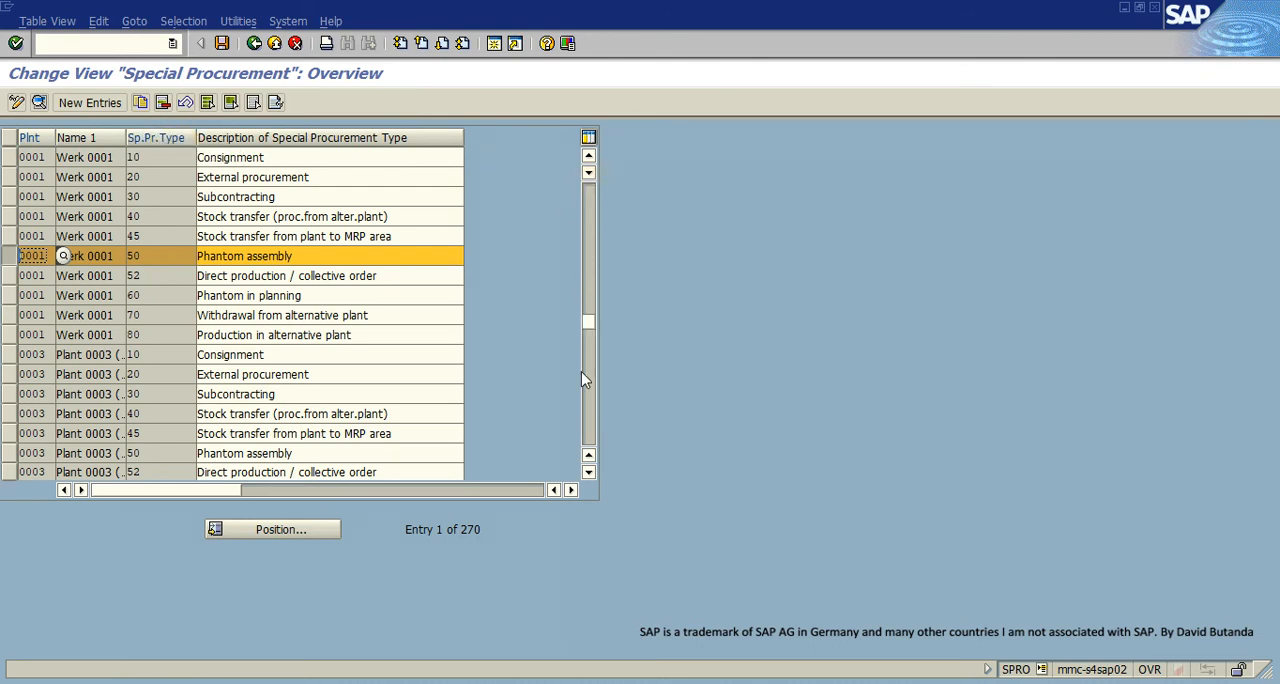
click(588, 447)
scroll(90, 306, up, 4)
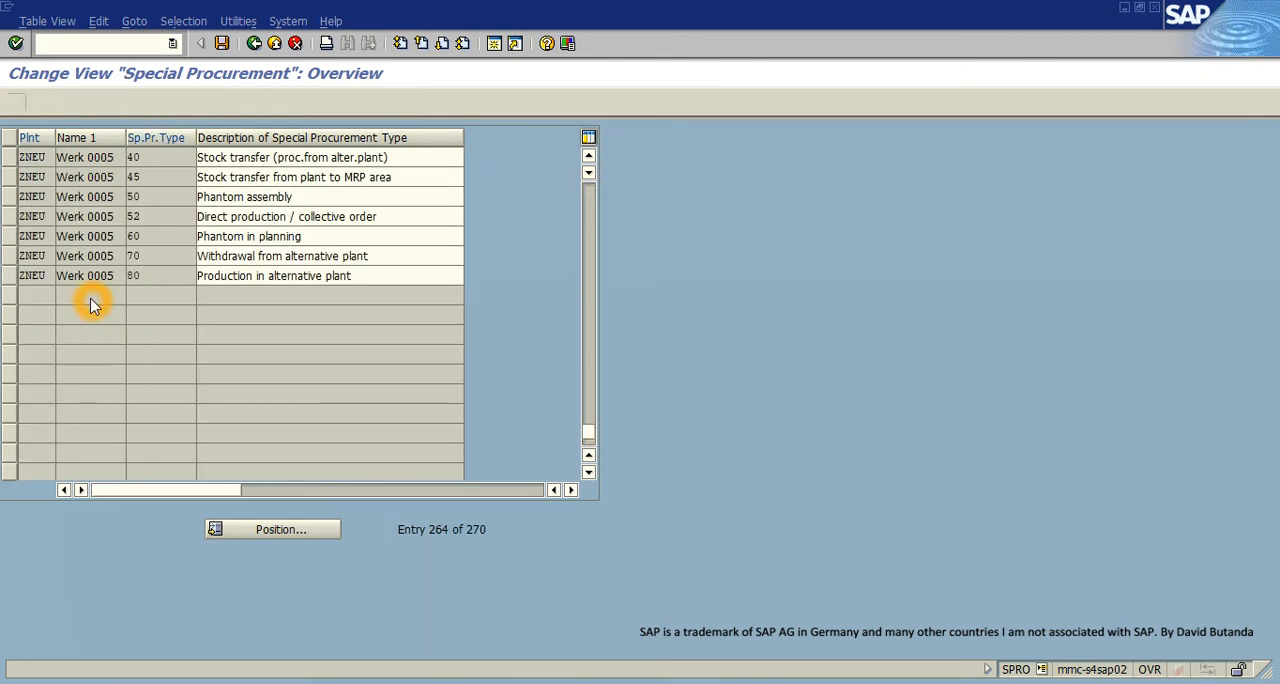
scroll(90, 306, up, 5)
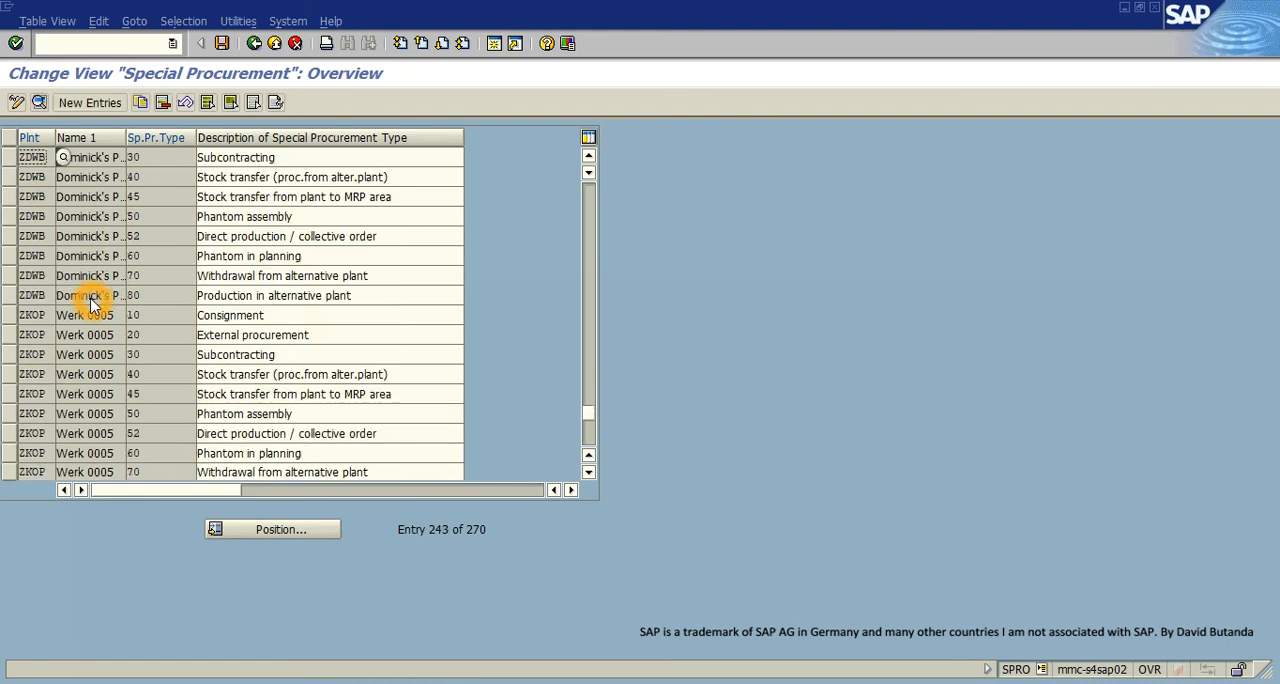
scroll(90, 306, up, 3)
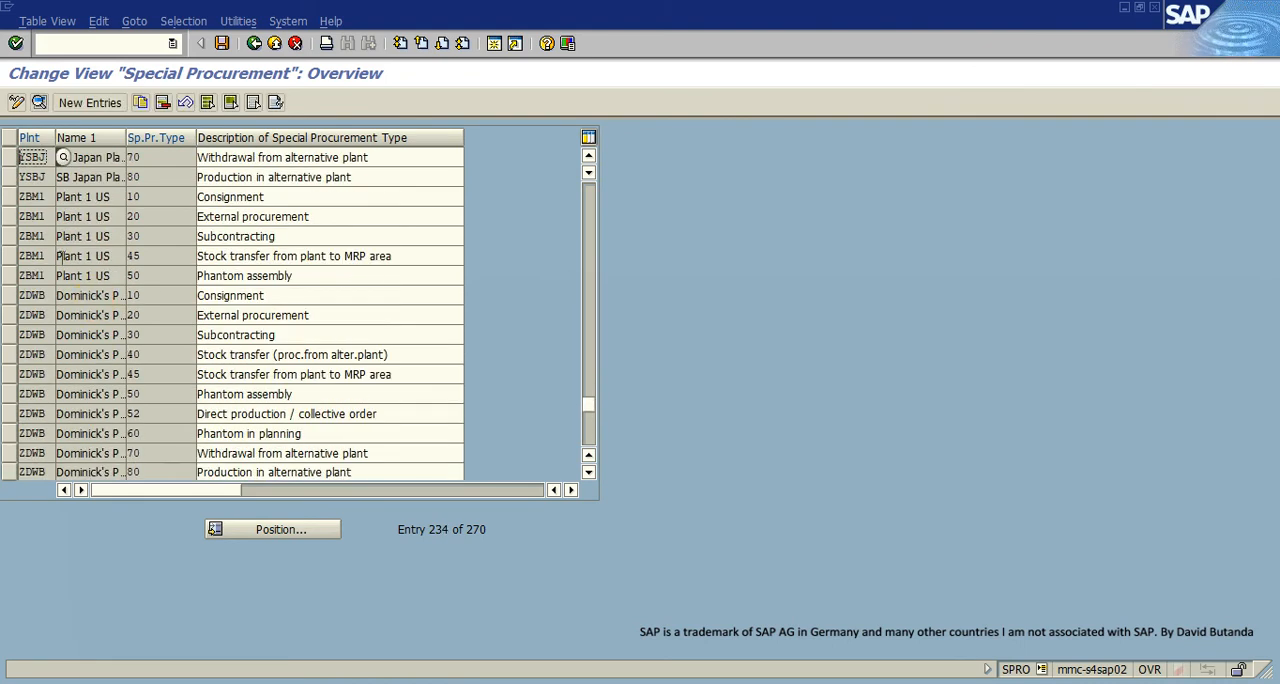
scroll(156, 303, up, 2)
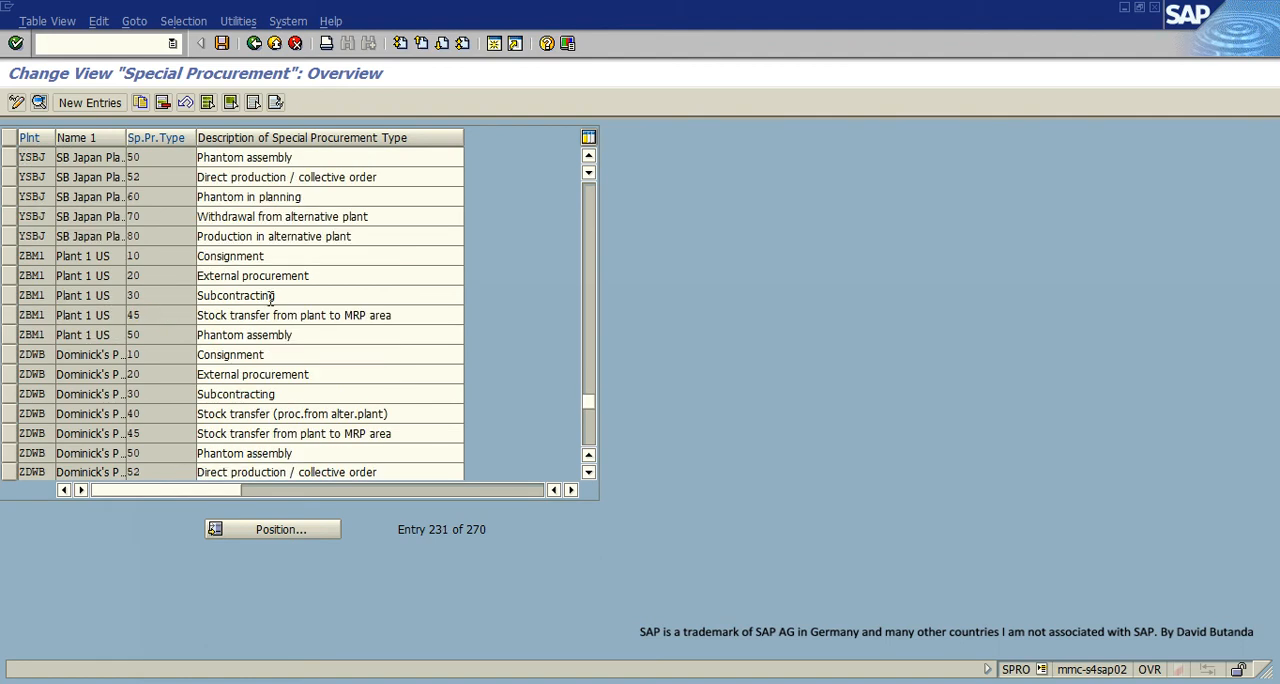
drag(563, 190, 583, 168)
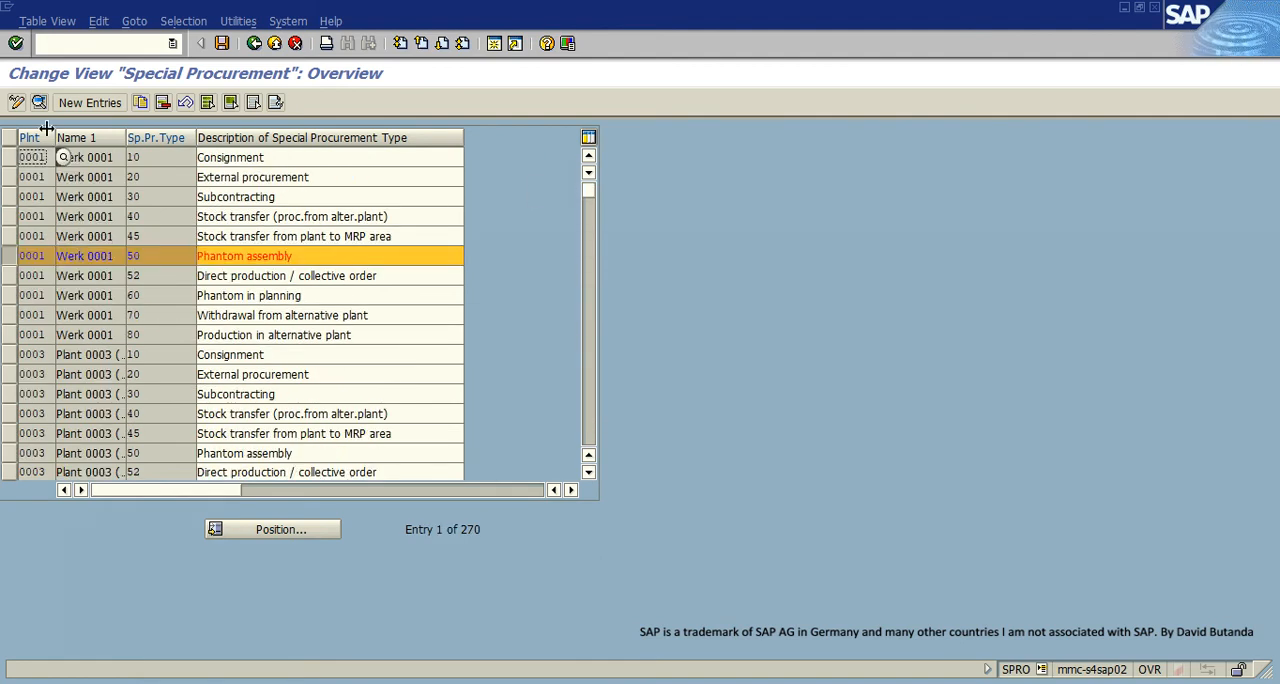
click(143, 103)
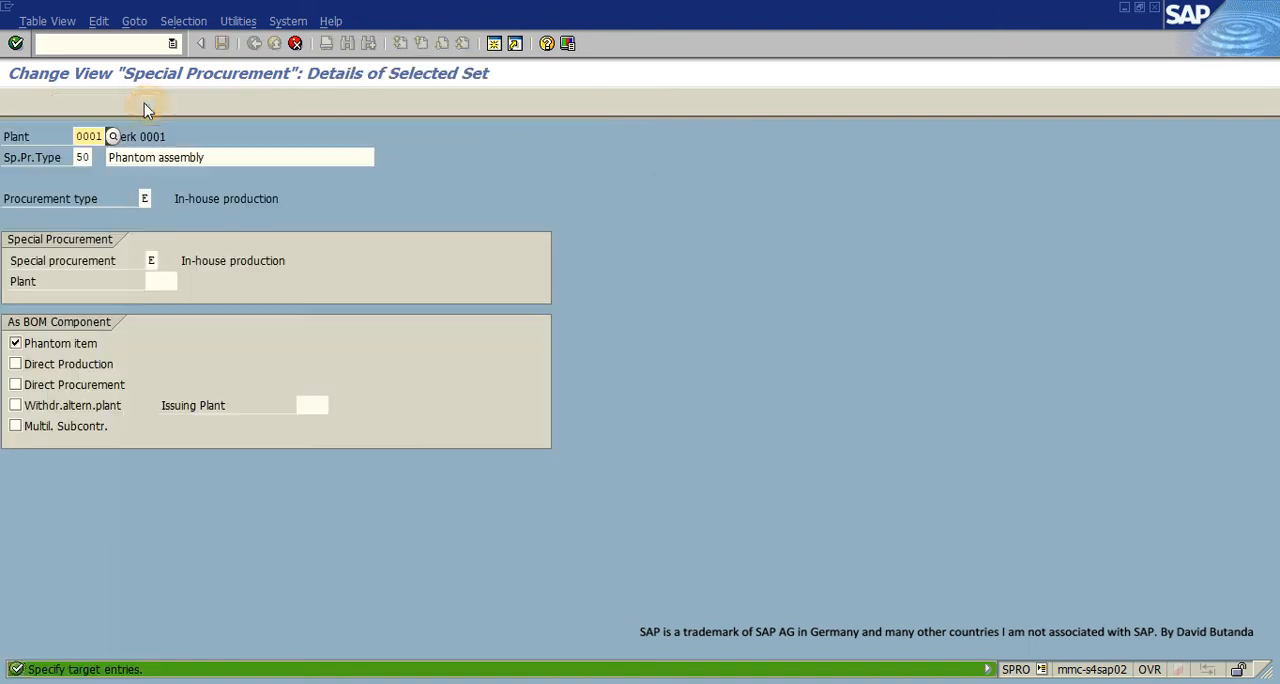
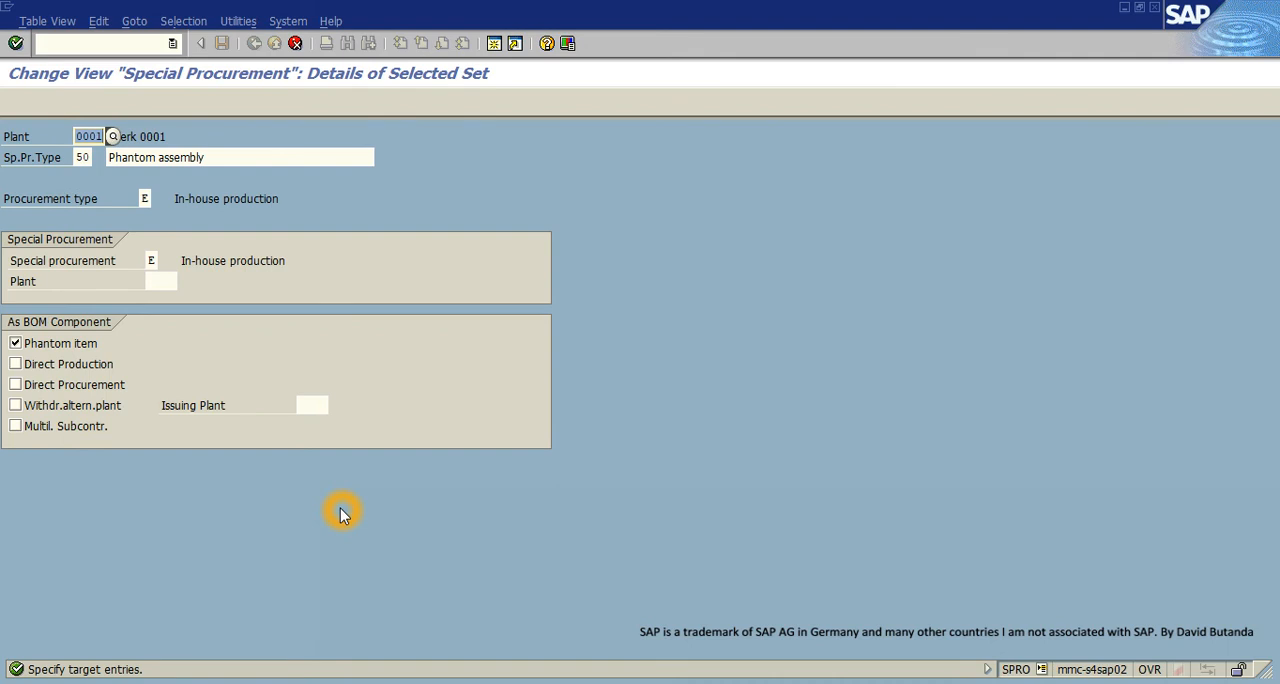
- Enter ZDI1 as the target plant for the copied Phantom assembly entry, confirm the copy, and save the special procurement types
text(ZDI1)
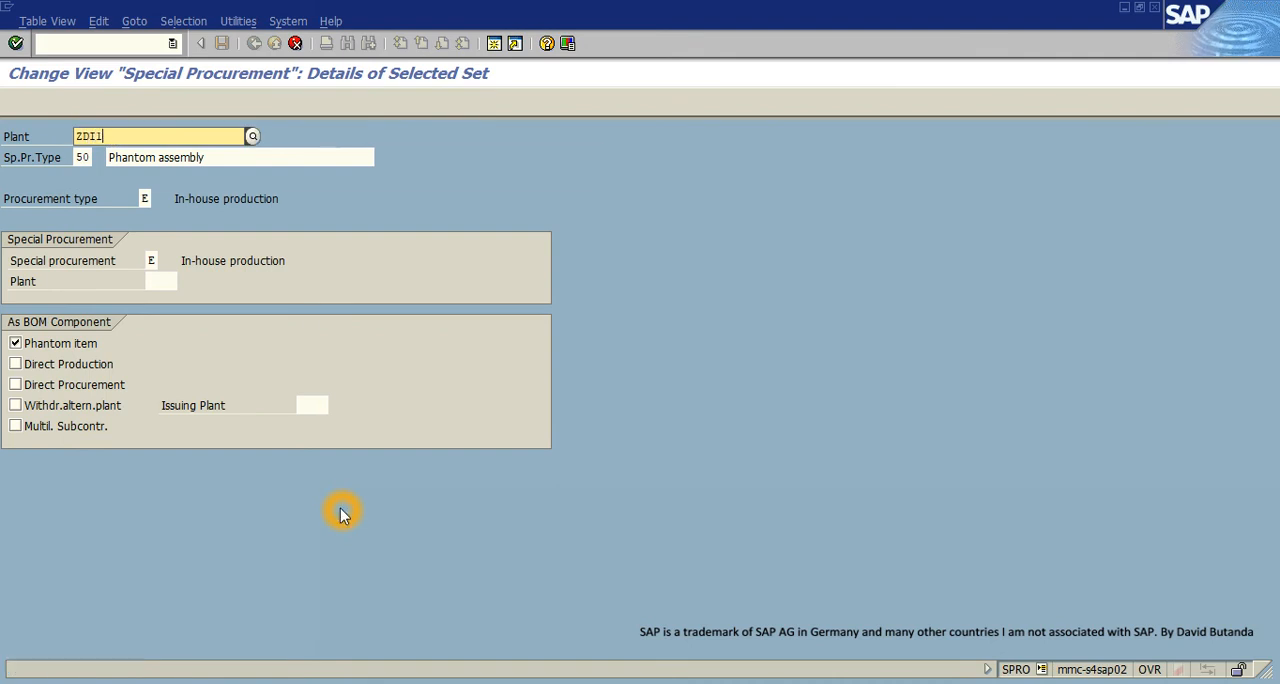
click(92, 178)
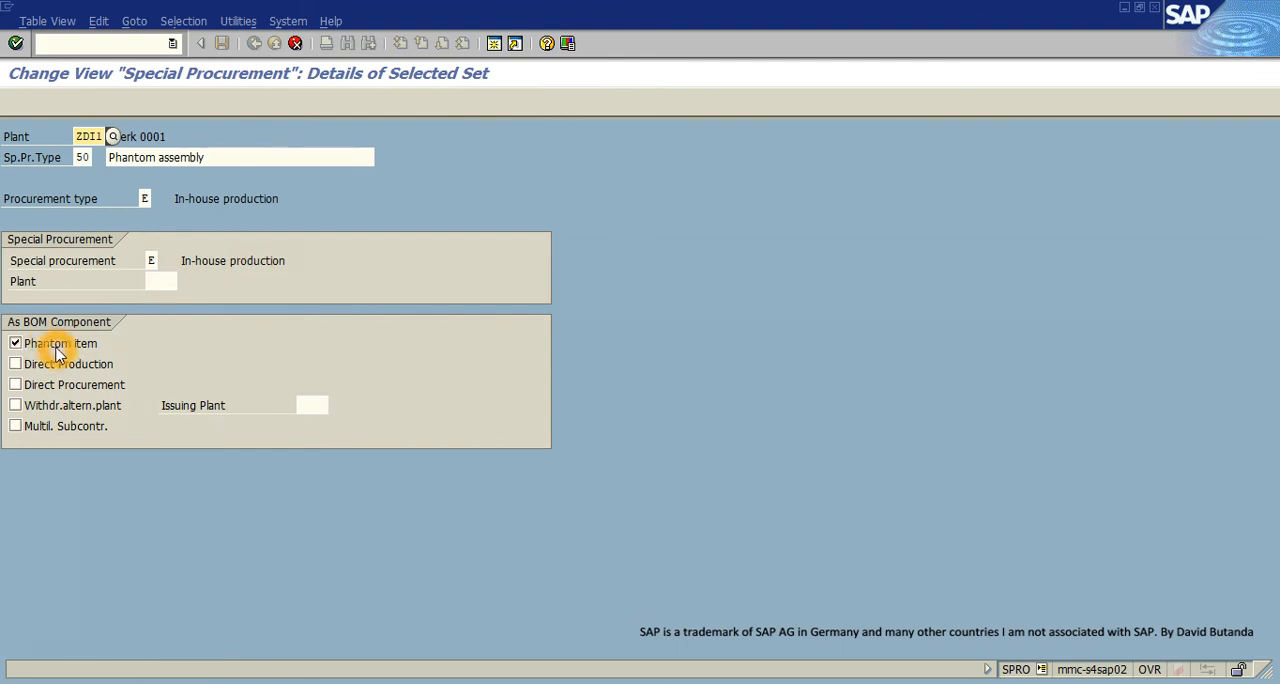
click(18, 43)
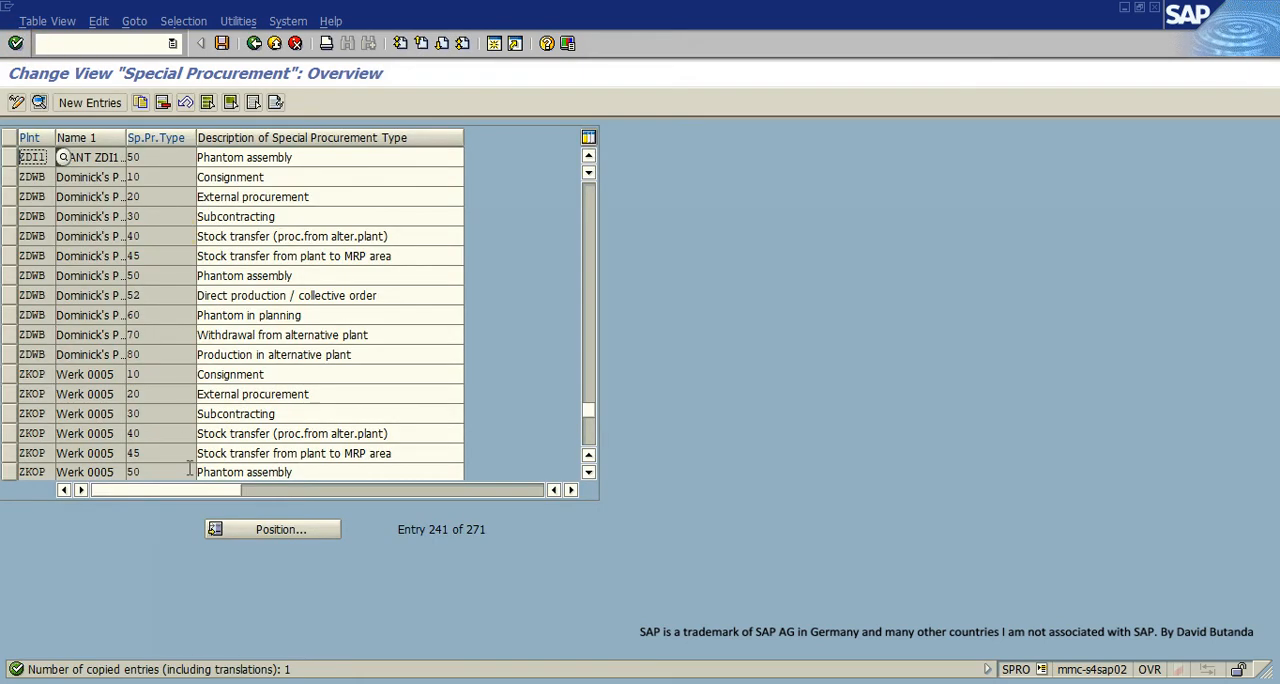
click(15, 158)
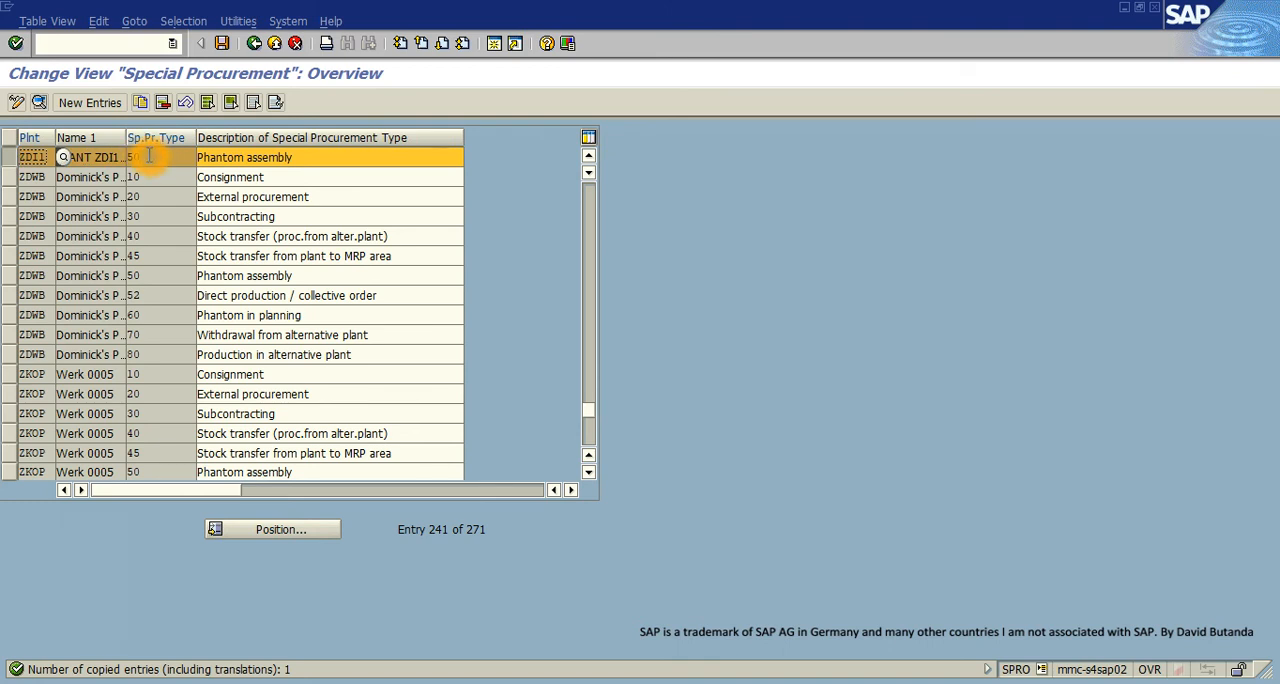
click(223, 44)
click(46, 296)
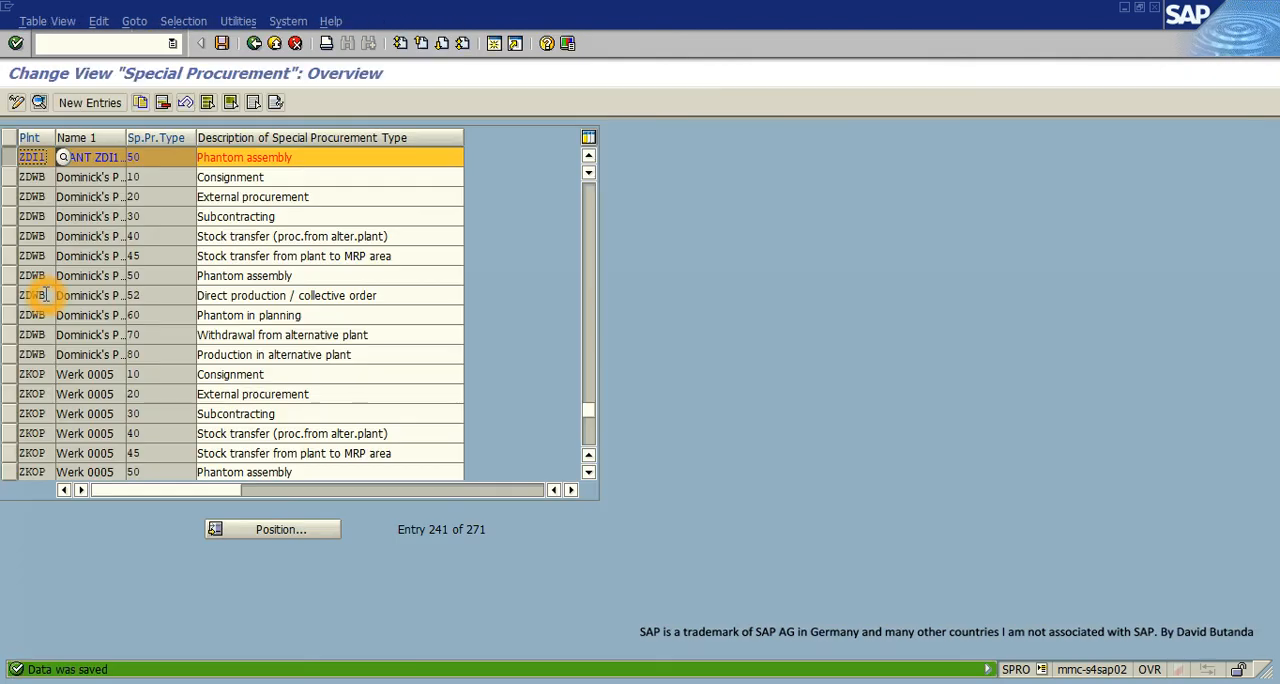
- Leave the special procurement customizing and the implementation guide, returning to the change screen of material X9
click(274, 44)
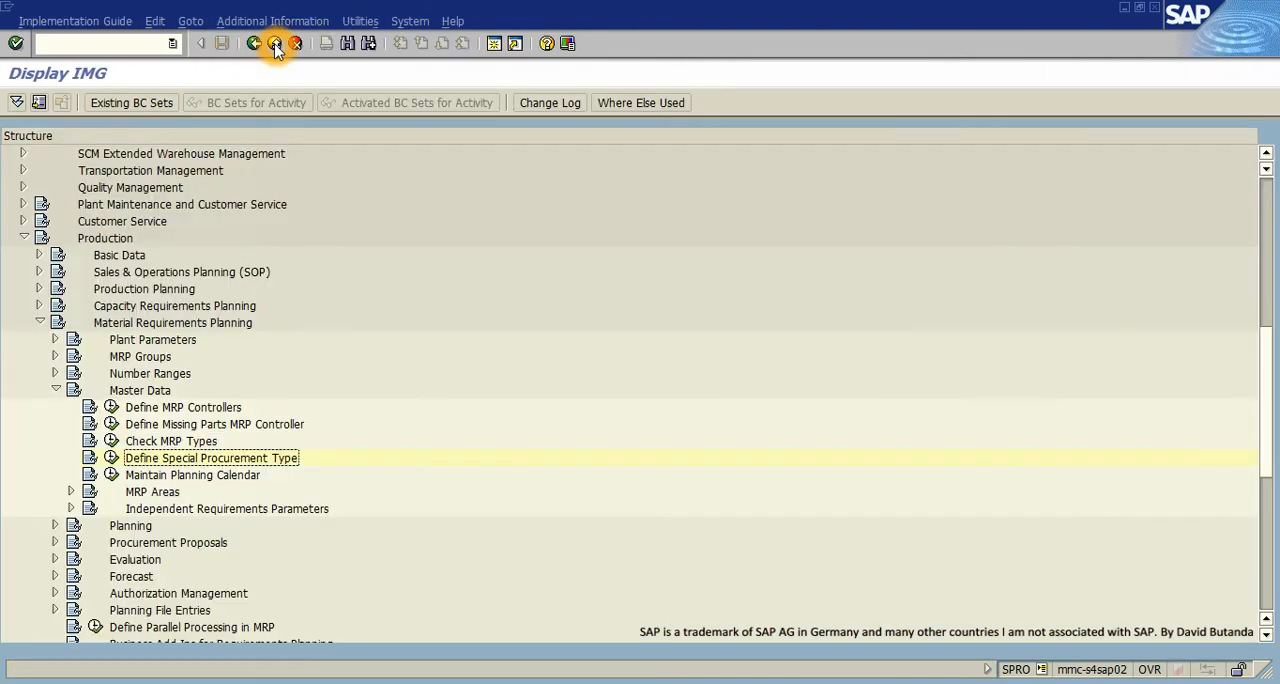
click(275, 44)
click(275, 44)
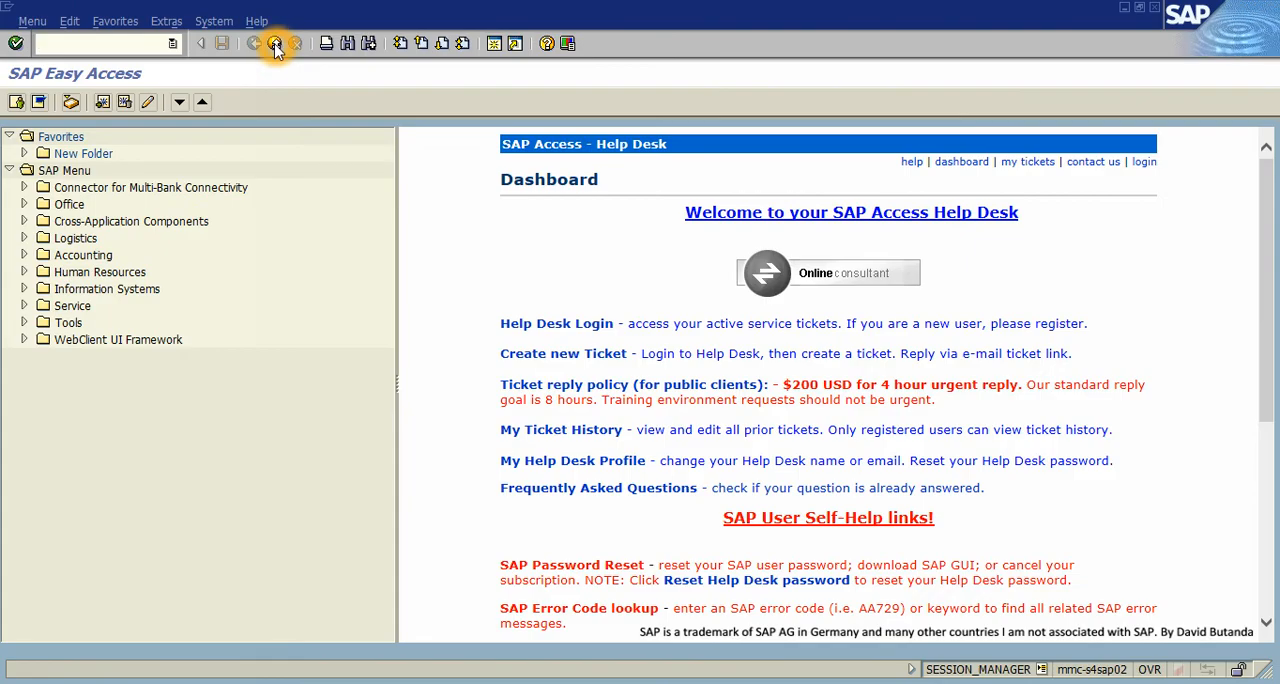
click(275, 44)
- Set X9's special procurement in the MRP 2 view to type 50, Phantom assembly, from the possible values for plant ZDI1
click(162, 301)
click(130, 140)
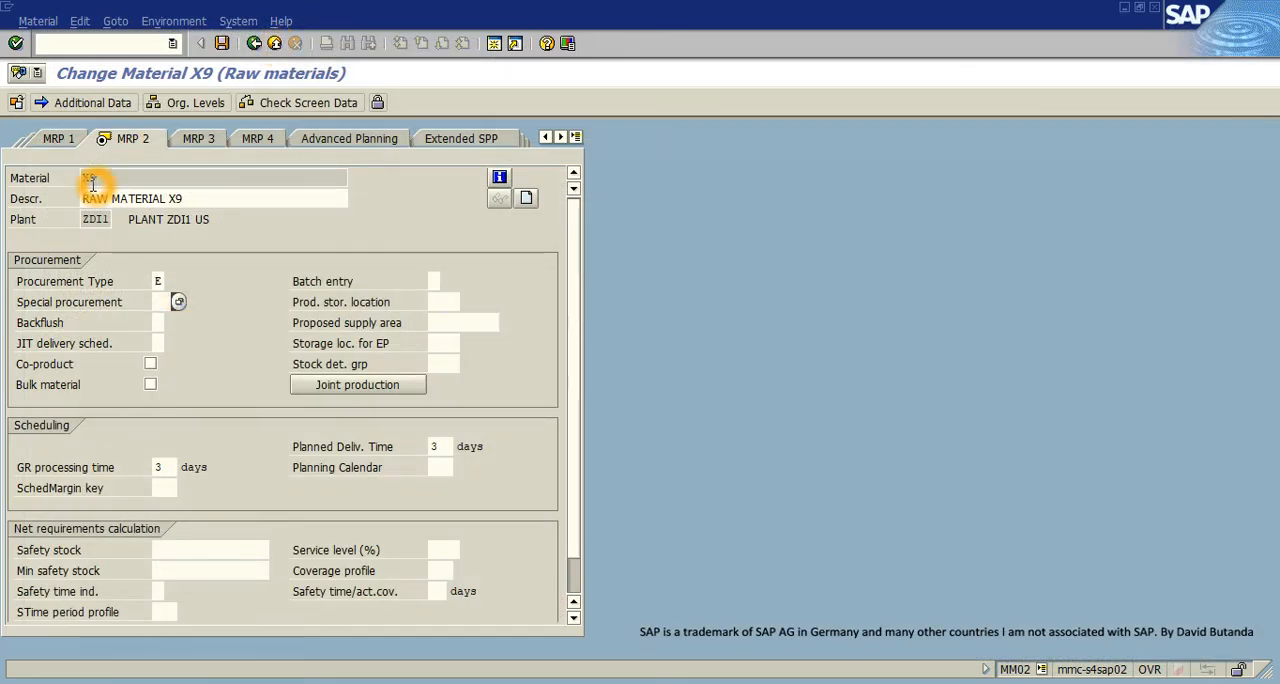
click(165, 301)
click(180, 300)
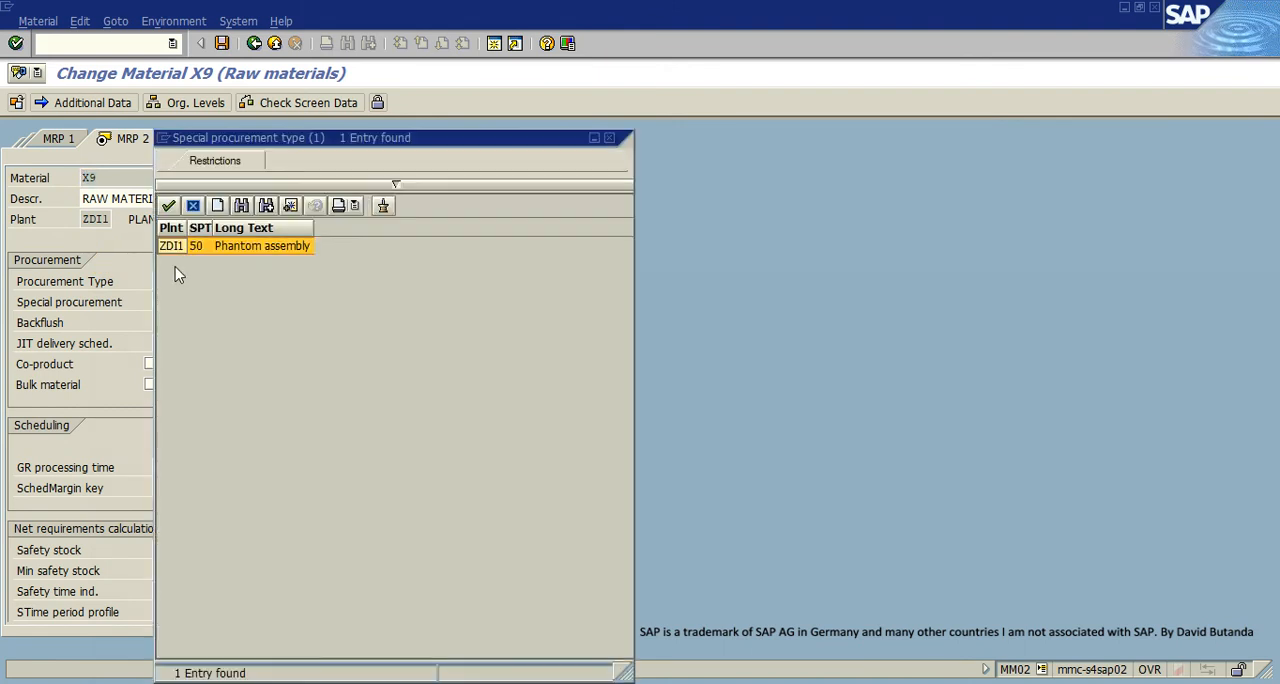
double_click(200, 246)
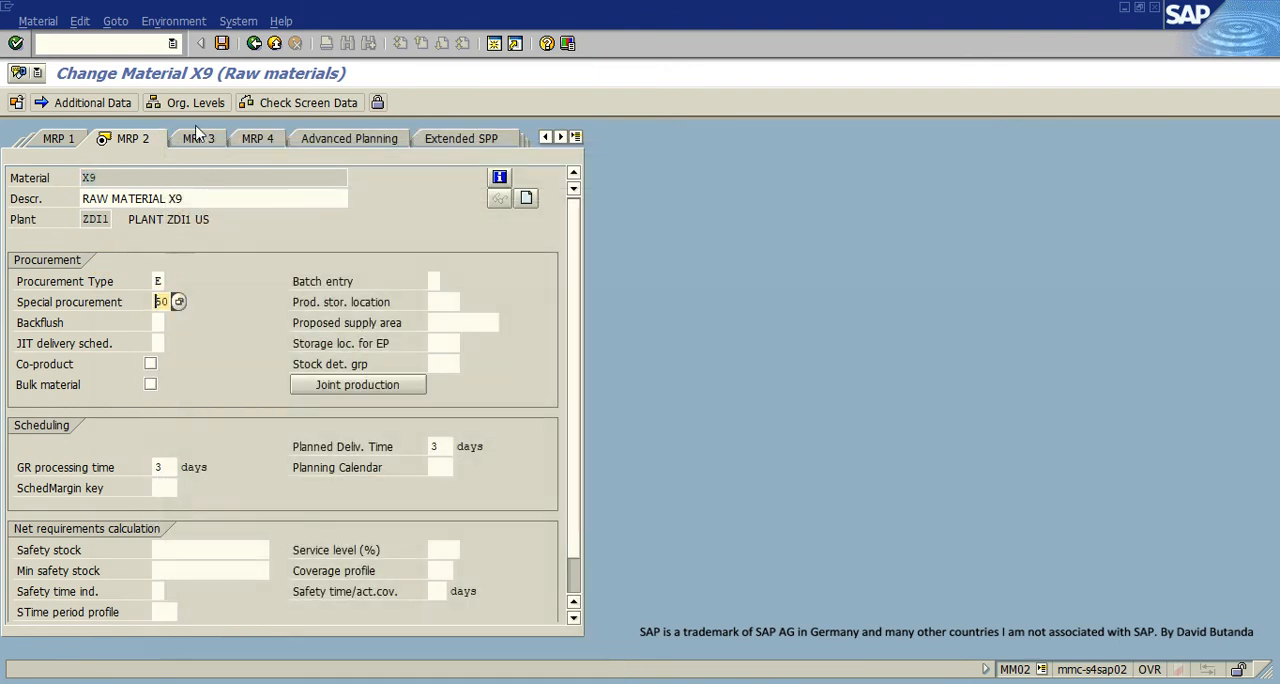
- Try to save material X9, acknowledging the messages and answering Yes to saving the data
click(222, 44)
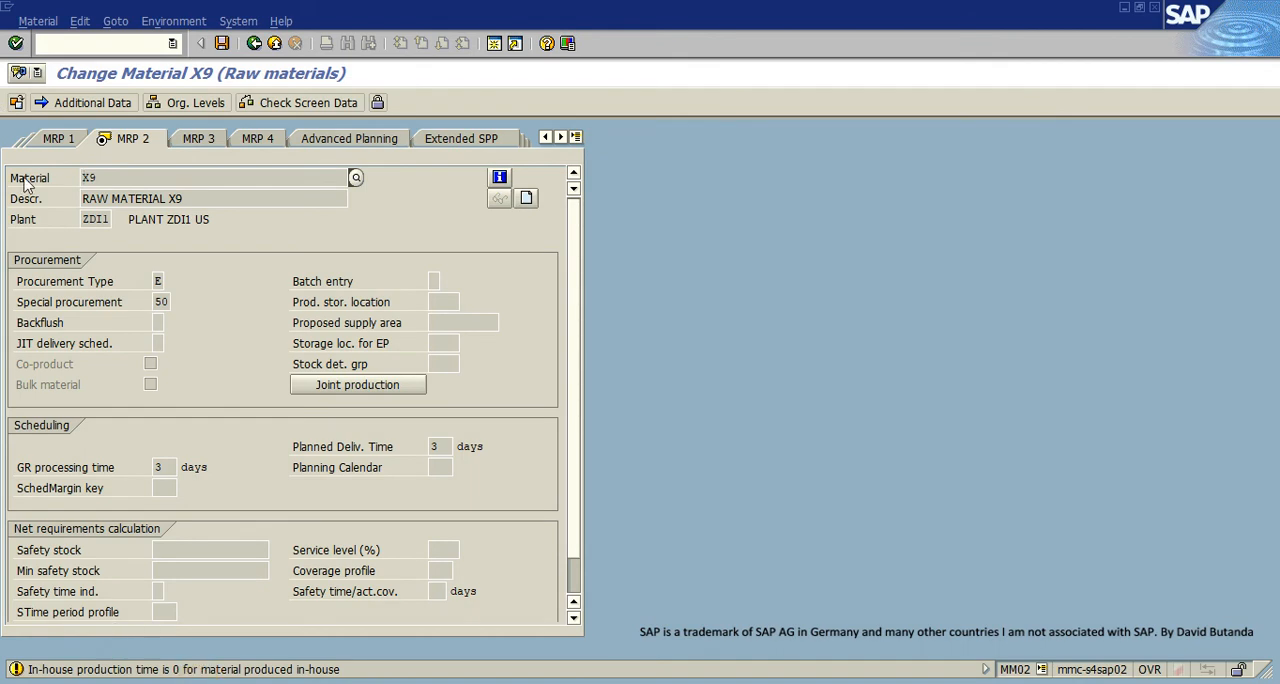
click(16, 44)
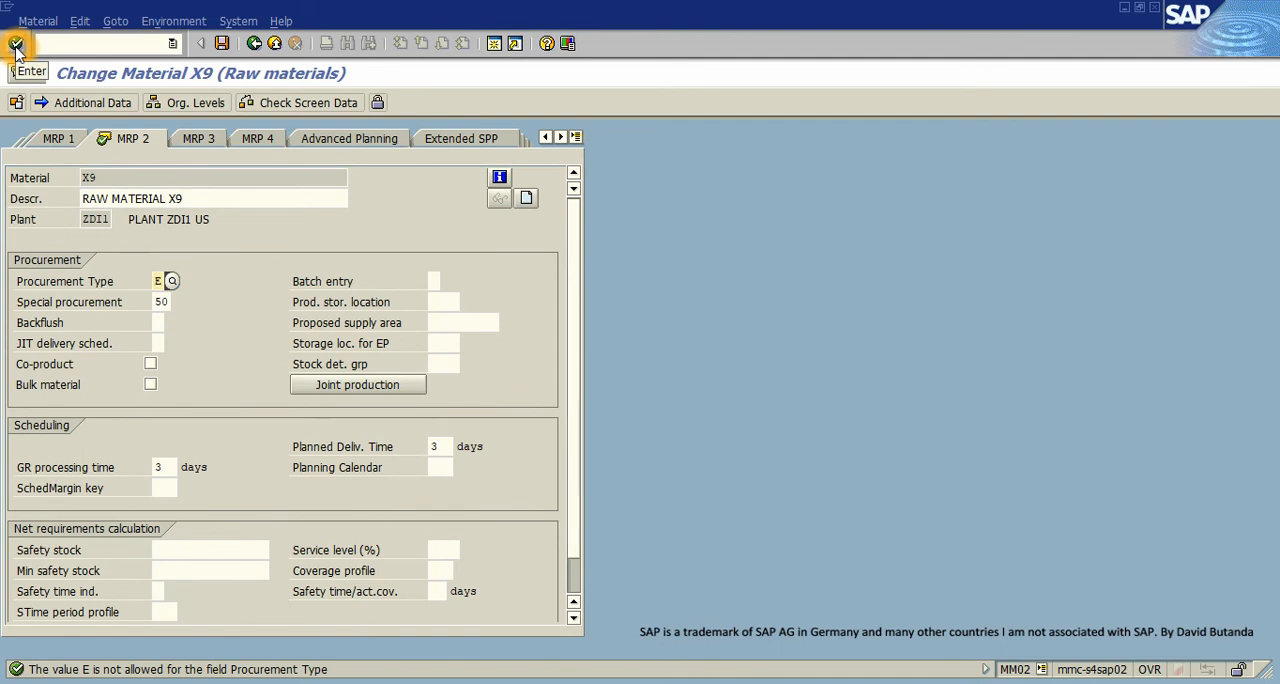
click(16, 44)
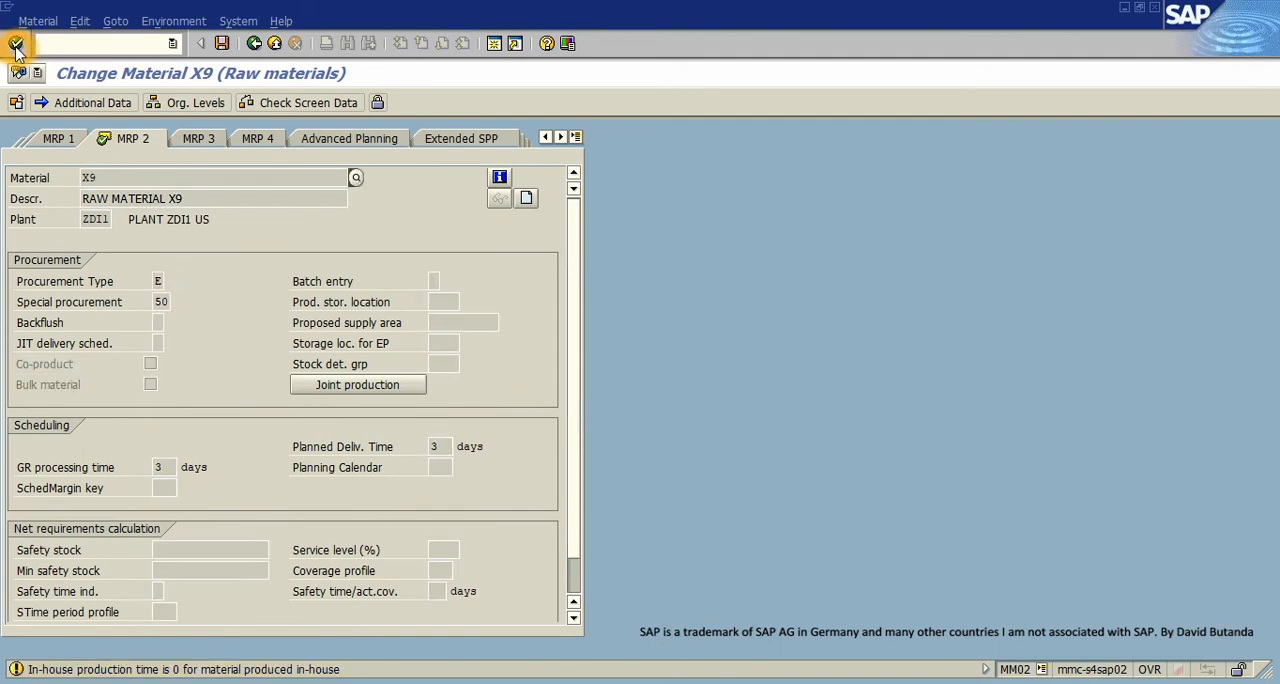
click(16, 45)
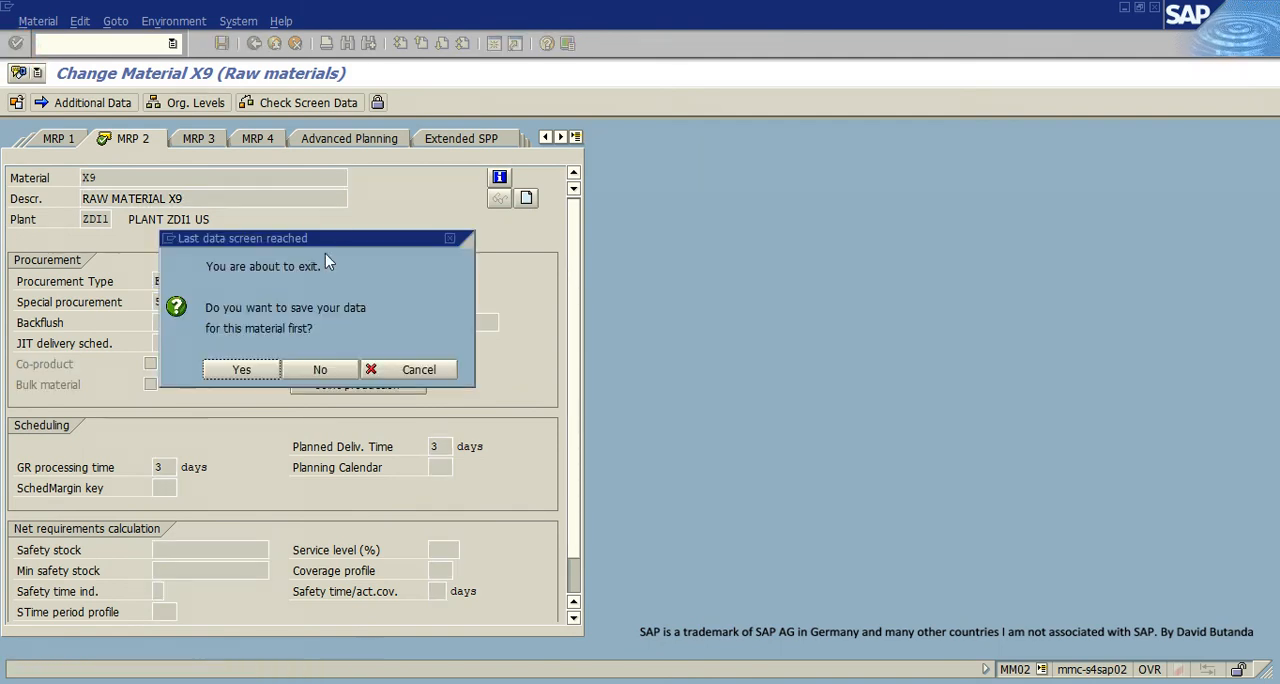
click(243, 369)
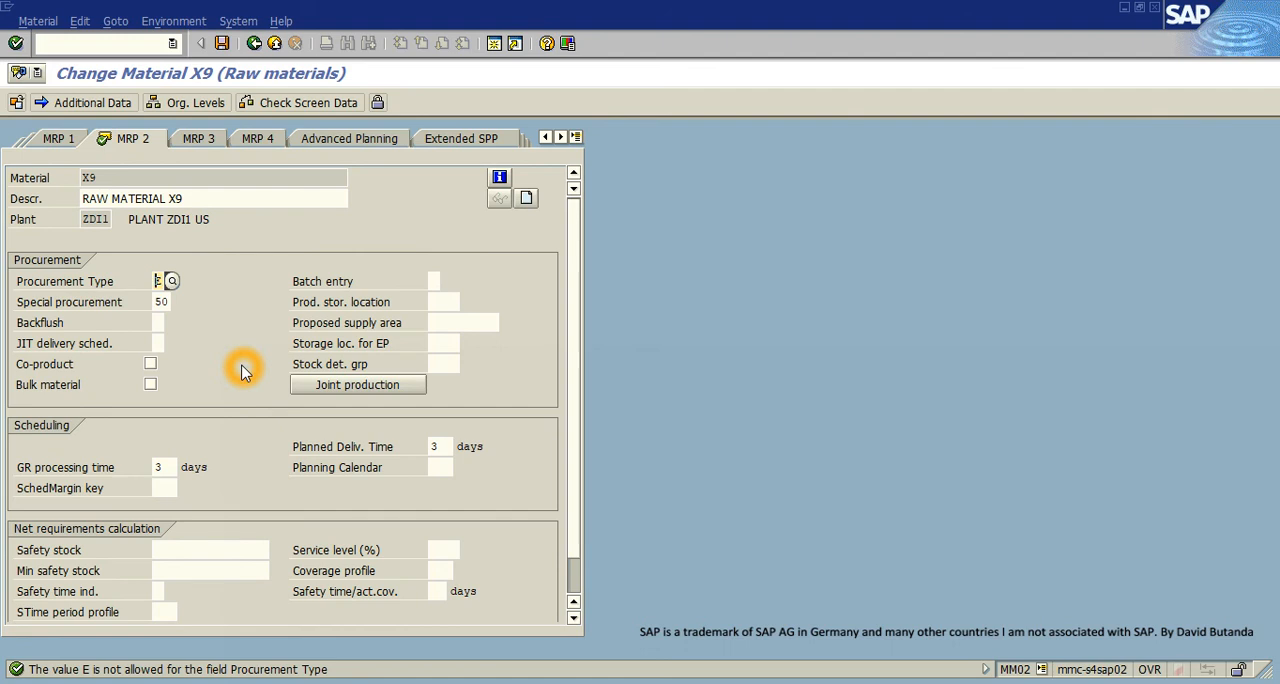
click(160, 284)
click(150, 199)
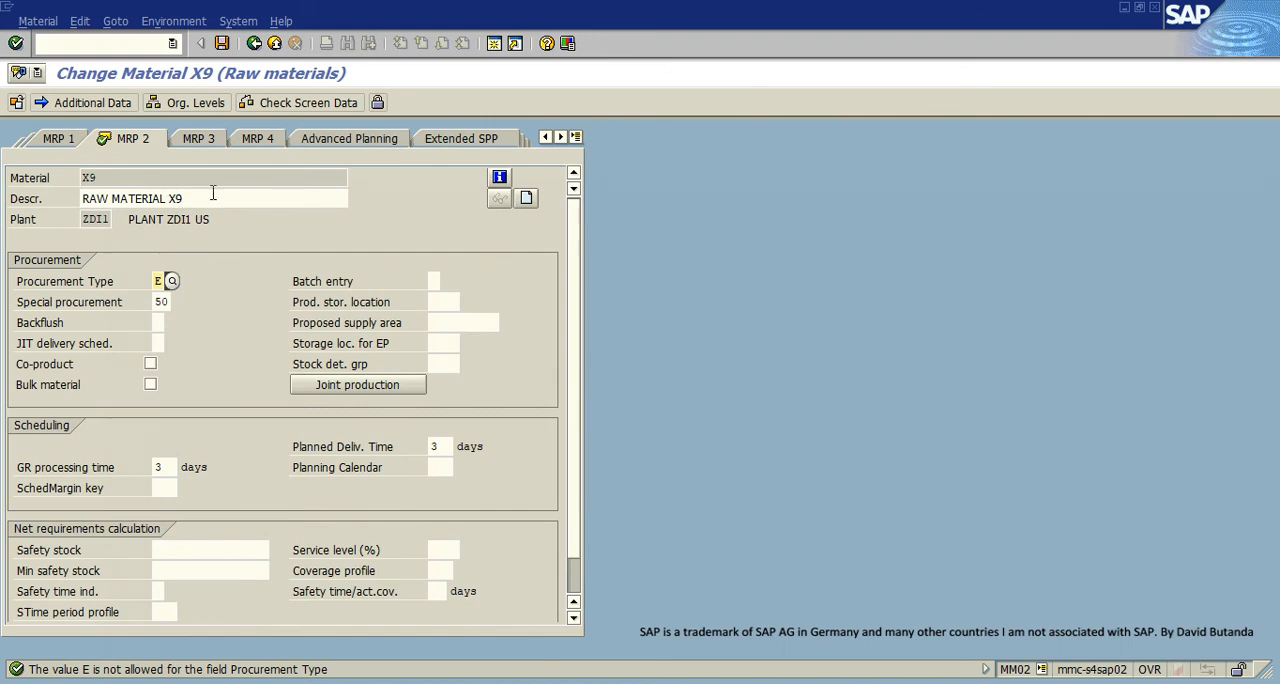
click(160, 197)
click(167, 194)
click(178, 199)
- Open a new session, start transaction SPRO, and display the SAP customizing implementation guide
click(496, 43)
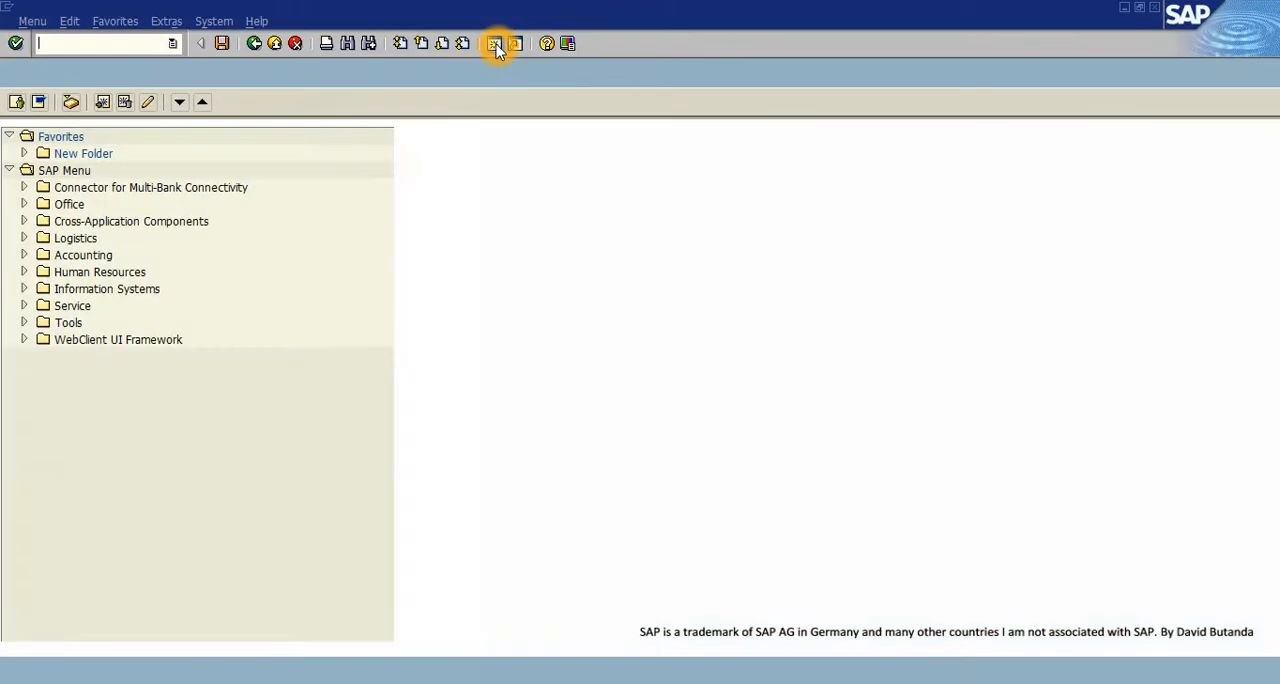
text(SP)
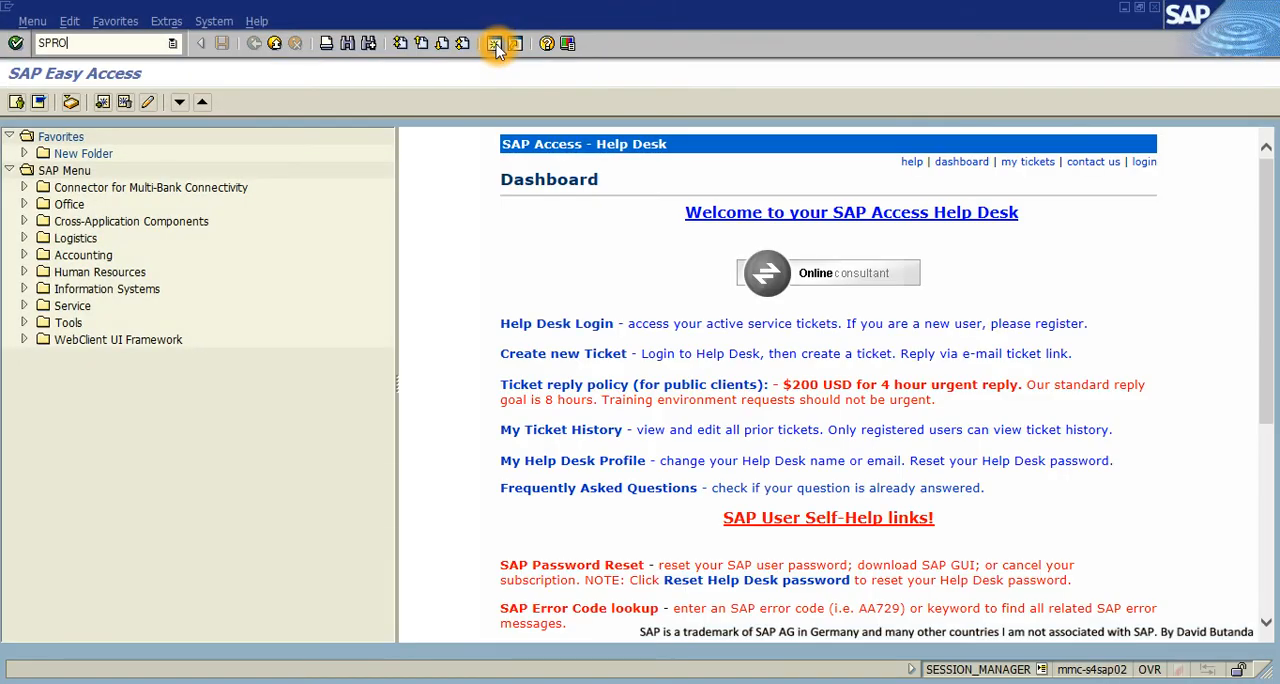
text(RO)
key(Return)
click(109, 102)
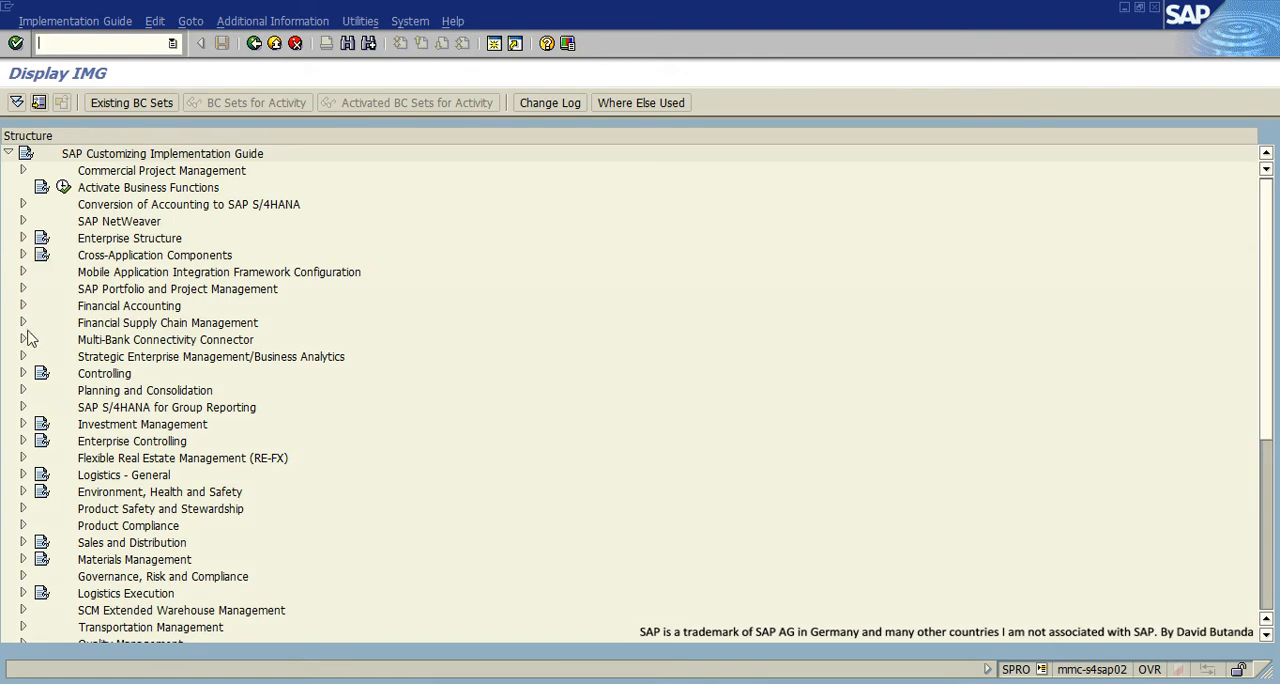
- Expand Logistics - General, Material Master, Basic Settings and Material Types, and open the Define Attributes of Material Types activity
click(22, 475)
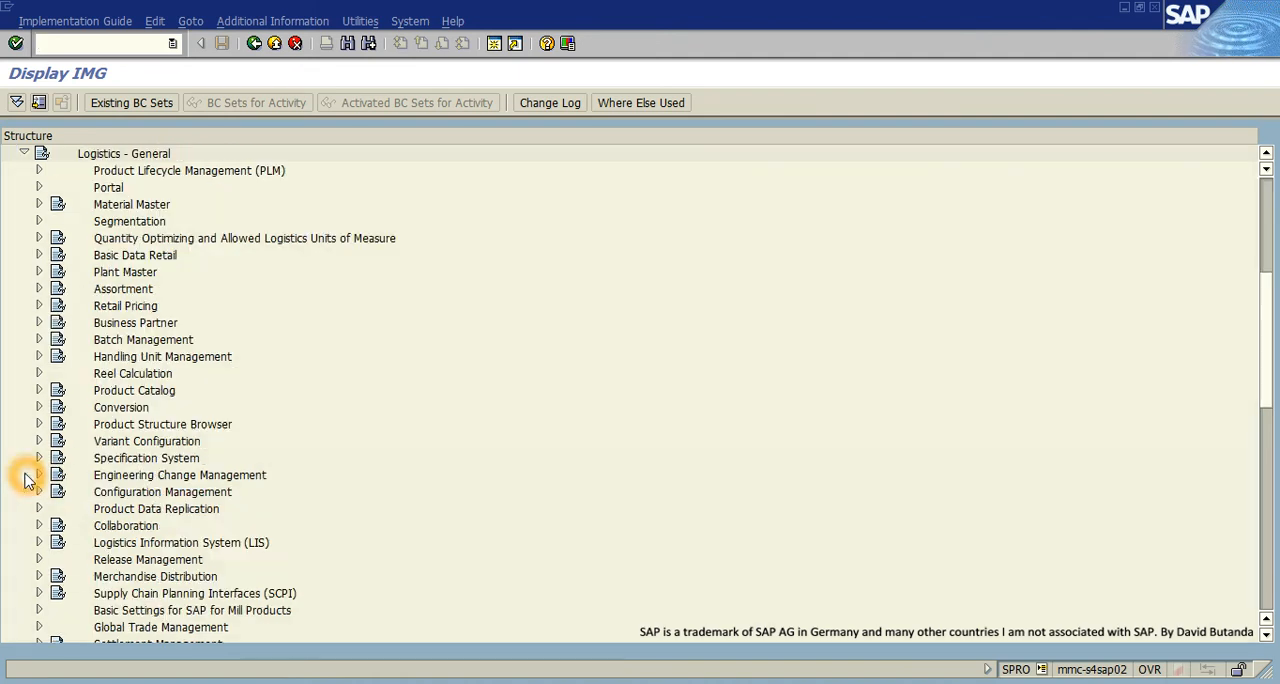
click(39, 206)
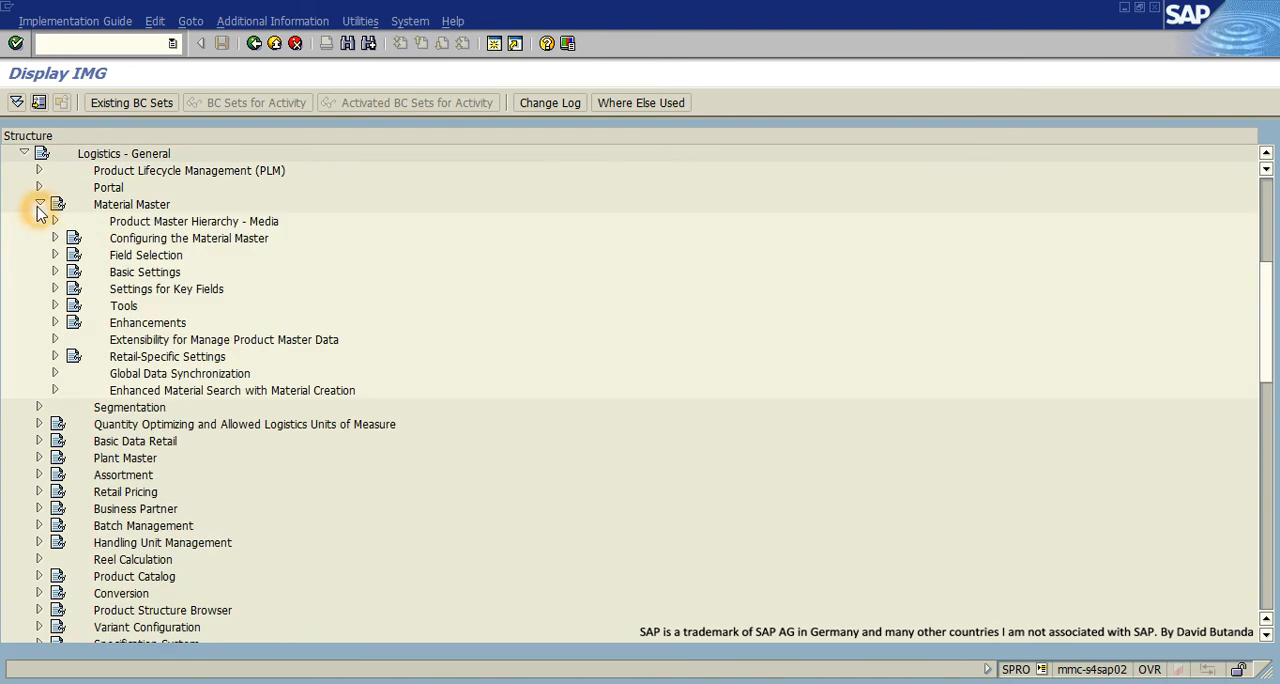
click(55, 272)
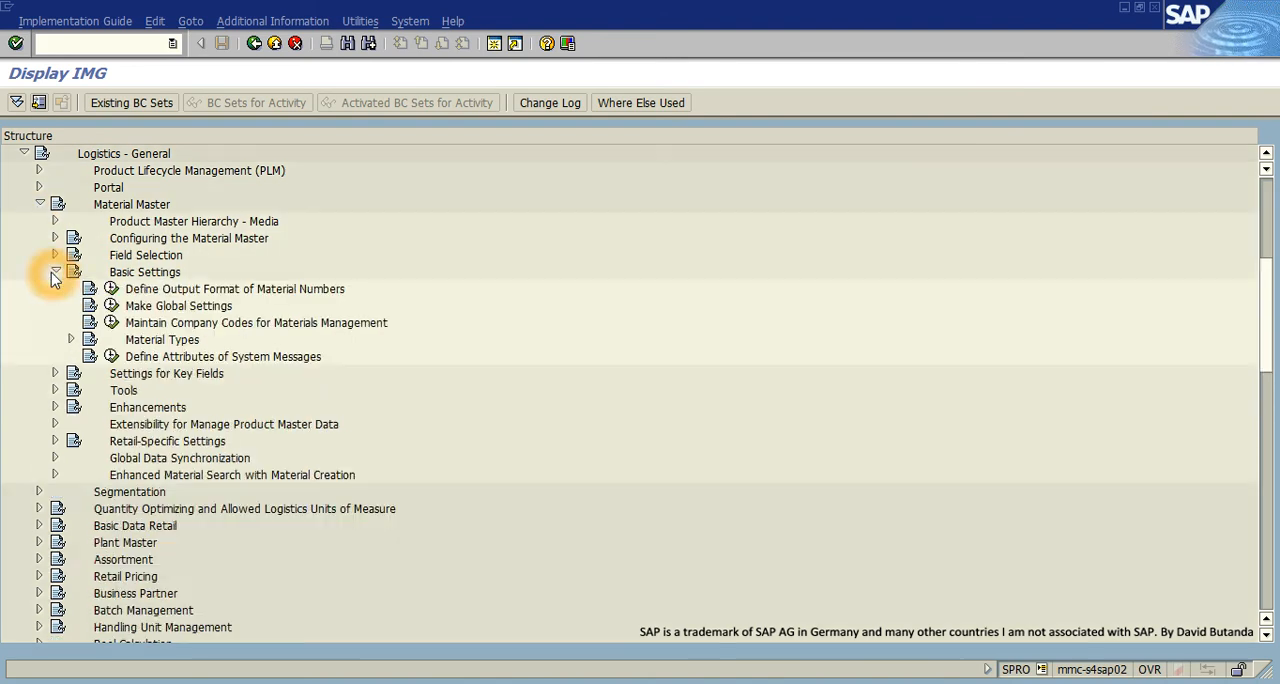
click(71, 339)
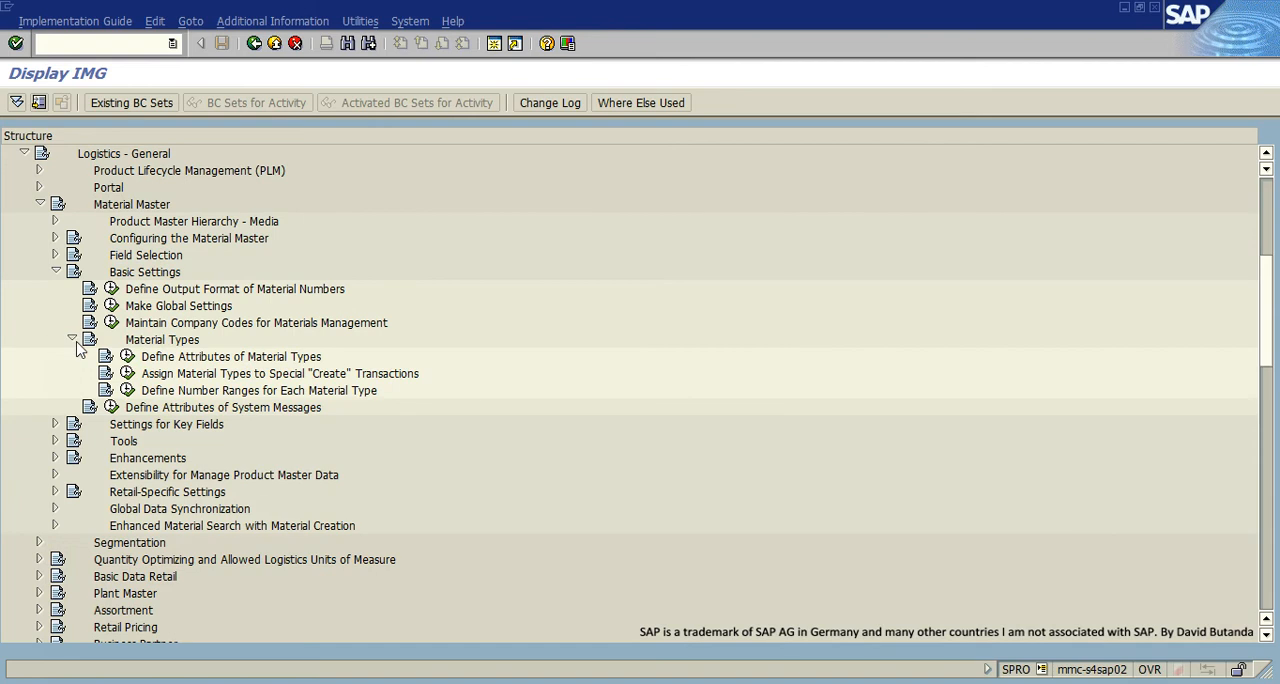
click(127, 356)
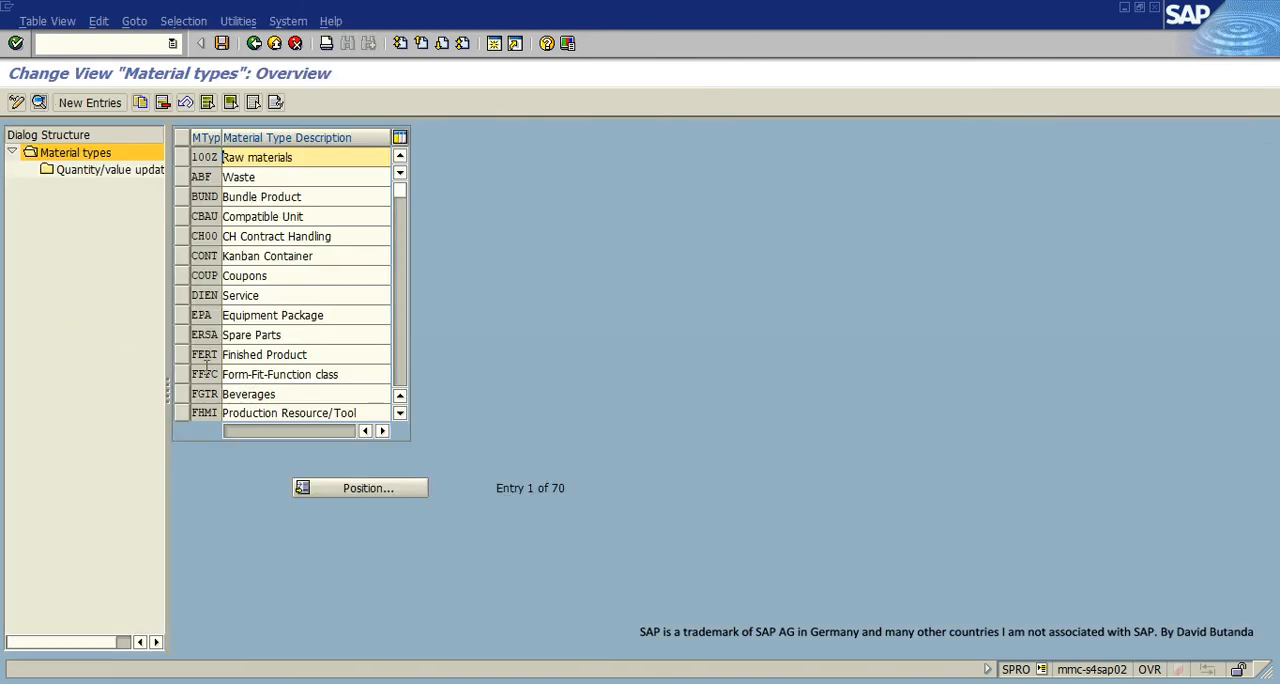
- Position the material types list at ROH, select the Raw materials entry, and open its details
click(322, 488)
text(ROH)
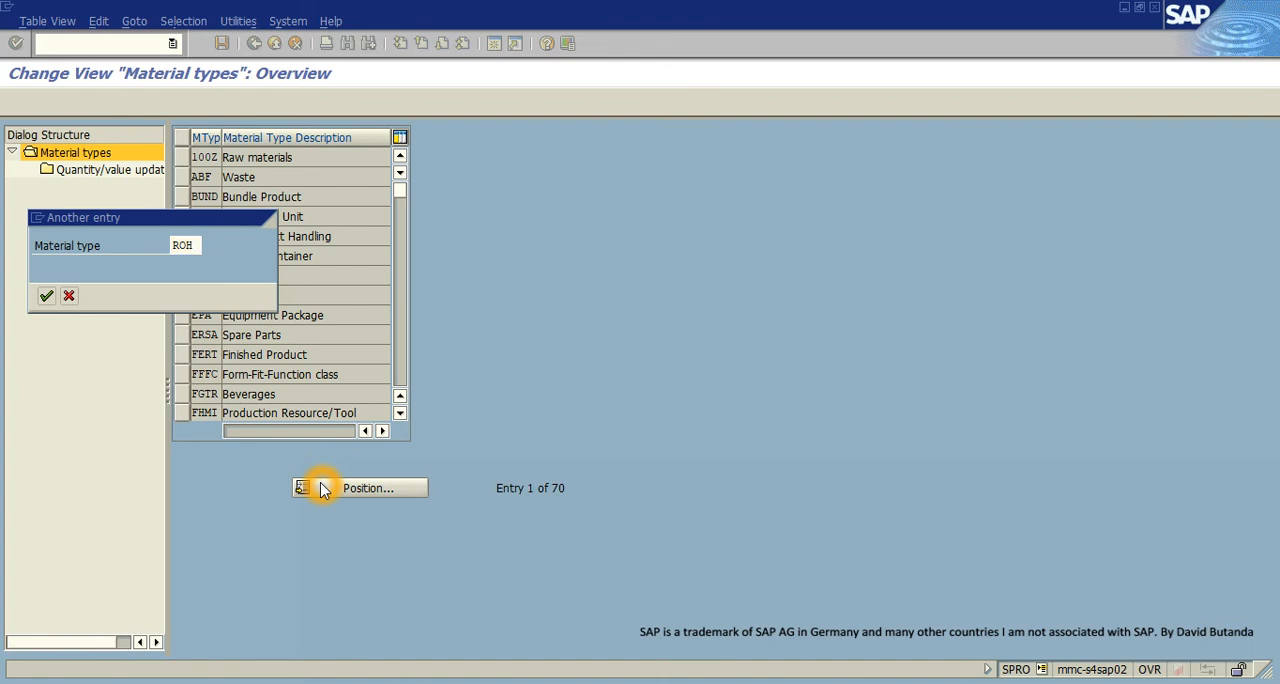
key(Return)
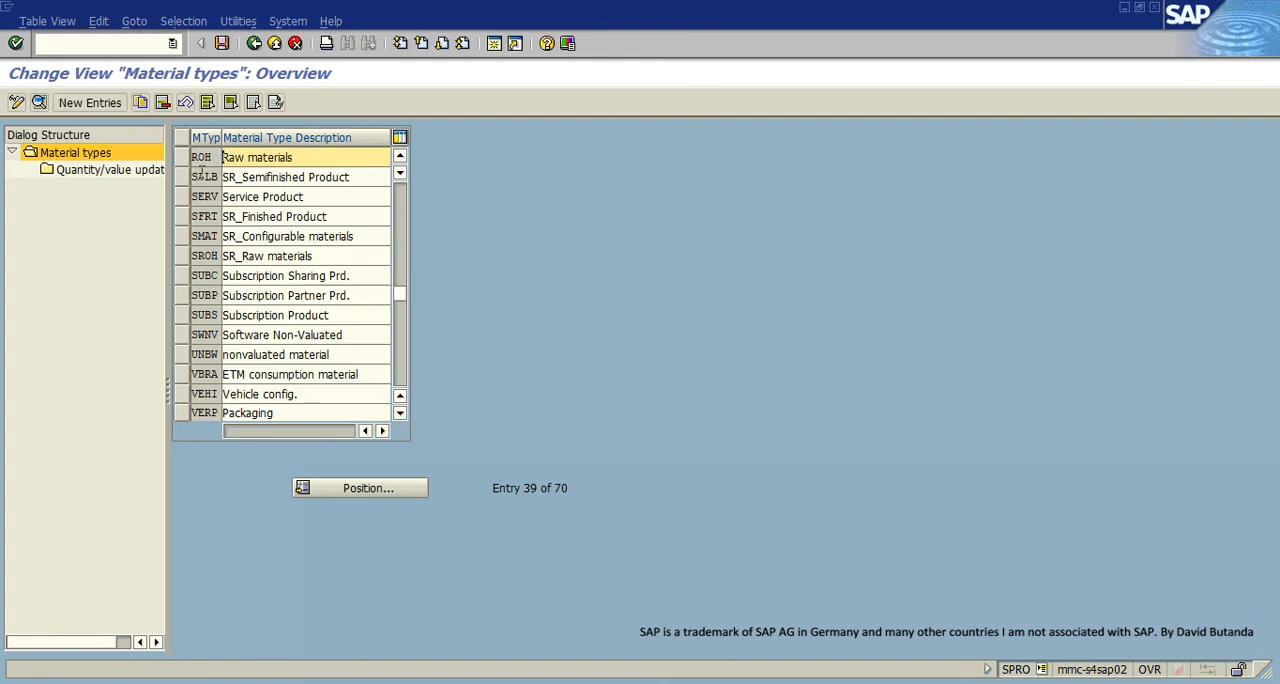
click(183, 162)
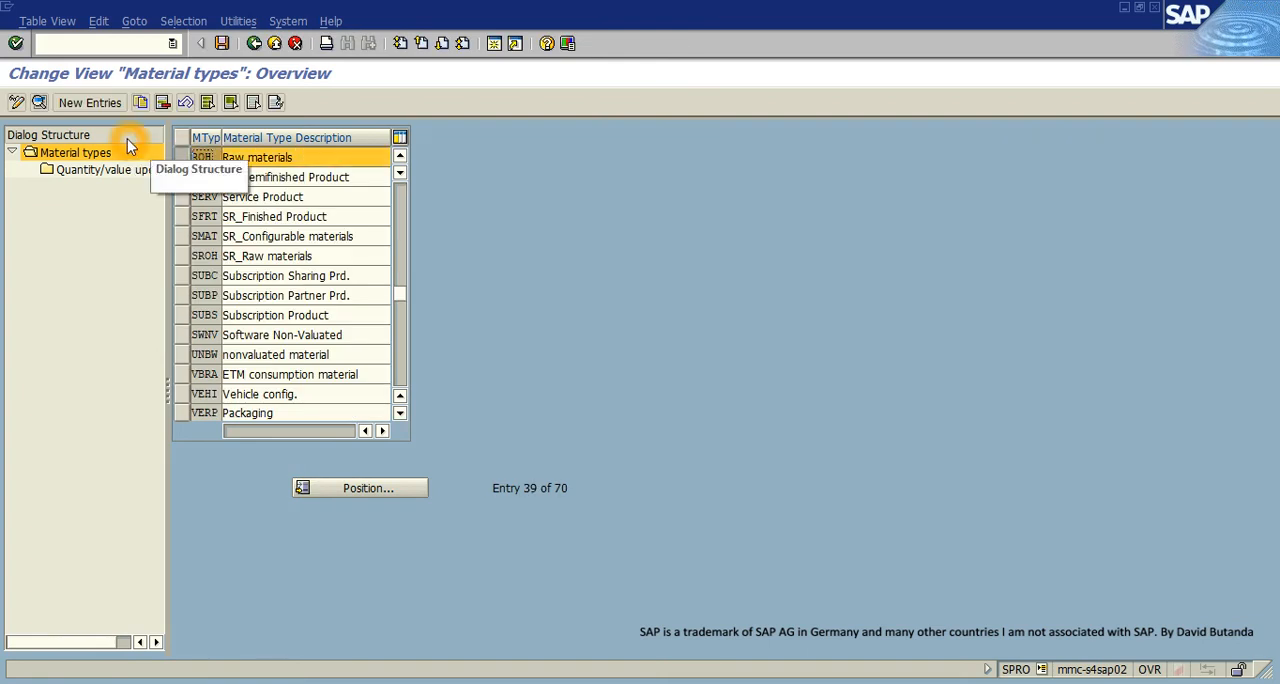
click(146, 158)
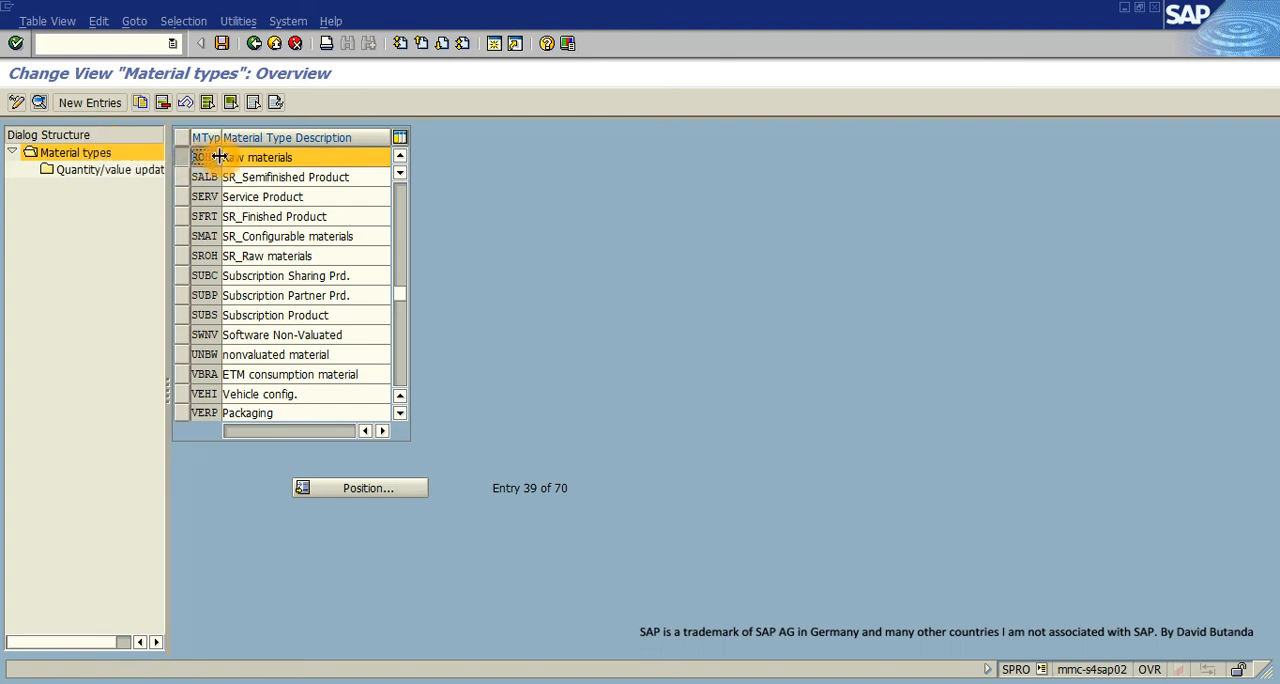
click(40, 101)
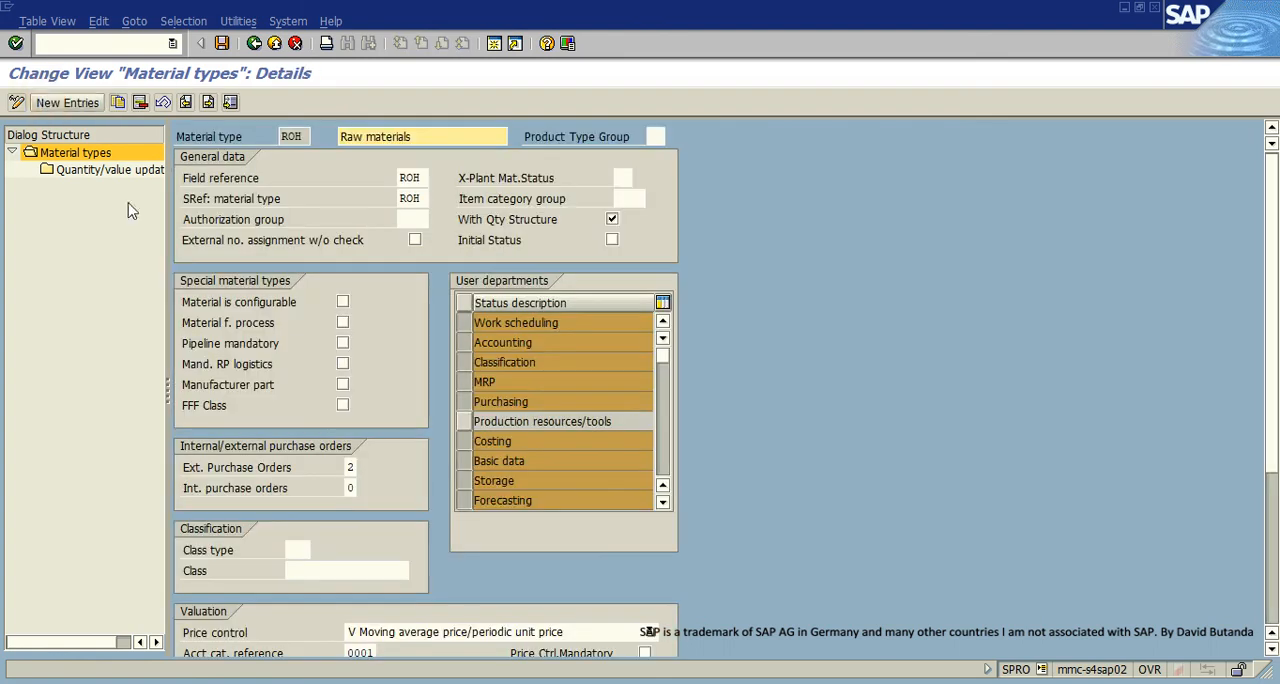
- Set Int. purchase orders for material type ROH to 2, Internal purchase orders allowed
click(356, 487)
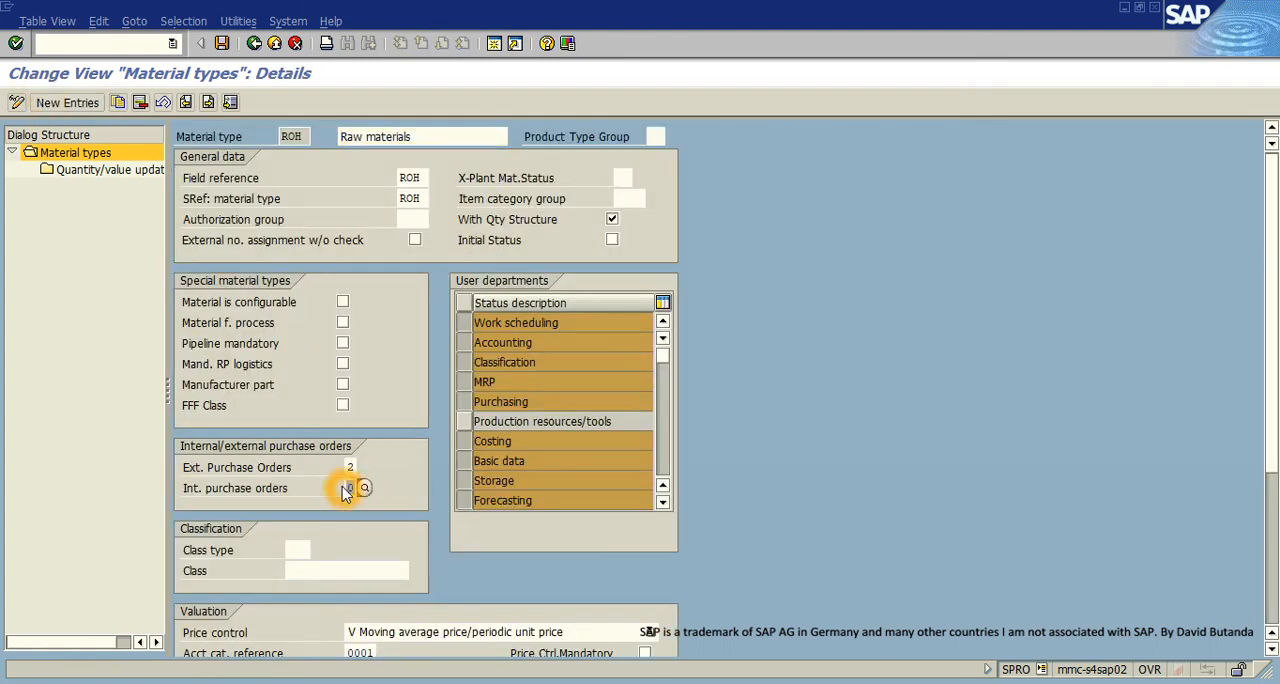
text(2)
click(316, 491)
click(363, 488)
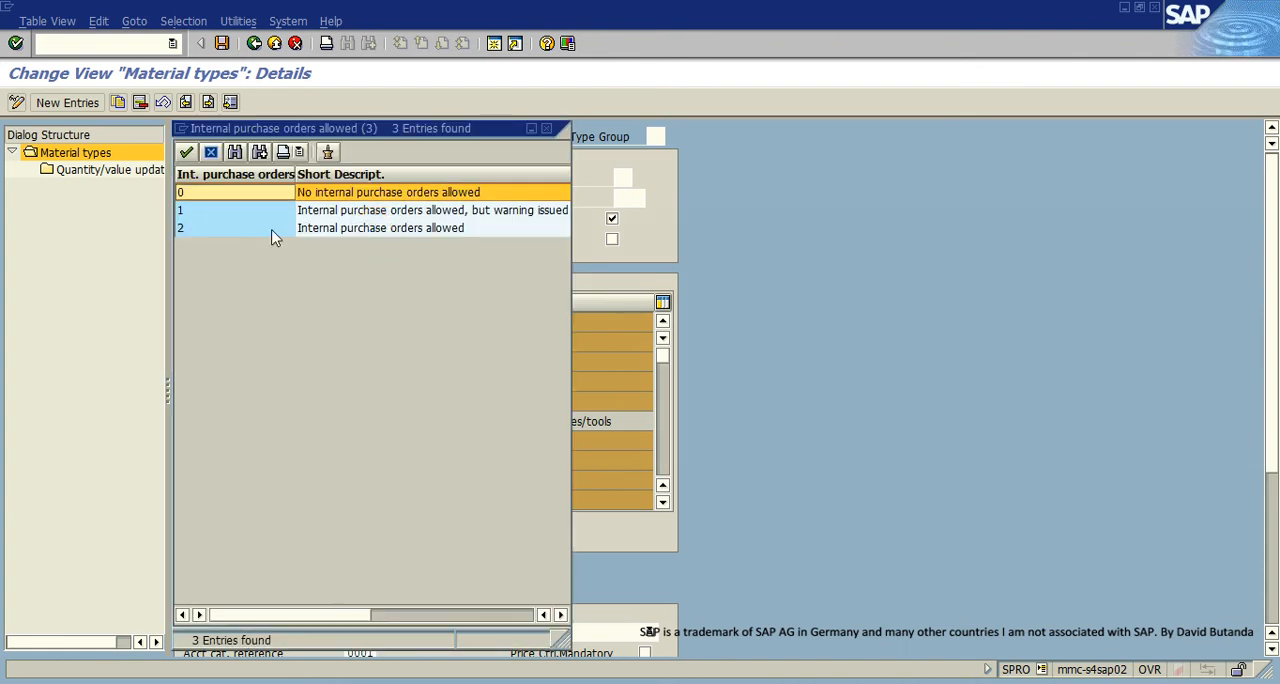
click(370, 230)
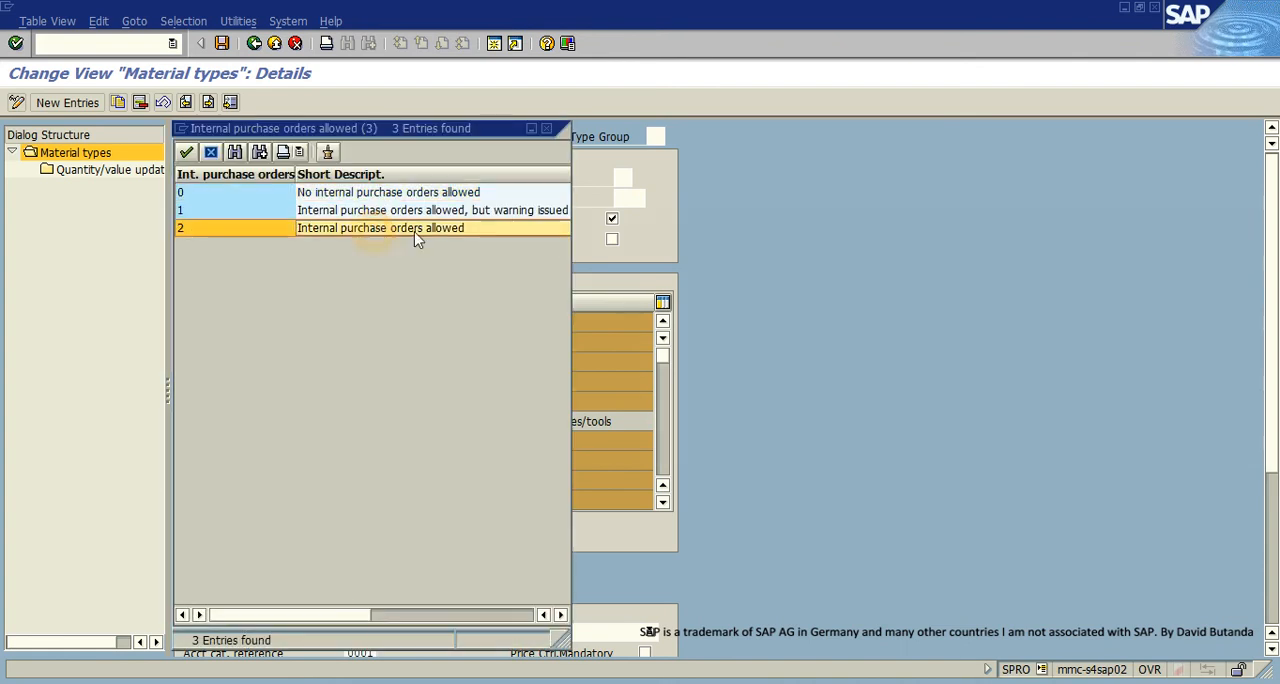
click(546, 129)
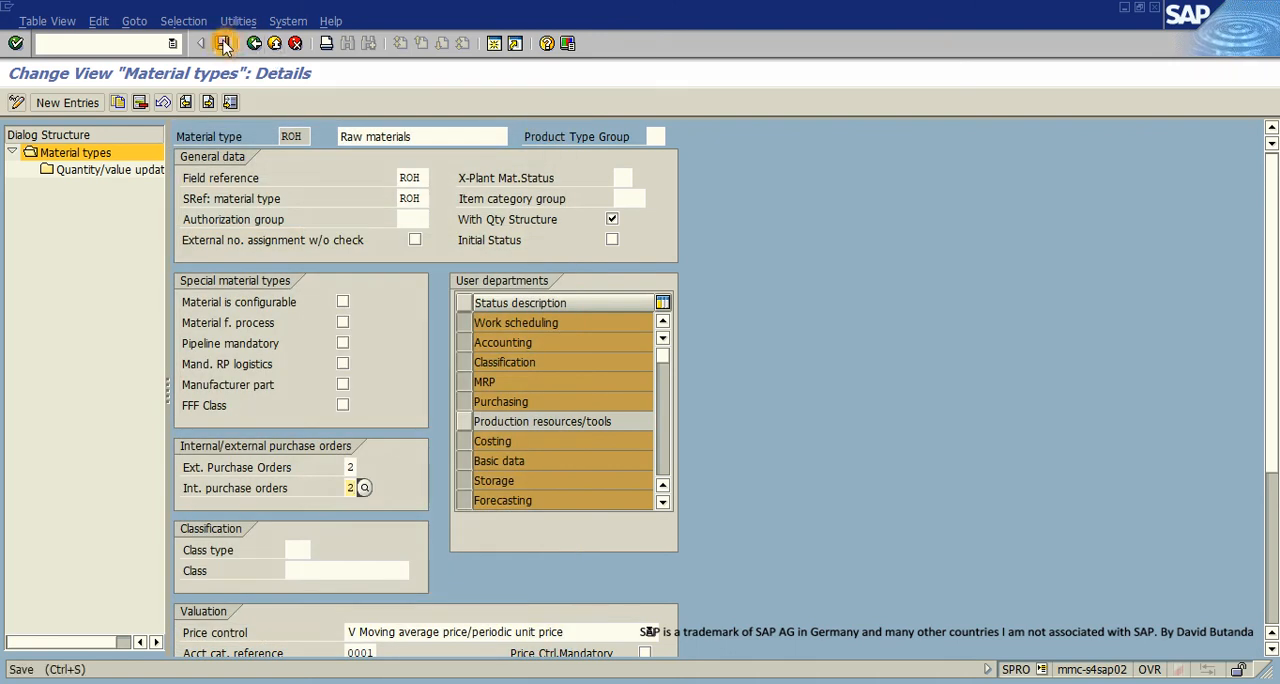
- Save the ROH material type change to the proposed customizing request and exit customizing back to material X9
click(254, 44)
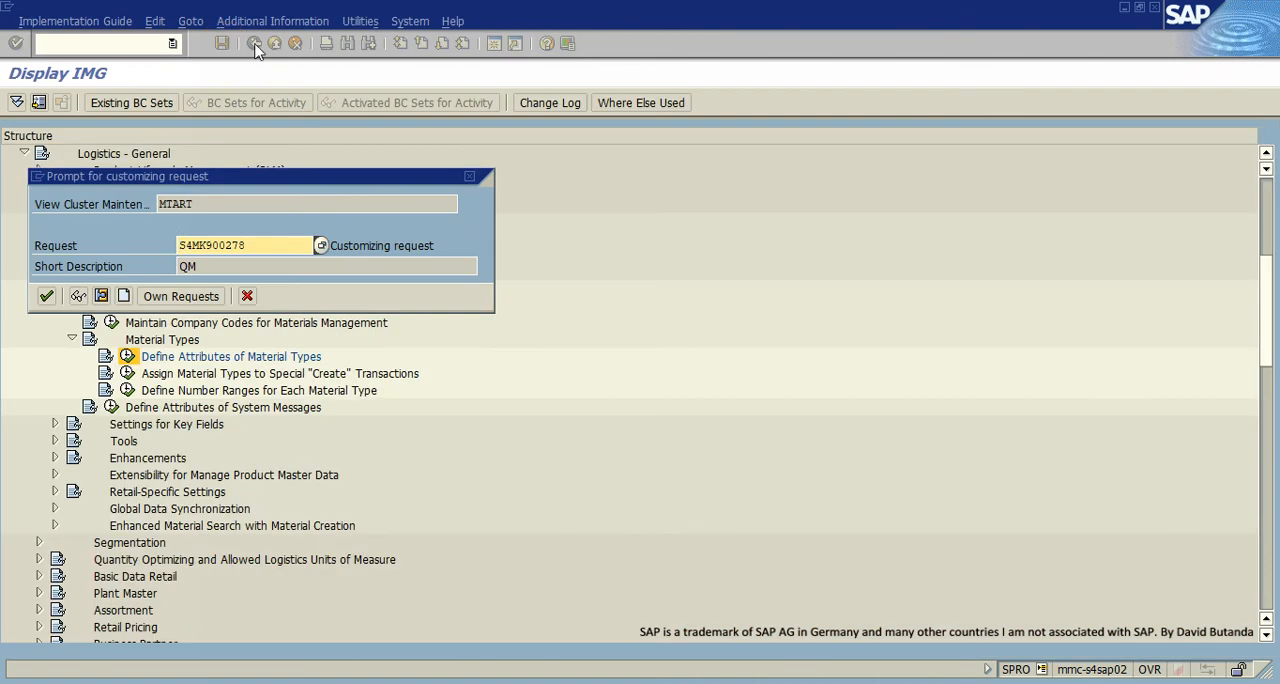
click(46, 296)
click(274, 45)
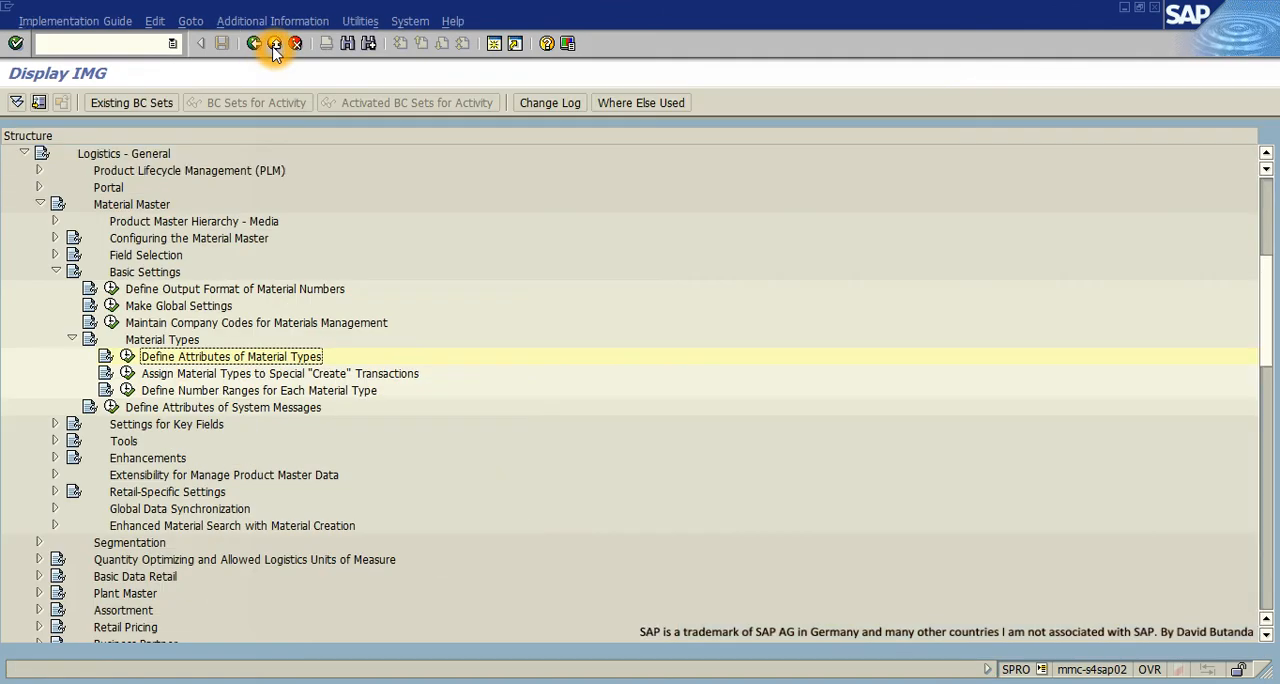
click(274, 45)
click(274, 45)
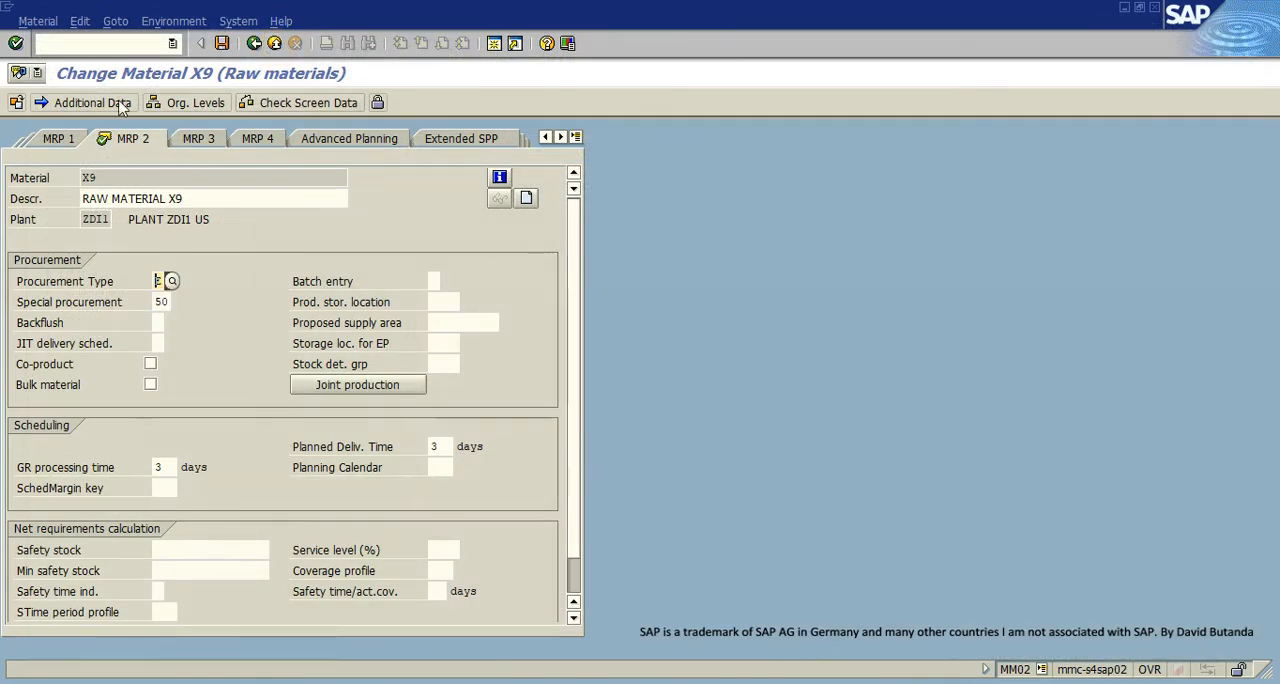
- Try to save material X9 with procurement type E and special procurement 50
click(223, 46)
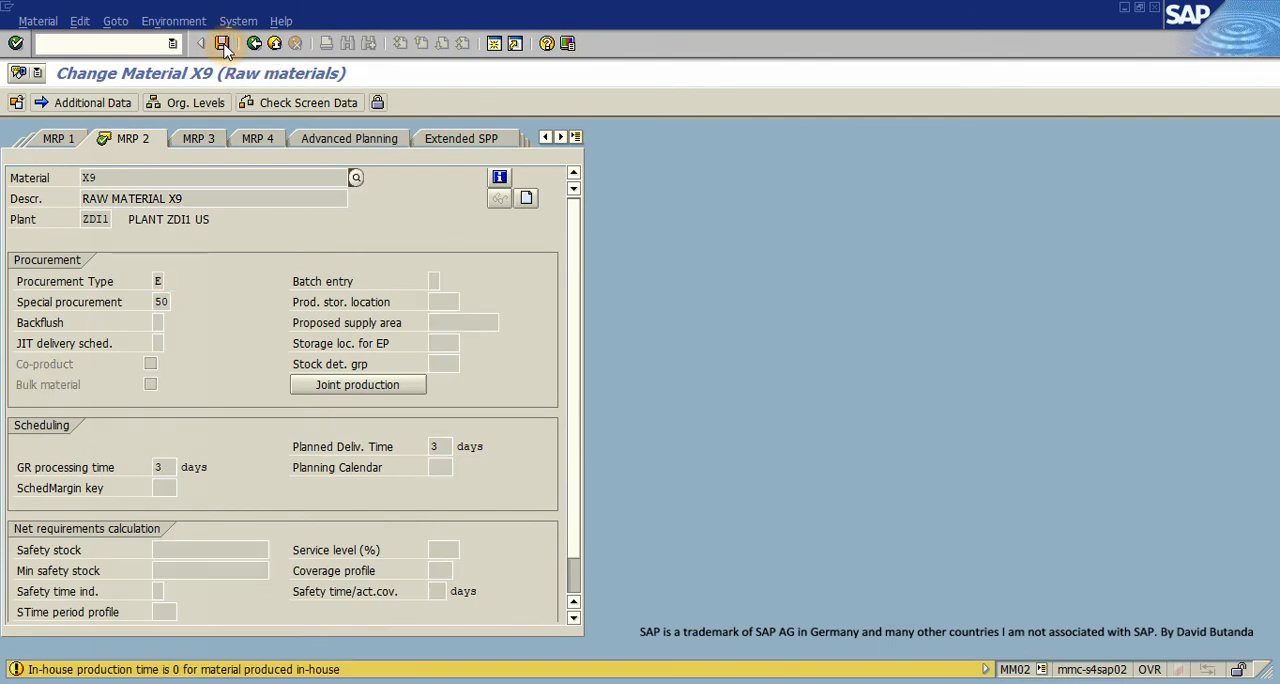
click(16, 43)
click(16, 43)
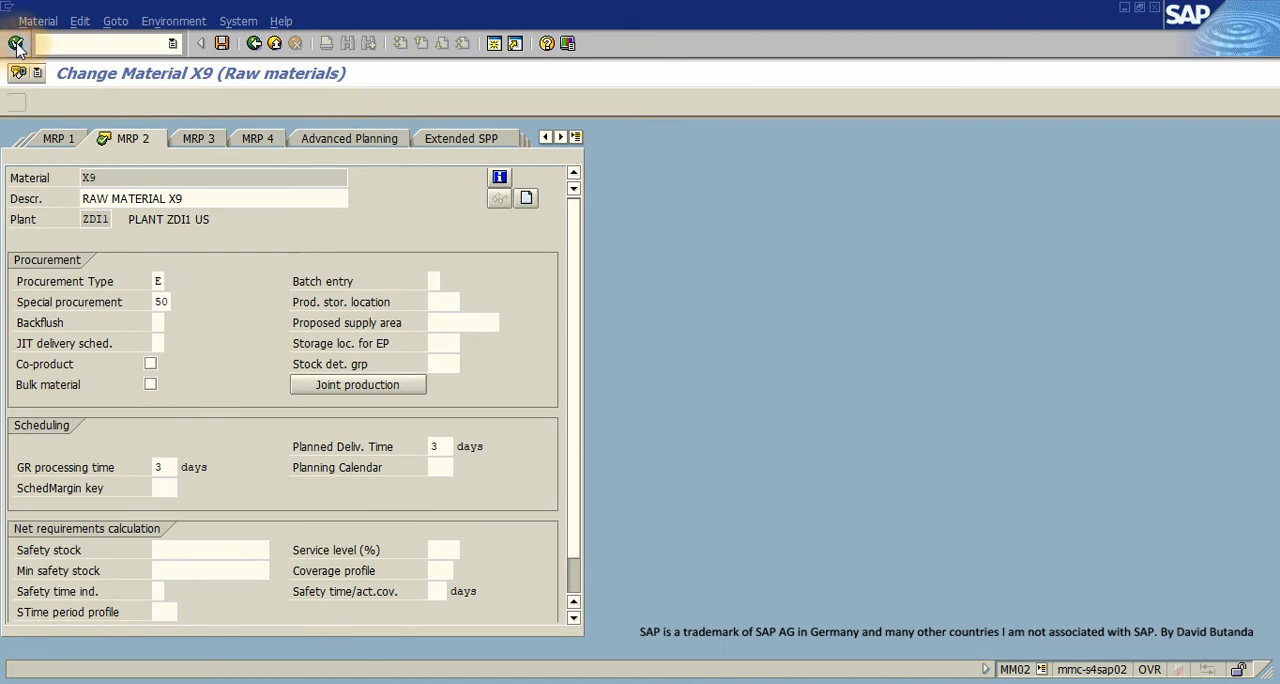
click(16, 43)
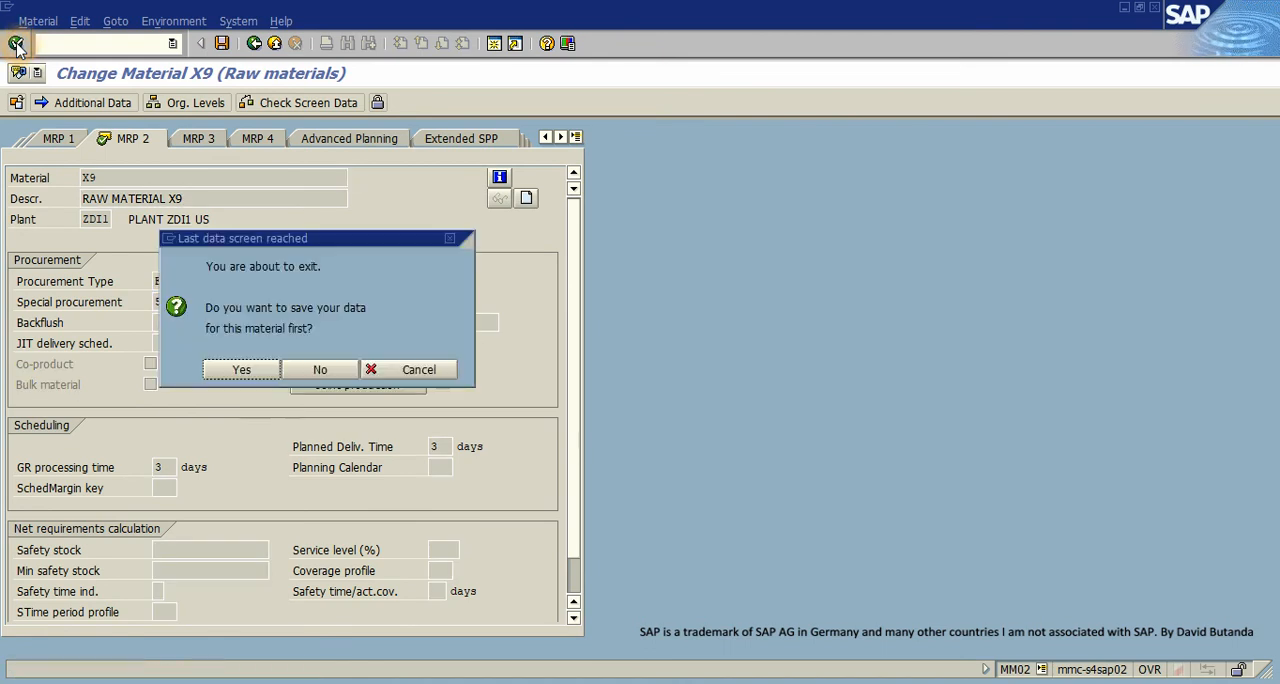
click(242, 369)
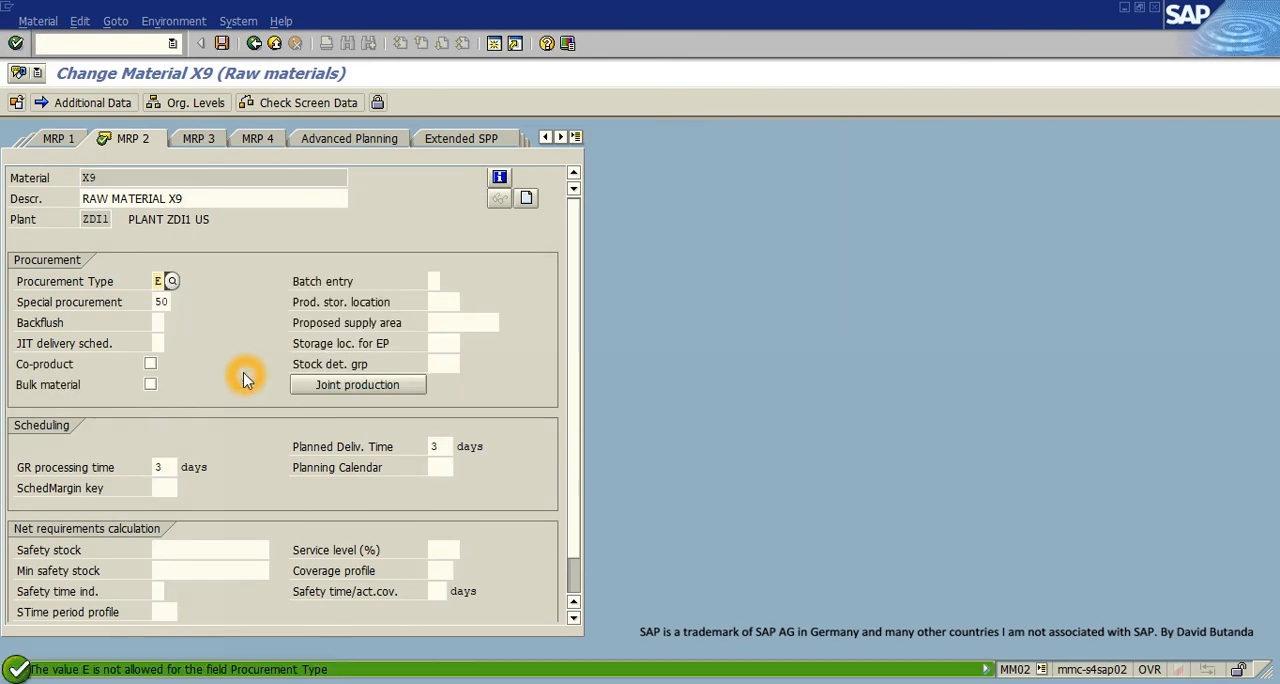
- Exit material X9 without saving and reopen it for change with the MRP 2 view selected
click(274, 45)
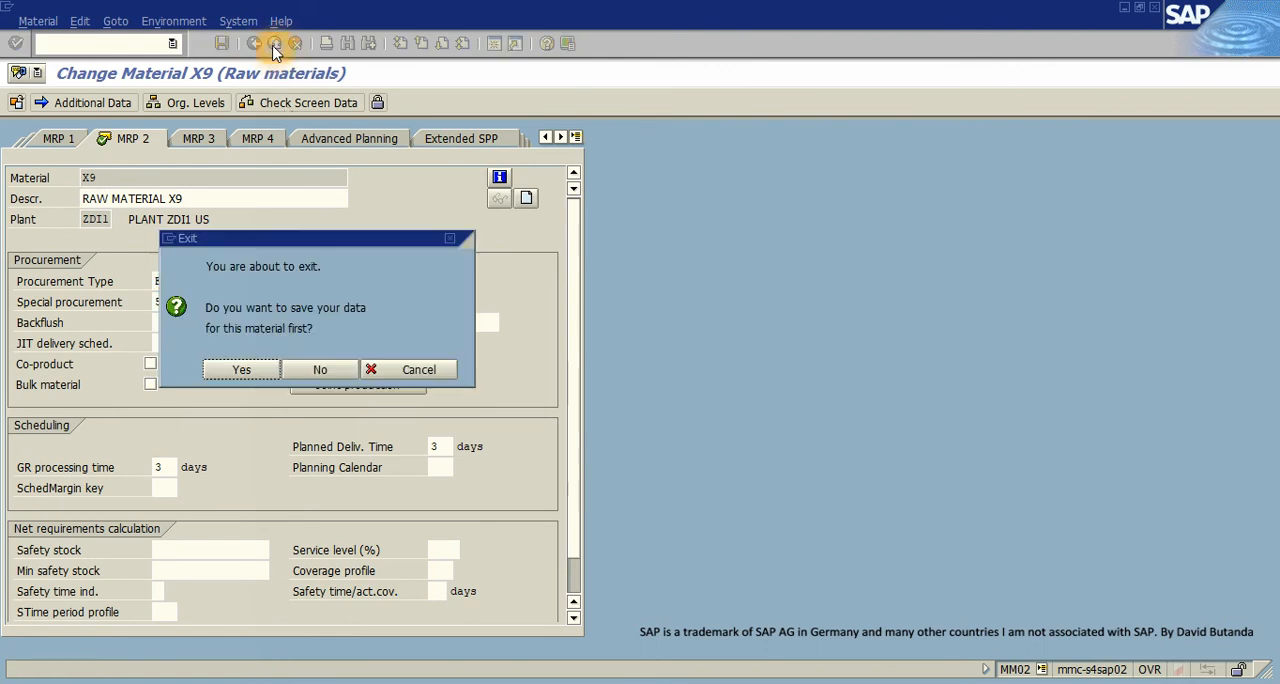
click(319, 370)
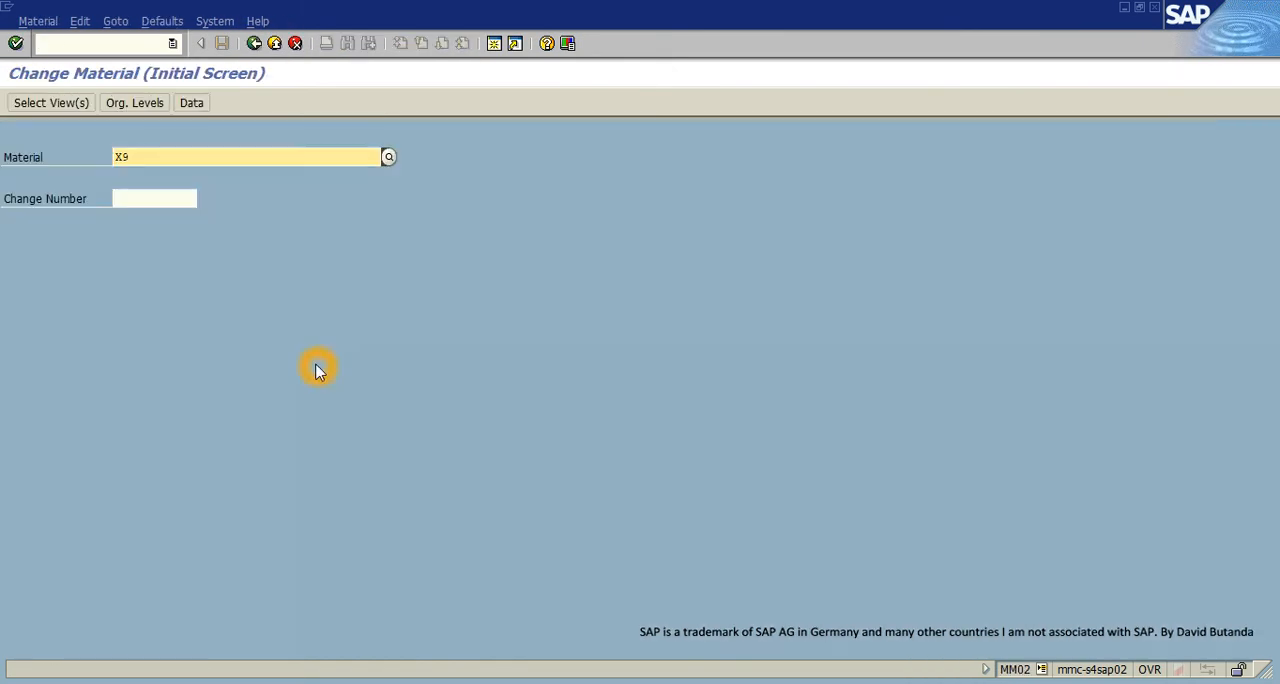
click(107, 157)
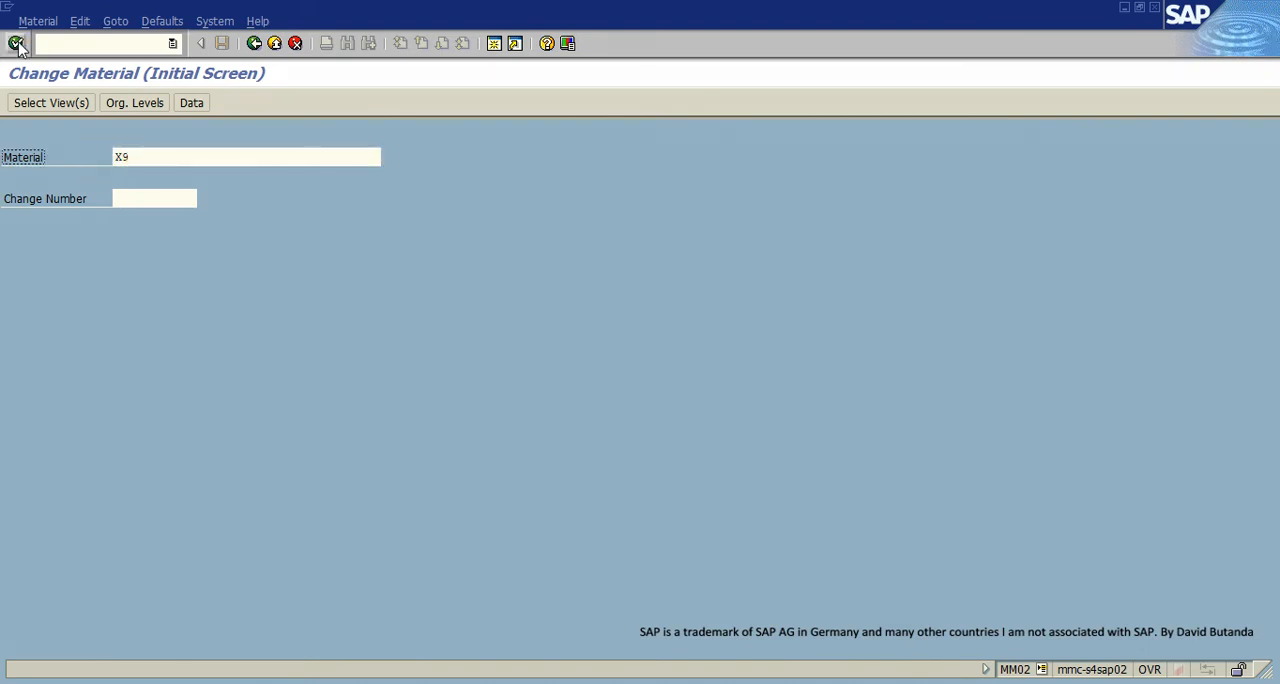
click(16, 43)
click(270, 404)
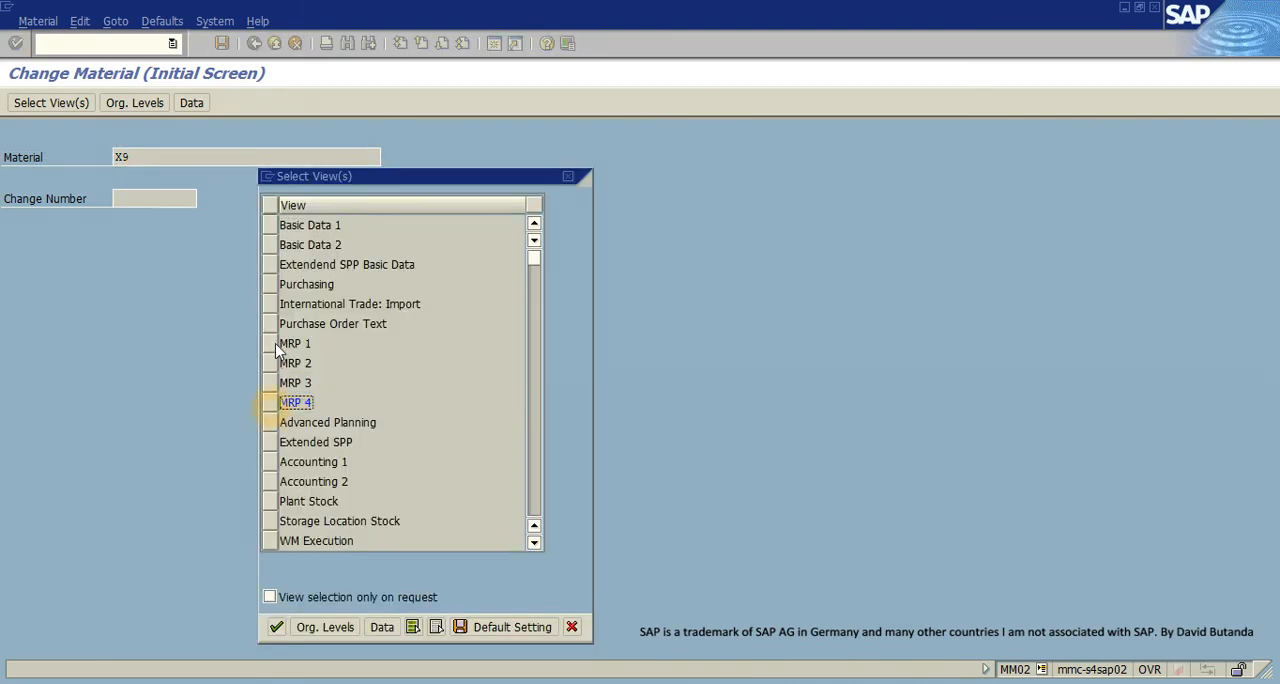
click(278, 366)
click(277, 627)
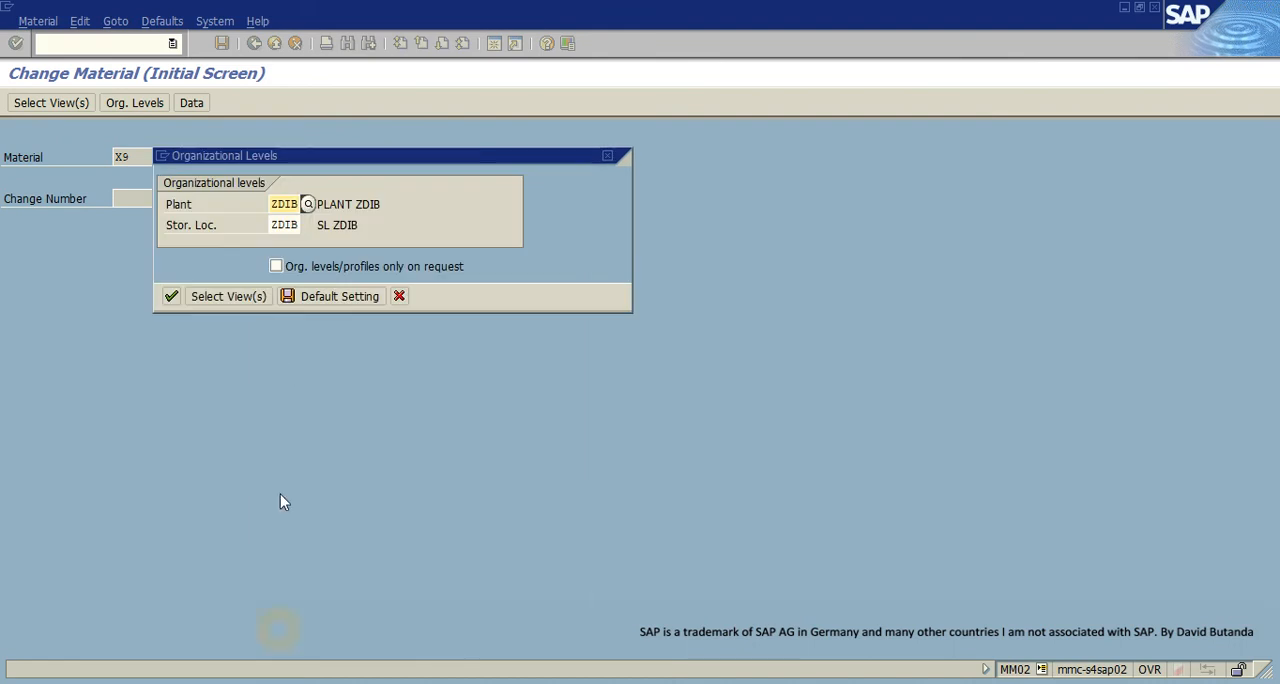
- Set the organizational levels to plant ZDI1 and storage location ZDI1 and enter the MRP 2 data
click(300, 204)
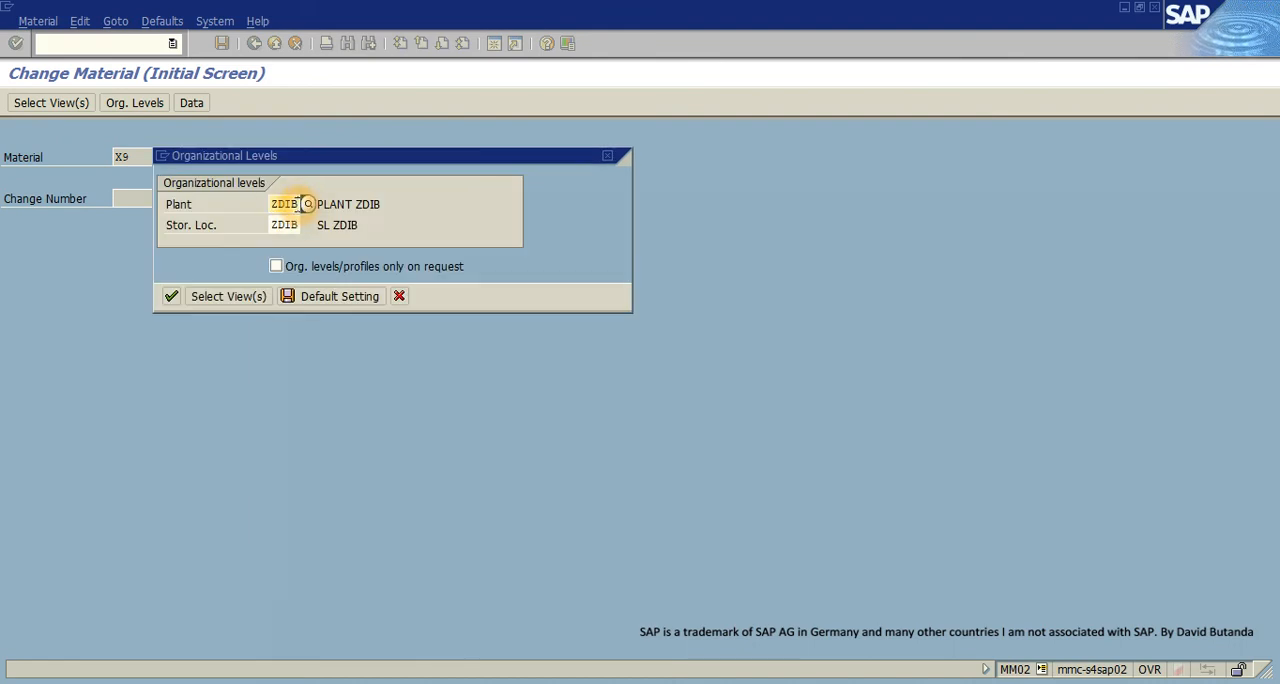
key(BackSpace)
text(1)
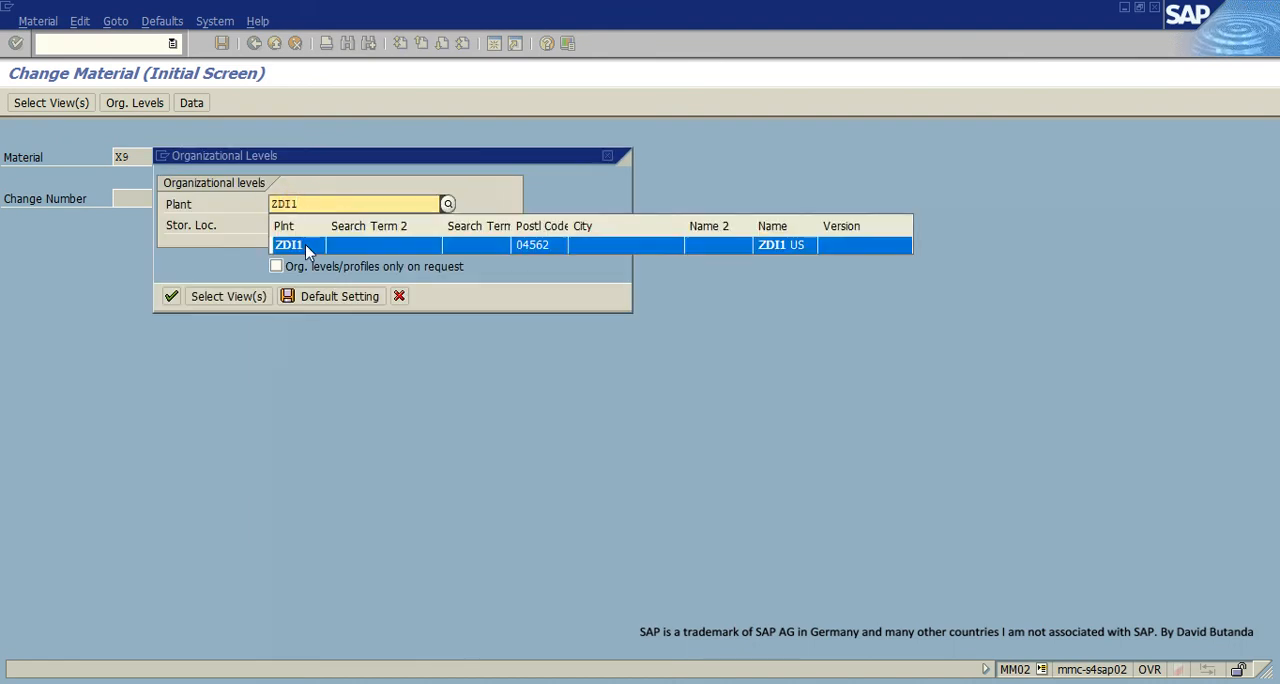
click(307, 248)
click(300, 225)
key(BackSpace)
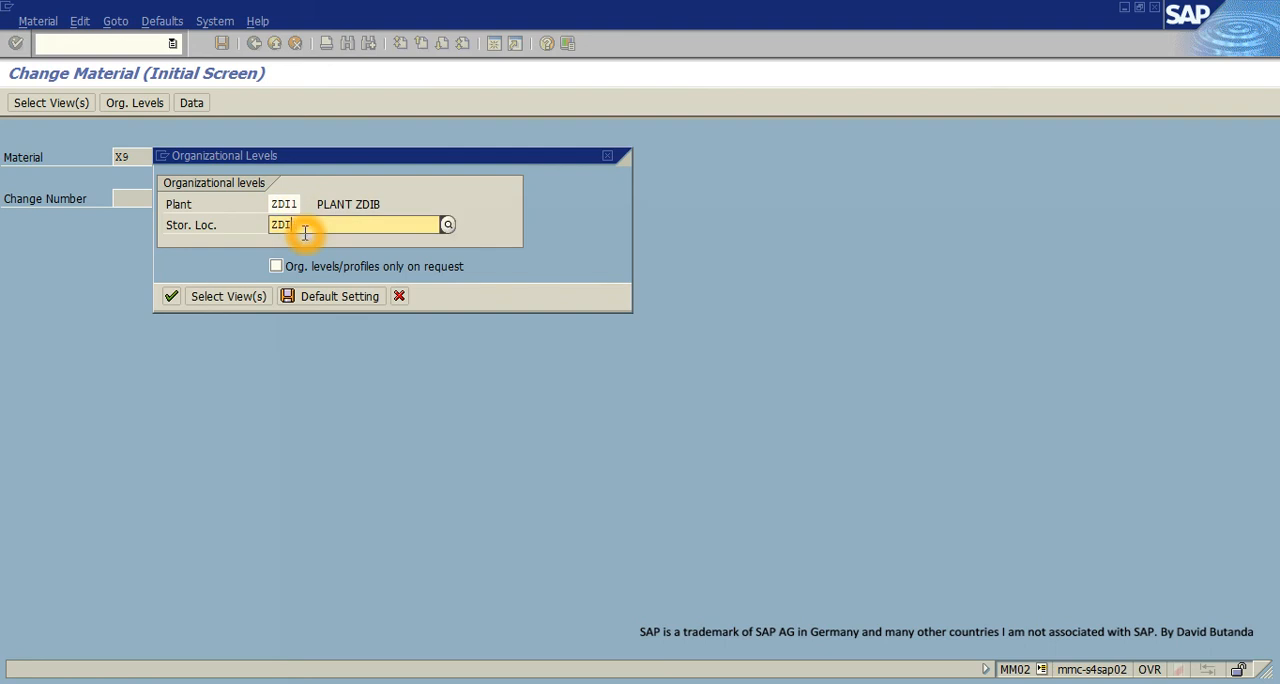
text(1)
click(300, 264)
click(171, 296)
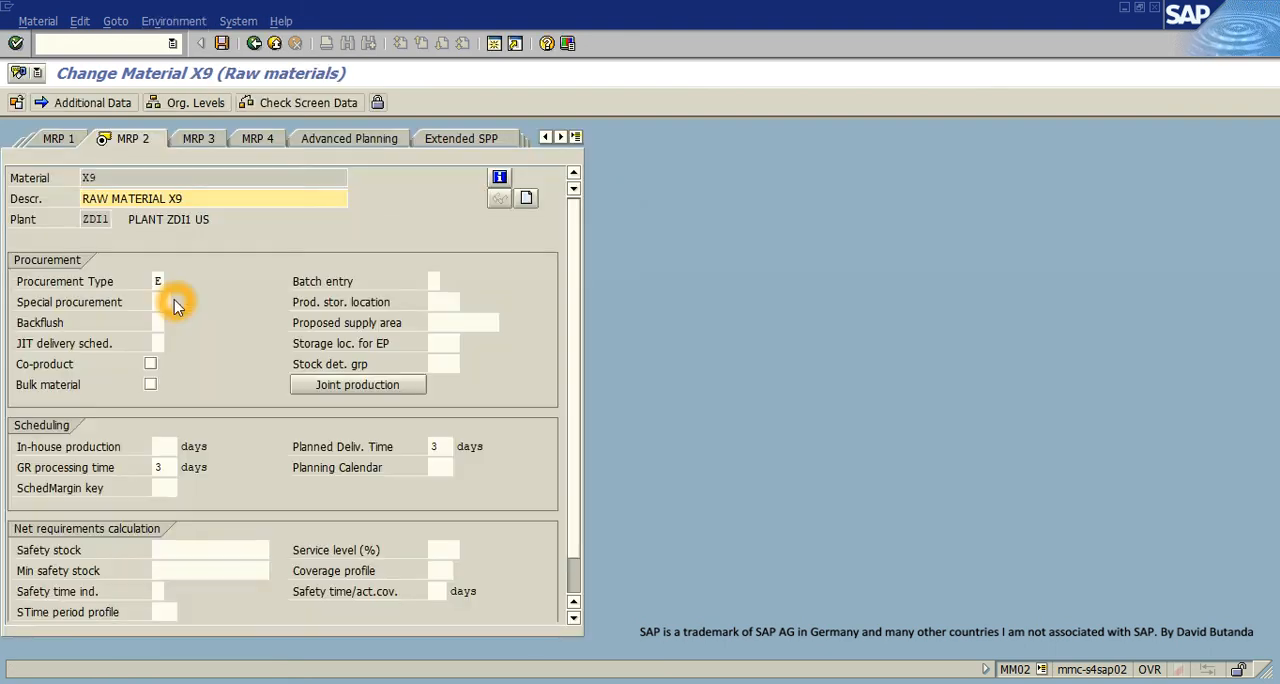
- Assign special procurement 50, Phantom assembly, to material X9 and save the material
click(167, 302)
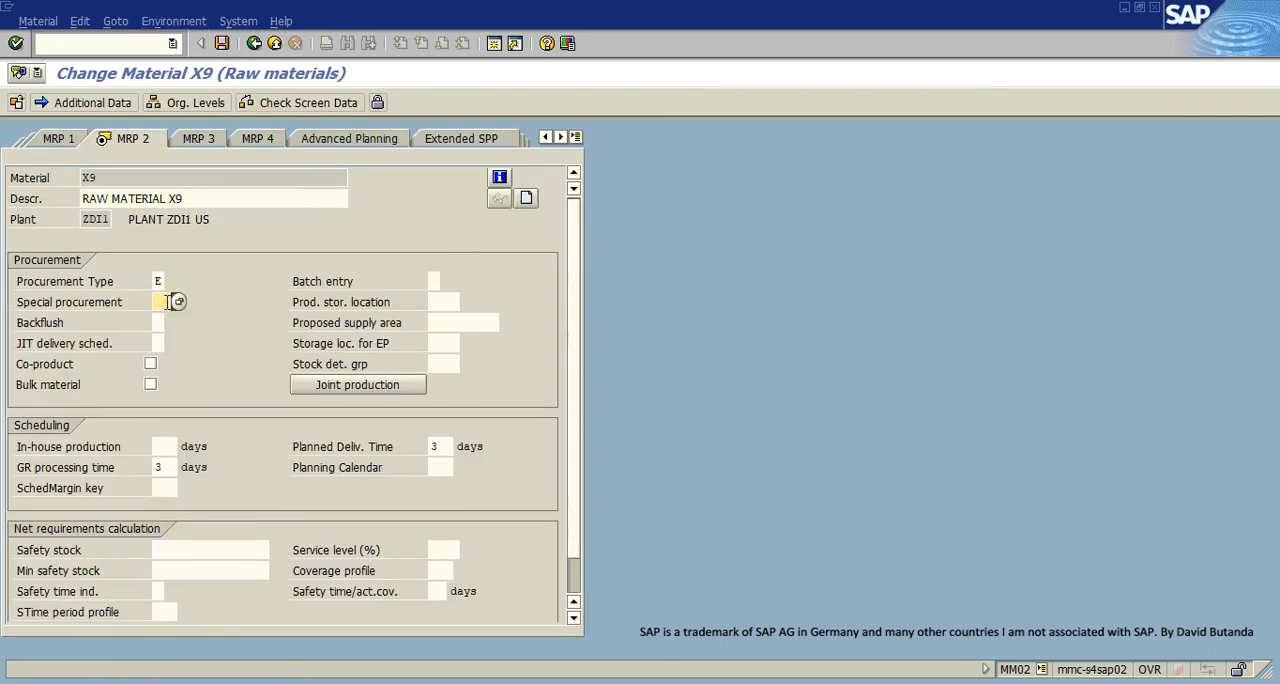
click(182, 306)
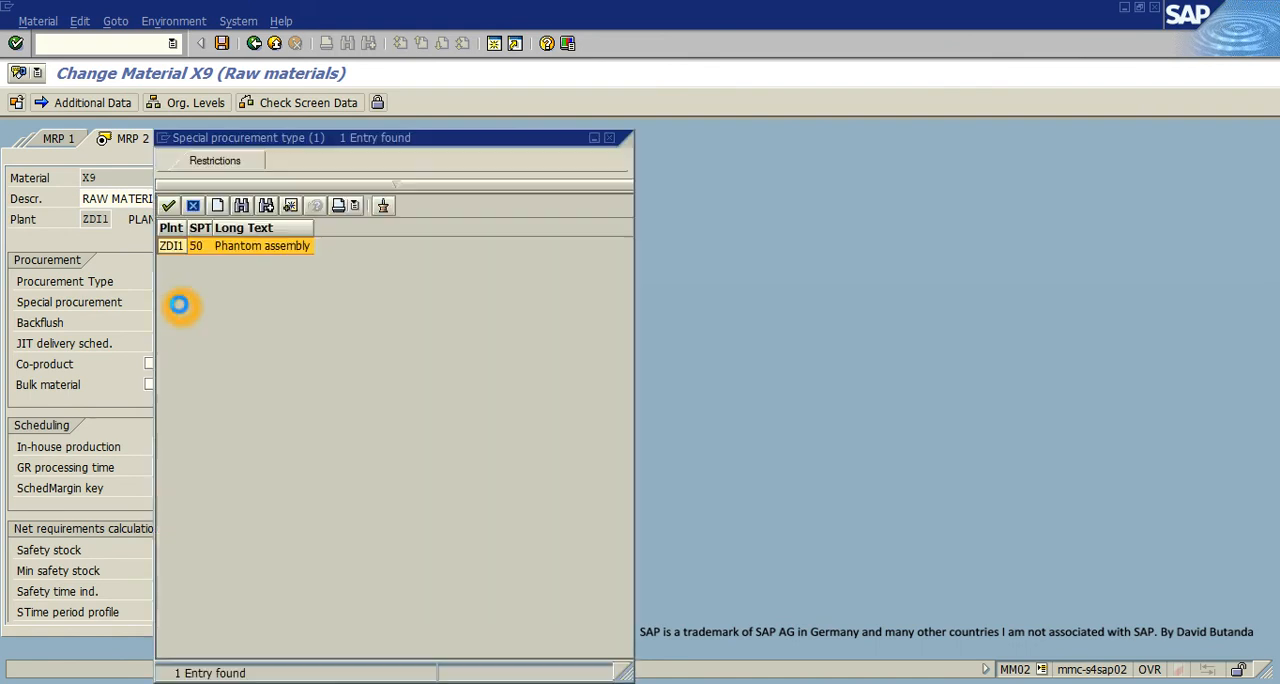
double_click(174, 239)
click(222, 43)
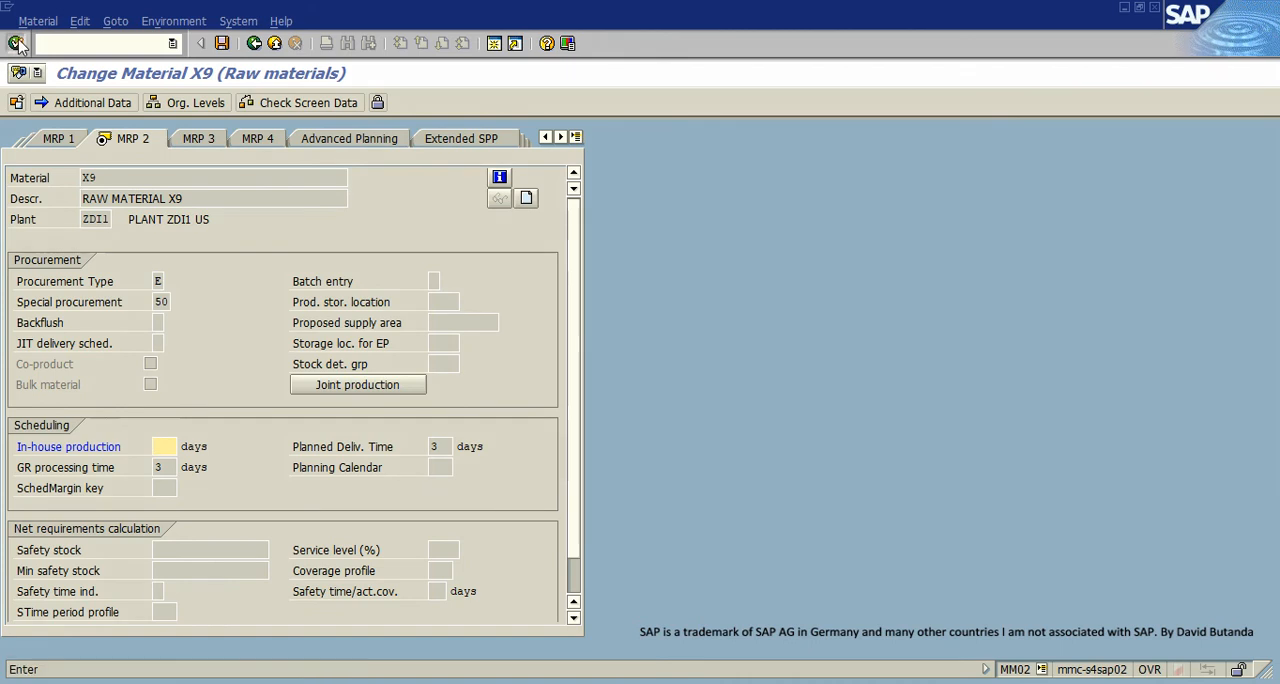
click(15, 43)
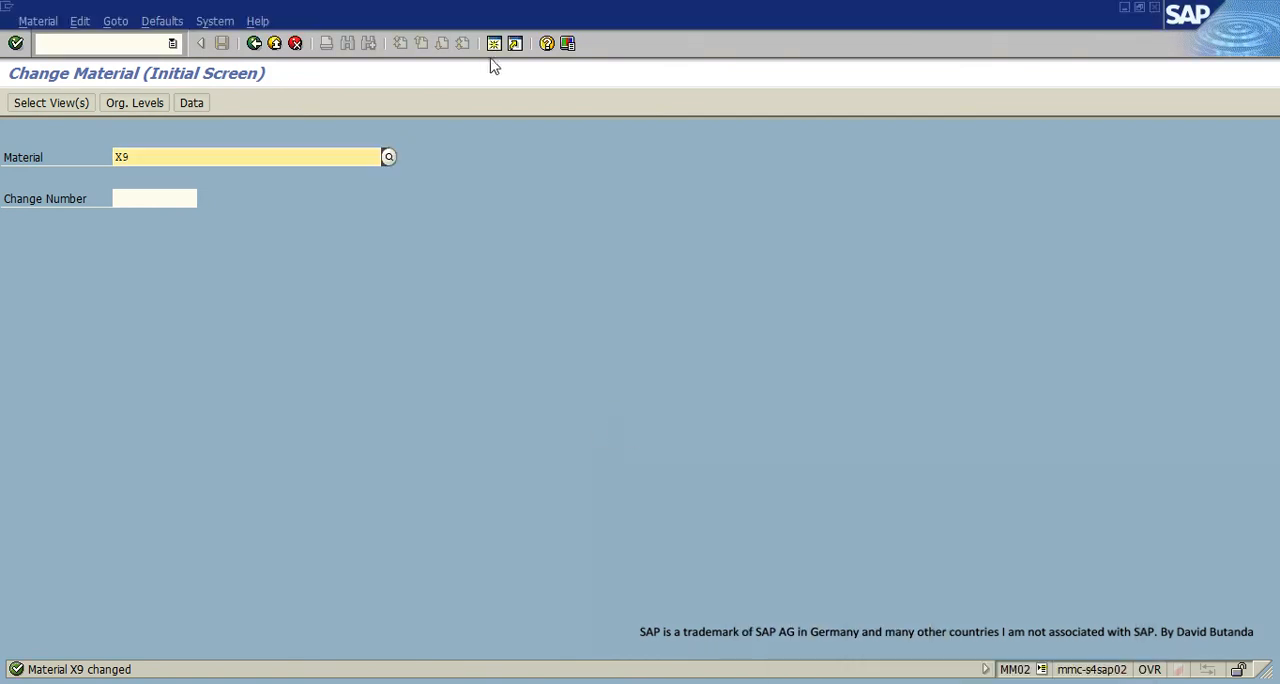
- Start transaction SPRO in a new session and display the SAP Customizing Implementation Guide
click(493, 45)
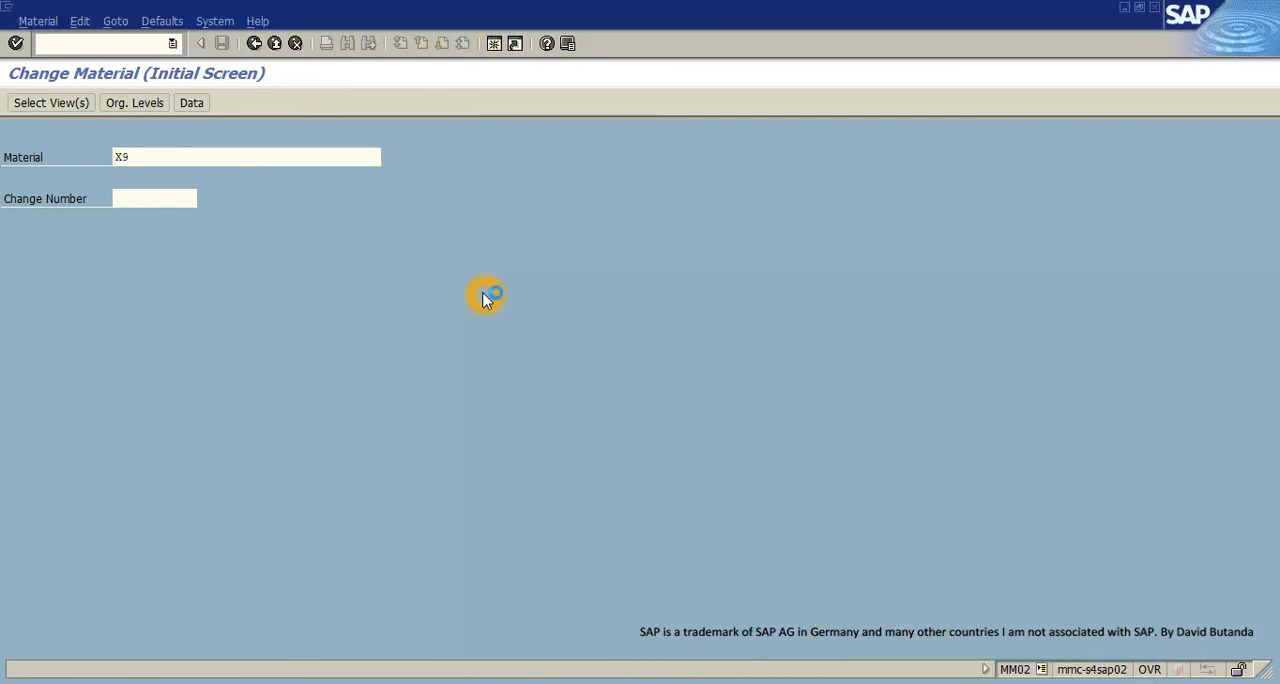
text(SPRO)
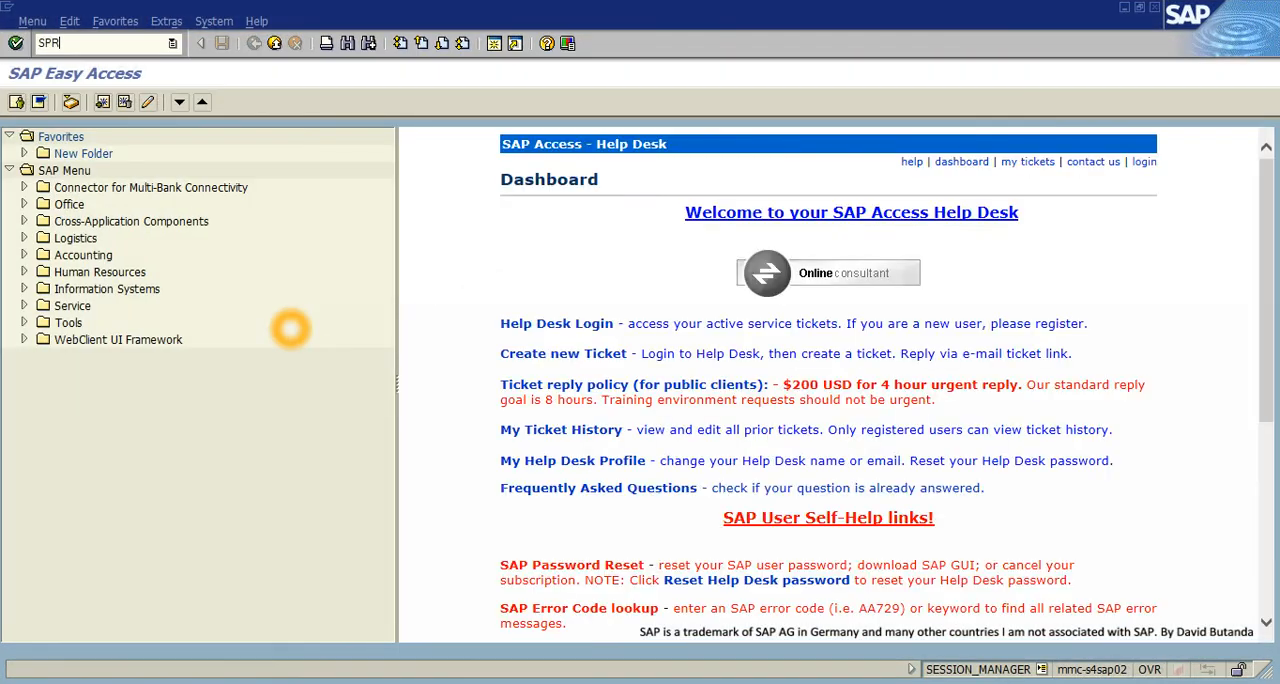
key(Return)
click(53, 101)
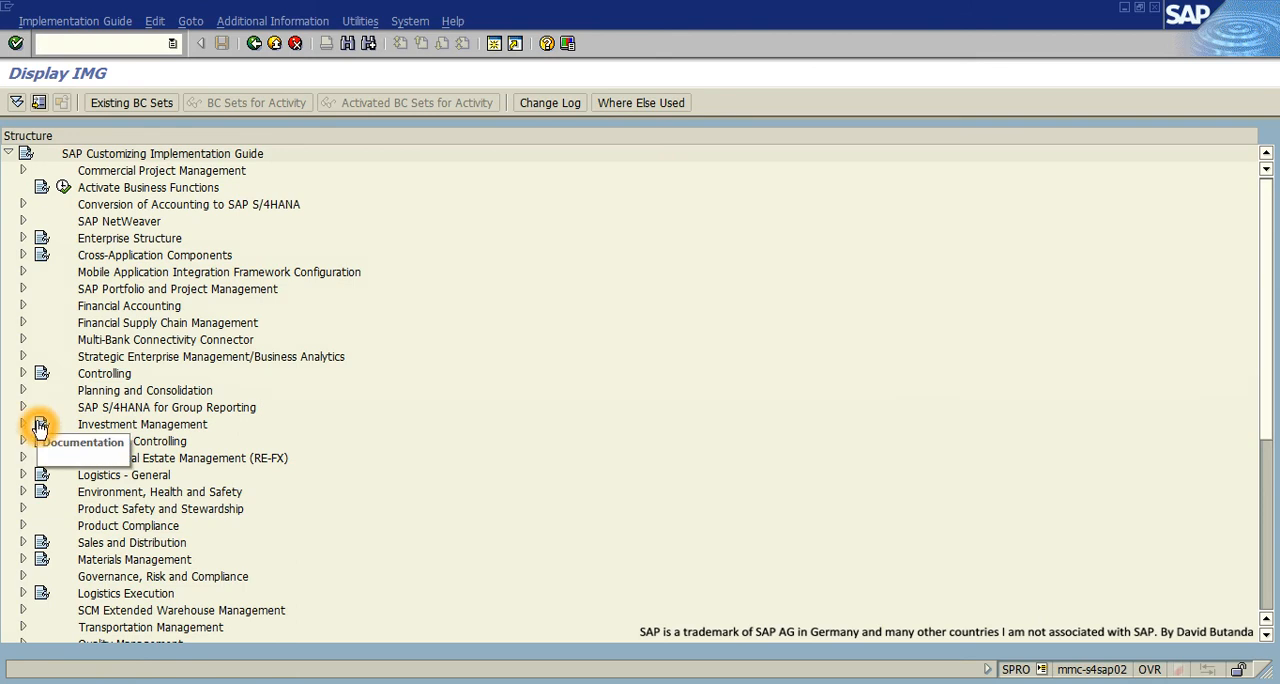
- Expand Logistics - General down to Material Types under Material Master's Basic Settings, and open Define Attributes of Material Types
click(23, 476)
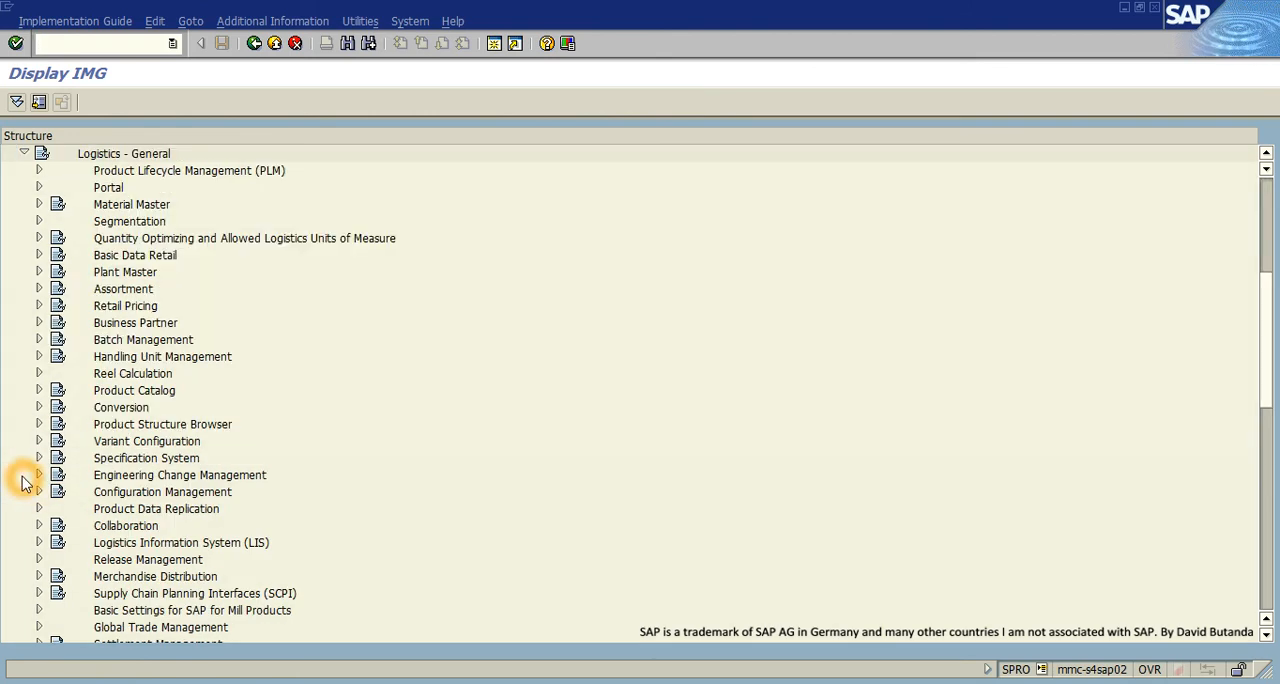
click(40, 205)
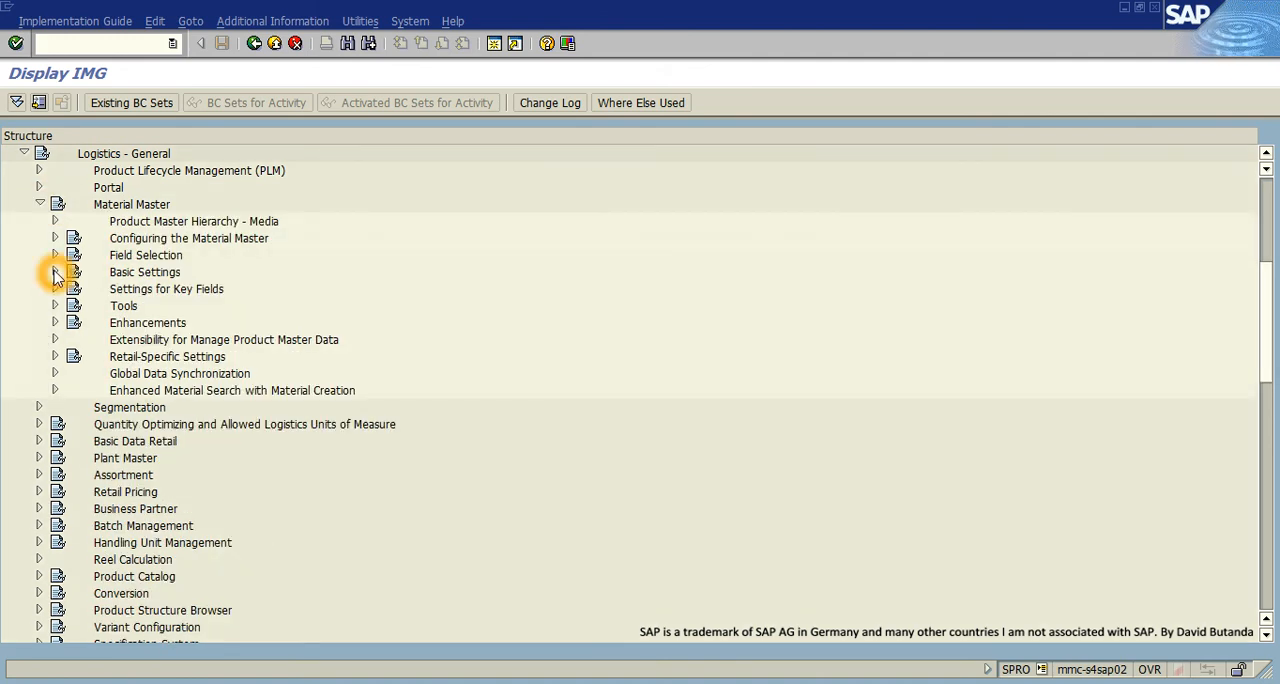
click(55, 272)
click(71, 339)
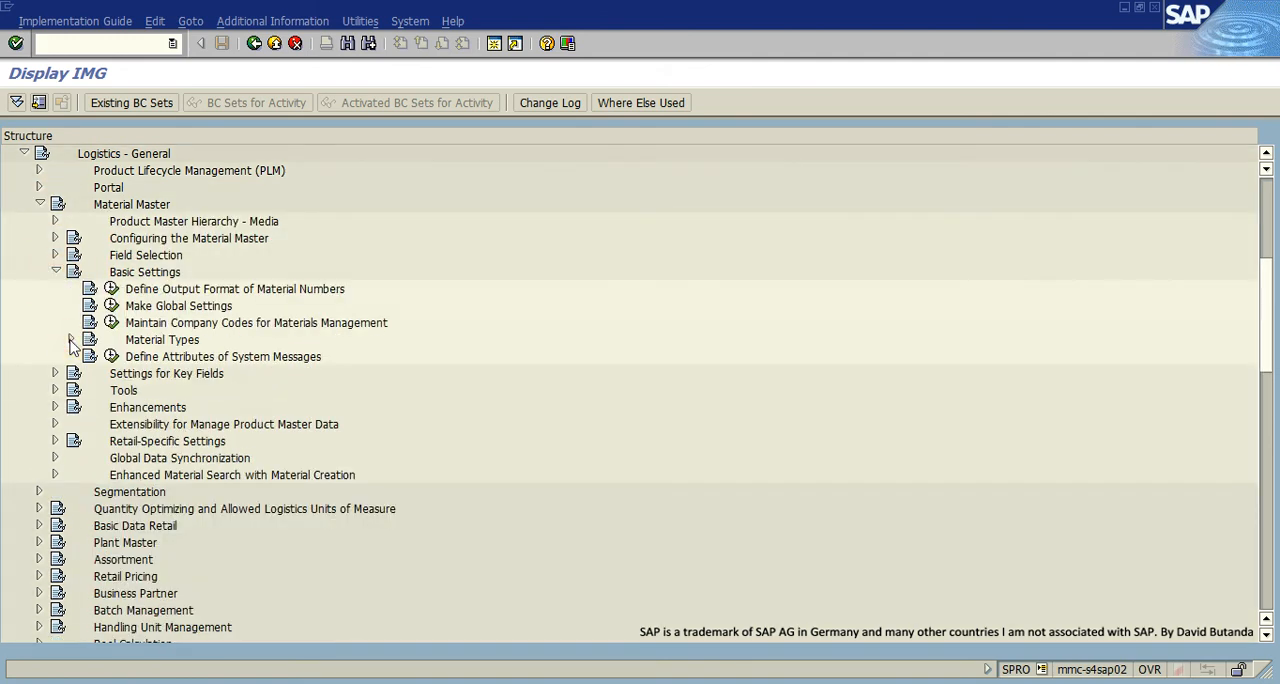
click(127, 357)
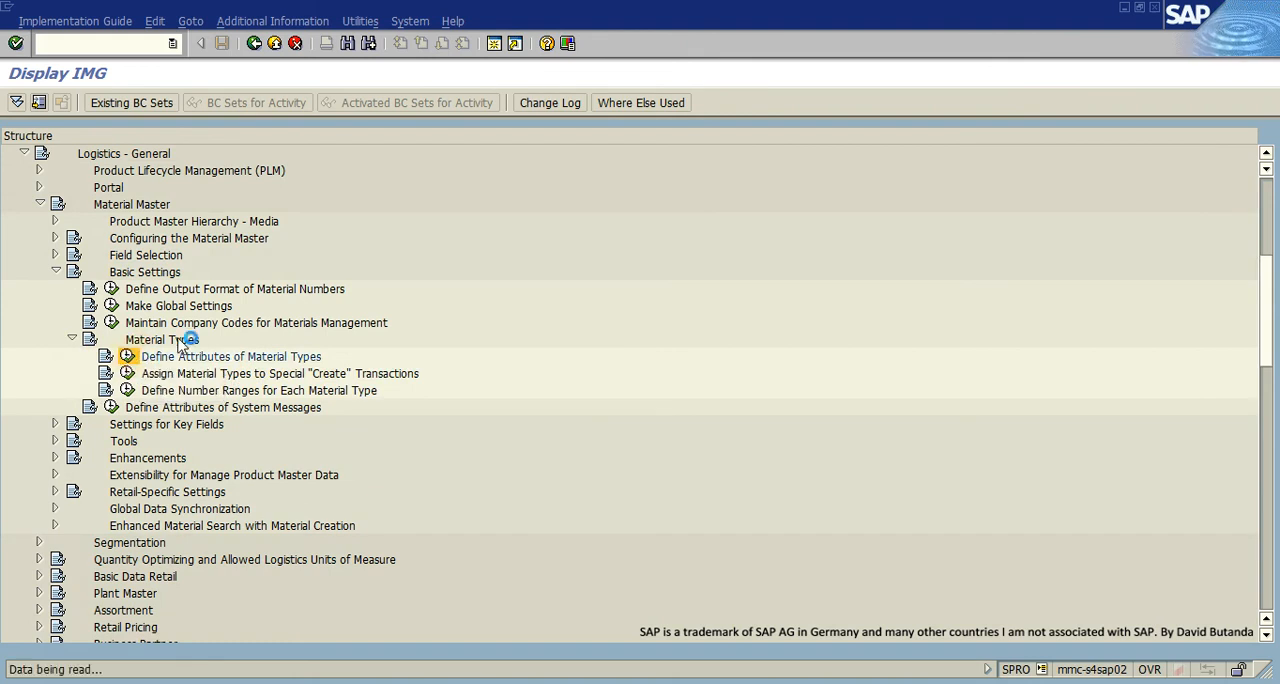
- Locate the ROH Raw materials entry in the material types list and open its details
scroll(208, 315, down, 6)
scroll(208, 315, down, 5)
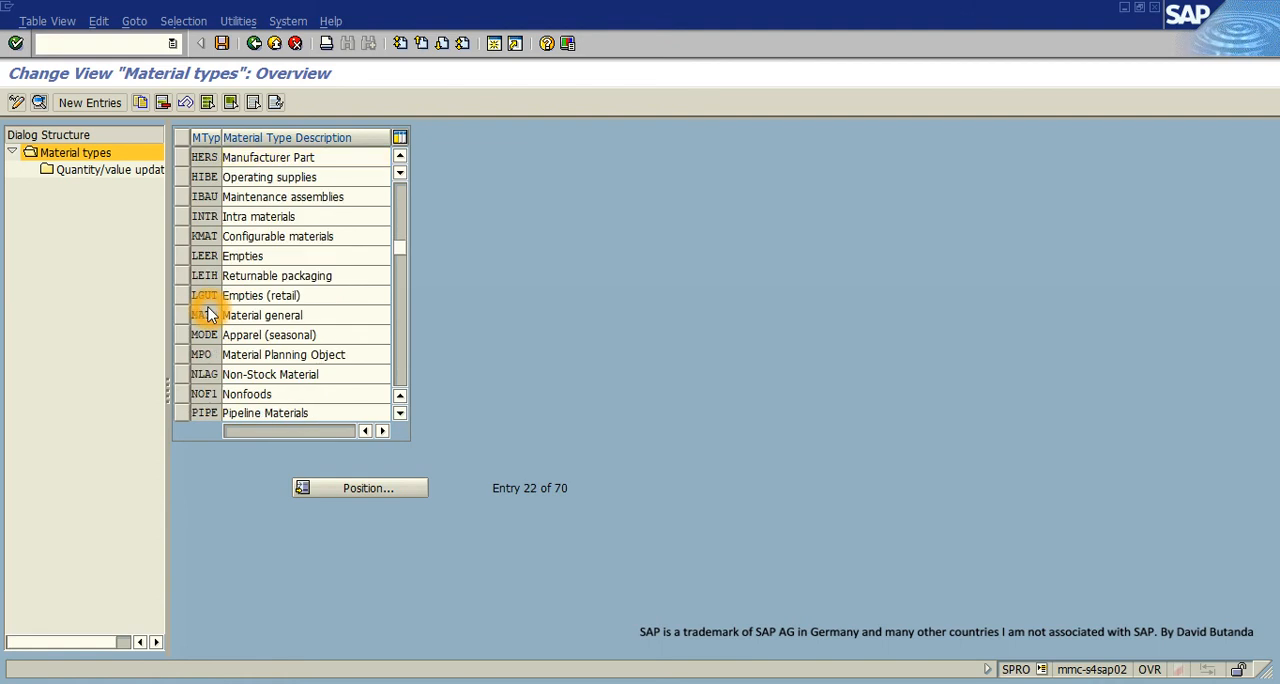
click(348, 487)
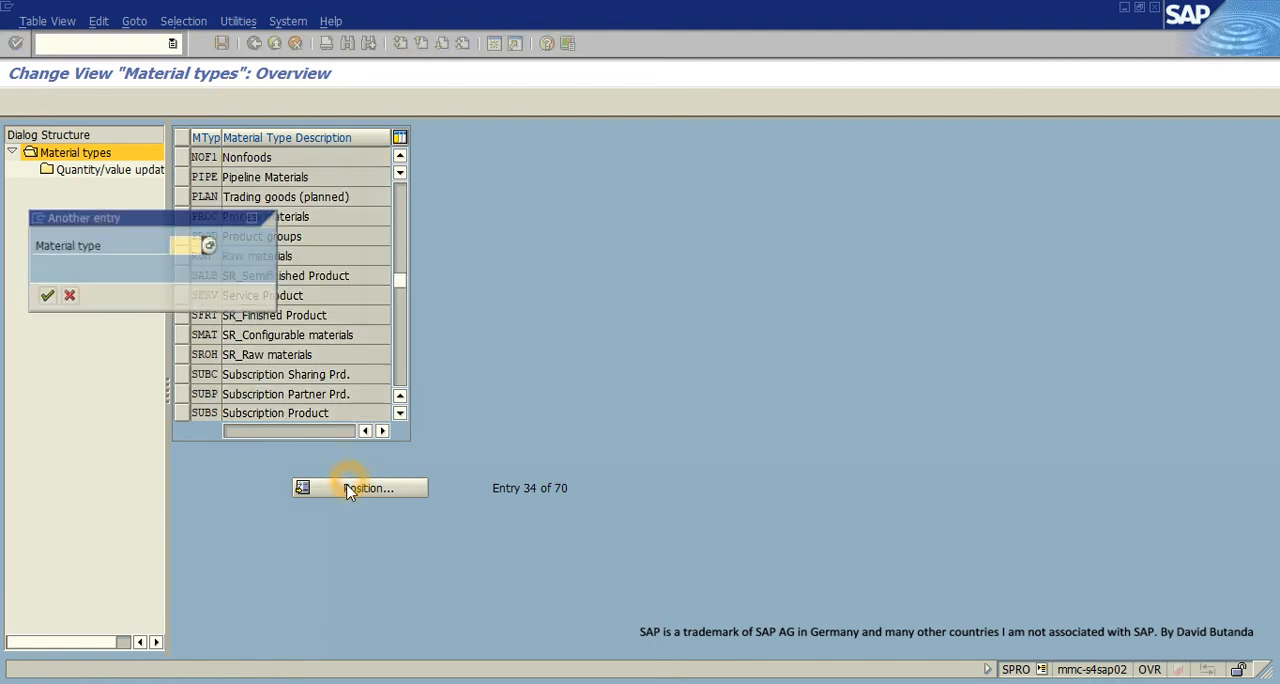
key(Return)
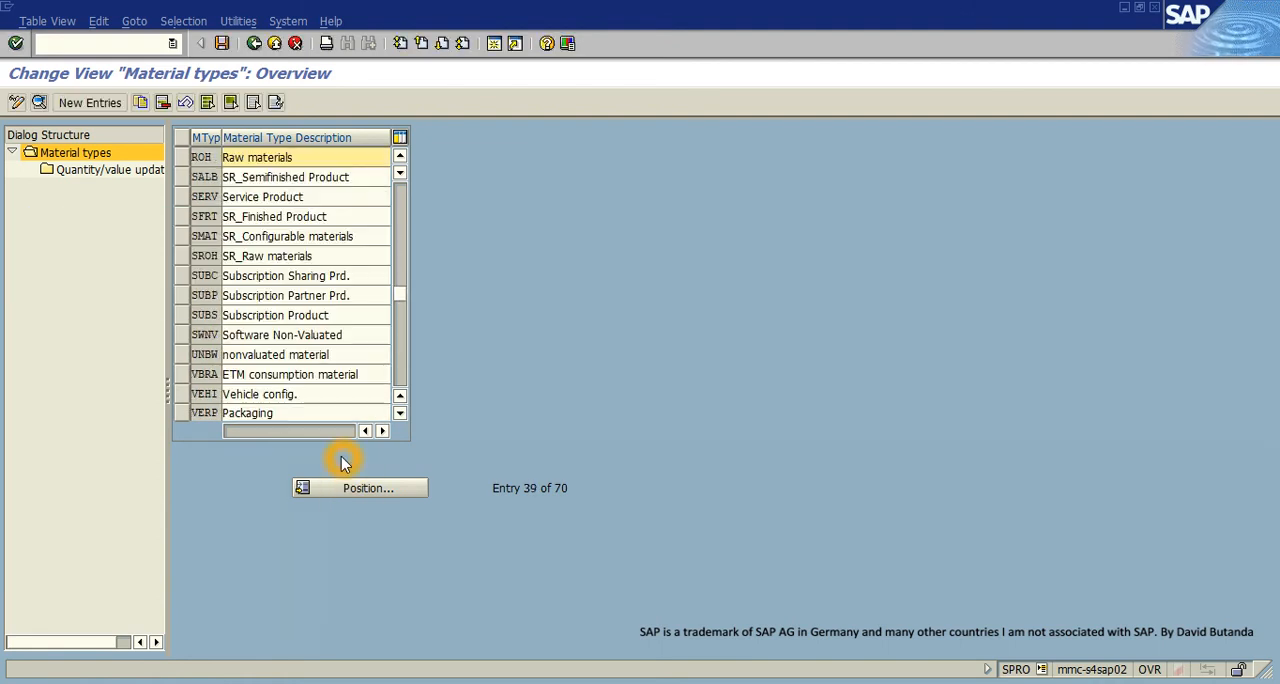
click(181, 160)
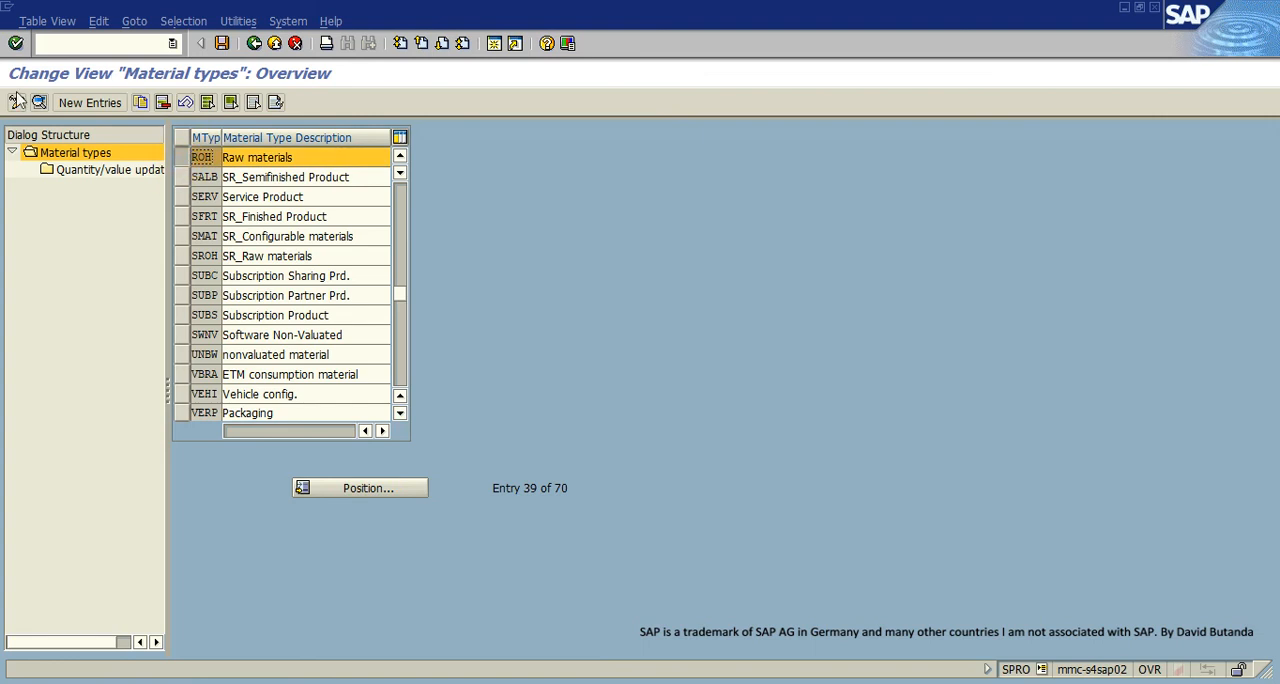
click(39, 104)
- Set Int. purchase orders for ROH to 0, save to the proposed customizing request, and exit customizing
click(346, 487)
click(362, 487)
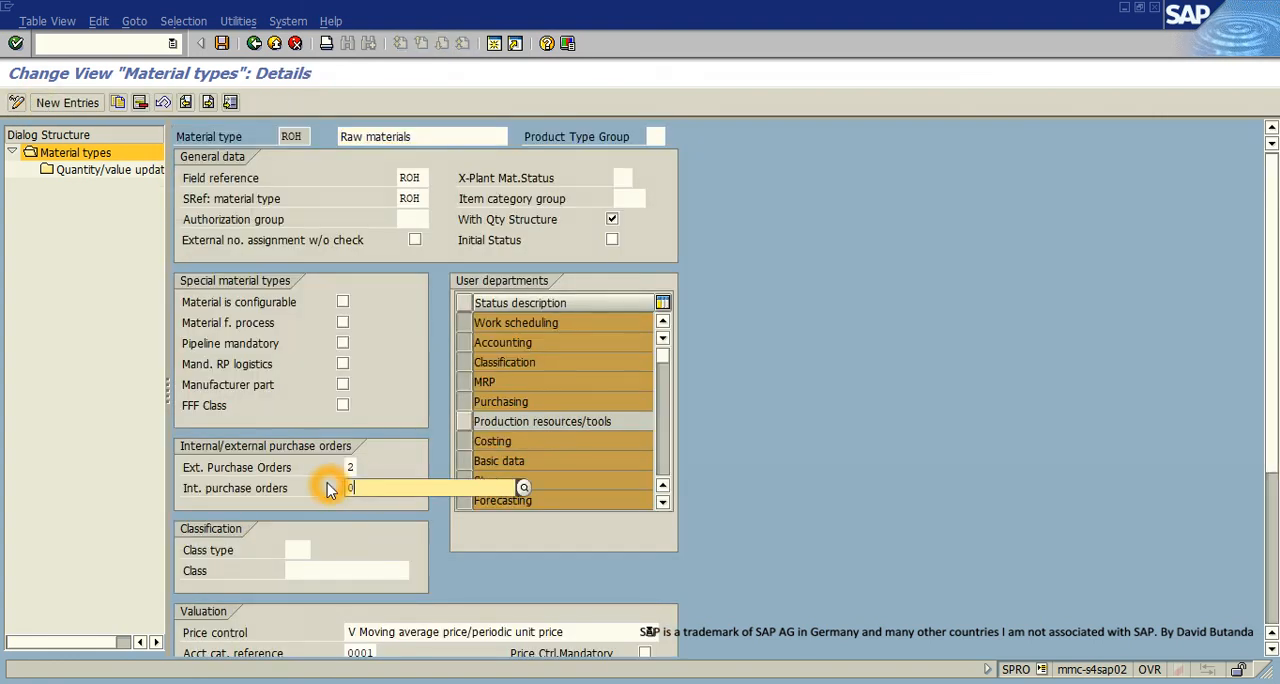
click(223, 45)
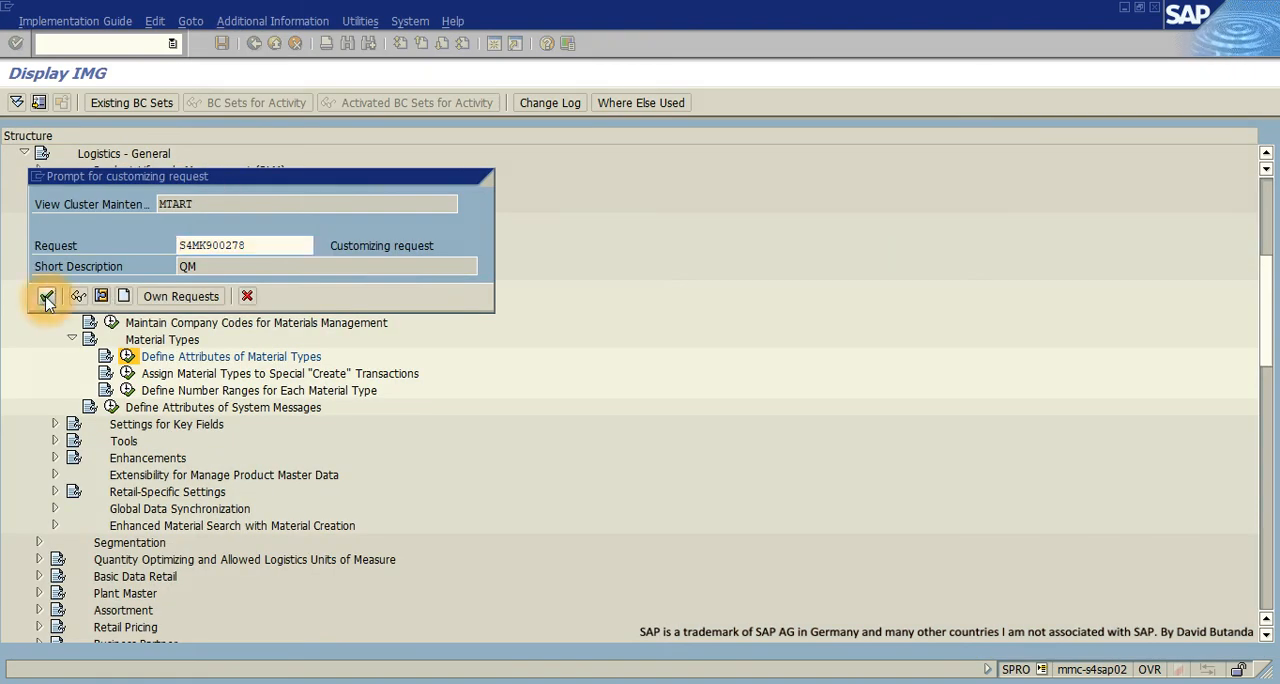
click(46, 296)
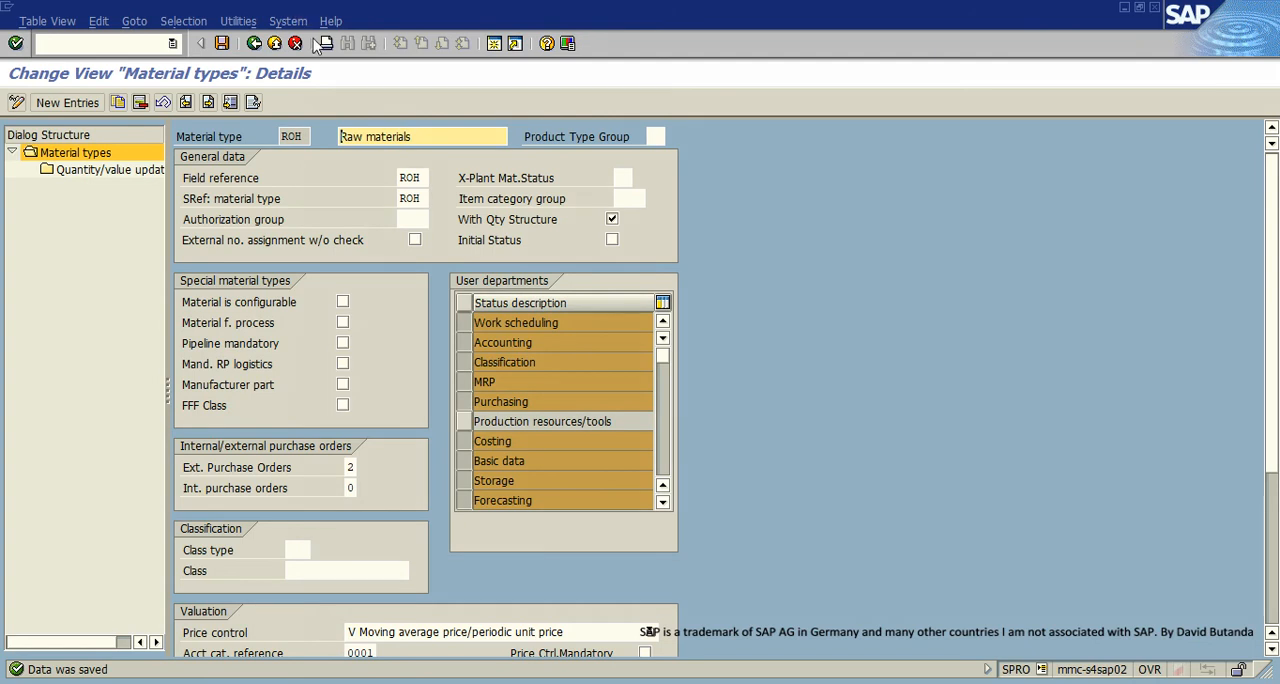
click(274, 43)
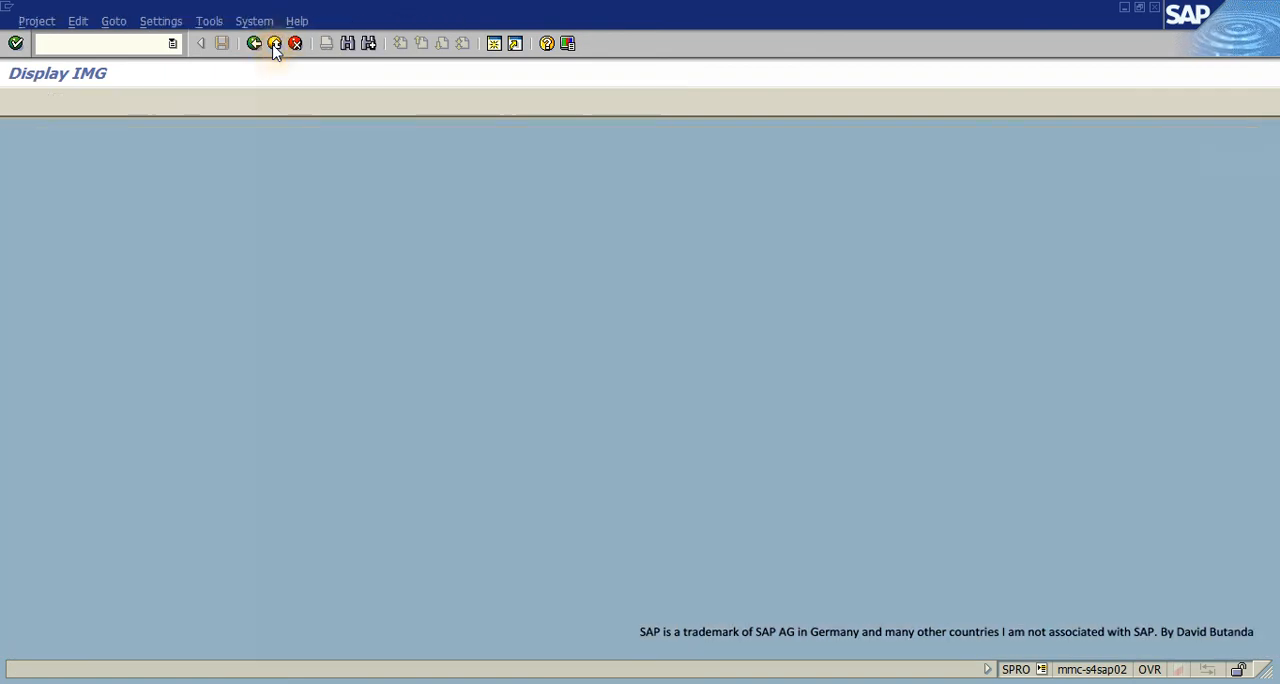
click(274, 43)
click(274, 43)
click(274, 43)
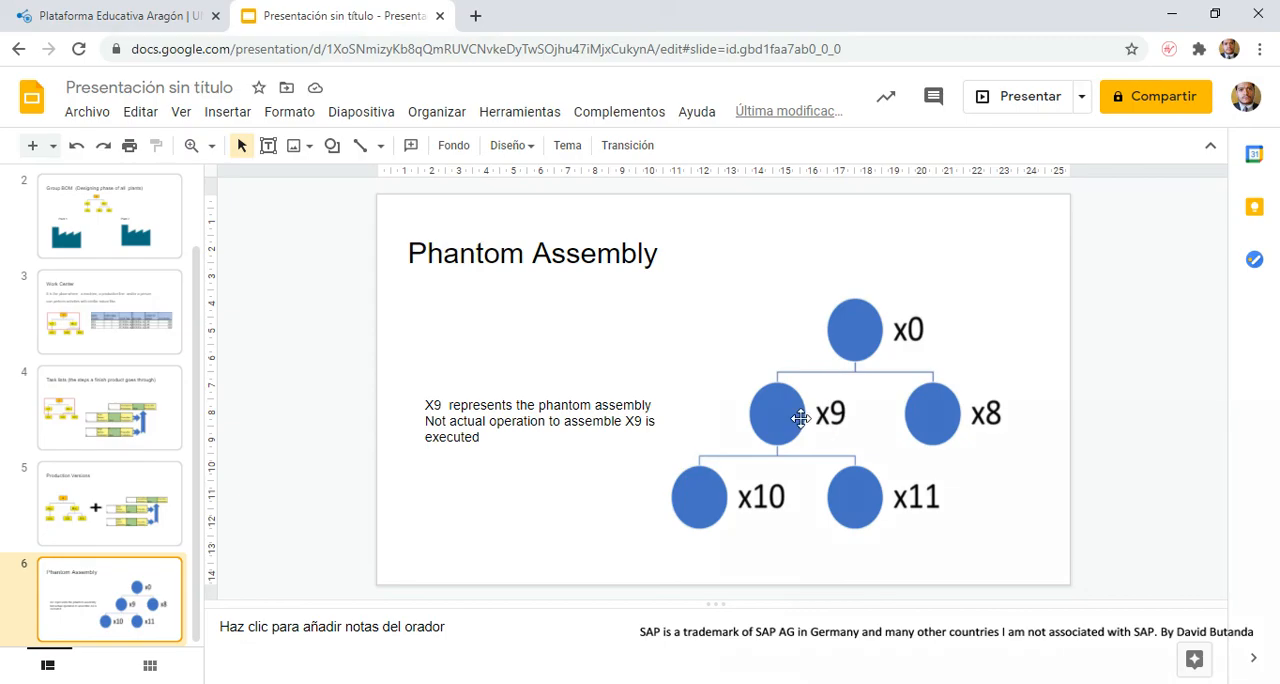
- Return to SAP, leave Change Material, and start transaction CS02 to change a material BOM
click(1168, 13)
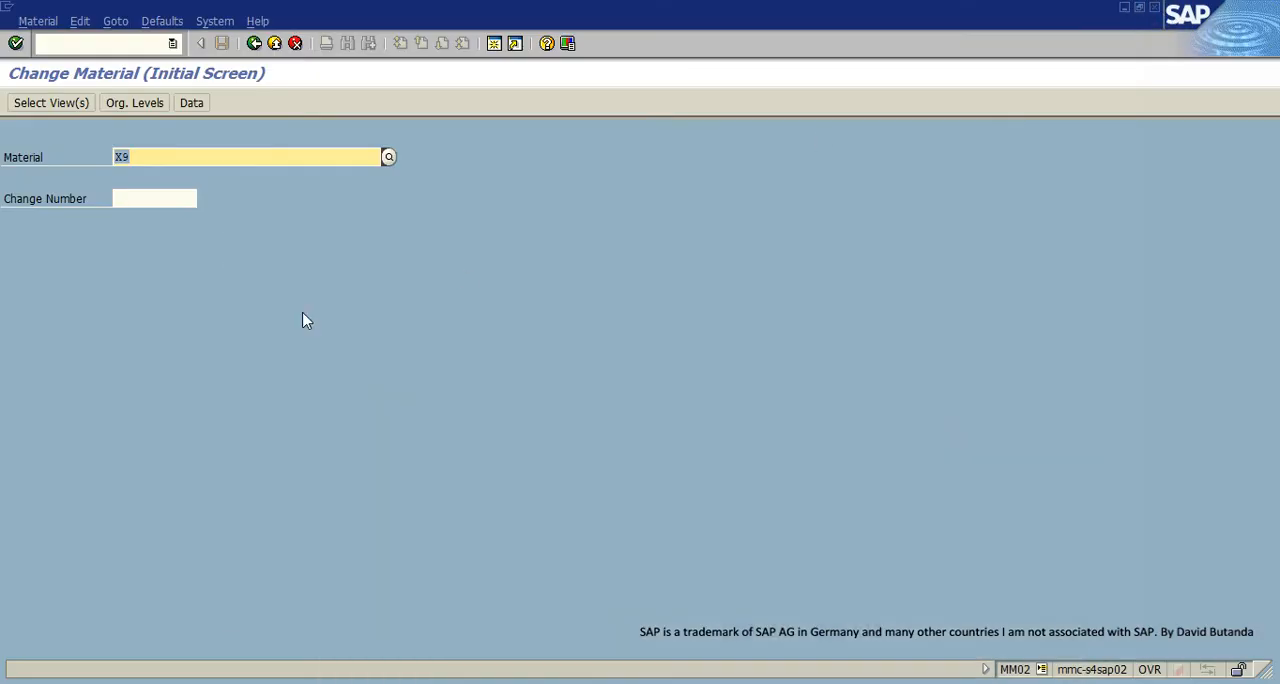
click(274, 43)
click(93, 49)
click(93, 48)
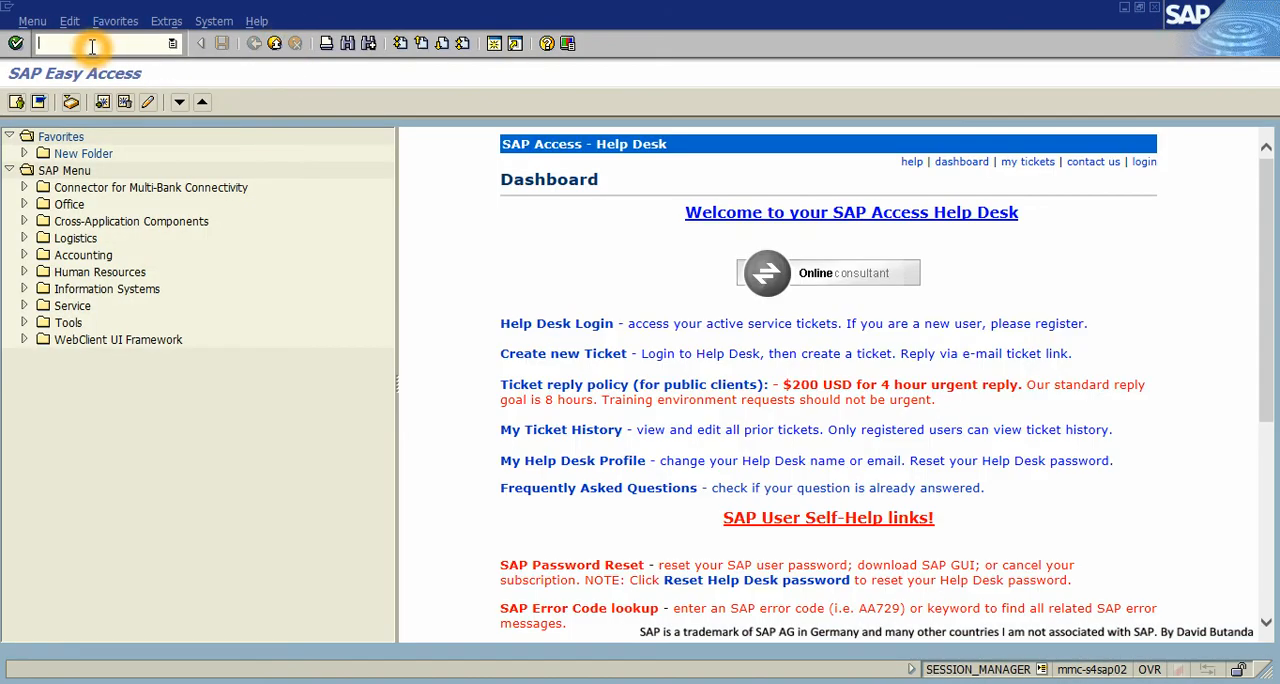
click(182, 429)
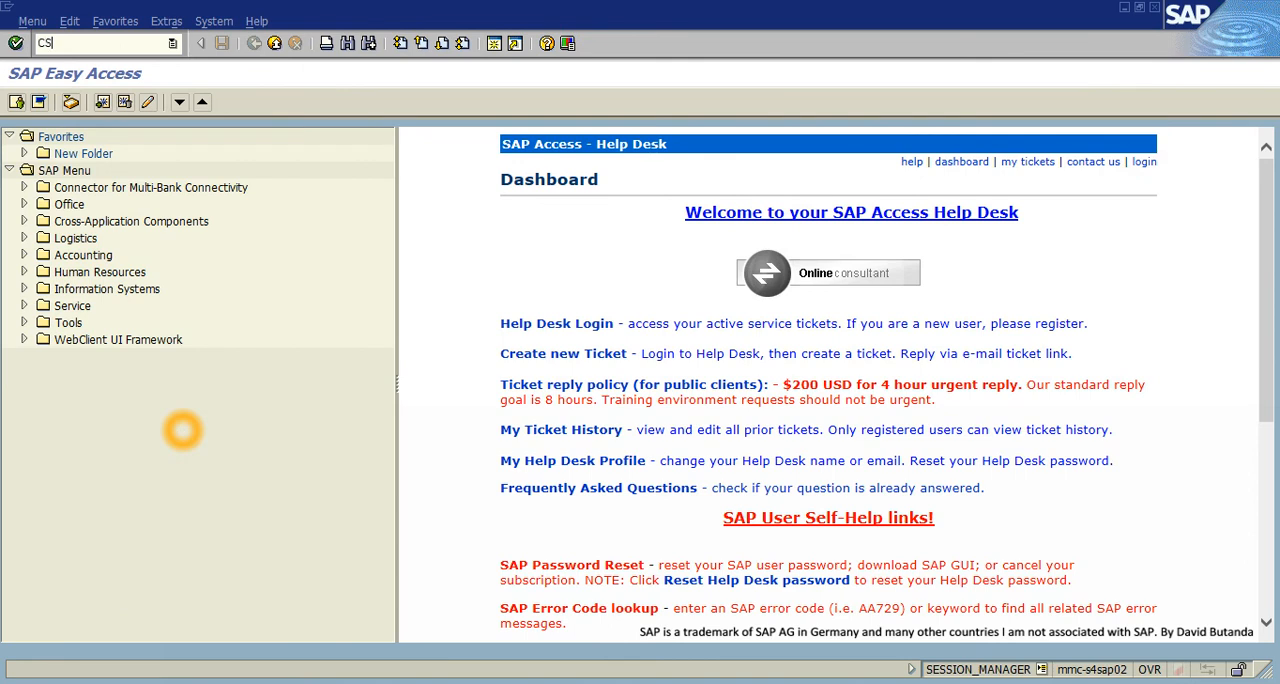
key(Return)
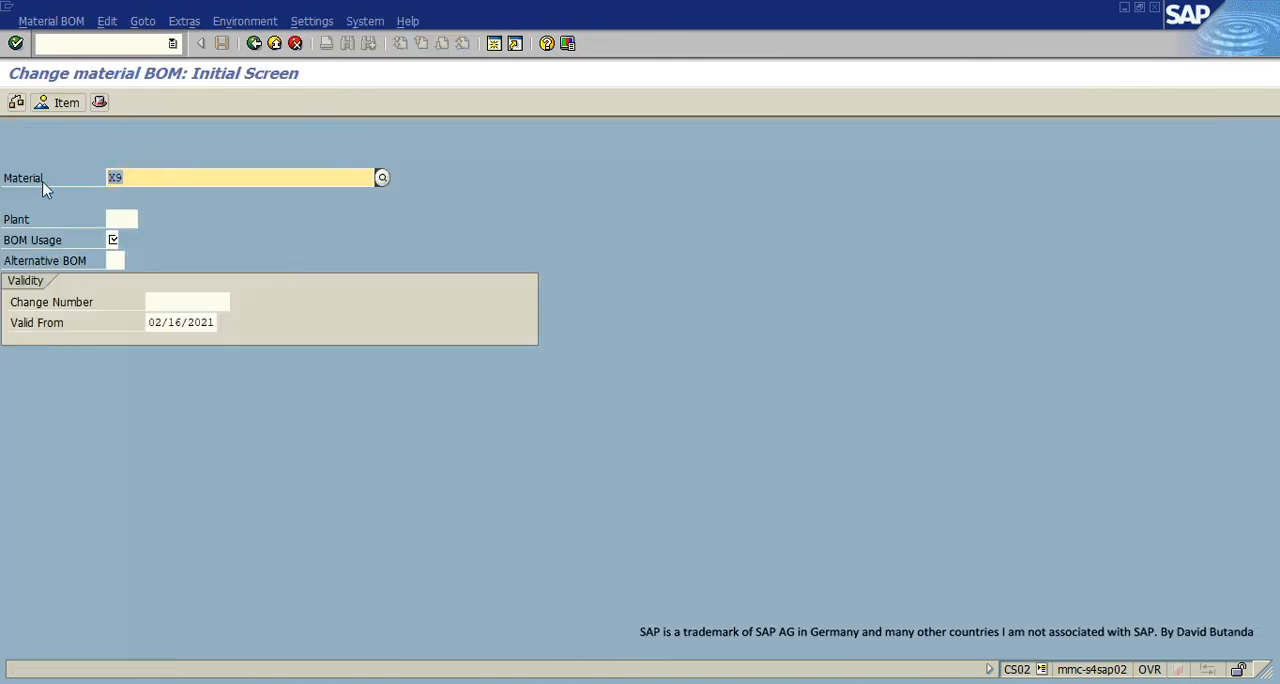
- Open the BOM of material X0 in plant ZDI1 with BOM usage 1
click(443, 325)
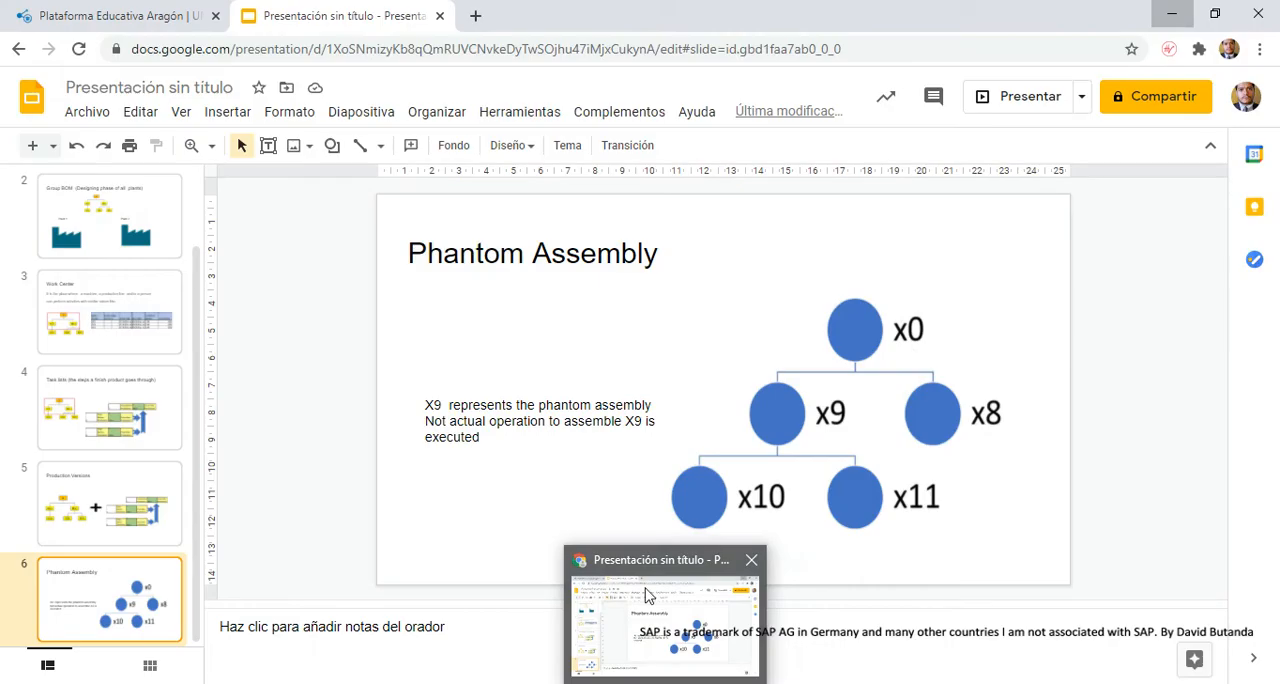
text(X0)
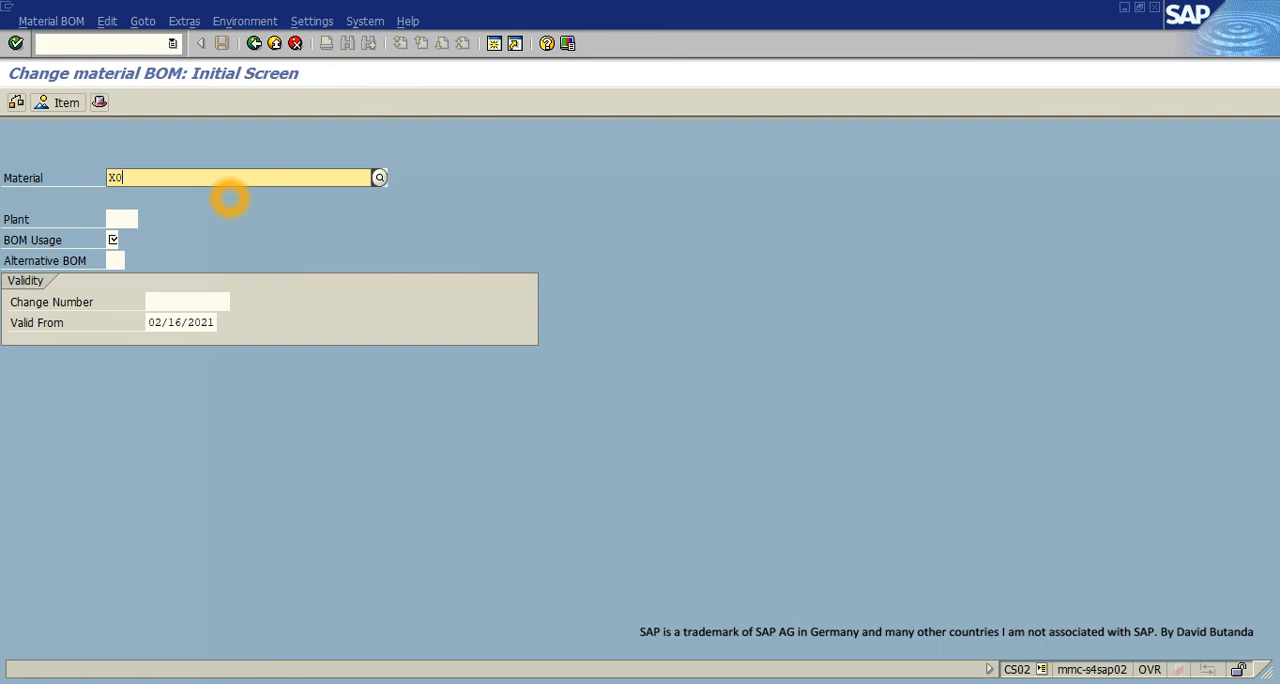
click(118, 222)
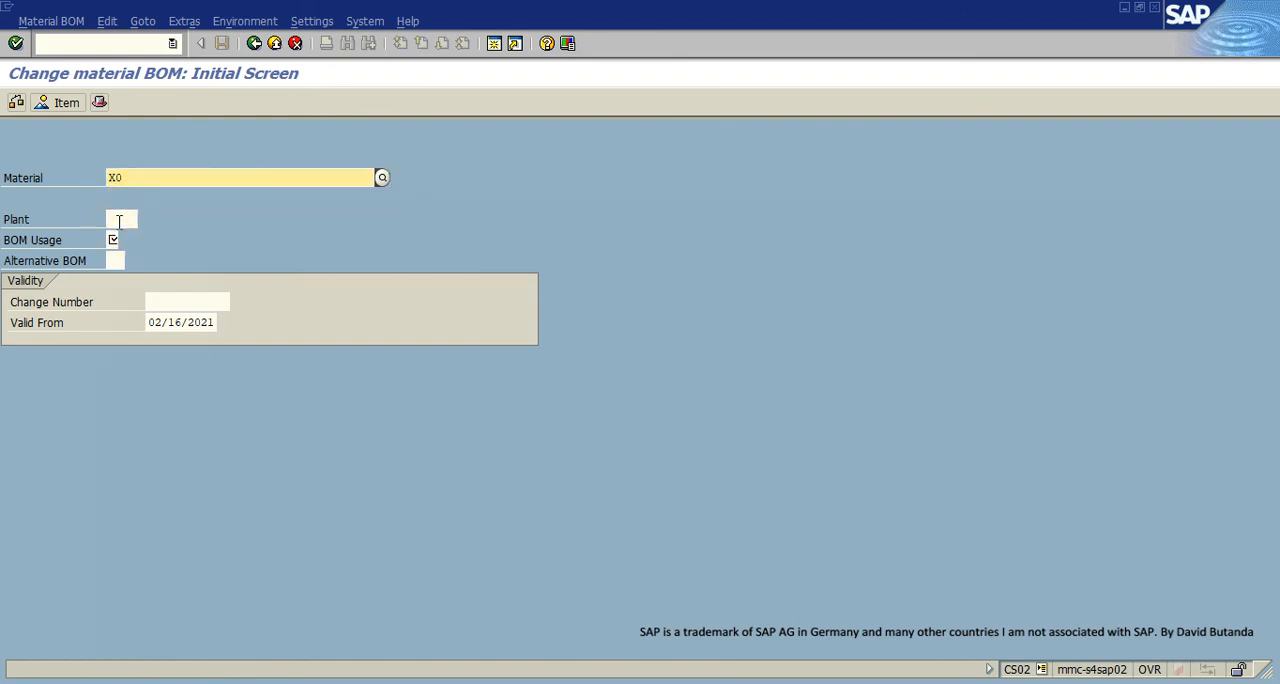
click(119, 220)
text(ZDI1)
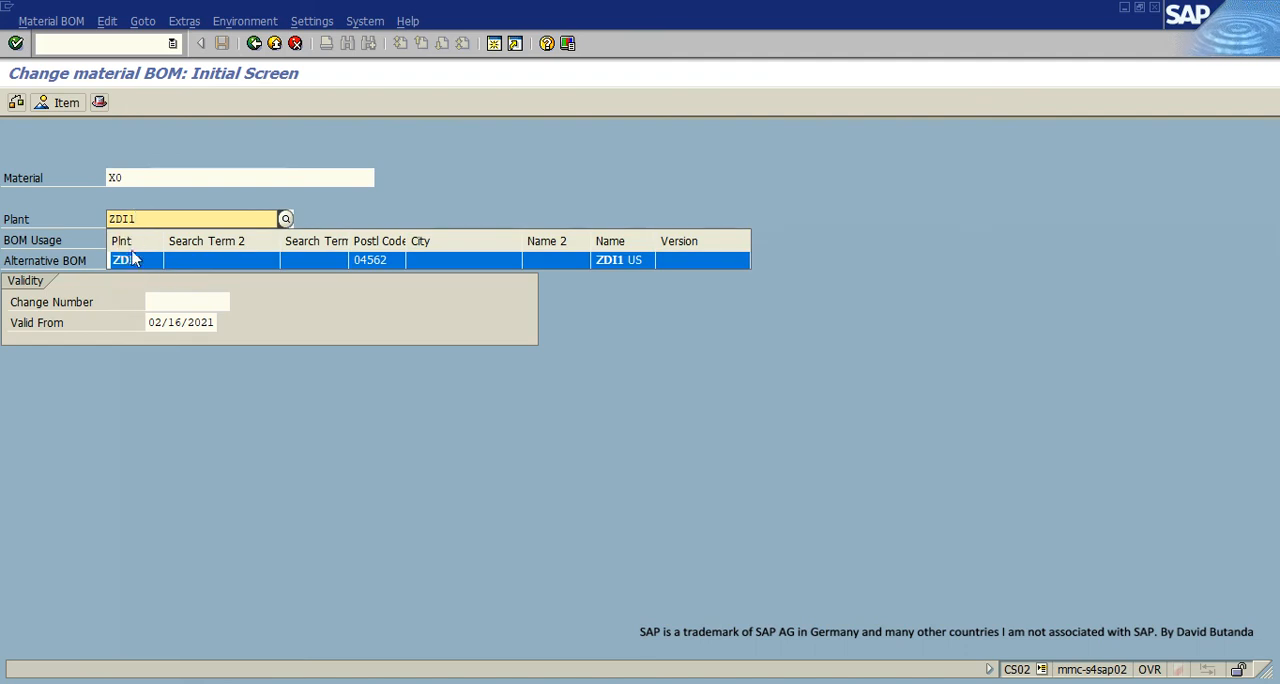
click(126, 260)
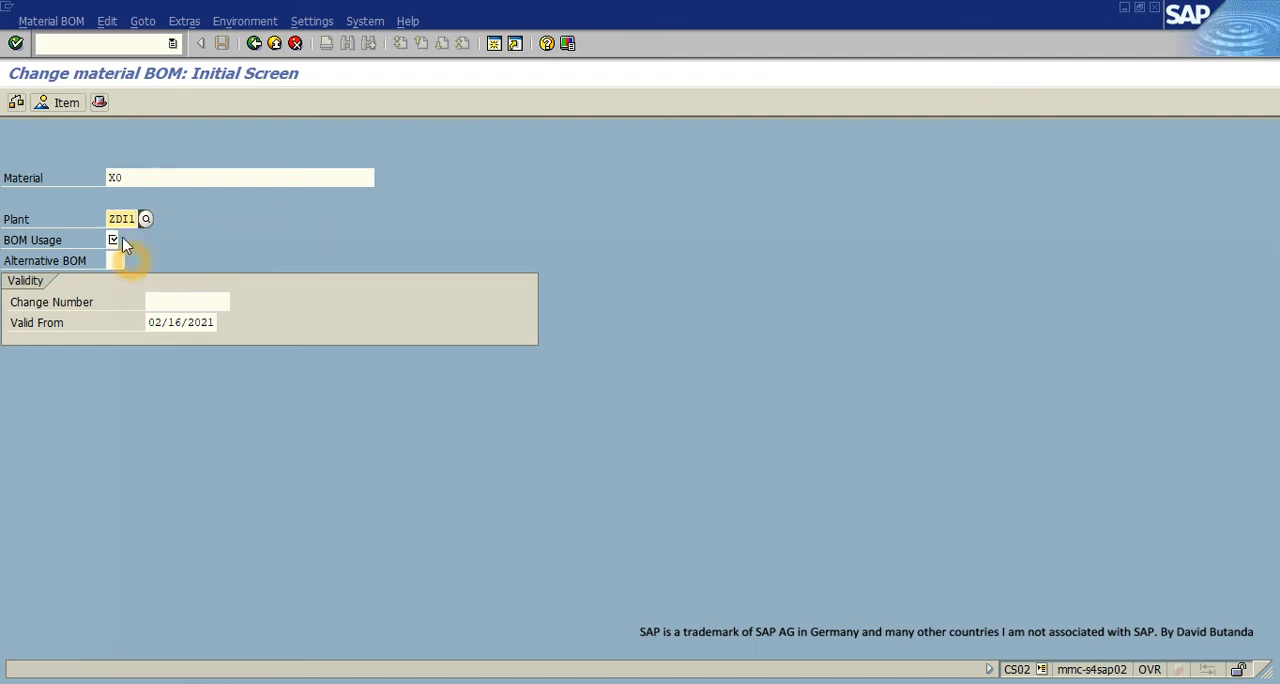
click(15, 45)
click(88, 300)
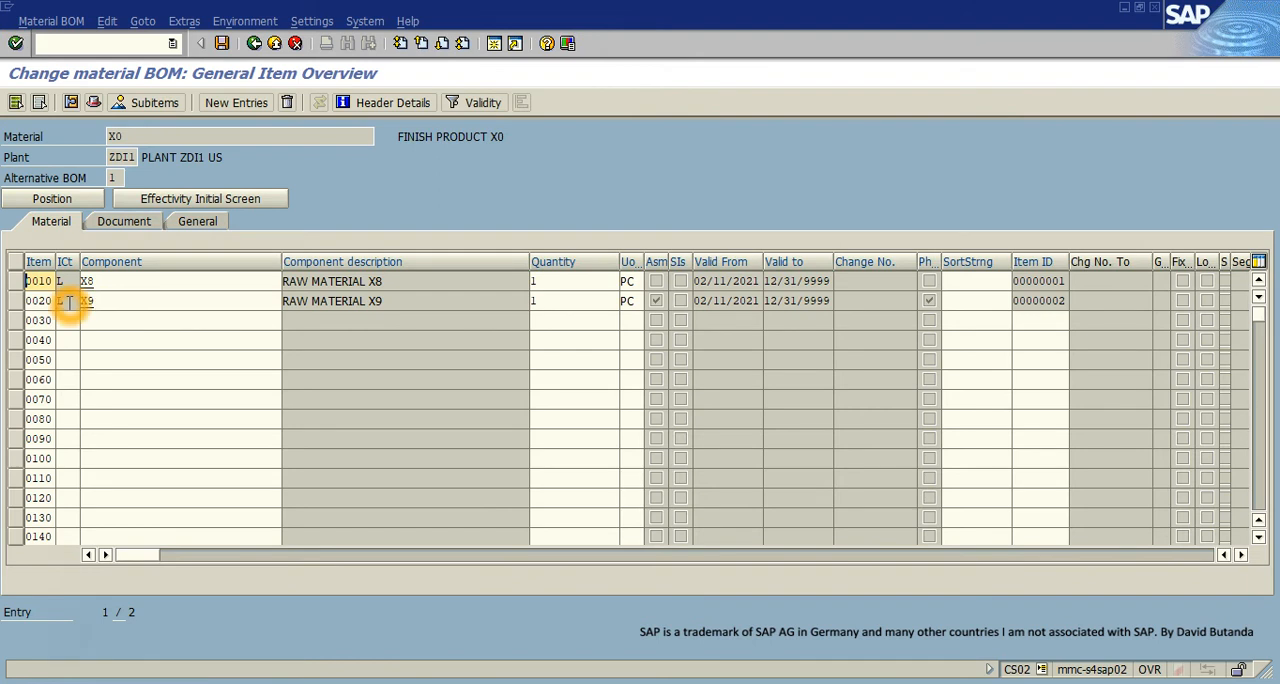
- Set Special Procurement to 50, Phantom assembly, in the details of BOM item X9, save the BOM, and exit
click(15, 300)
double_click(40, 302)
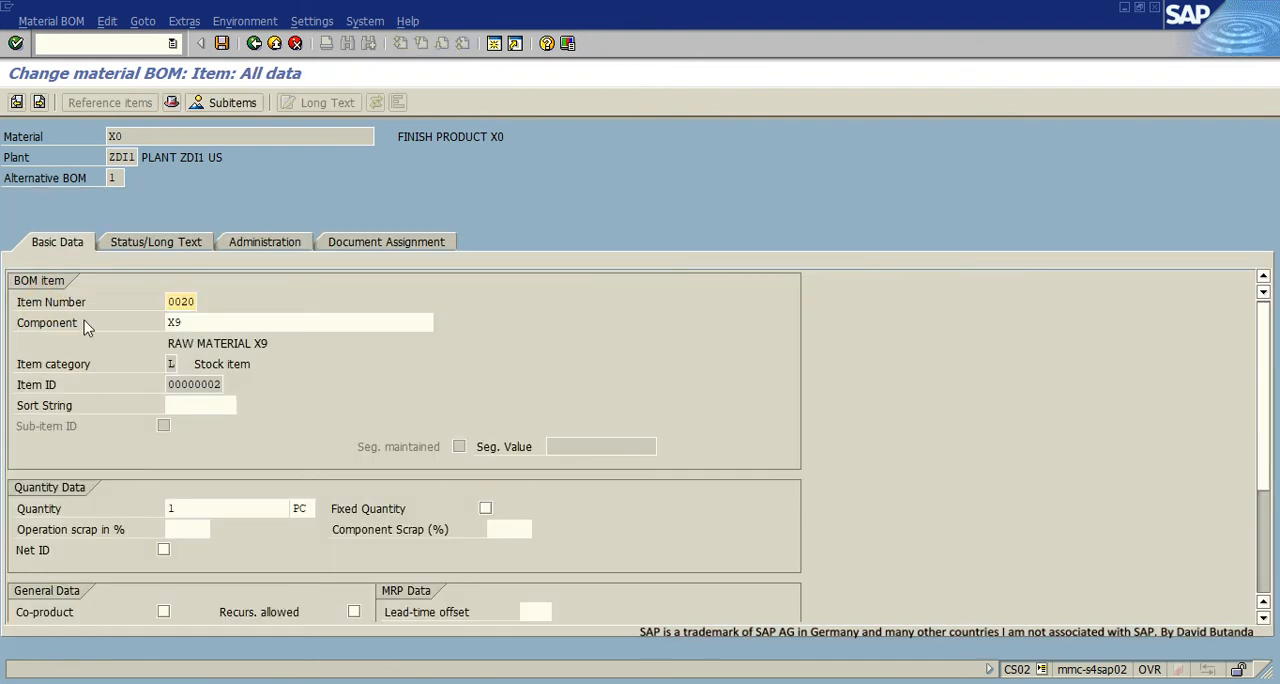
scroll(397, 429, down, 3)
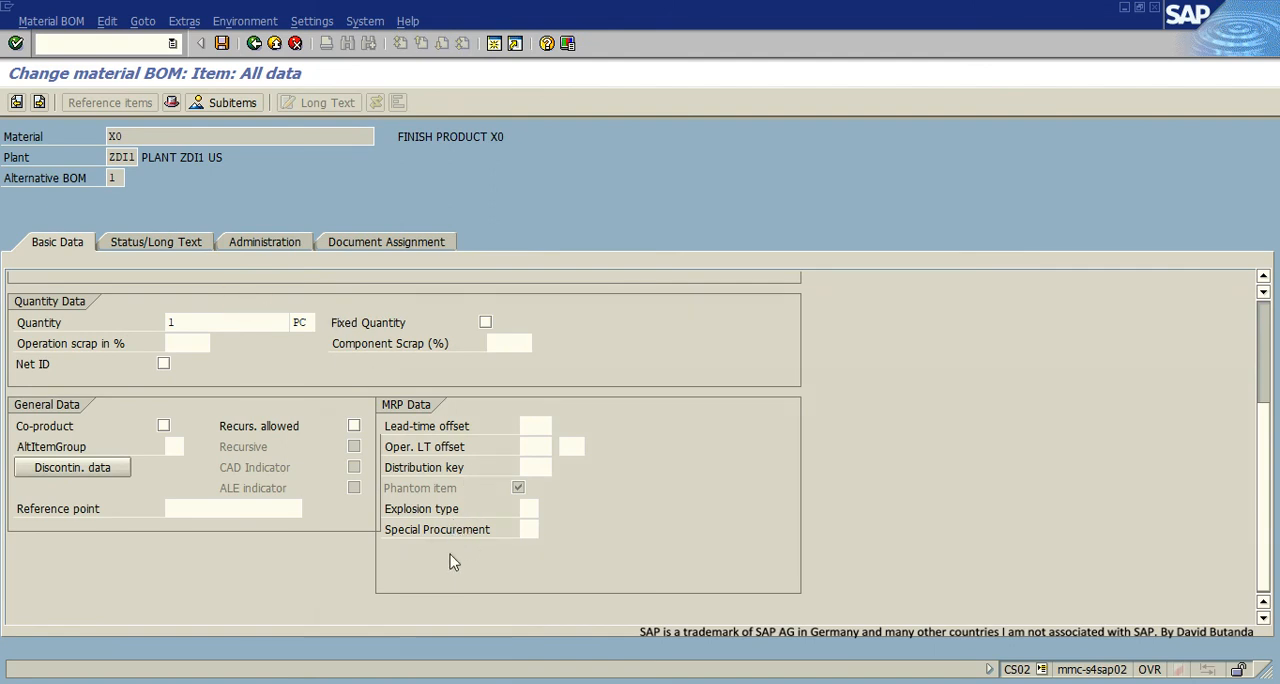
click(527, 530)
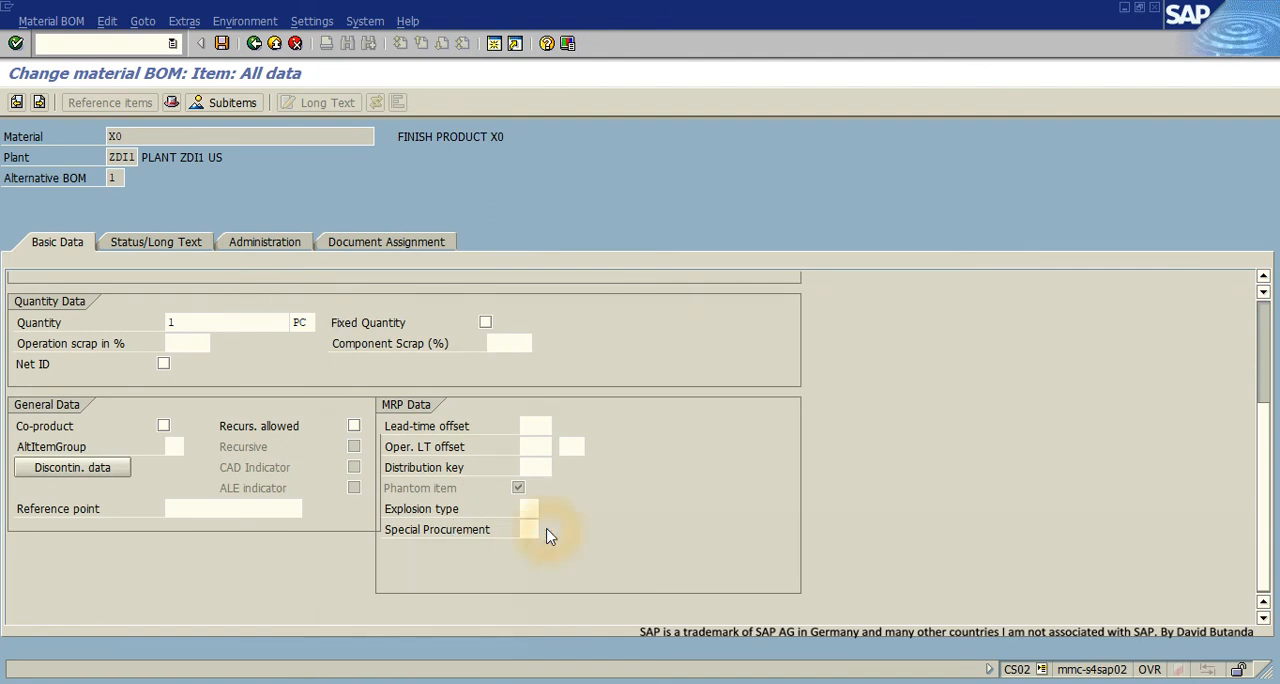
click(549, 532)
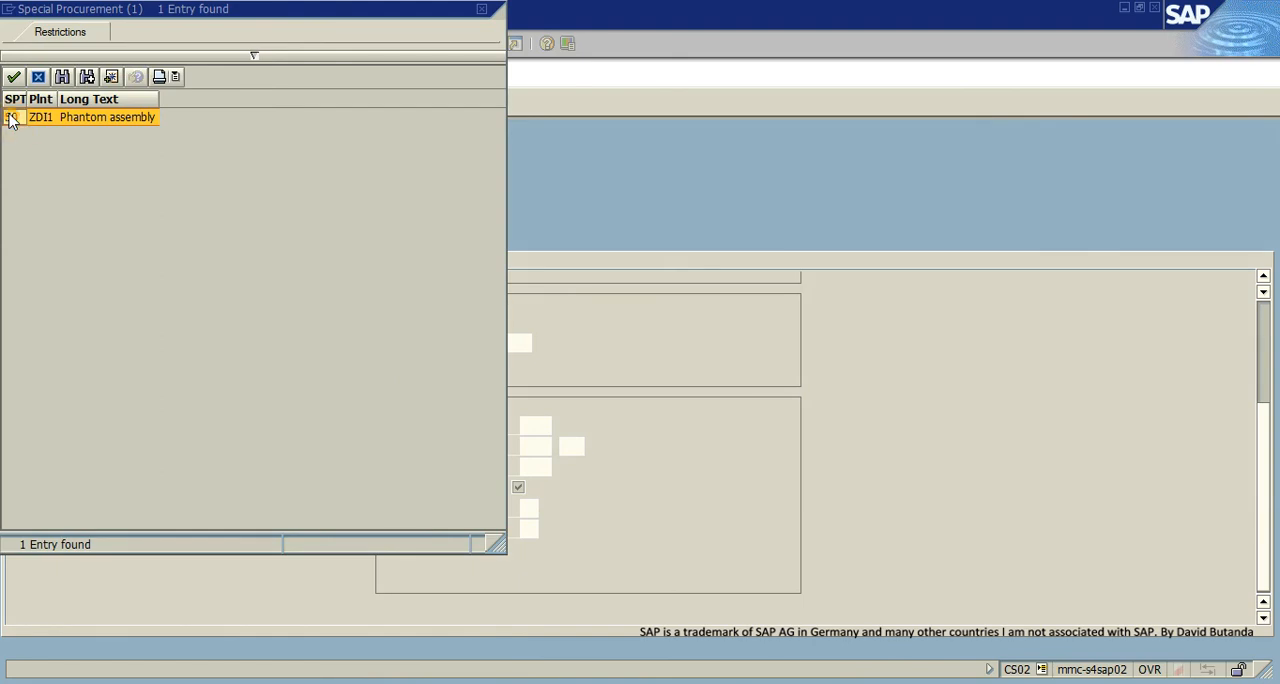
double_click(11, 116)
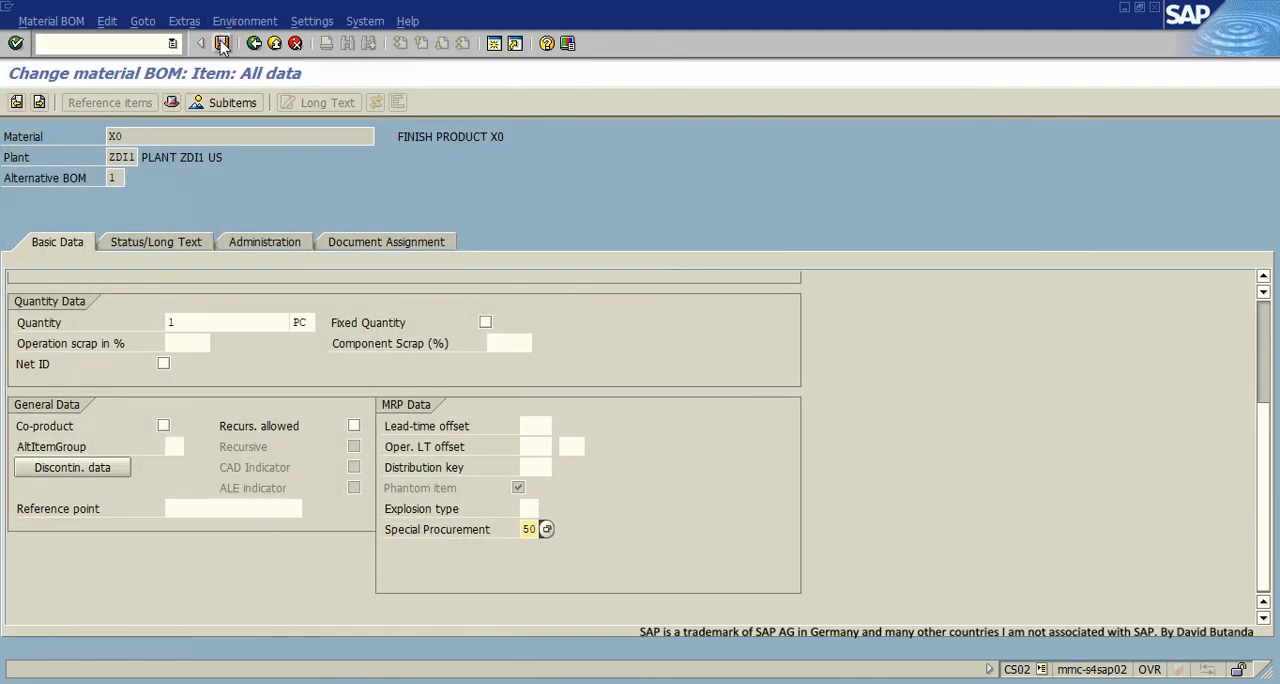
click(222, 44)
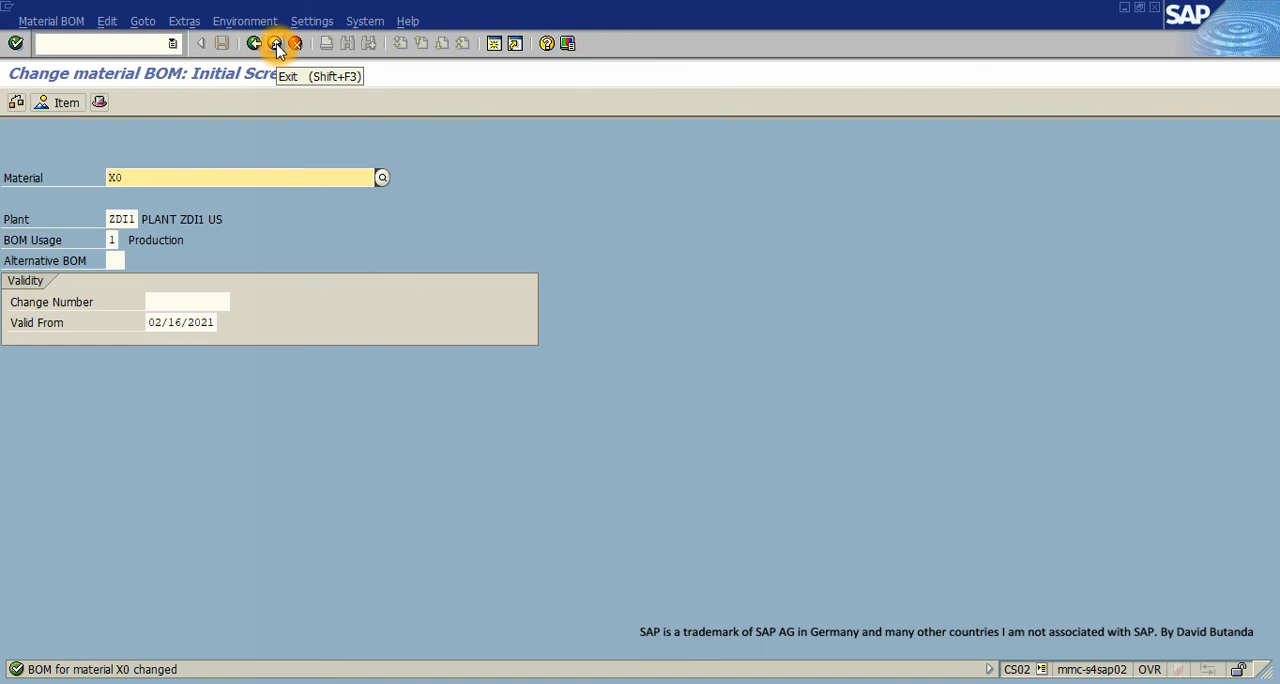
click(275, 44)
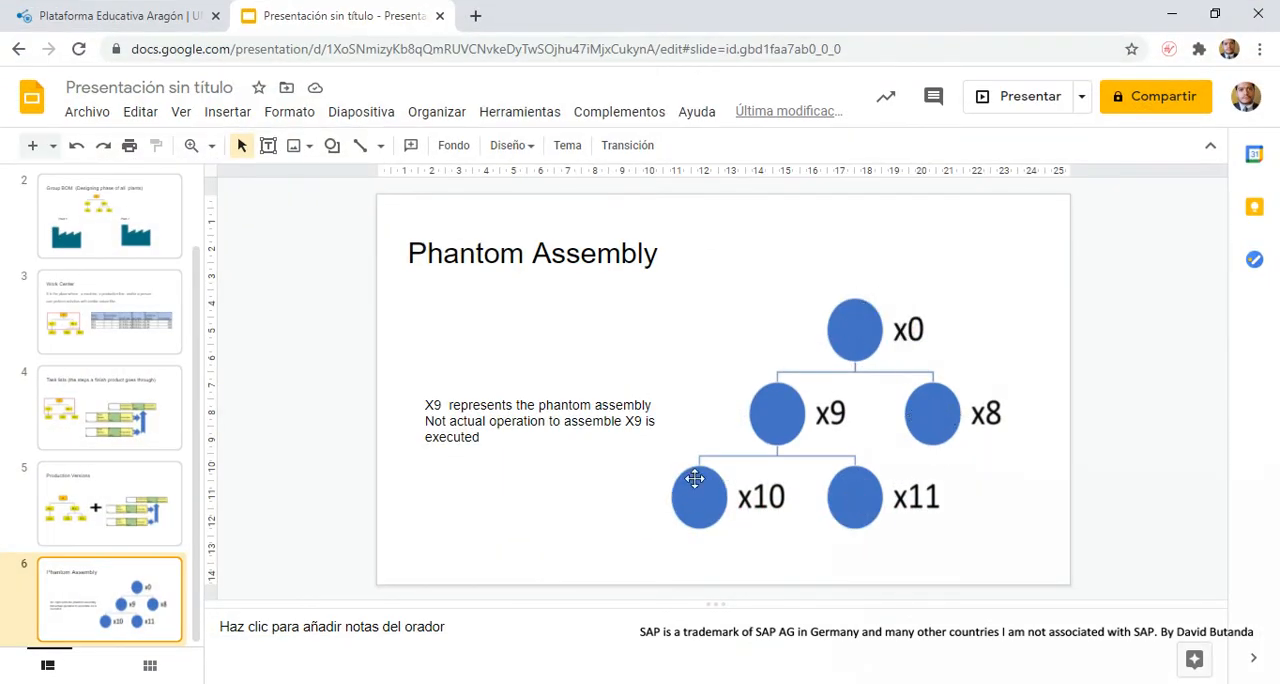
click(799, 421)
click(750, 502)
click(902, 508)
click(870, 503)
- Switch to SAP, display the MD04 stock/requirements list for X0 in plant ZDI1, and open a new session
mouse_move(940, 680)
click(1050, 638)
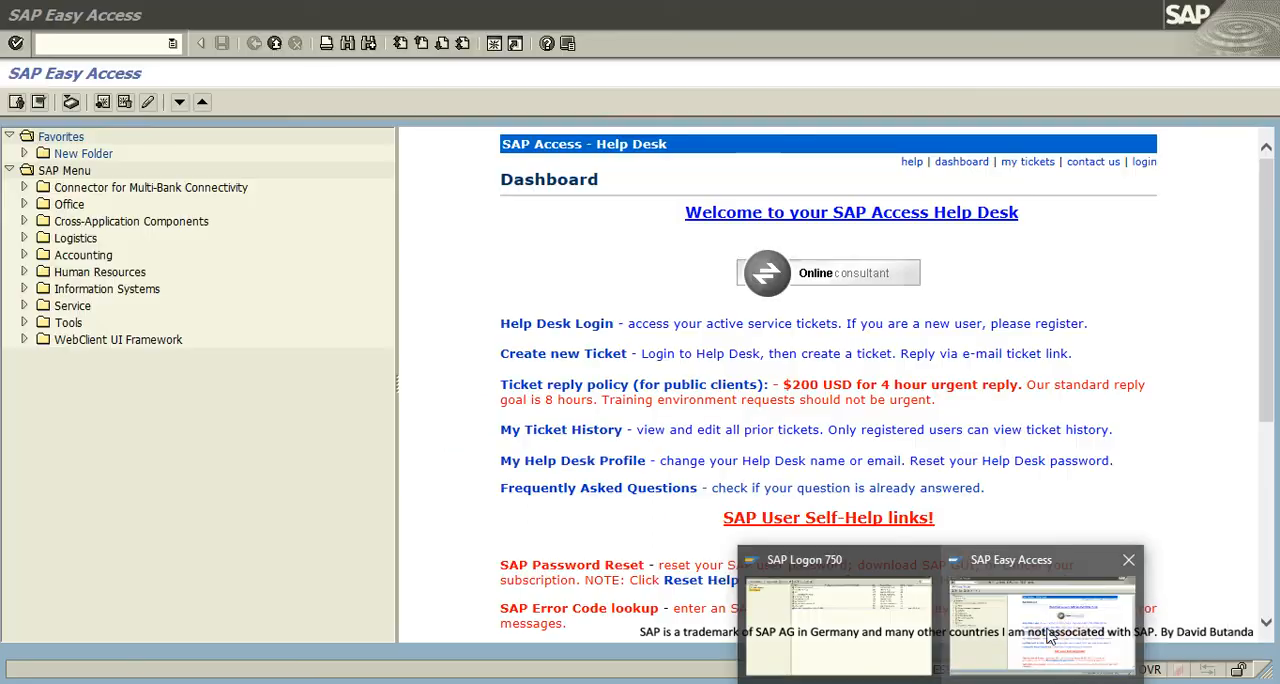
click(368, 254)
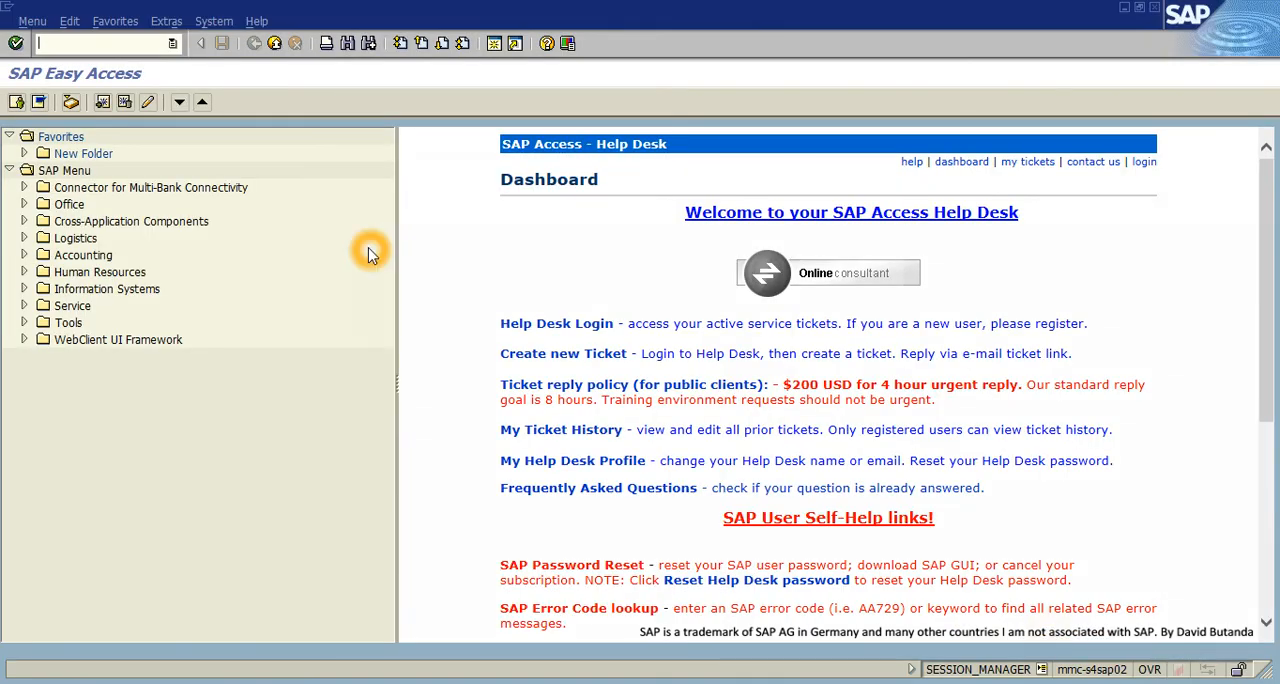
text(MD04)
key(Return)
double_click(134, 219)
click(140, 282)
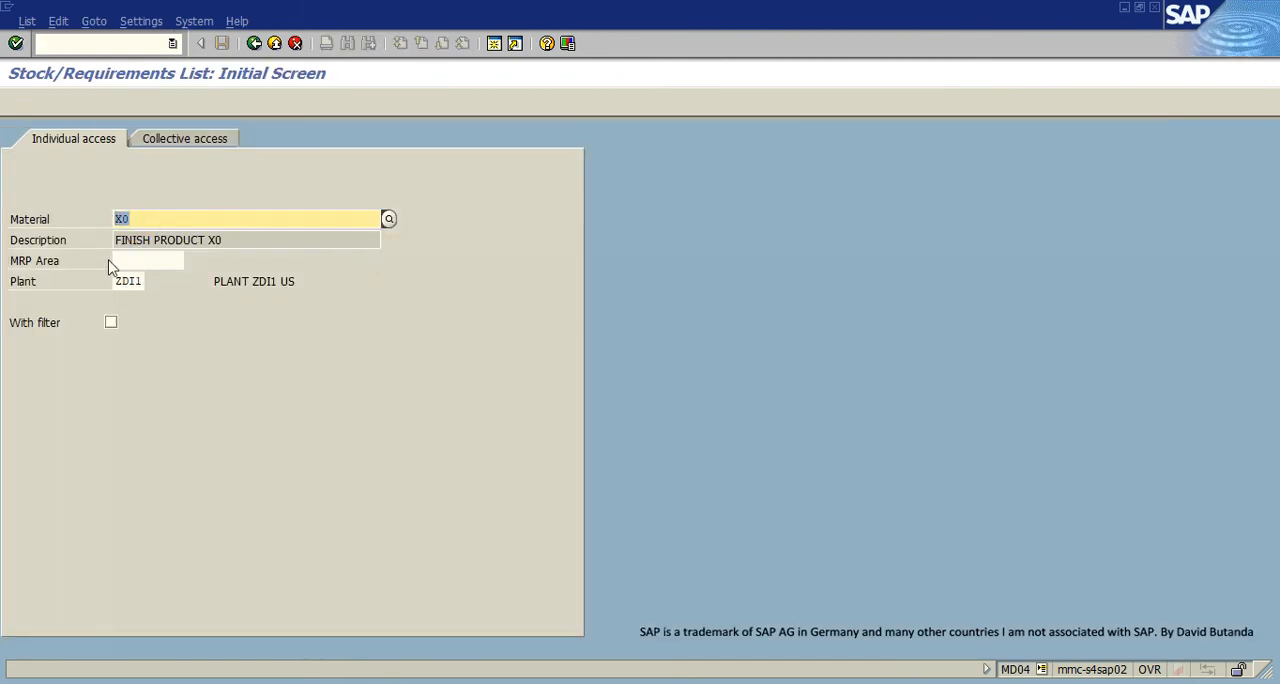
click(16, 43)
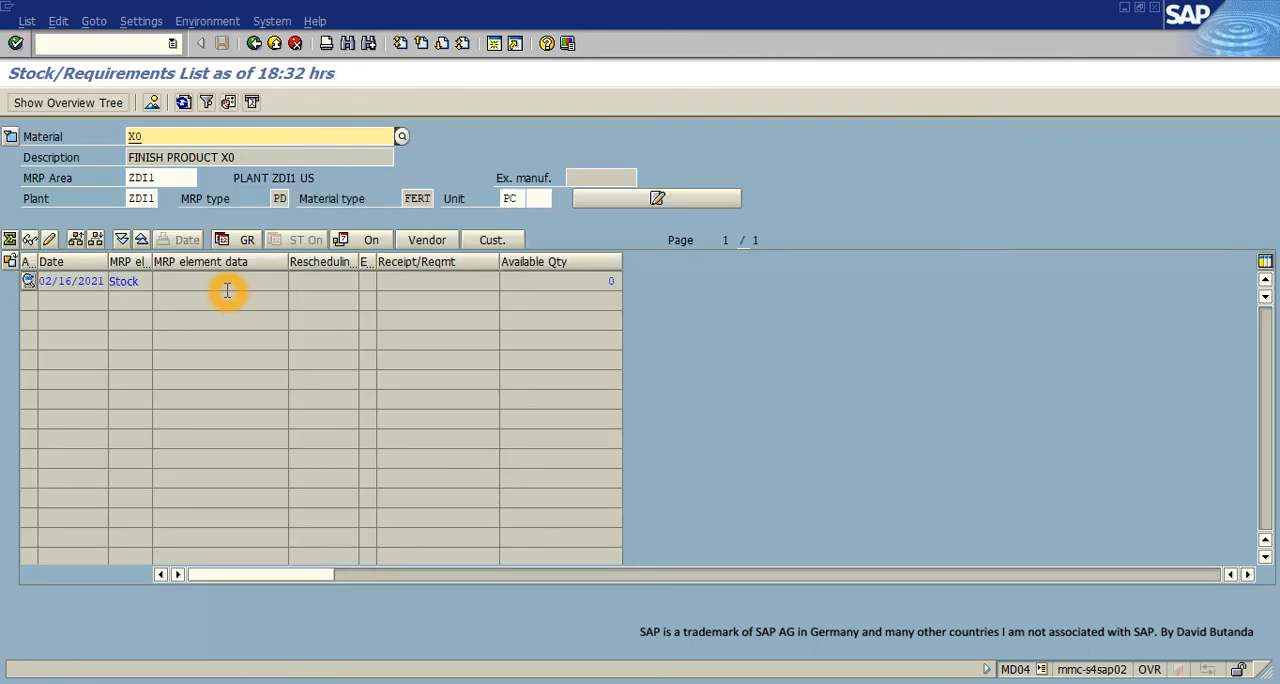
click(494, 44)
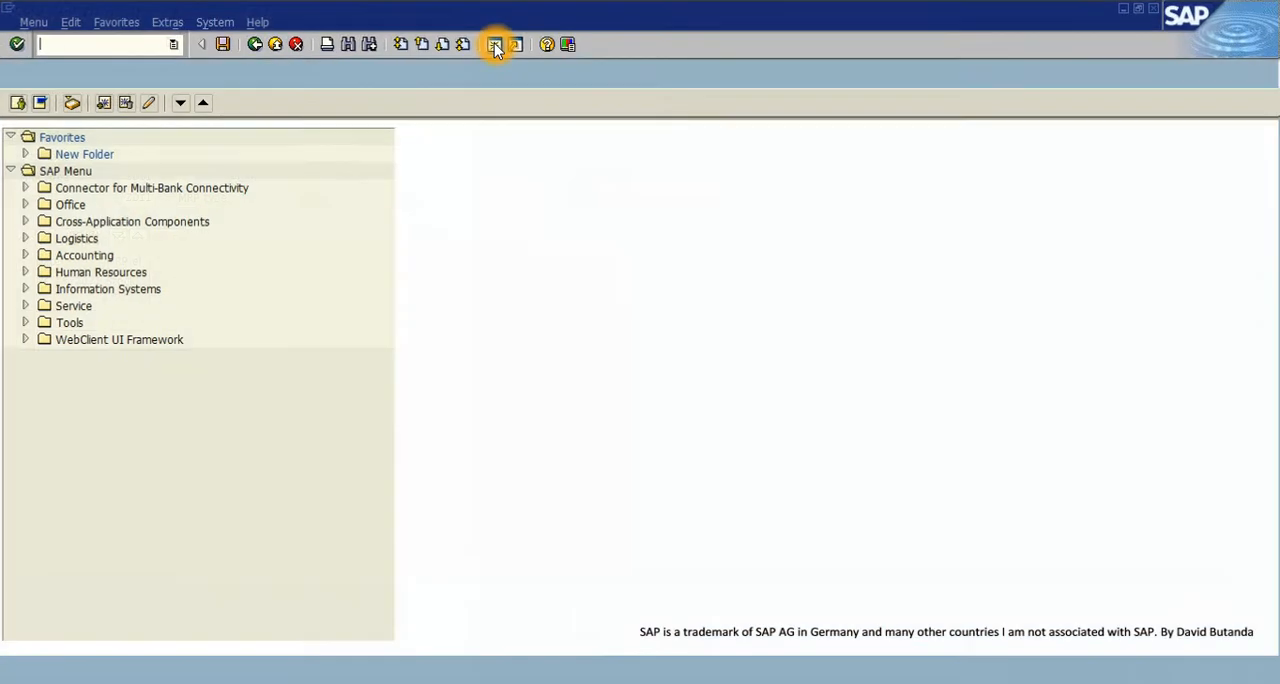
click(354, 204)
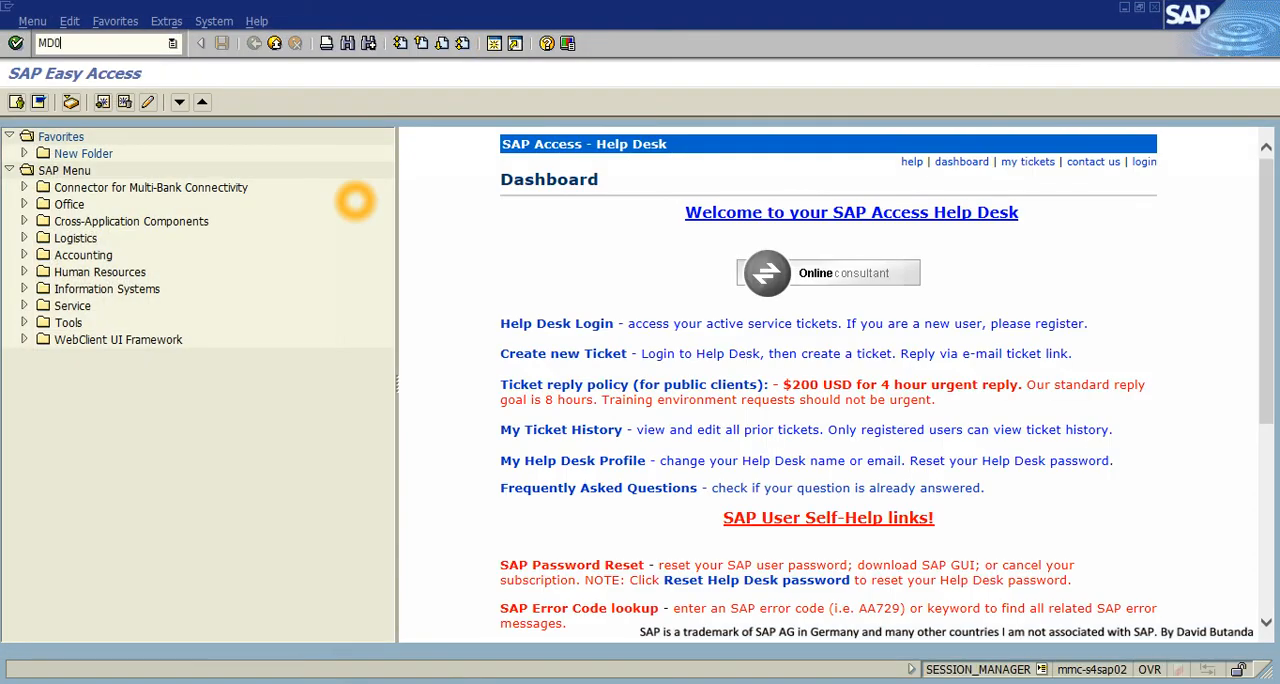
key(Return)
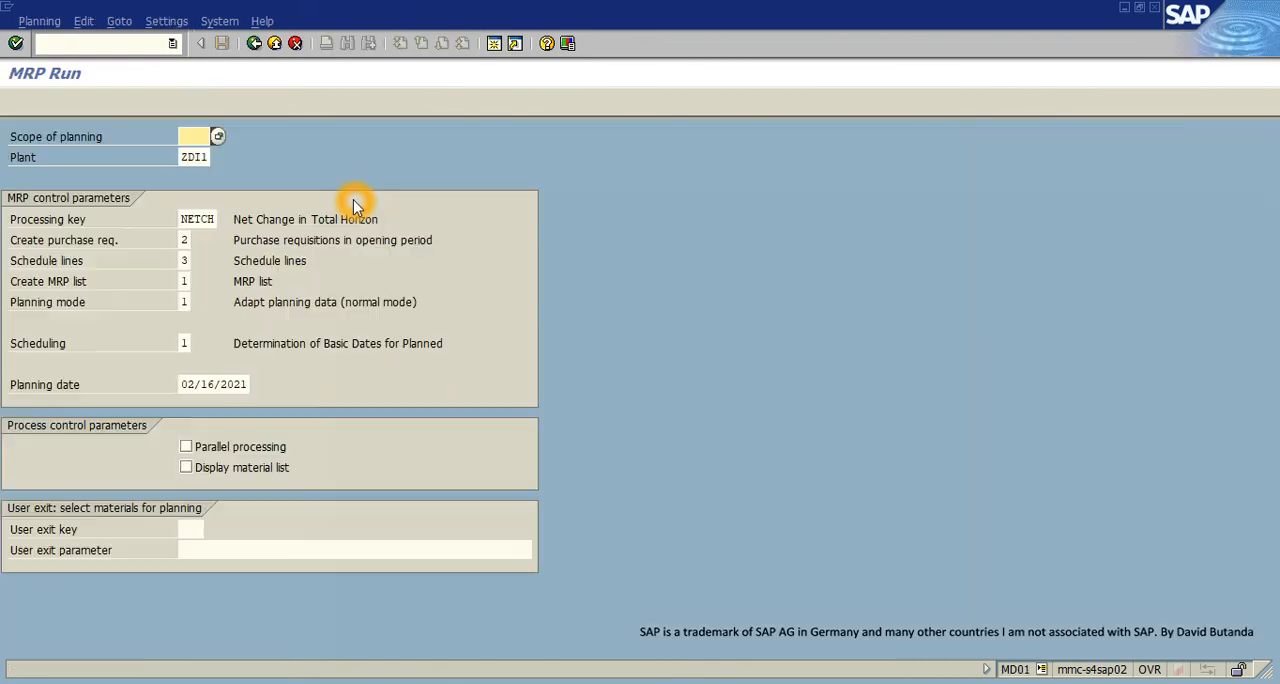
click(277, 44)
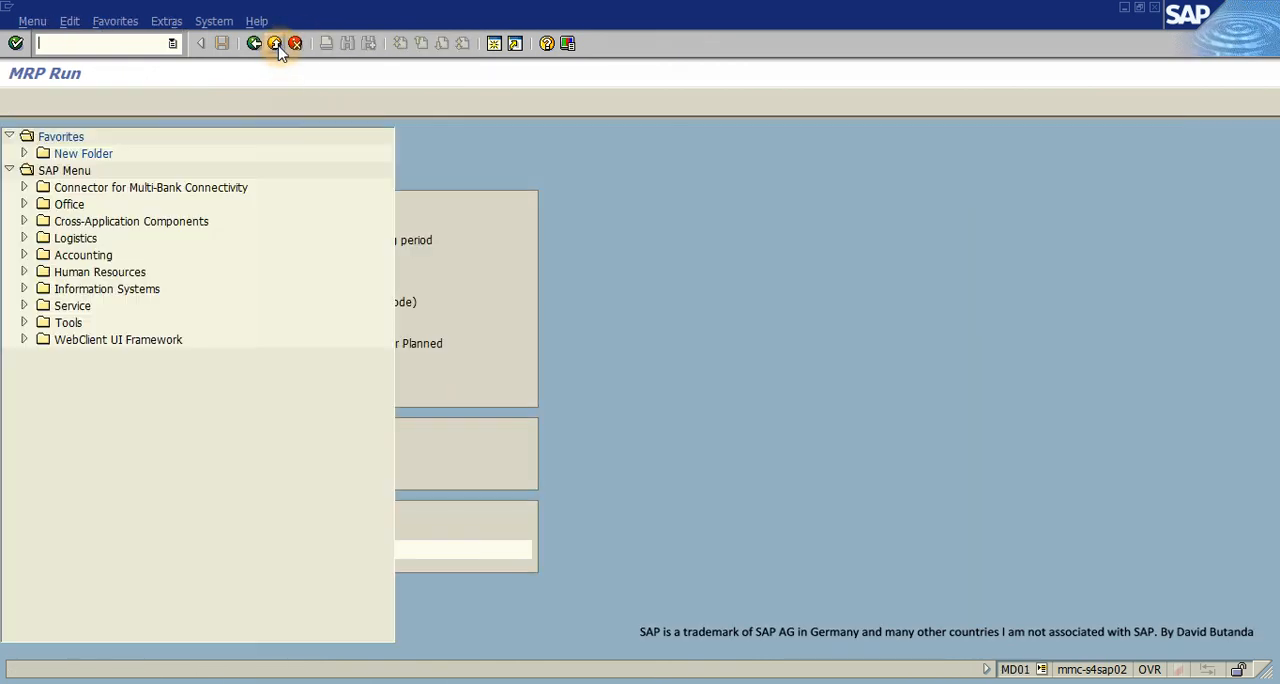
- Start transaction MD61 and open the planned independent requirements table for material X0 in plant ZDI1
click(225, 96)
text(MD6)
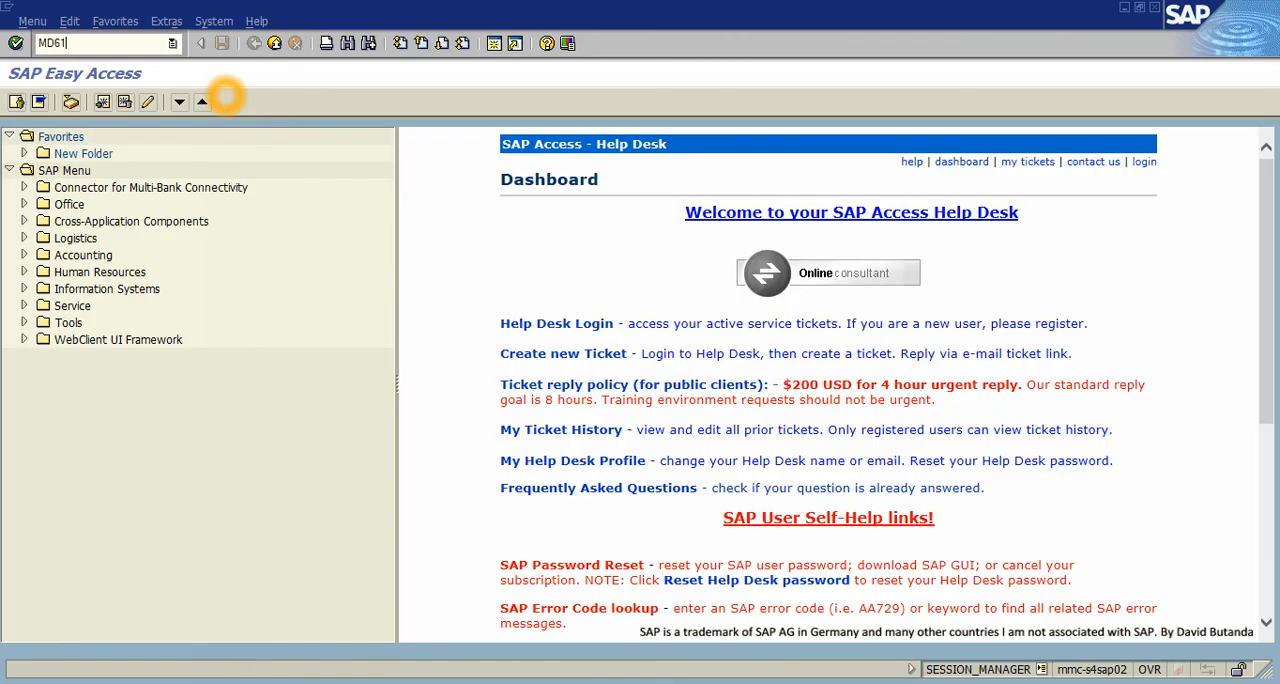
text(1)
key(Return)
click(202, 320)
click(195, 303)
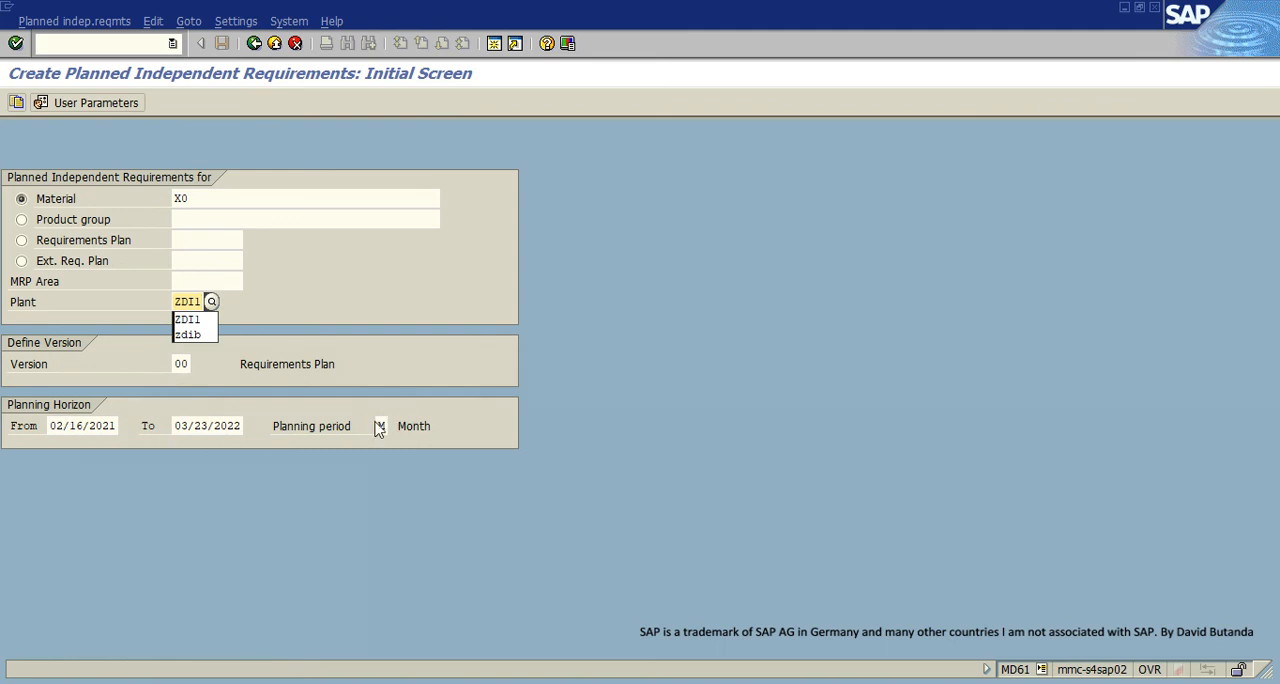
click(18, 43)
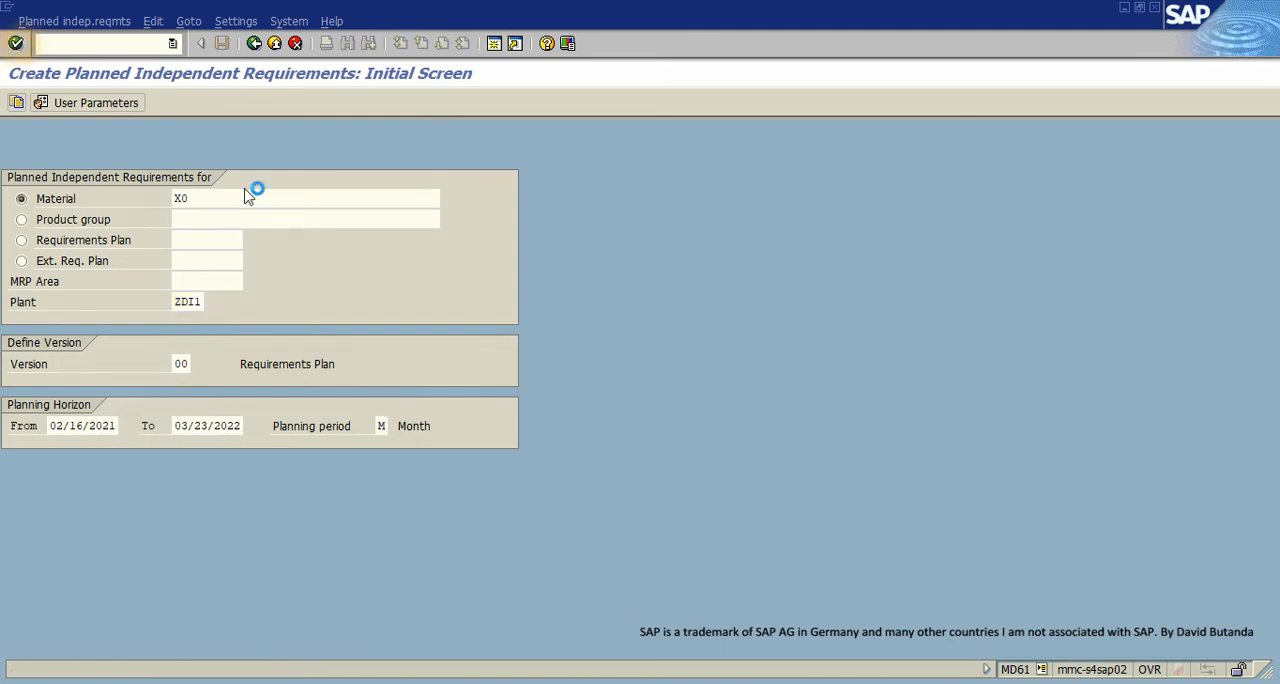
- Enter a planned independent requirement of 1 for X0 in month 03/2021, save it, and exit the transaction
click(385, 260)
text(1)
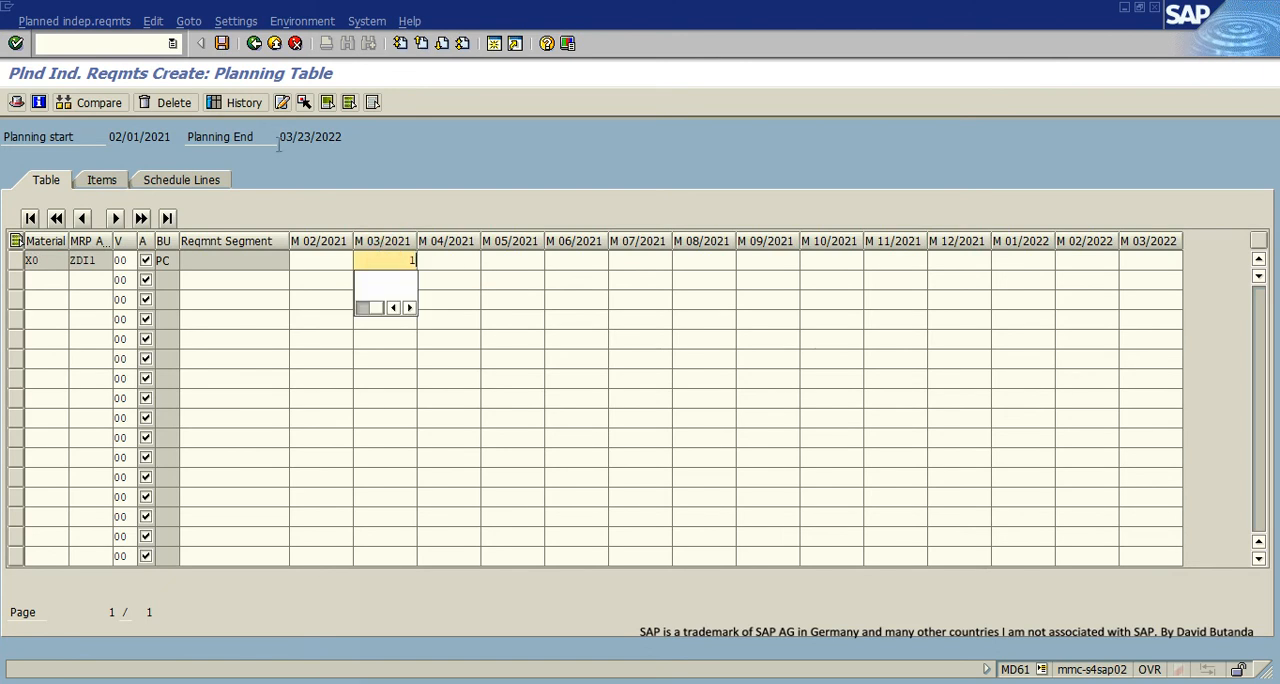
click(221, 44)
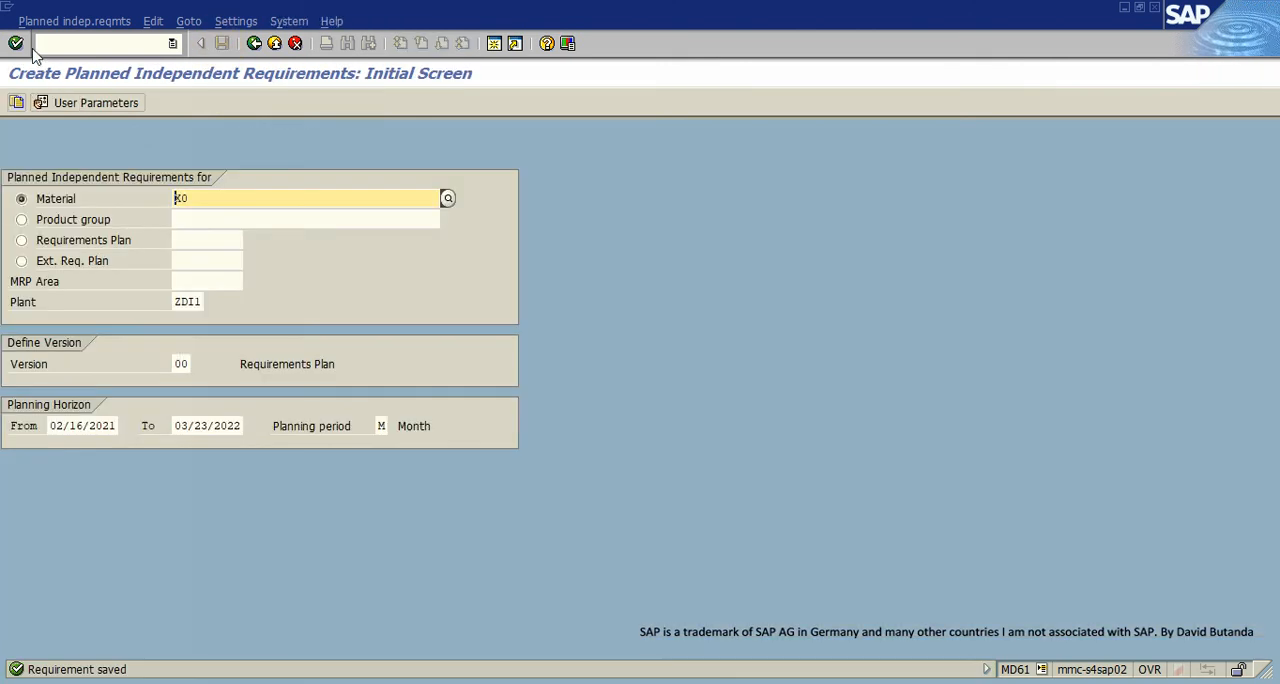
click(274, 45)
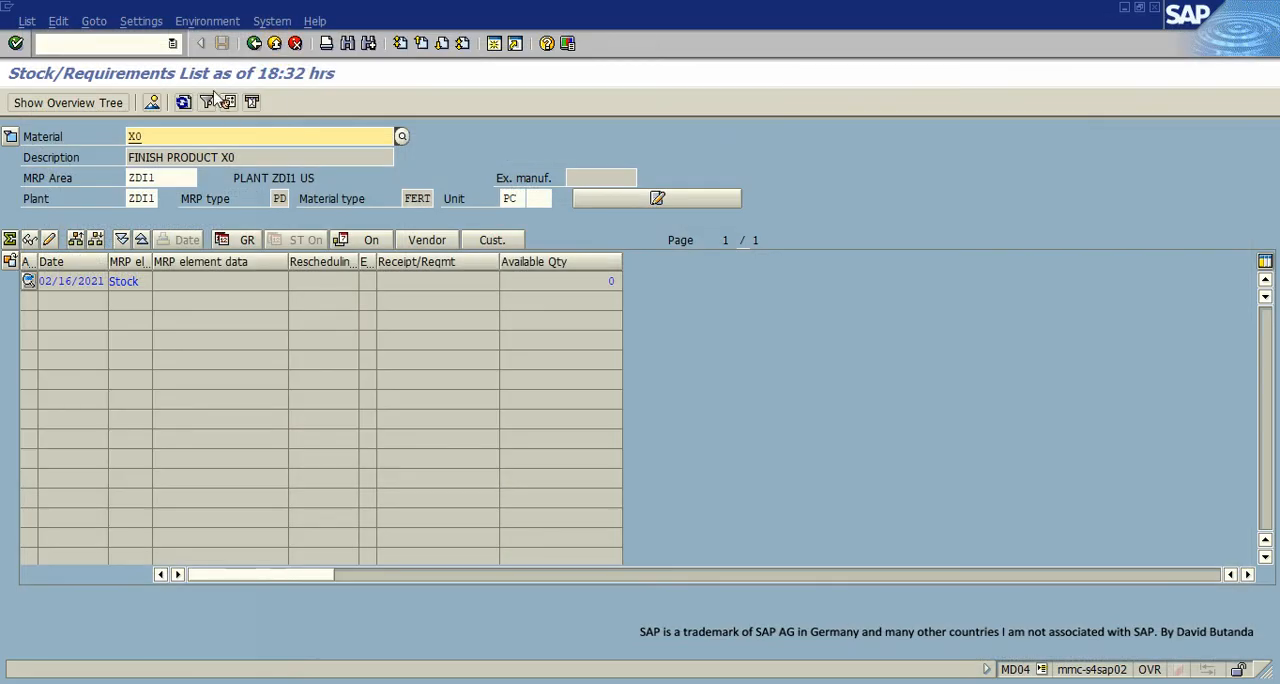
- Refresh the stock/requirements list of X0 and check the independent requirement's element and quantity
click(183, 102)
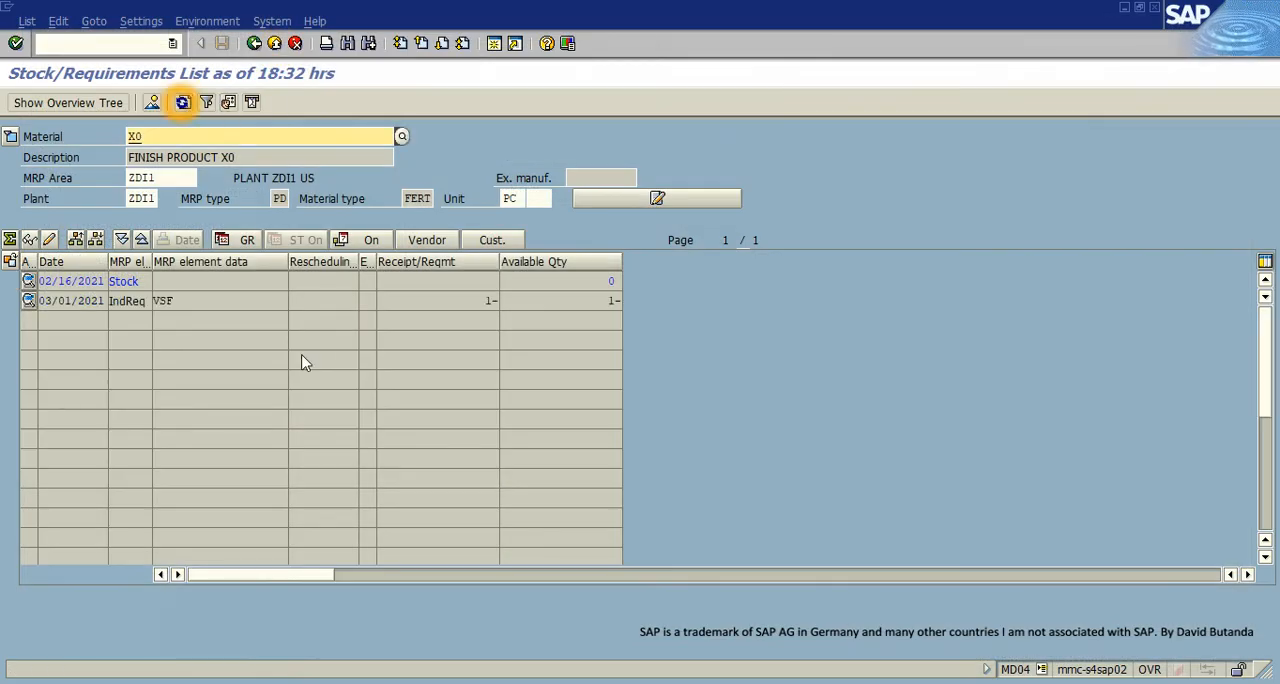
click(484, 300)
click(122, 302)
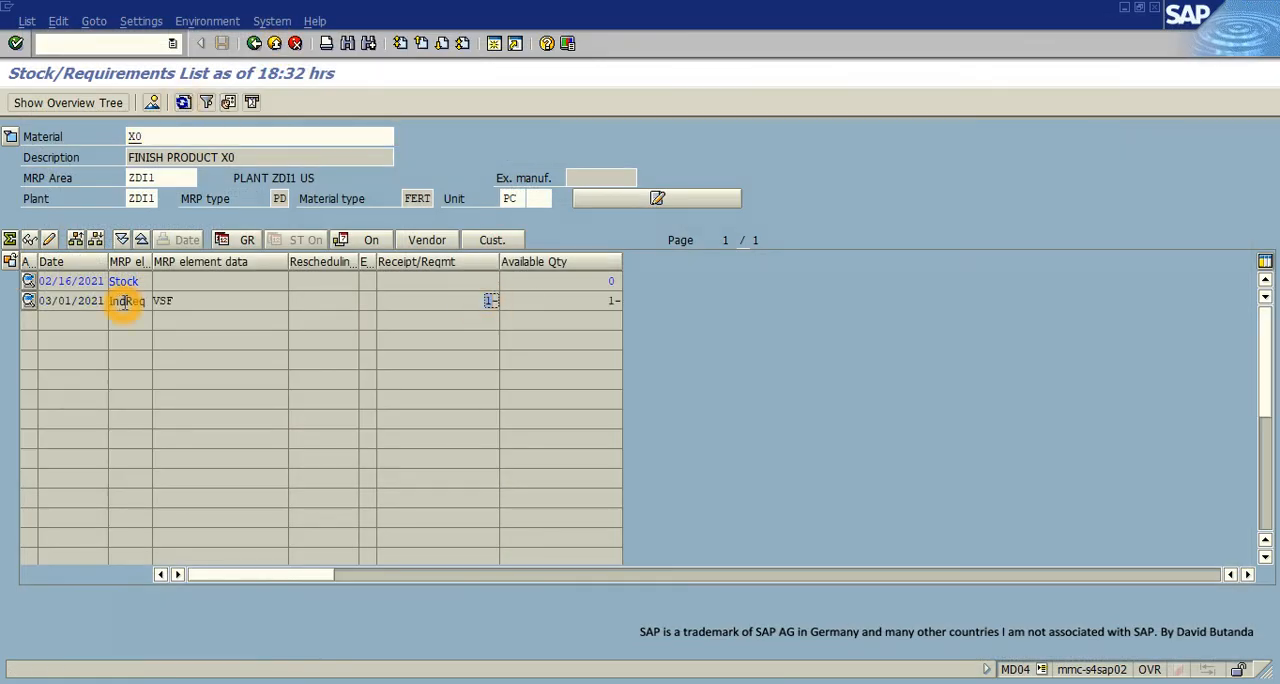
click(490, 300)
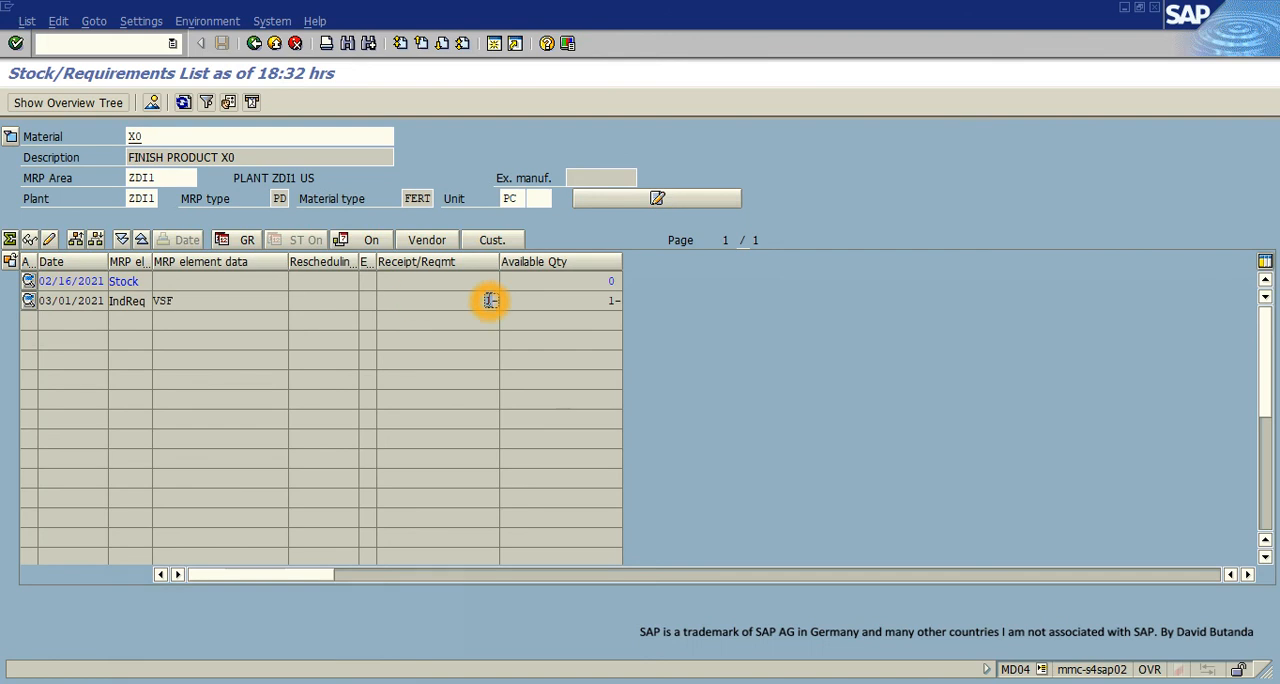
- Open a new session, start MRP Live (MD01N), and clear the material field, keeping plant ZDI1 as the planning scope
click(494, 43)
click(486, 321)
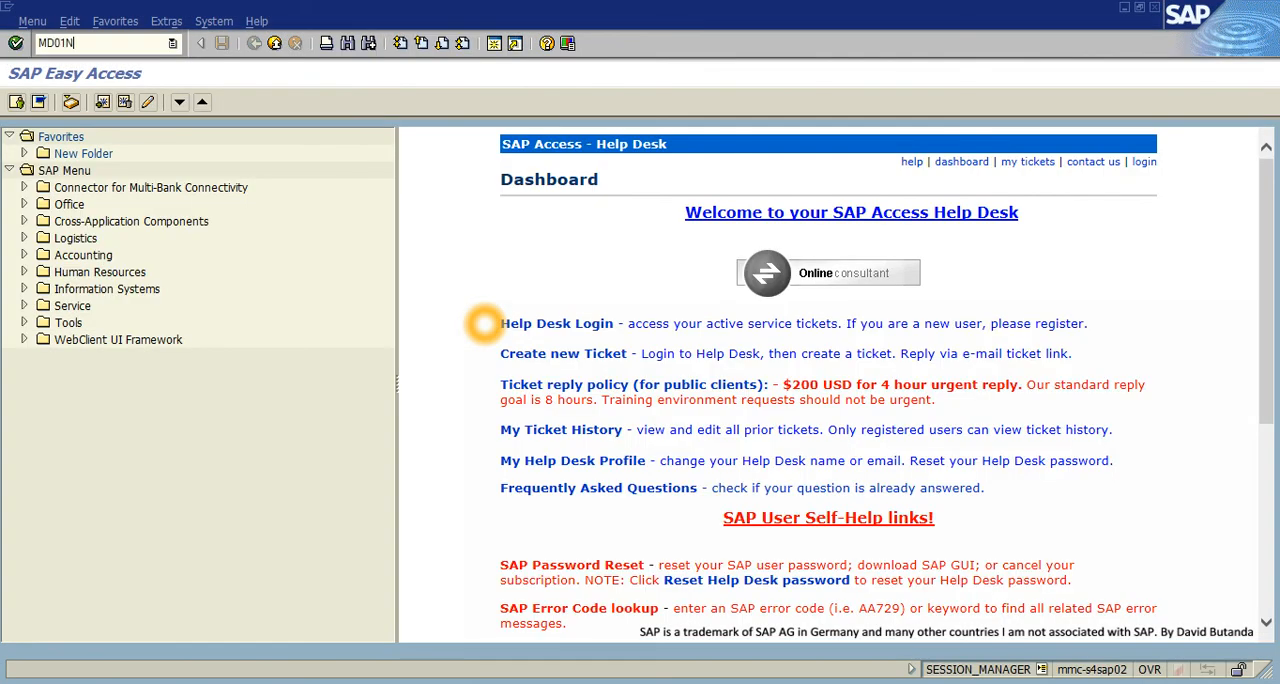
key(Return)
drag(248, 179, 214, 182)
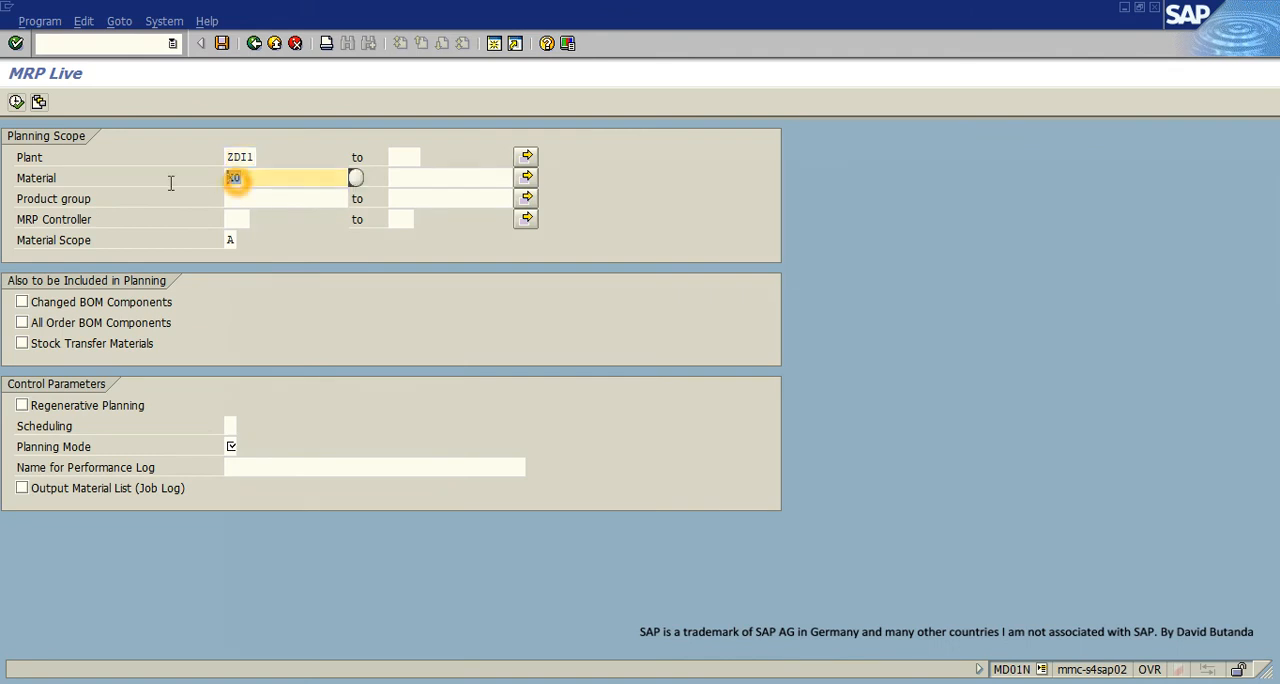
- Include changed BOM components, set Scheduling and Planning Mode to 1, and execute the MRP run for plant ZDI1
click(22, 303)
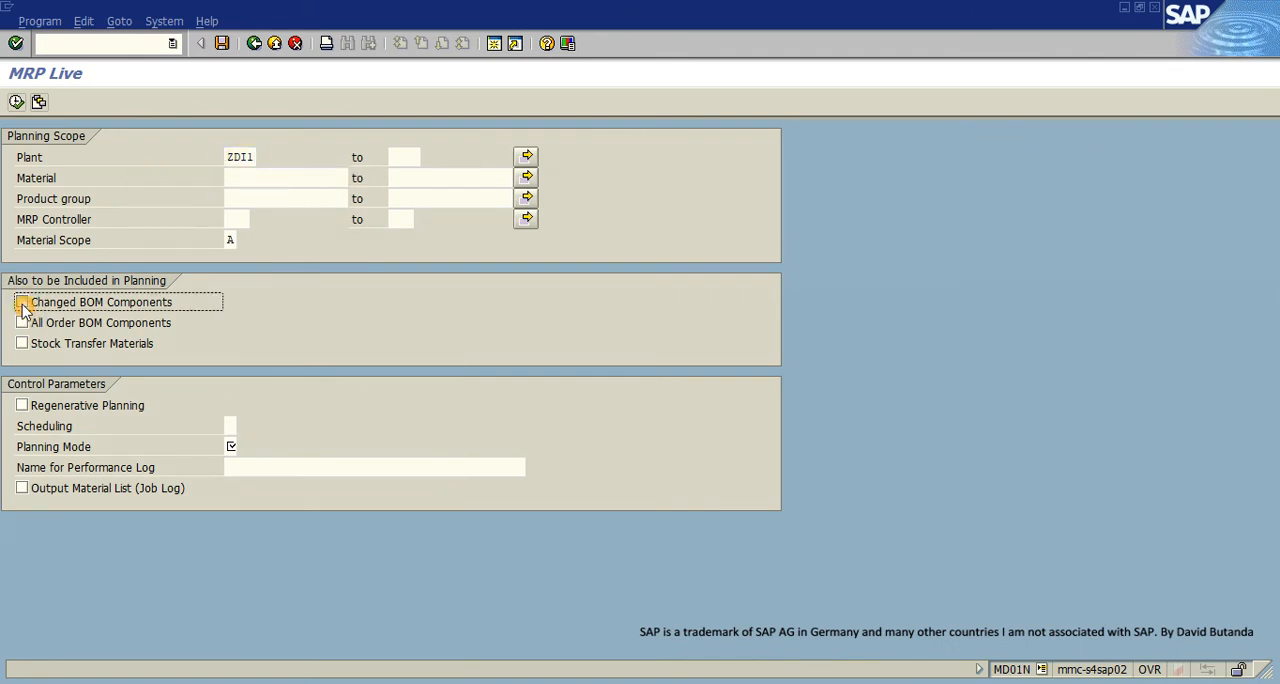
click(230, 425)
click(240, 425)
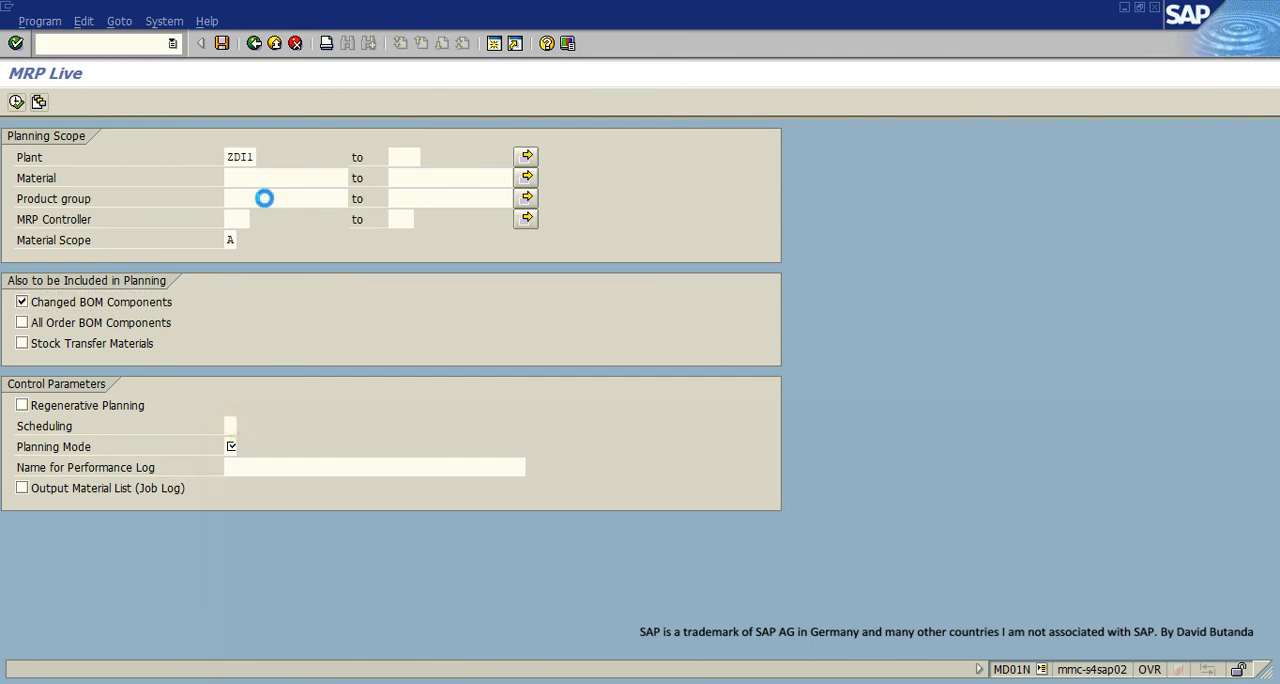
double_click(160, 194)
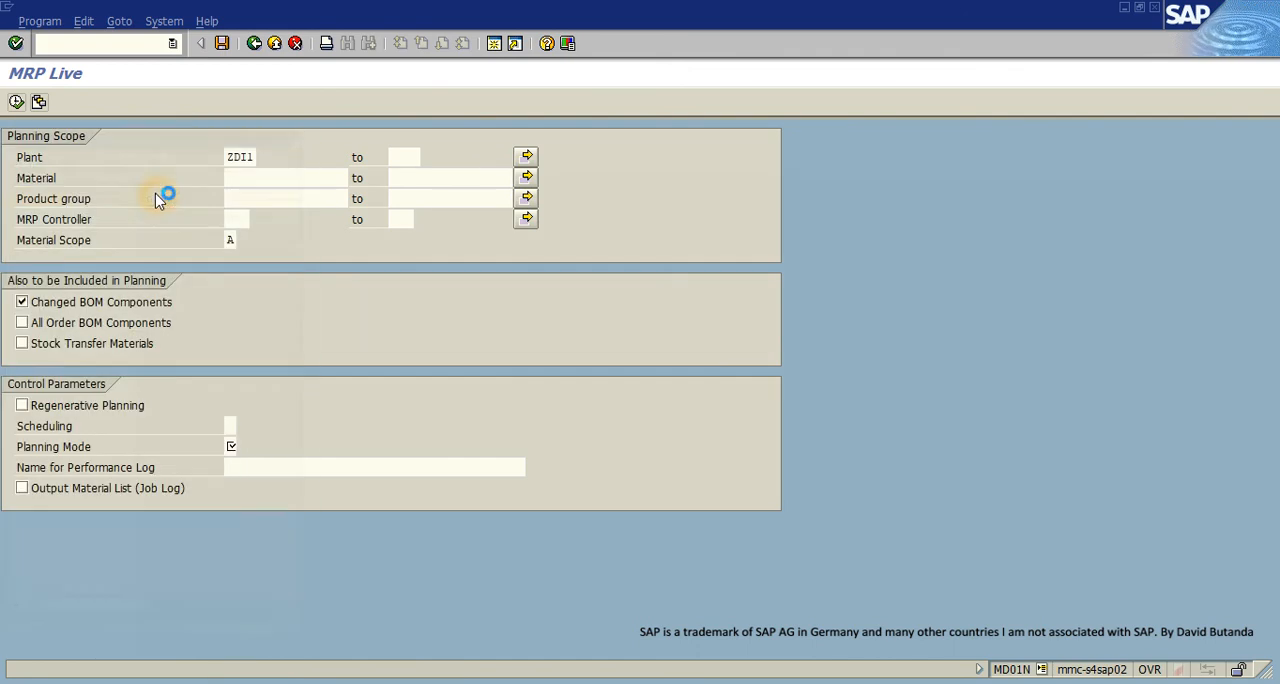
click(232, 446)
click(244, 447)
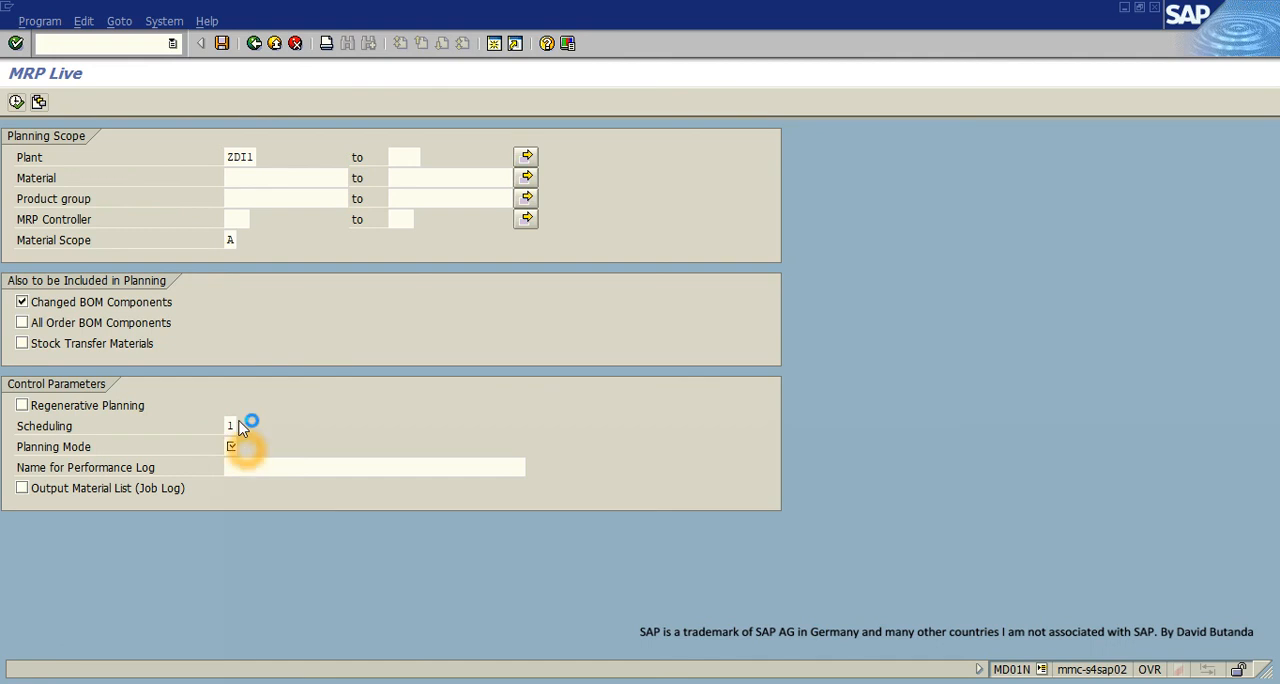
double_click(116, 198)
click(16, 101)
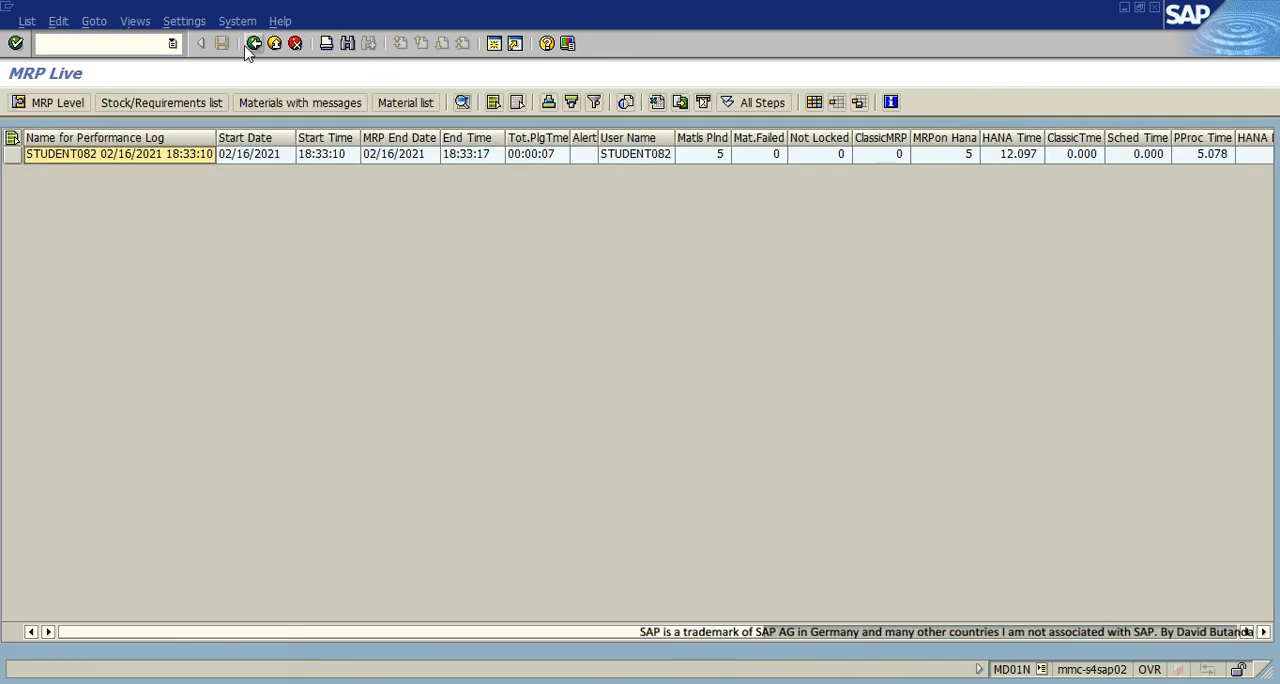
- Exit MRP Live and refresh the stock/requirements list of X0 to check its MRP elements
click(276, 47)
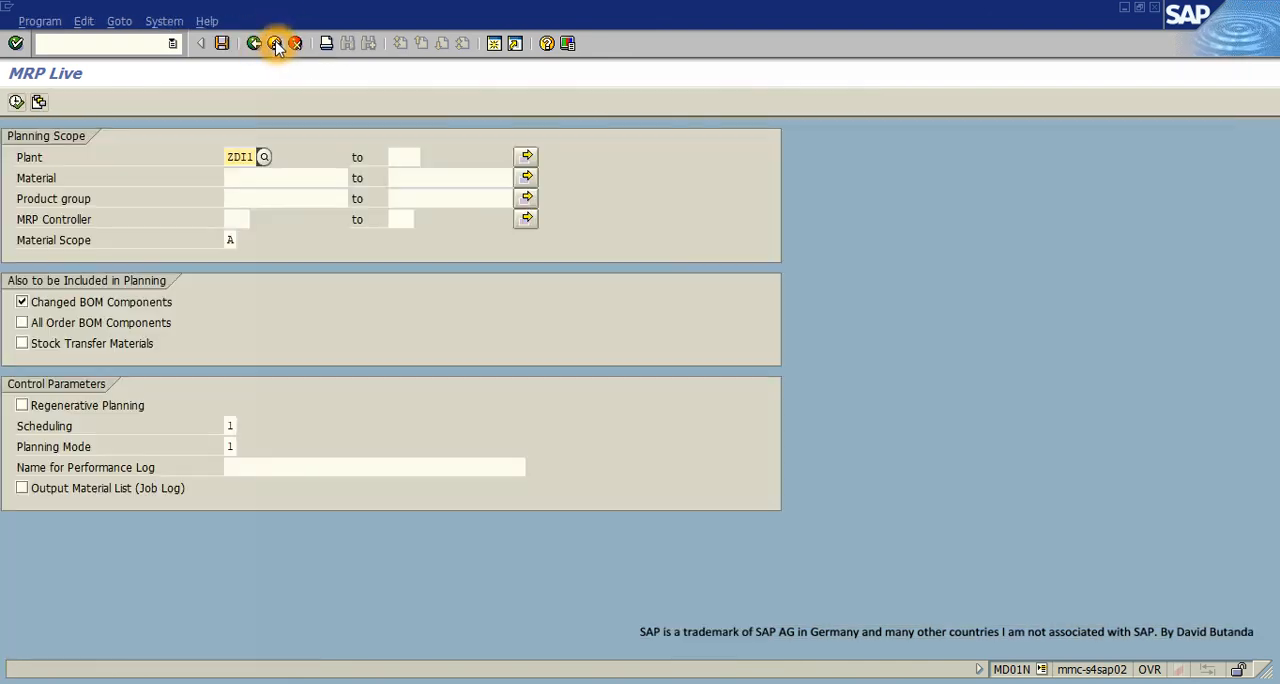
click(276, 47)
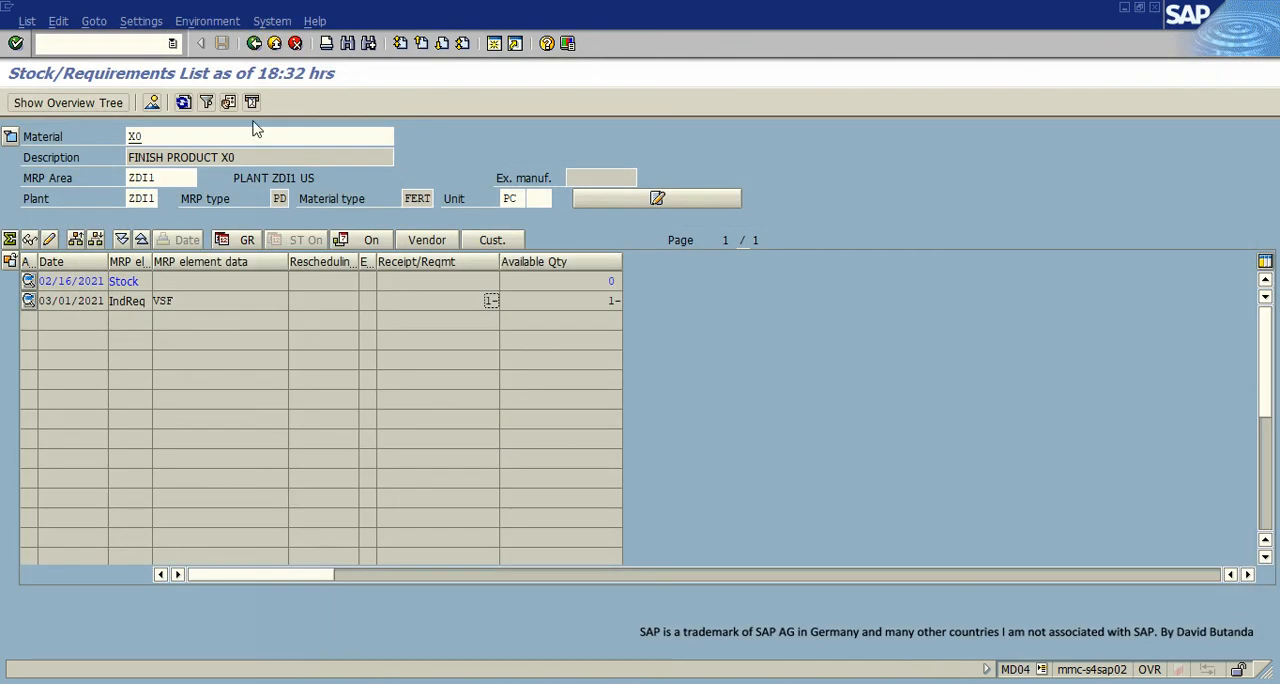
click(185, 102)
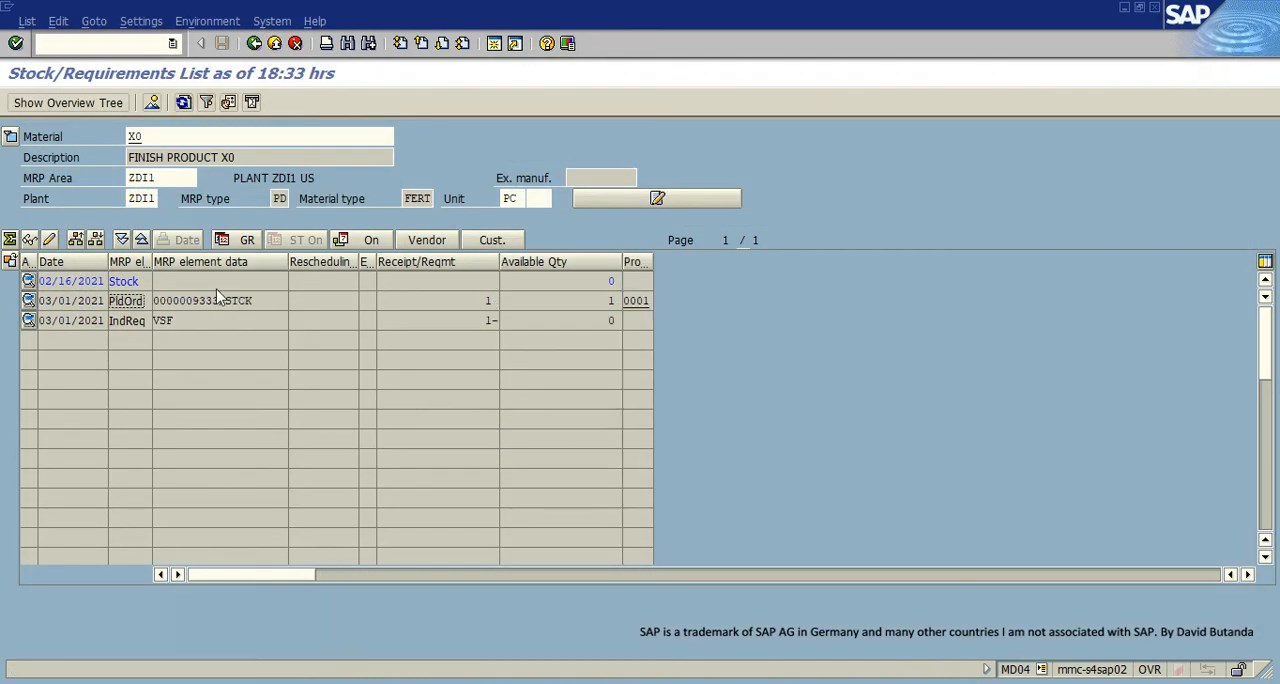
click(133, 300)
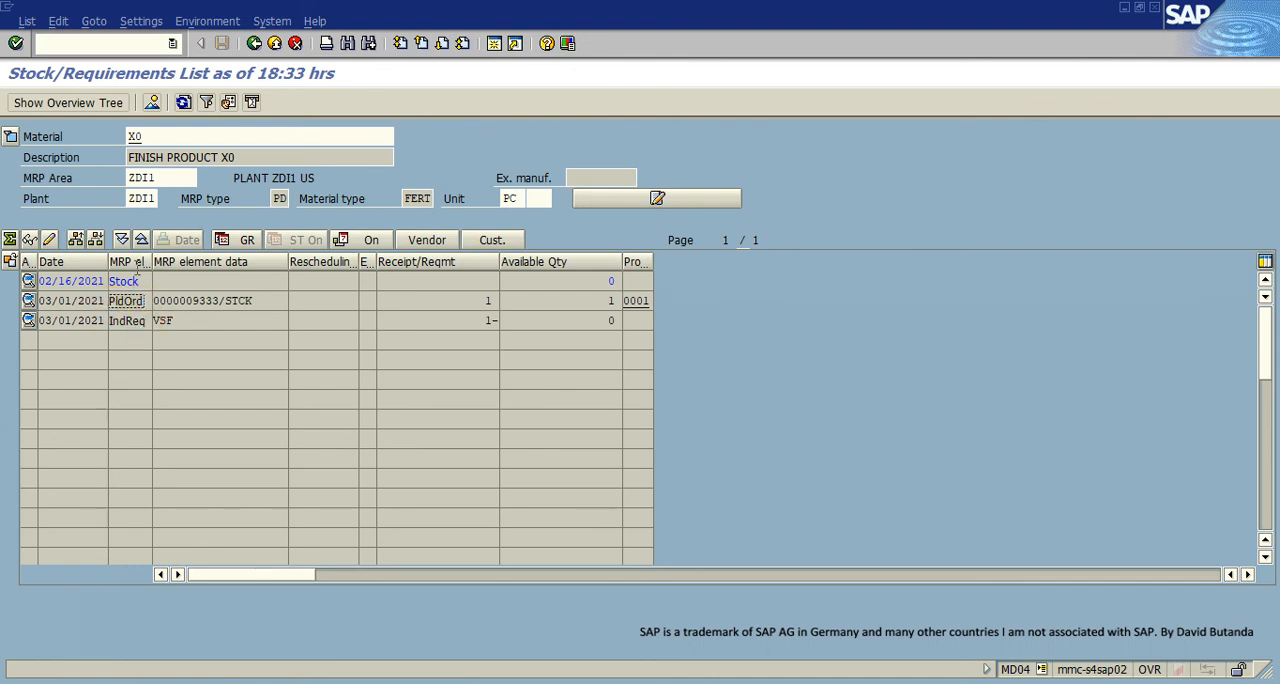
- Display the stock/requirements list of material X8 and check its receipt and requirement elements
click(151, 137)
key(BackSpace)
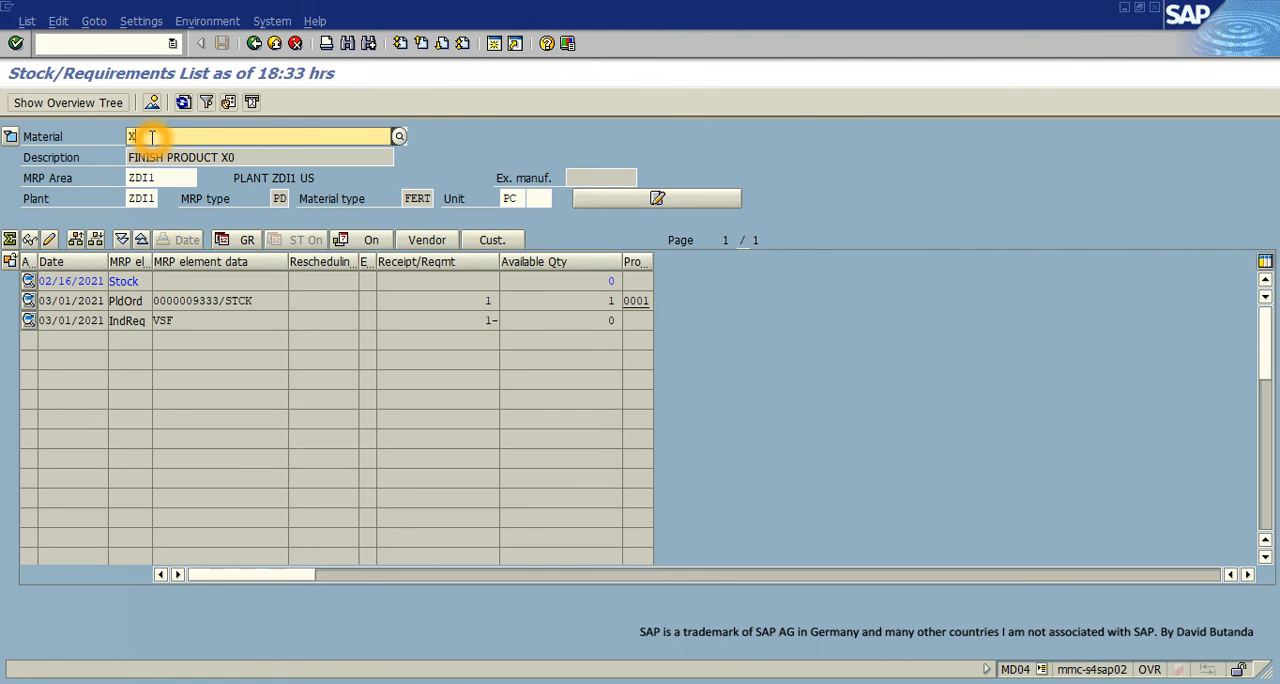
text(8)
key(Return)
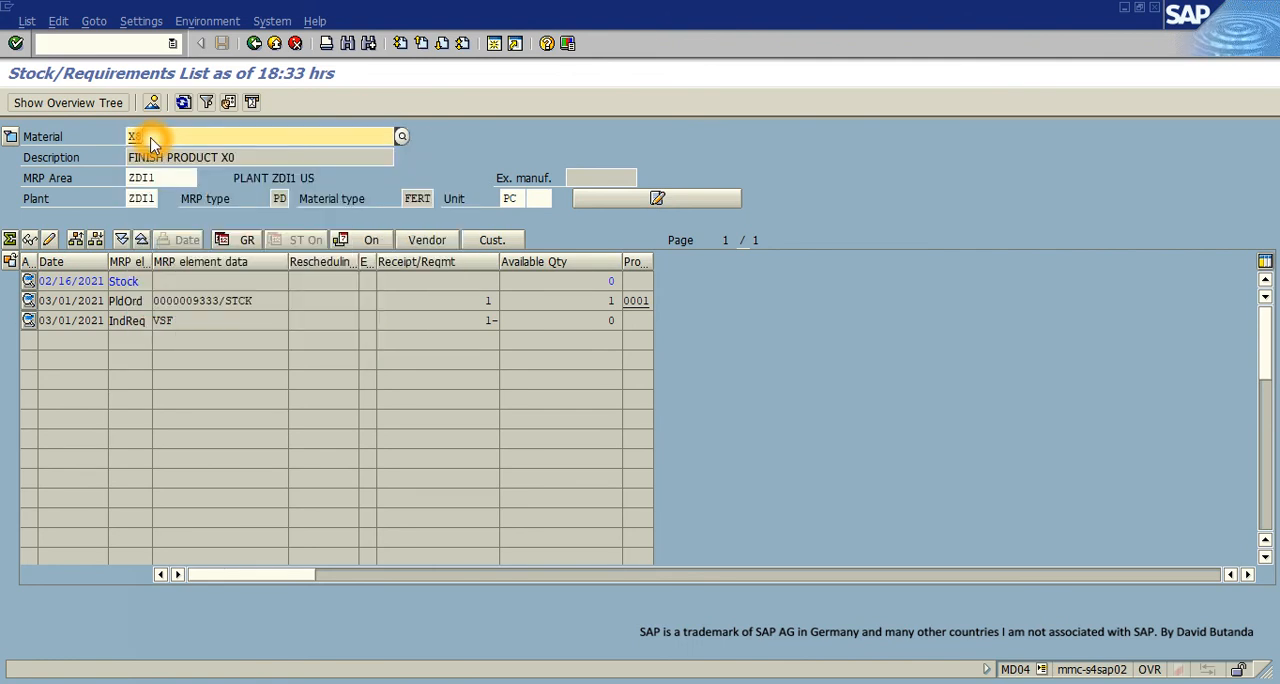
click(140, 300)
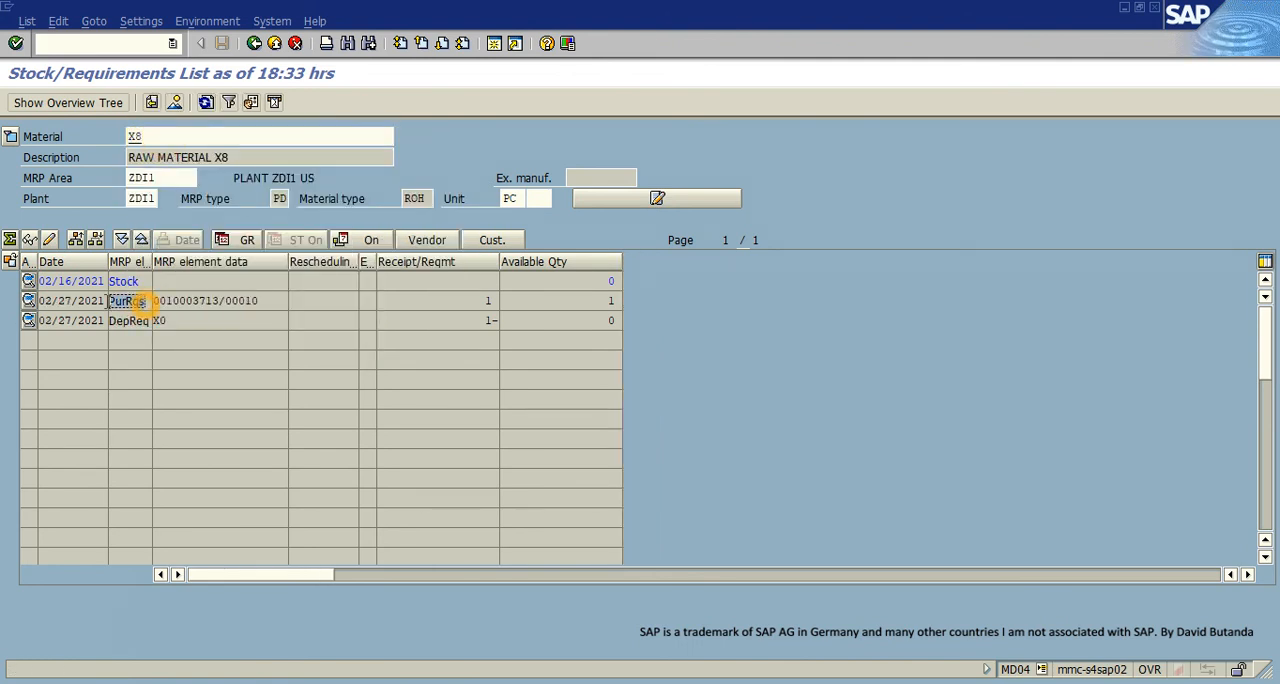
click(137, 321)
- Display the stock/requirements list of material X9 and refresh it to check for any MRP elements
click(138, 137)
key(BackSpace)
text(9)
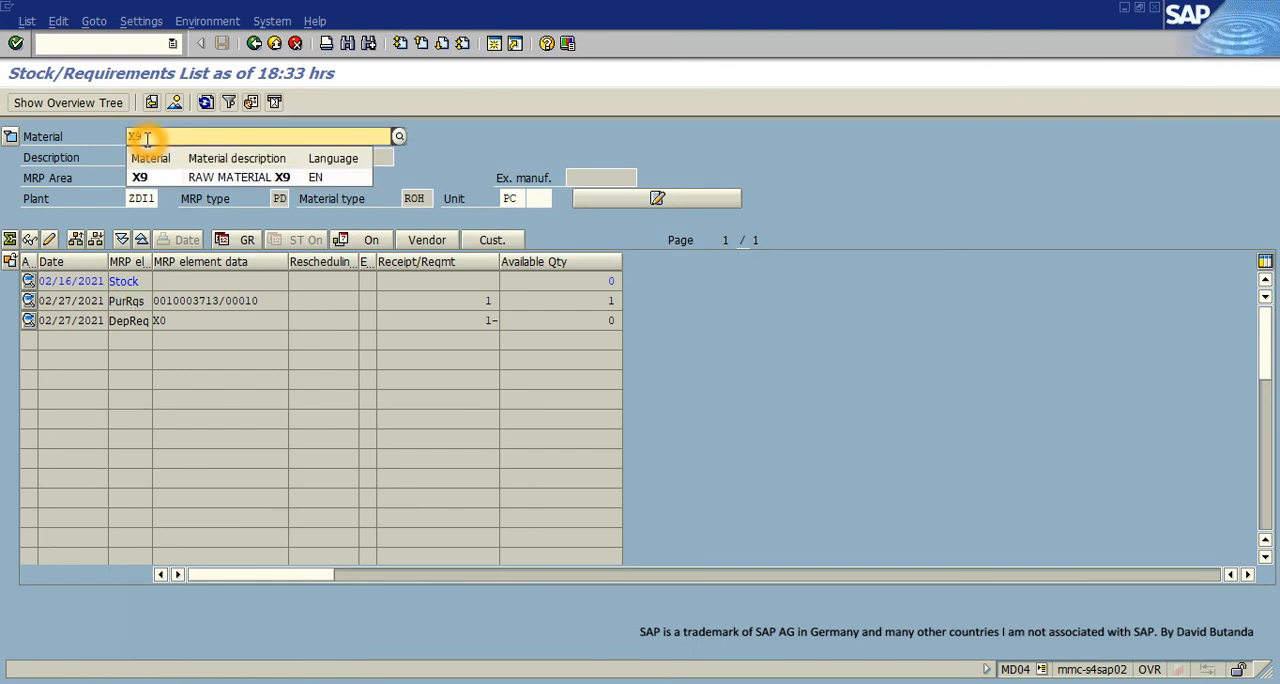
key(Return)
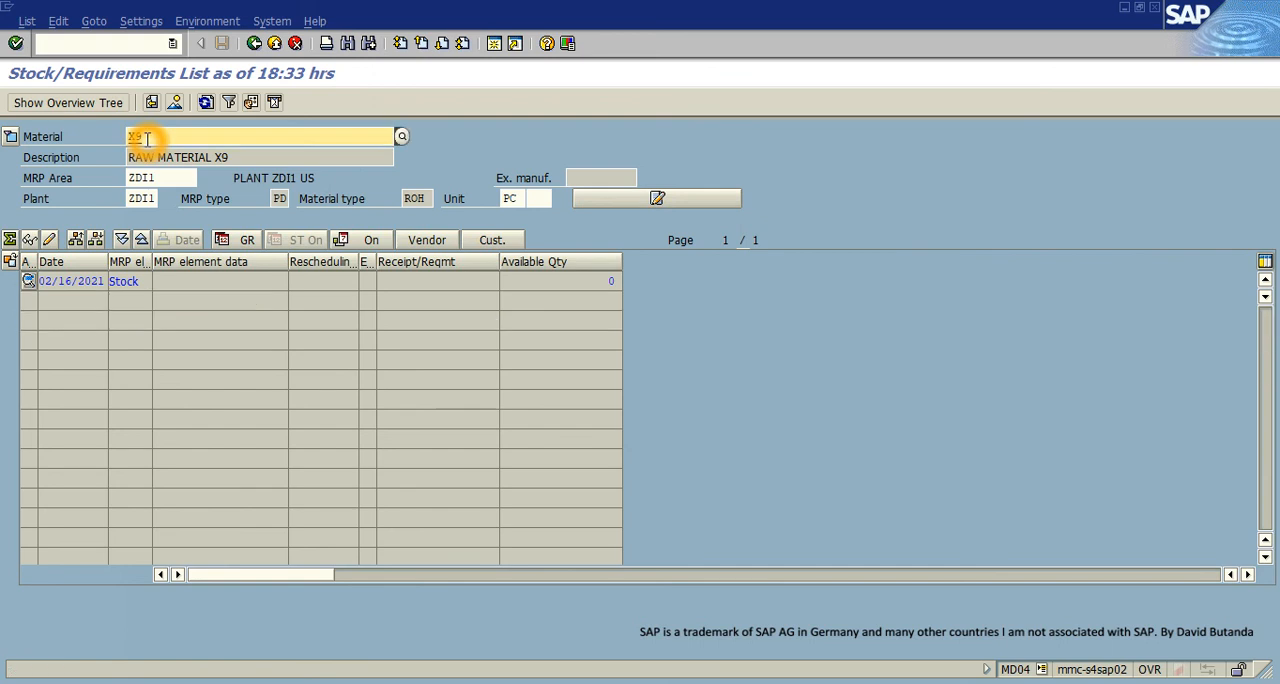
click(205, 103)
click(206, 103)
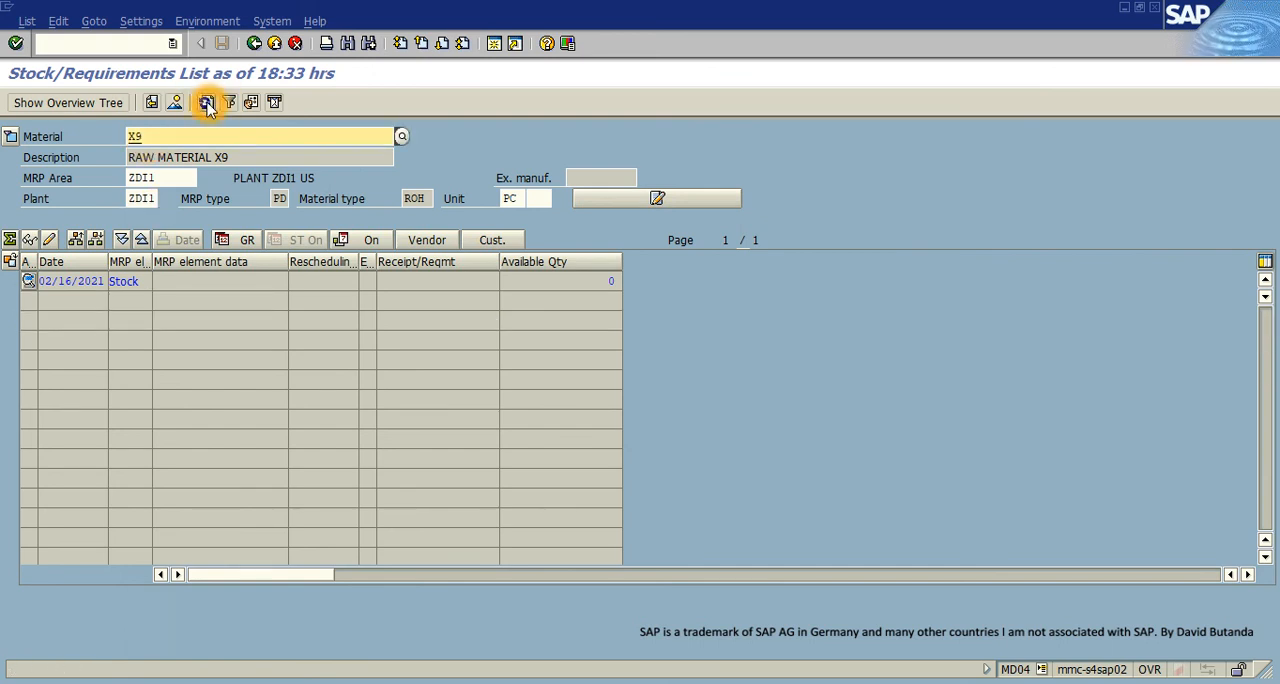
click(206, 103)
click(206, 103)
click(206, 103)
- Display the stock/requirements list of material X10 to check its receipts and requirements
click(168, 152)
key(BackSpace)
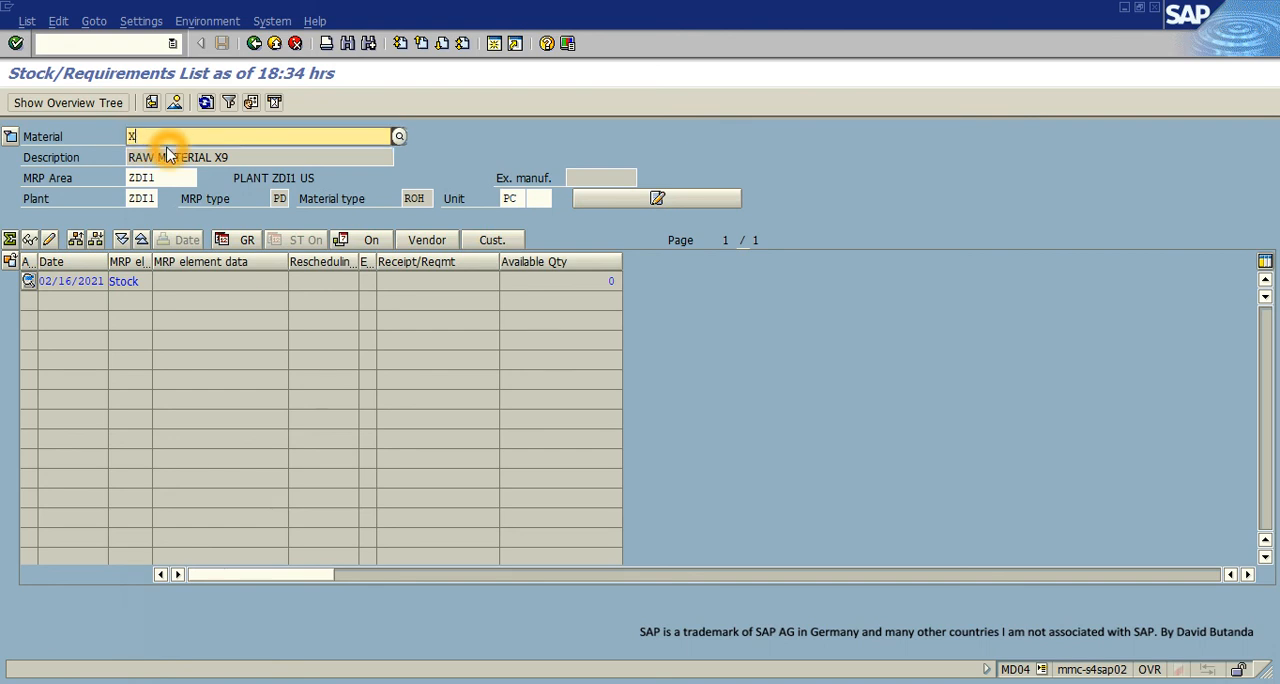
text(10)
key(Return)
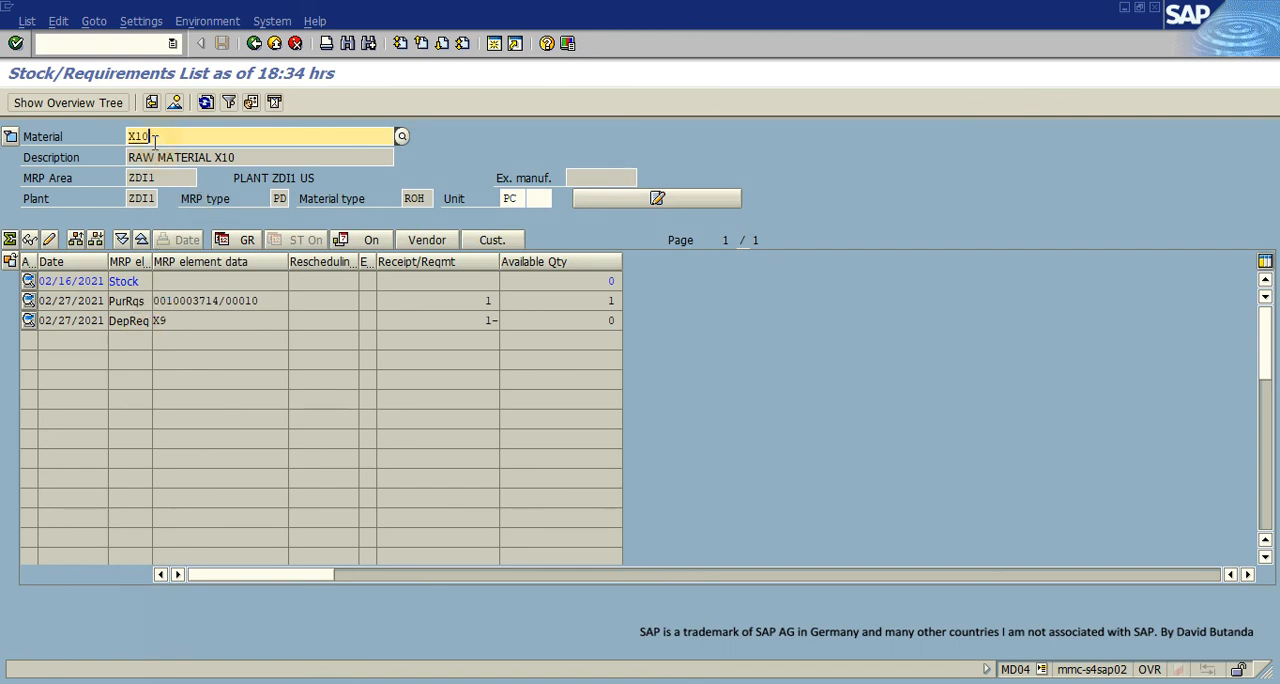
- Display the stock/requirements list of material X11 and check the source of its dependent requirement
key(BackSpace)
text(1)
key(Return)
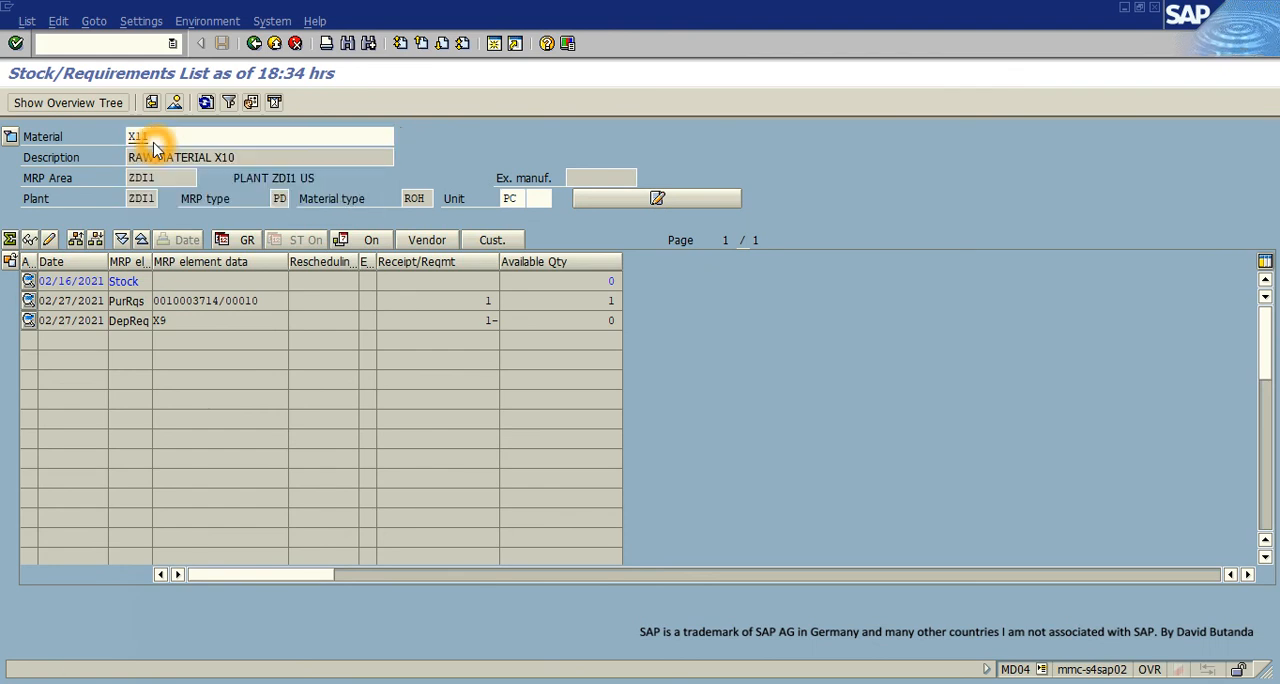
click(160, 320)
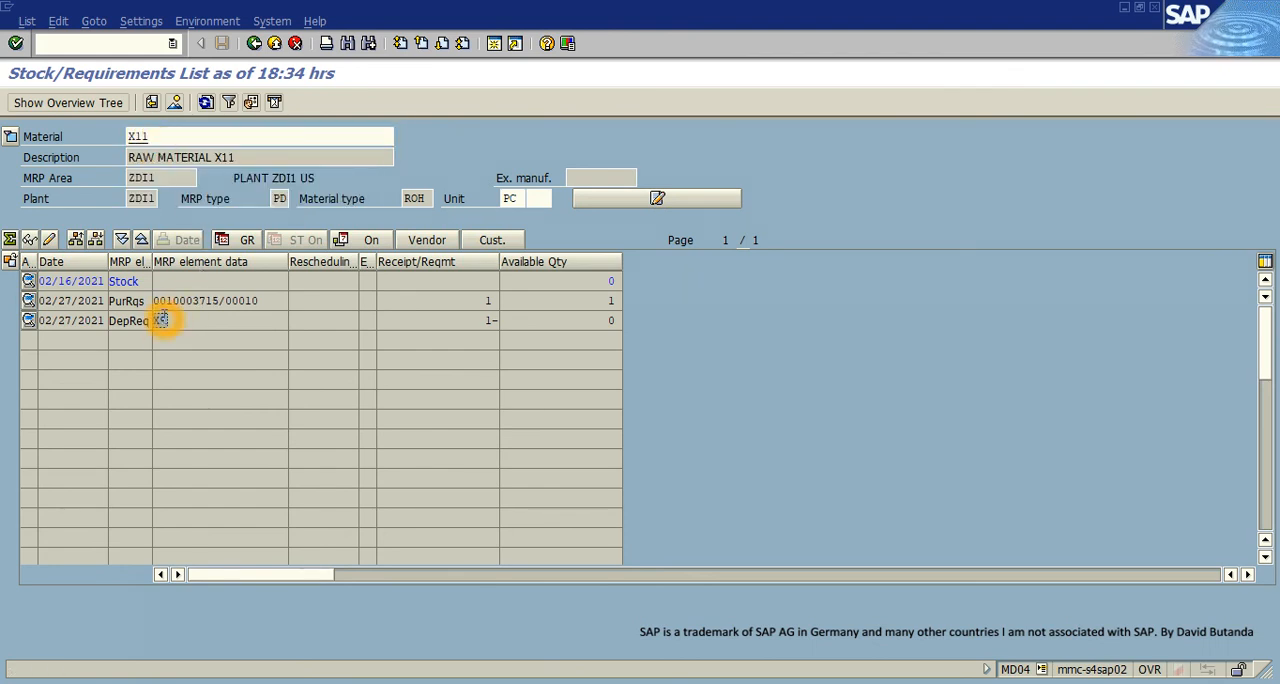
- Return to the stock/requirements list of X10 and check which assembly its dependent requirement comes from
click(165, 136)
key(BackSpace)
key(BackSpace)
text(10)
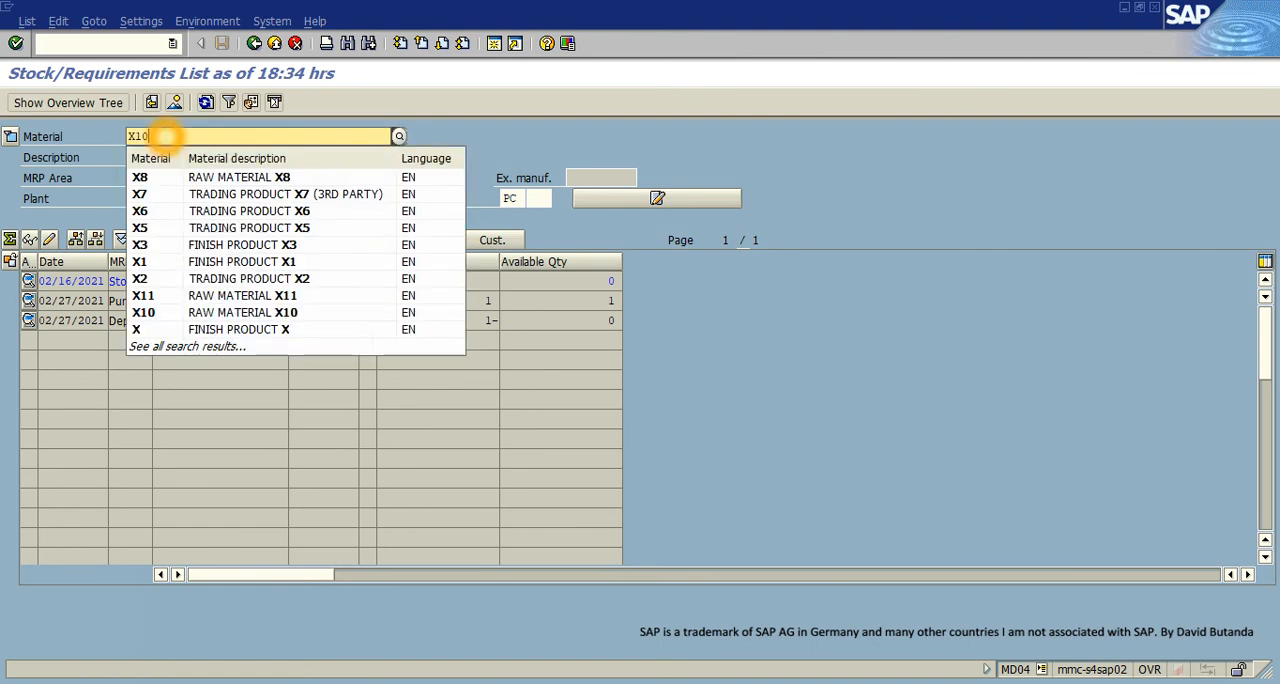
key(Return)
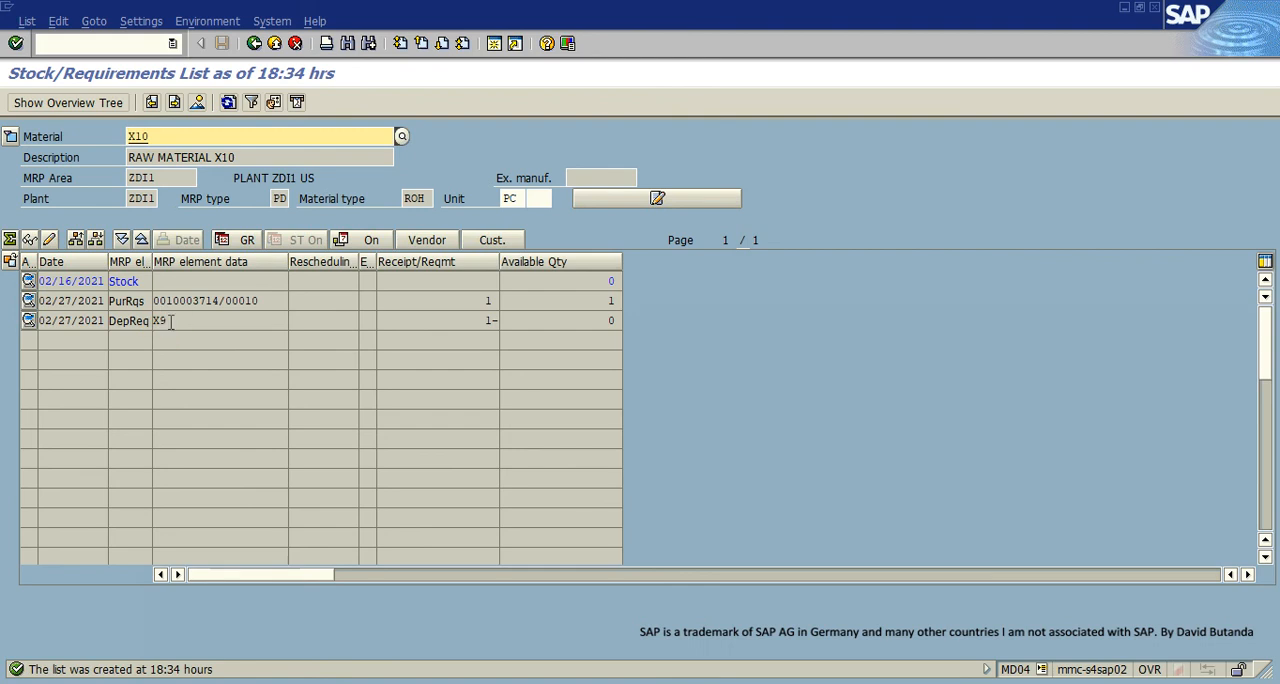
click(165, 320)
click(153, 321)
click(184, 321)
- Switch the stock/requirements list back to X9 and refresh it to recheck for planned orders or requirements
click(163, 137)
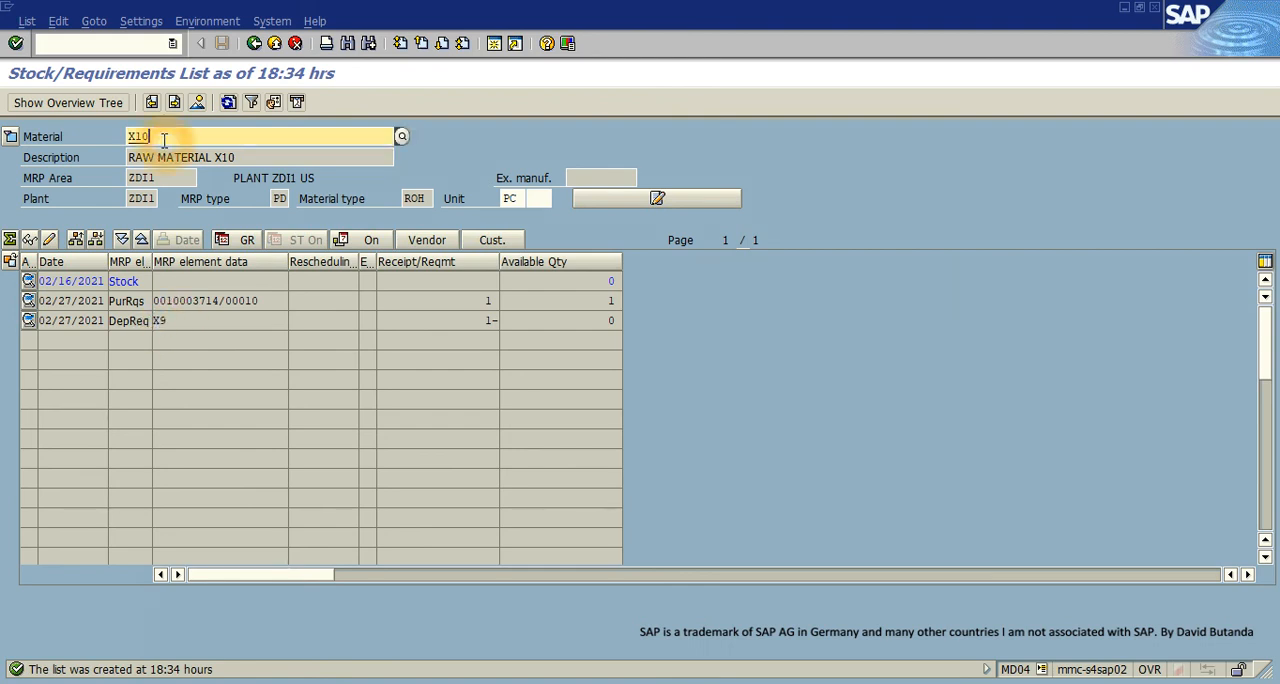
key(BackSpace)
key(BackSpace)
text(9)
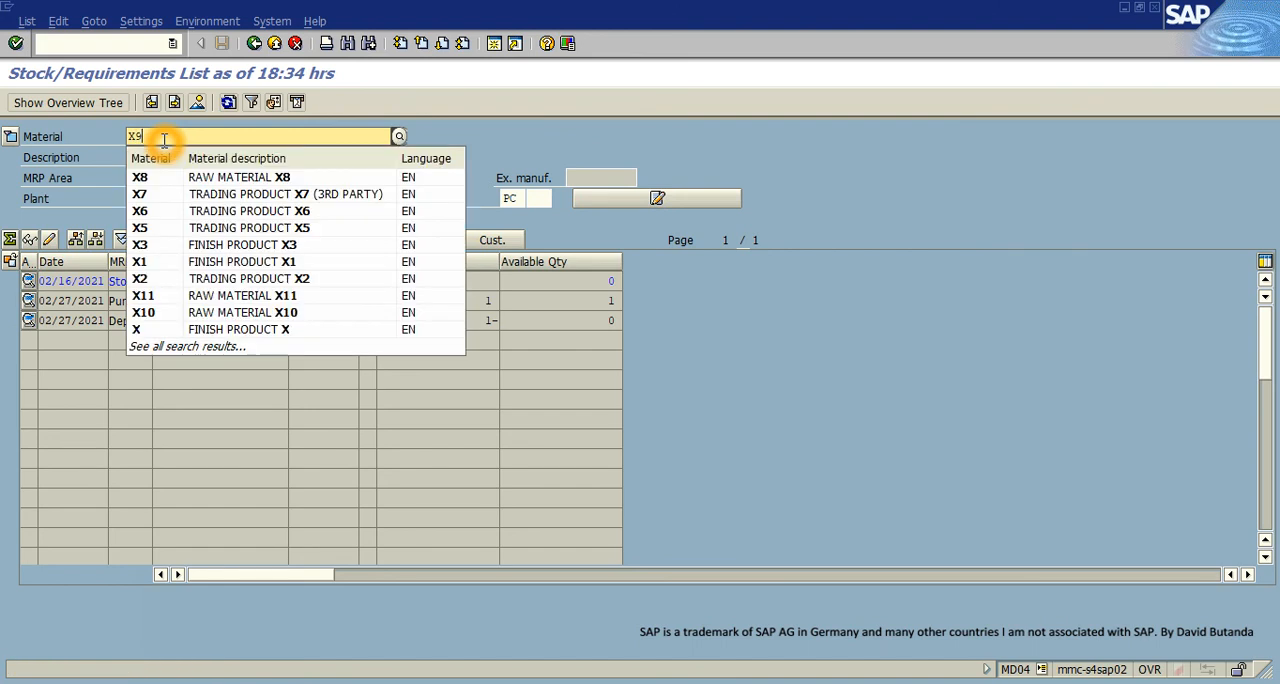
key(Return)
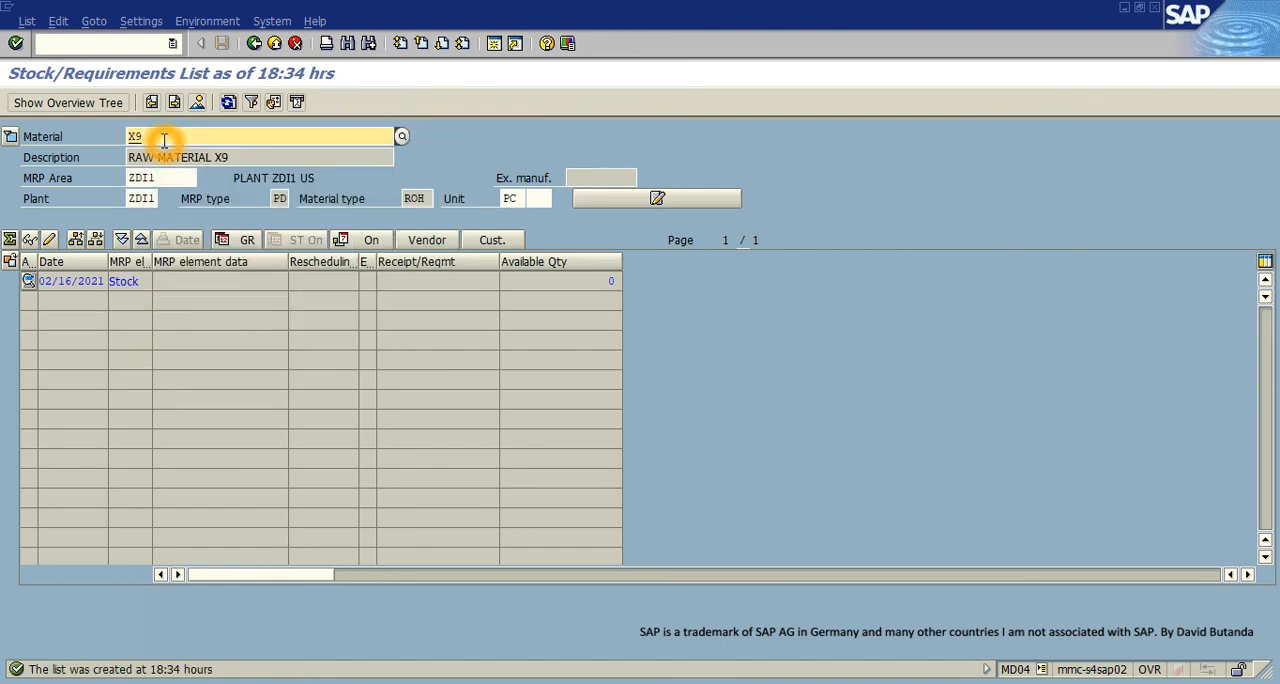
click(228, 103)
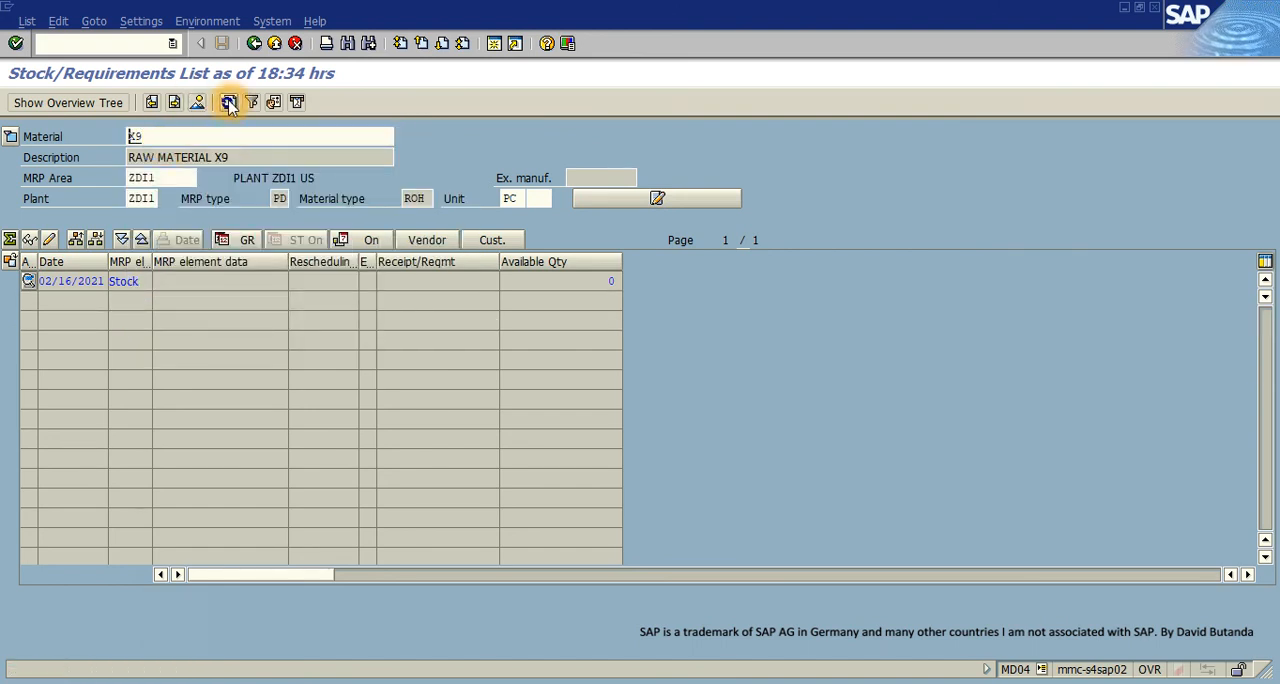
click(228, 103)
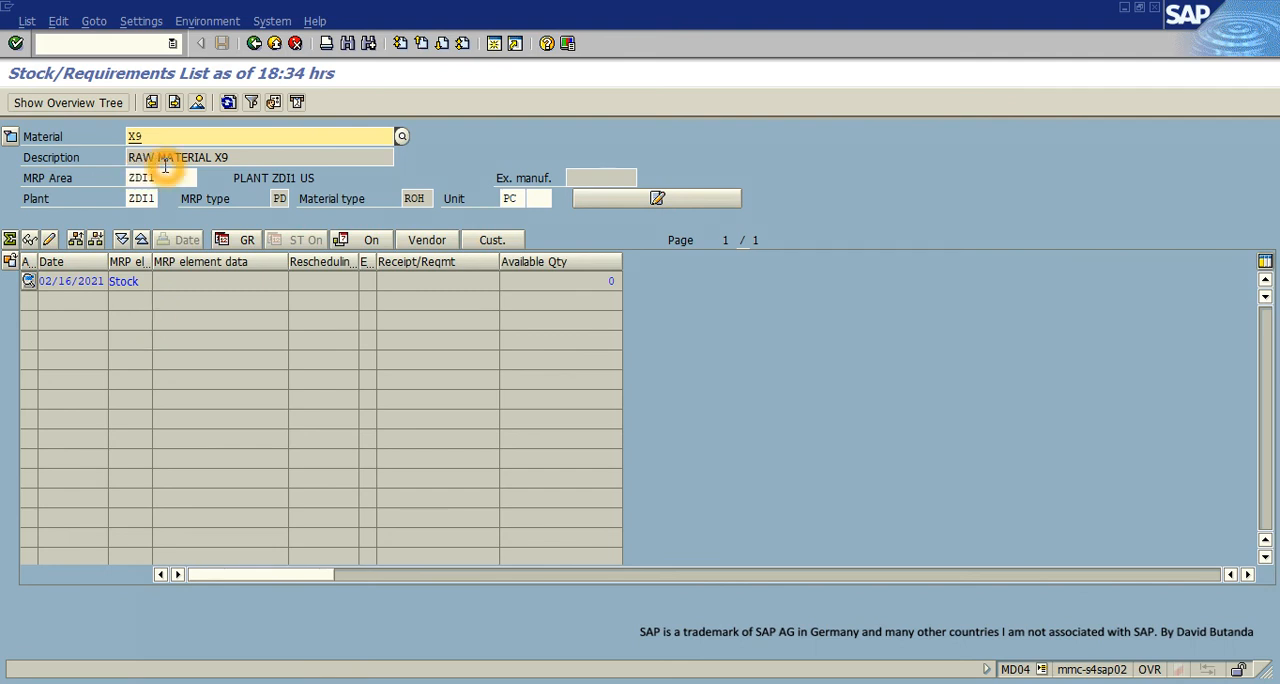
click(228, 103)
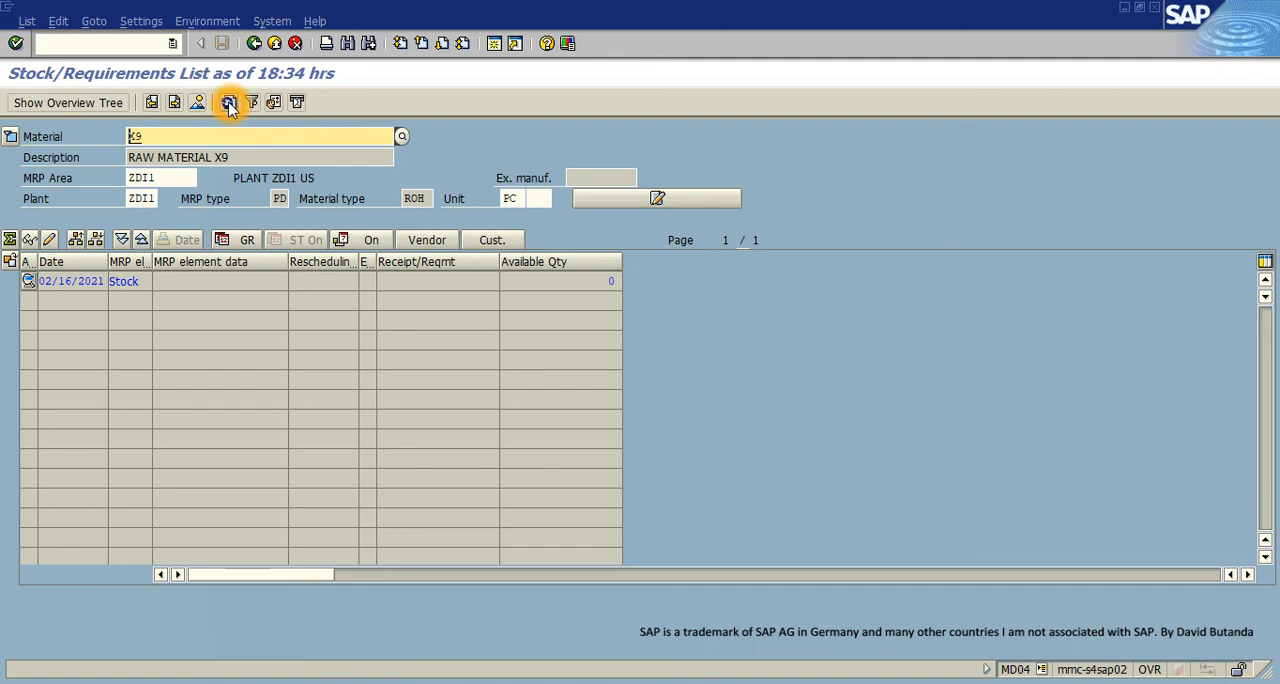
- Display the stock/requirements lists of components X10 and X11 again, one after the other
click(178, 137)
key(BackSpace)
text(10)
key(Return)
click(178, 137)
key(BackSpace)
text(1)
key(Return)
- Display the stock/requirements list of X9 once more and refresh it for a final check of the phantom assembly
click(173, 136)
key(BackSpace)
key(BackSpace)
text(9)
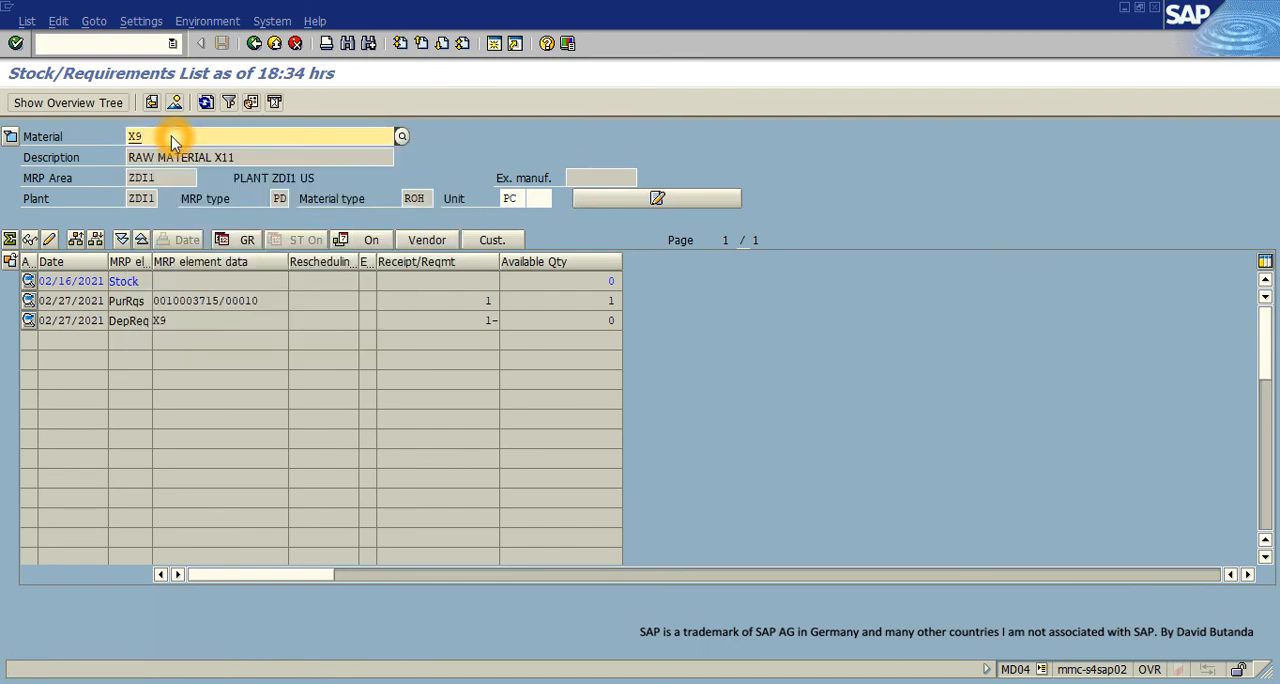
key(Return)
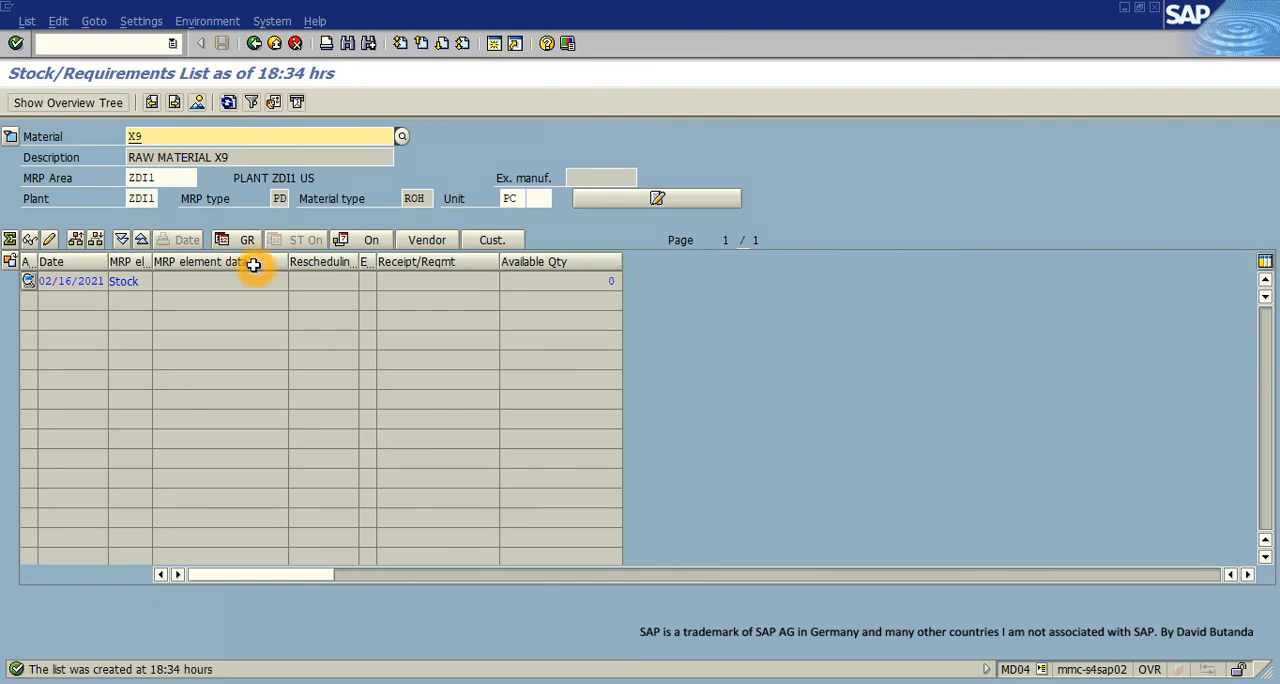
click(228, 102)
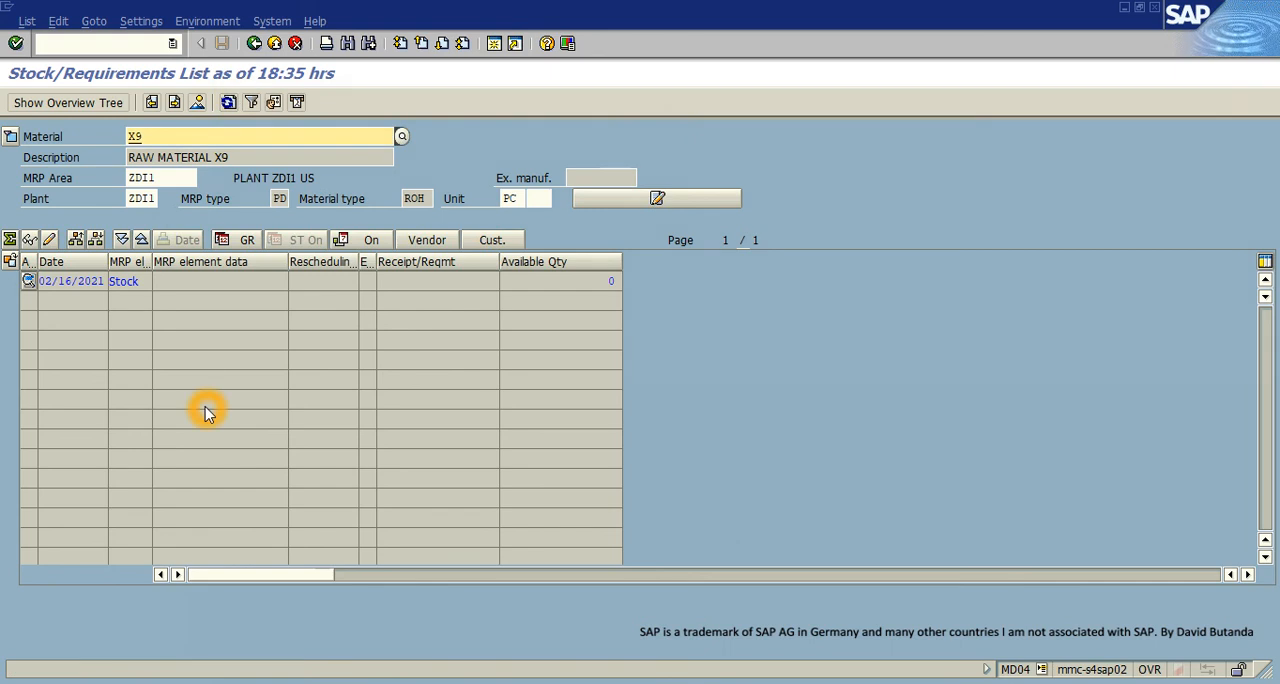
click(563, 419)
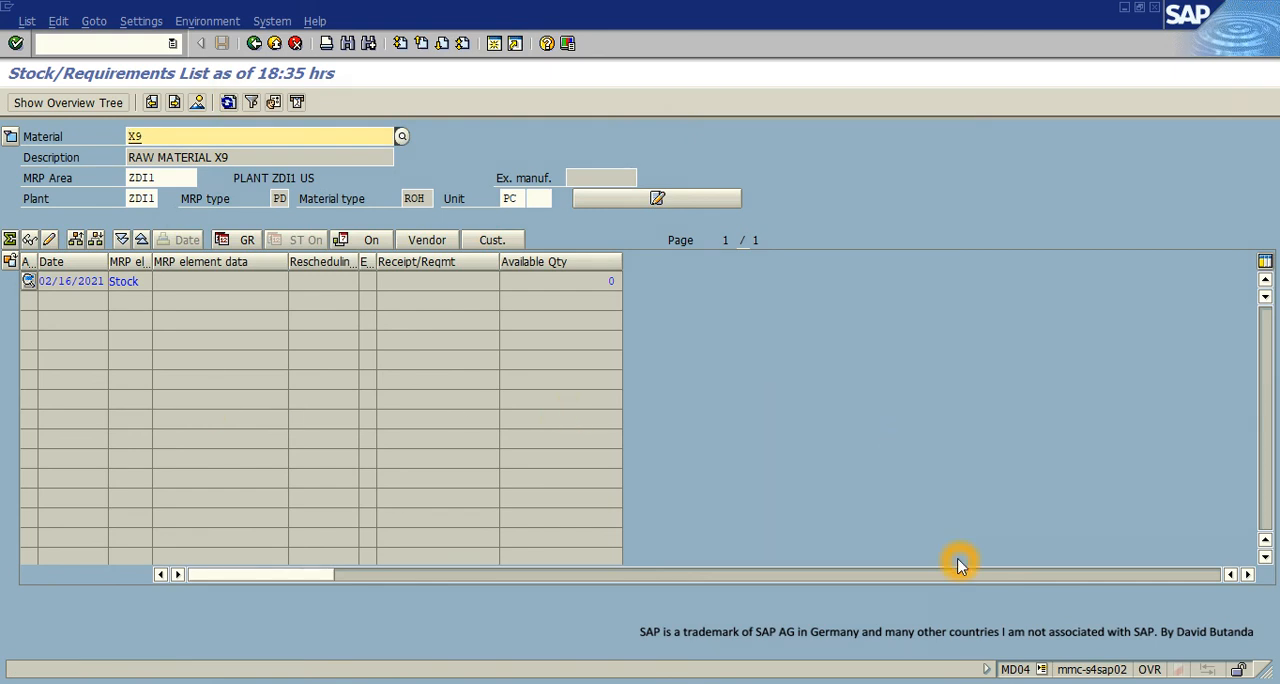